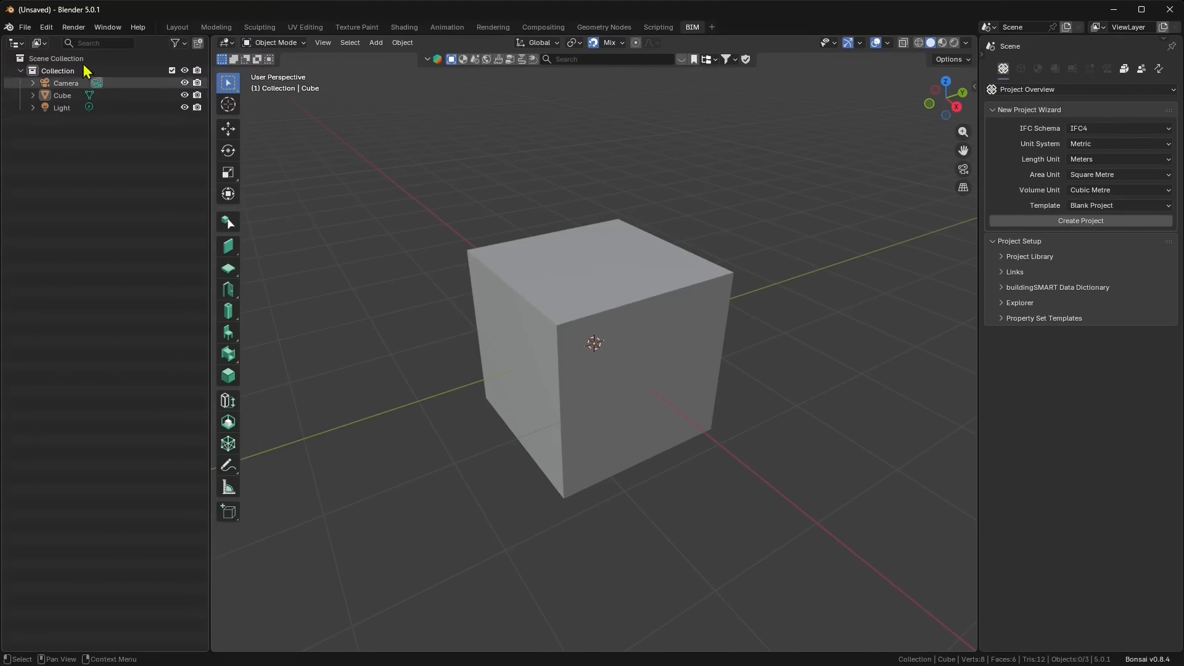
Create a new IFC project in metres and save it as MANAGEMENT.ifc in the BONSAI BIM folder.
click(25, 27)
mouse_move(35, 47)
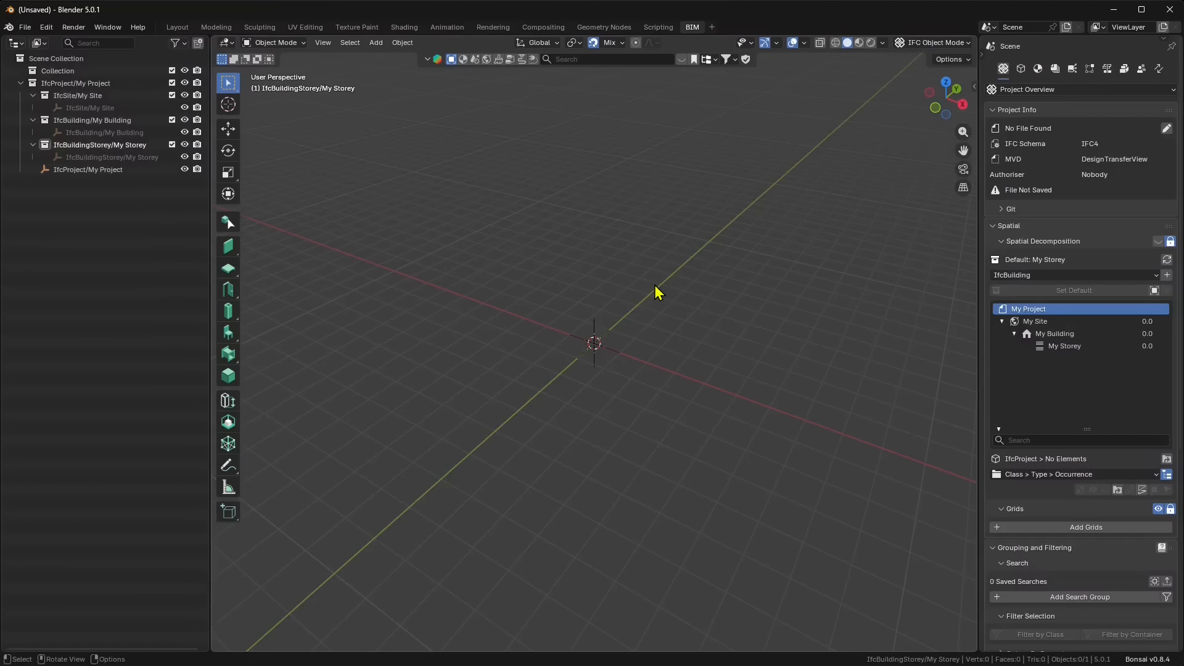
click(25, 27)
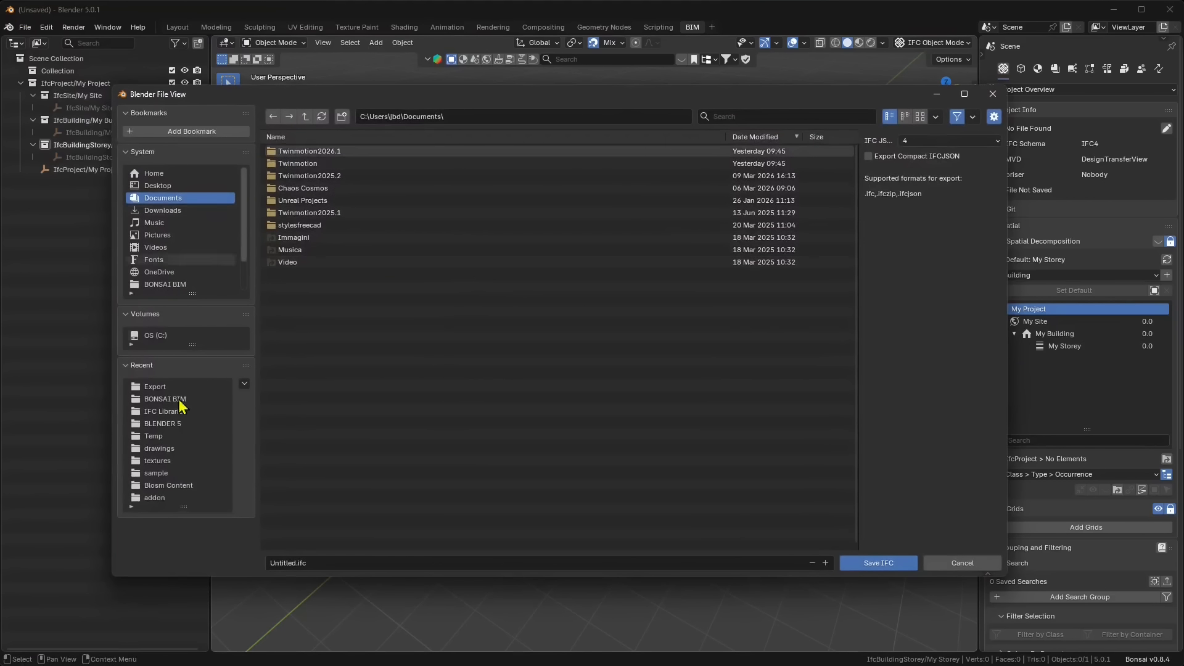
click(288, 563)
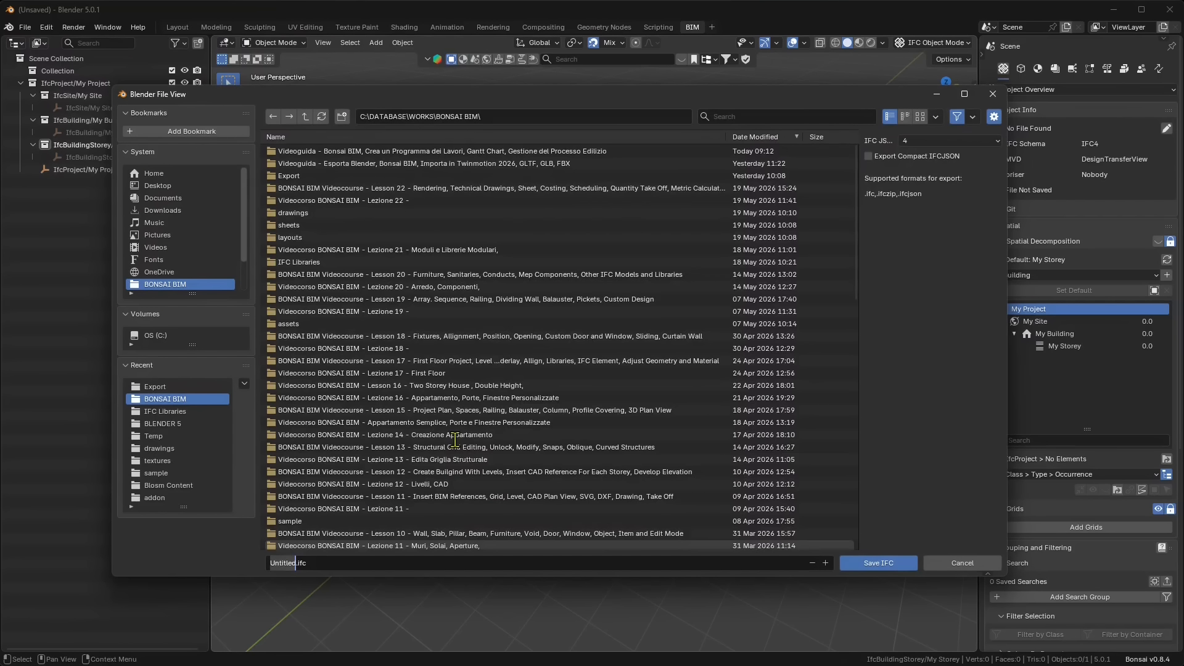
text(MANAGEMENT)
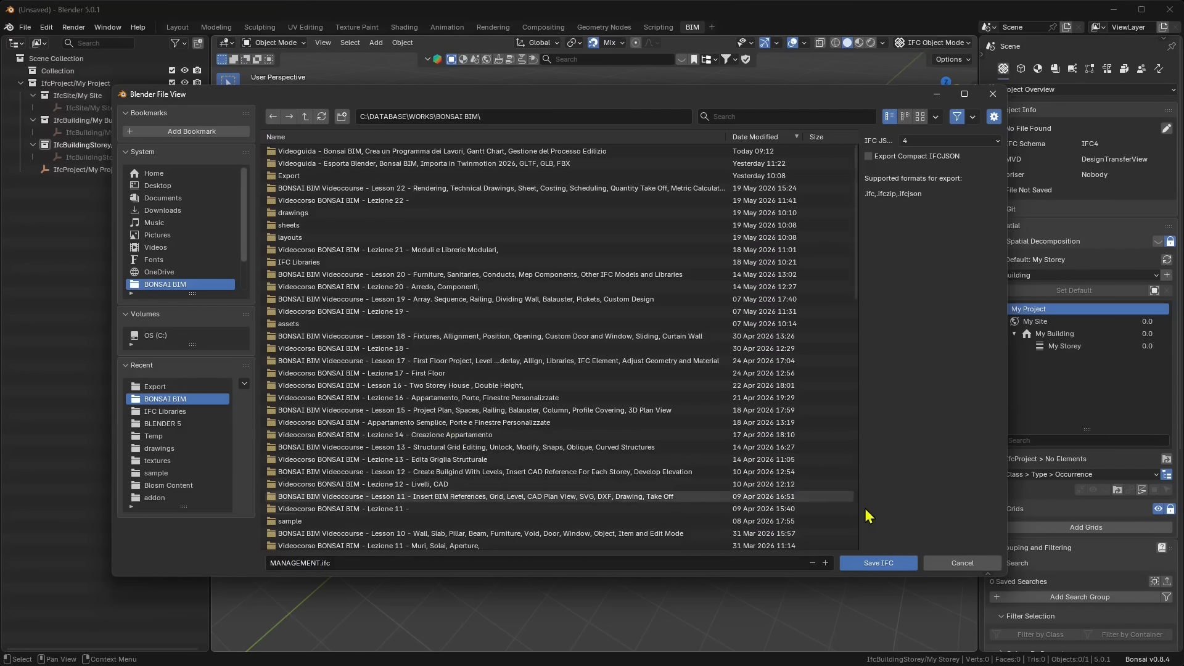
click(875, 565)
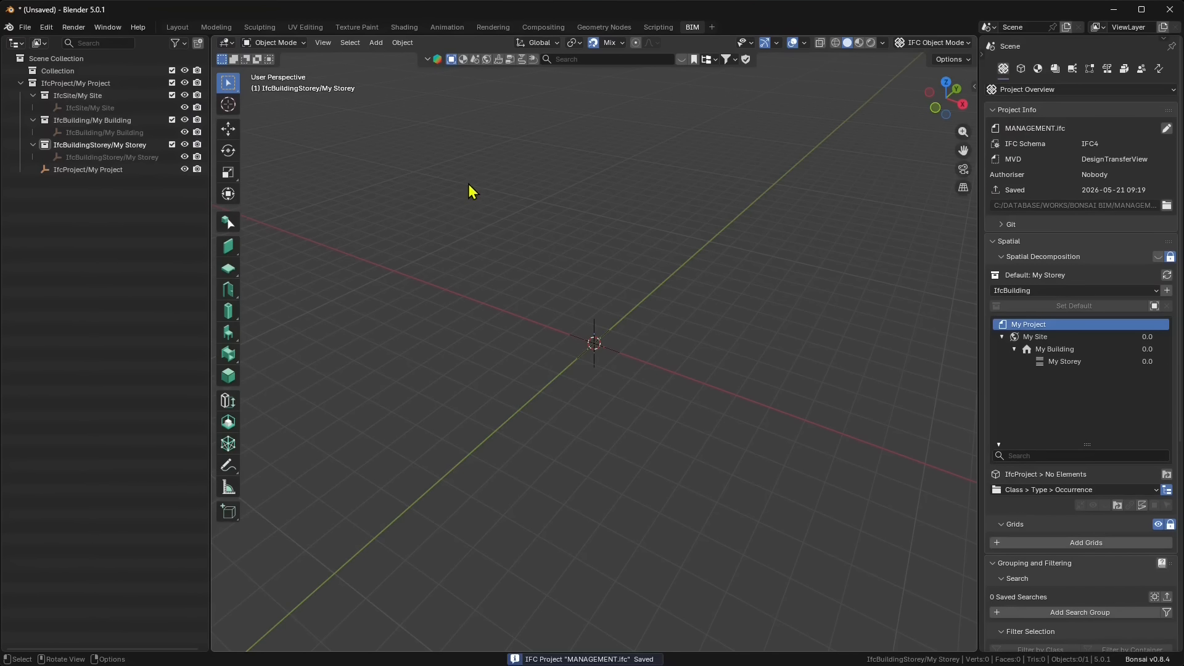
Quick-create a wall type with the Wall Tool while in the top orthographic view.
middle_drag(638, 352, 671, 241)
click(947, 83)
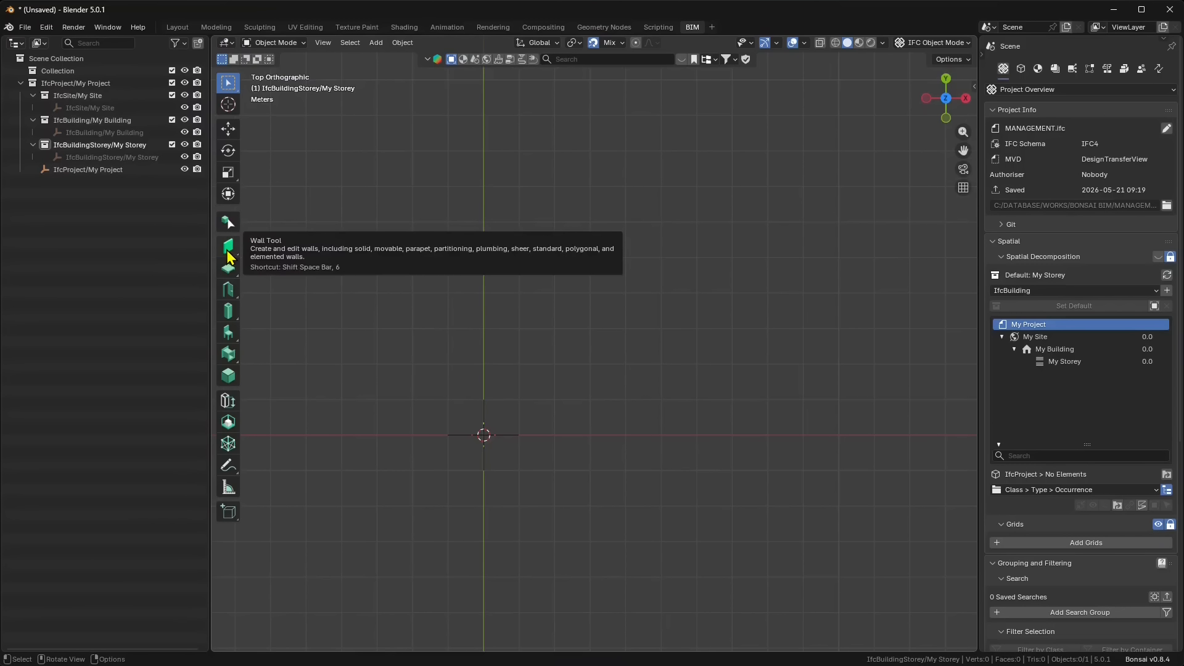
click(228, 248)
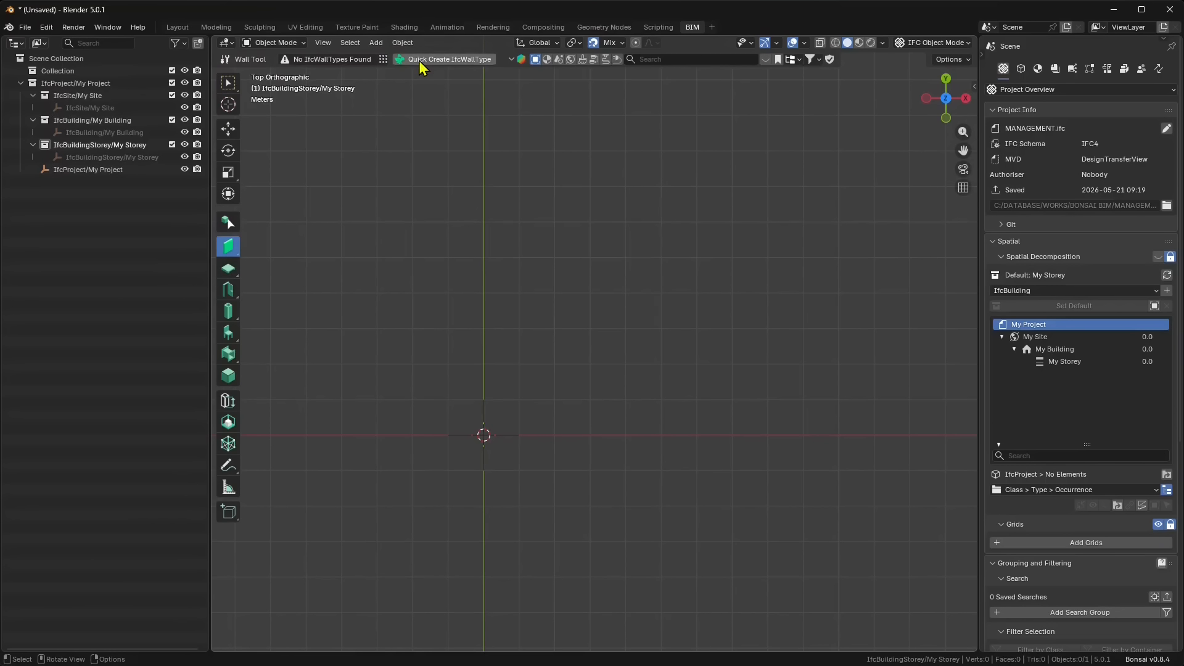
click(453, 59)
Draw a closed L-shaped run of walls from the origin along X, with segments of 14, 7, 7, 3, 7 and 10 m.
scroll(428, 364, down, 3)
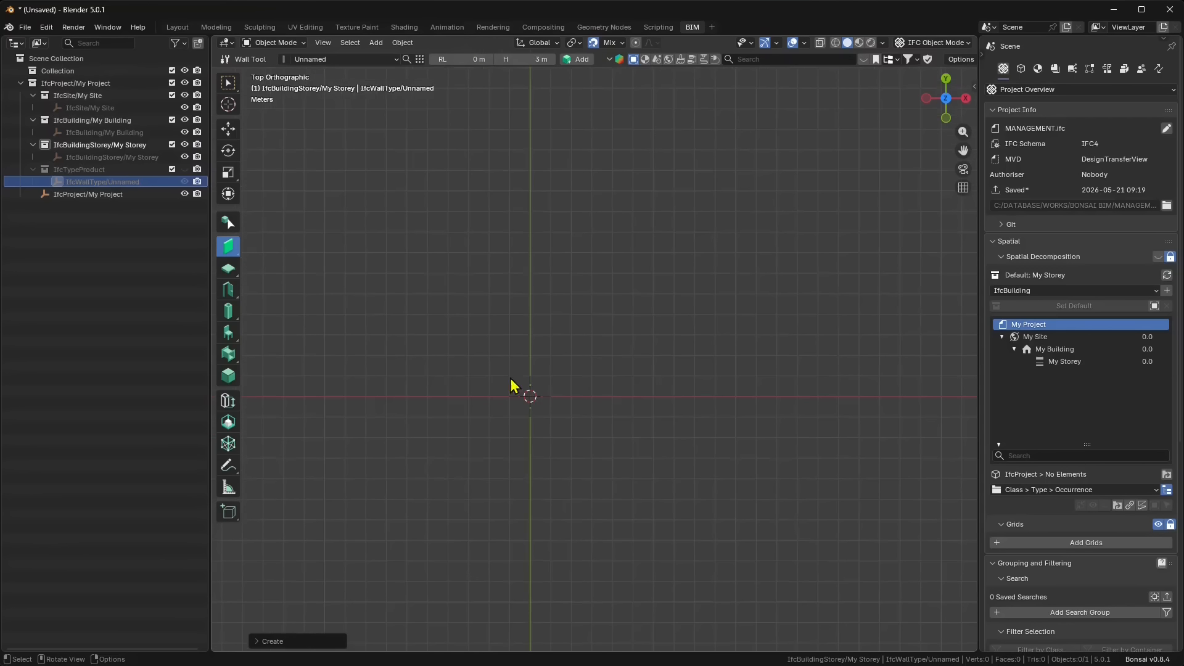
shift+middle_drag(599, 375, 482, 385)
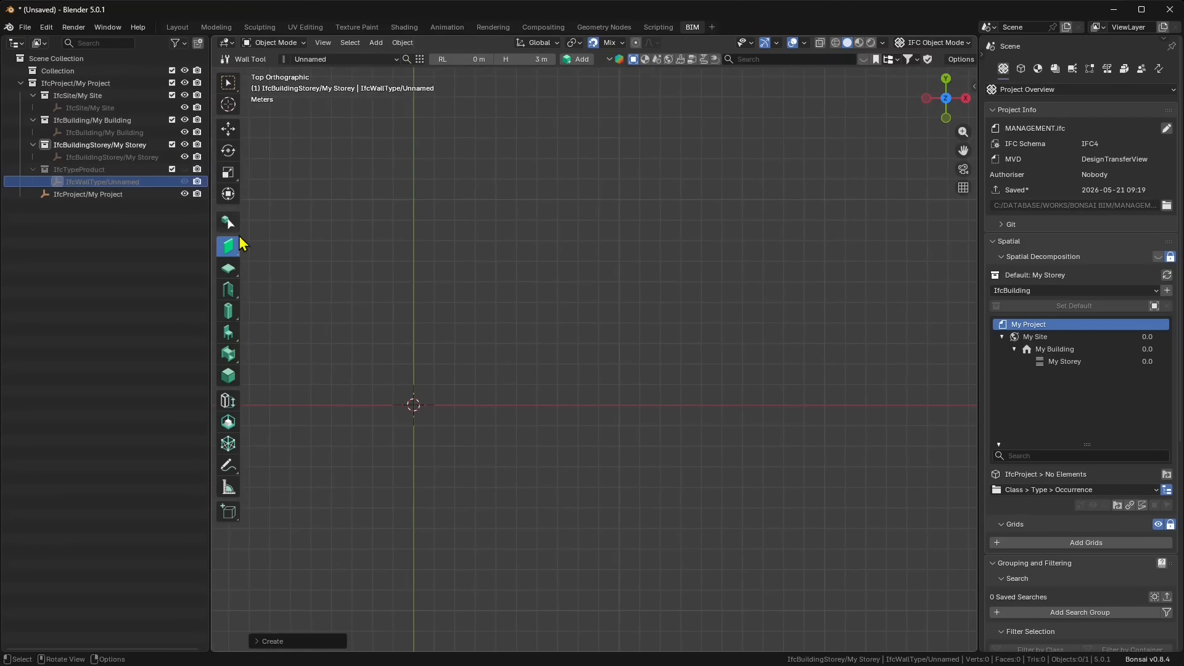
click(579, 60)
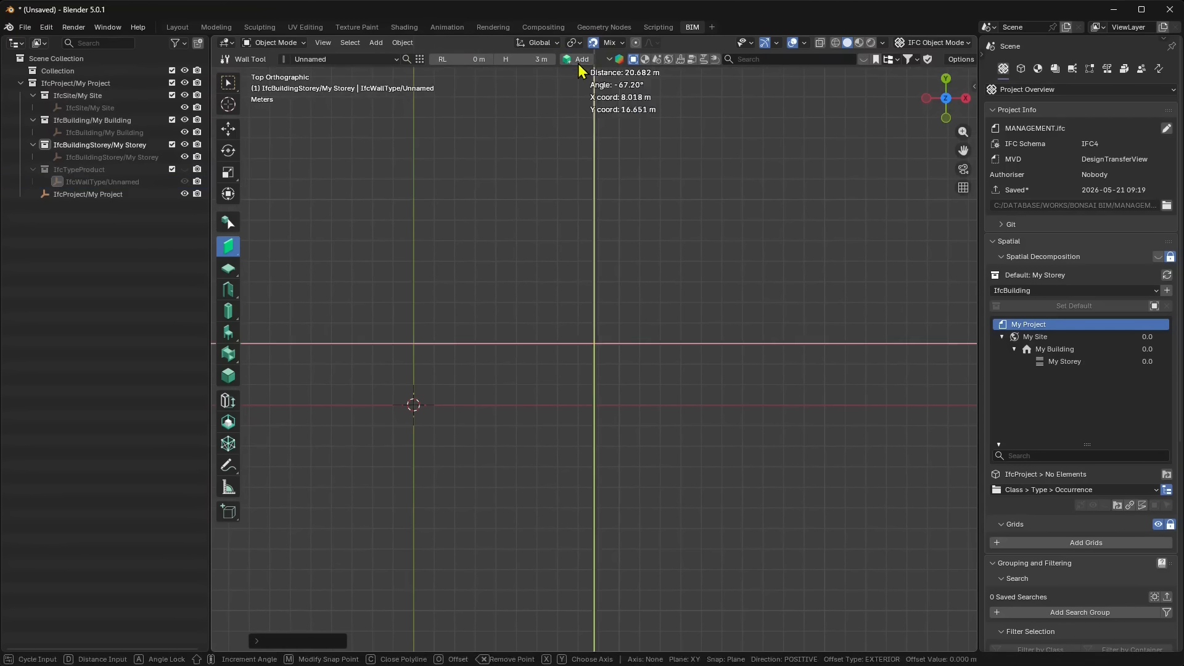
click(414, 406)
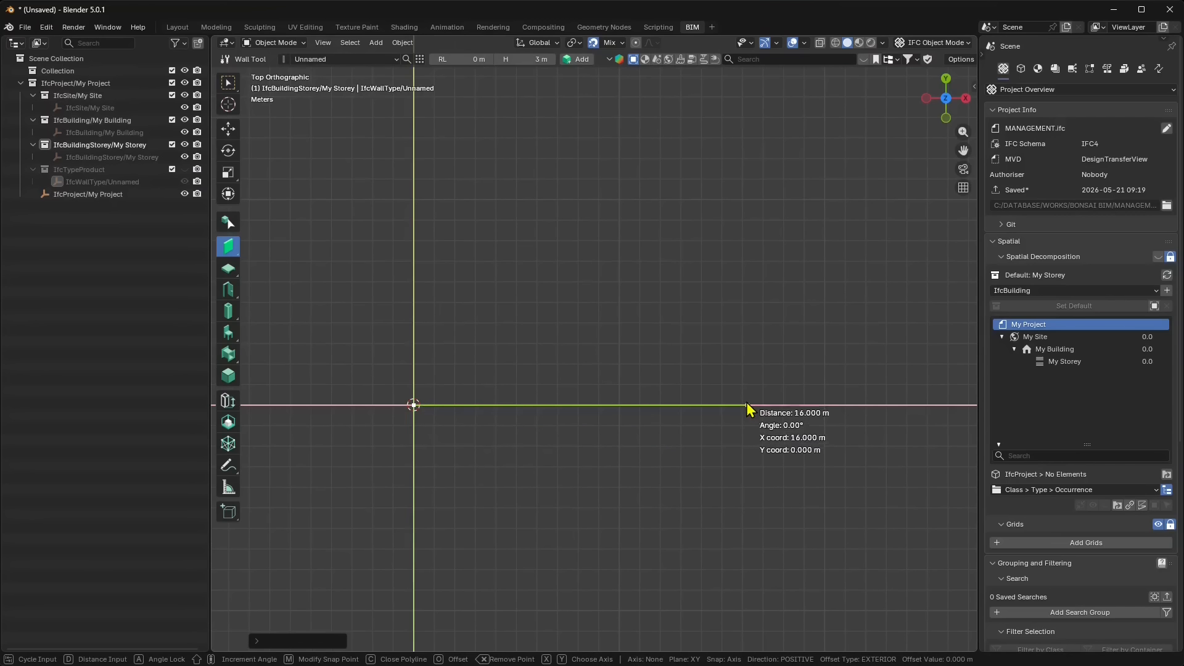
click(701, 406)
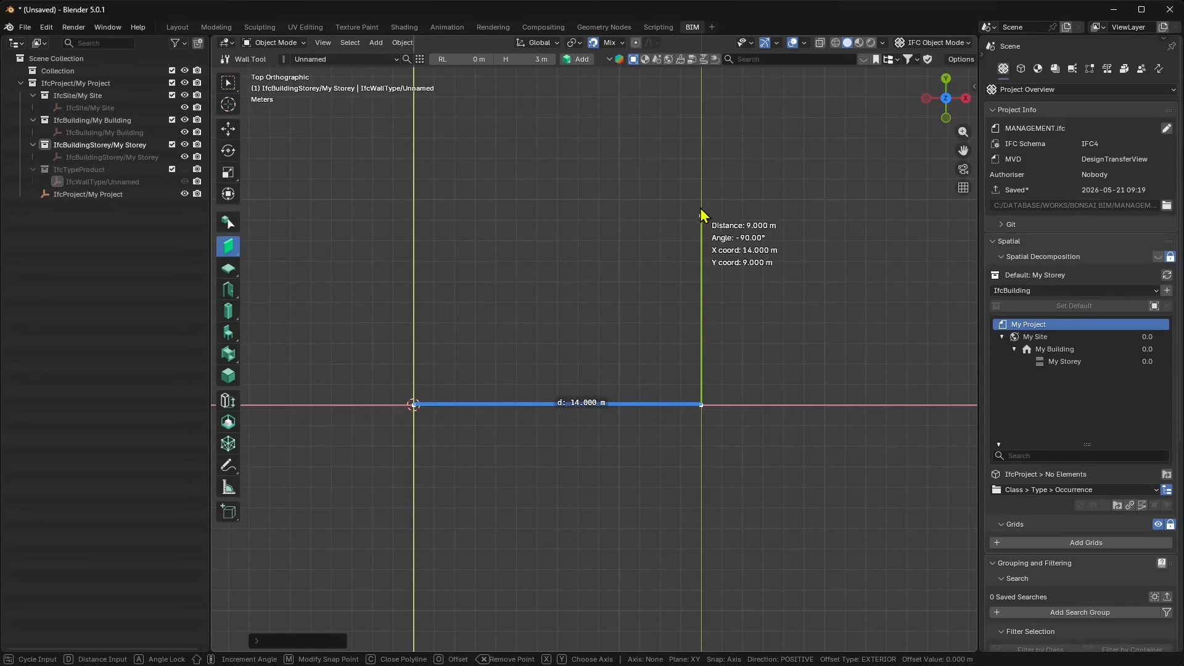
click(701, 261)
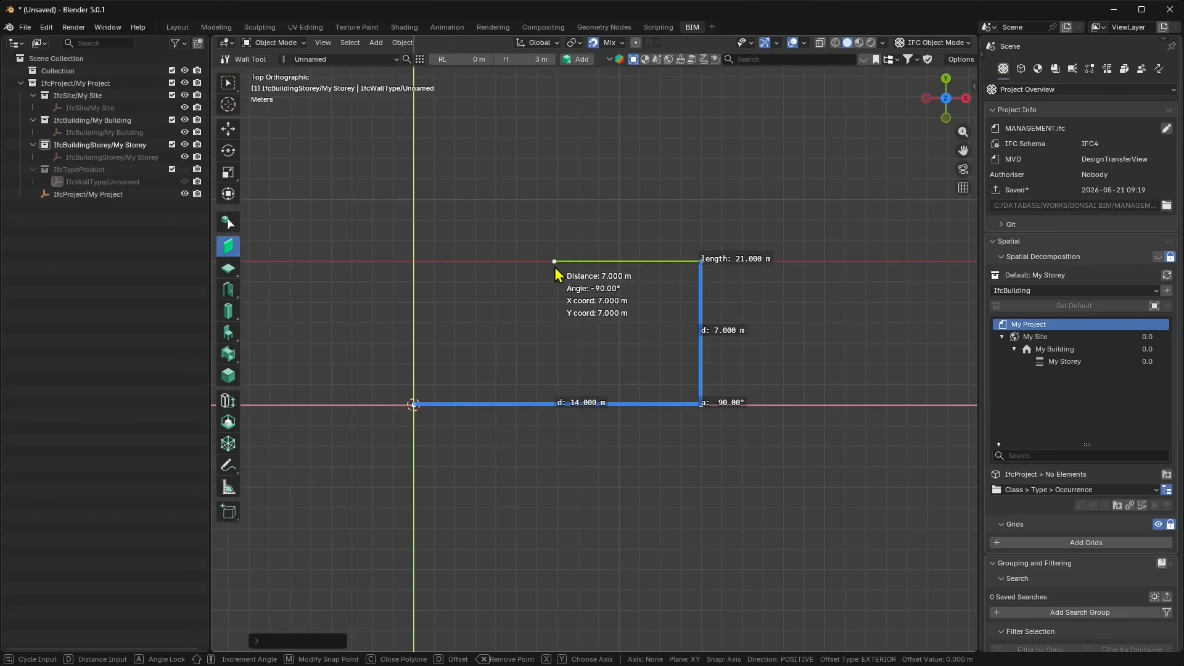
click(557, 261)
click(557, 200)
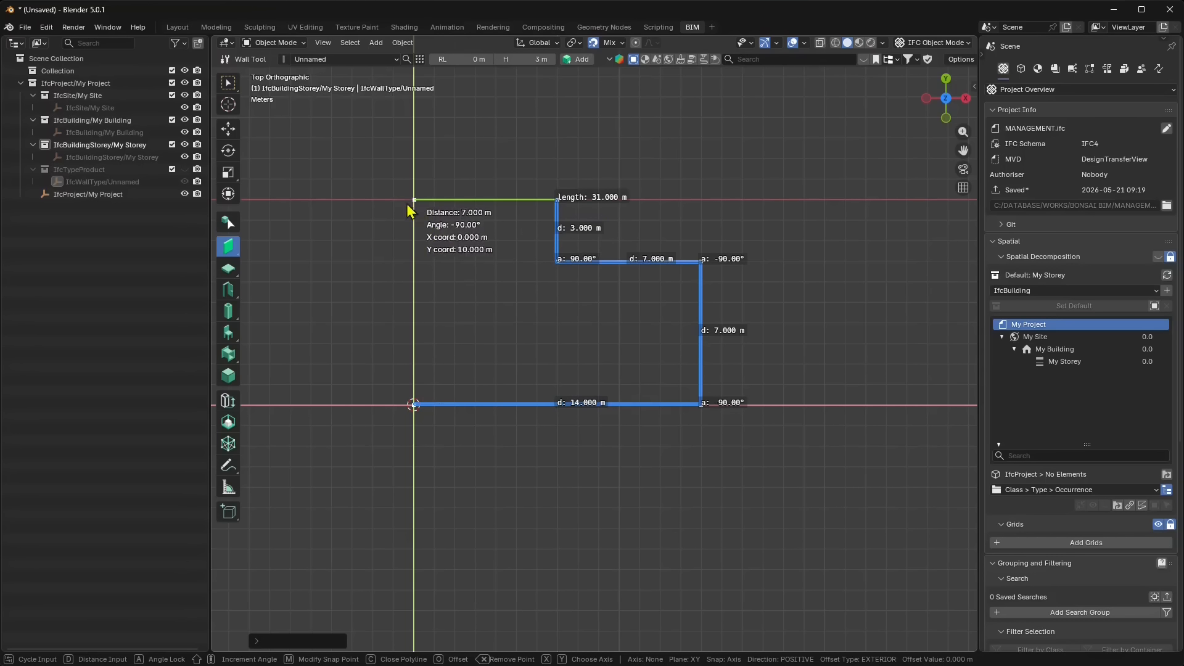
key(x)
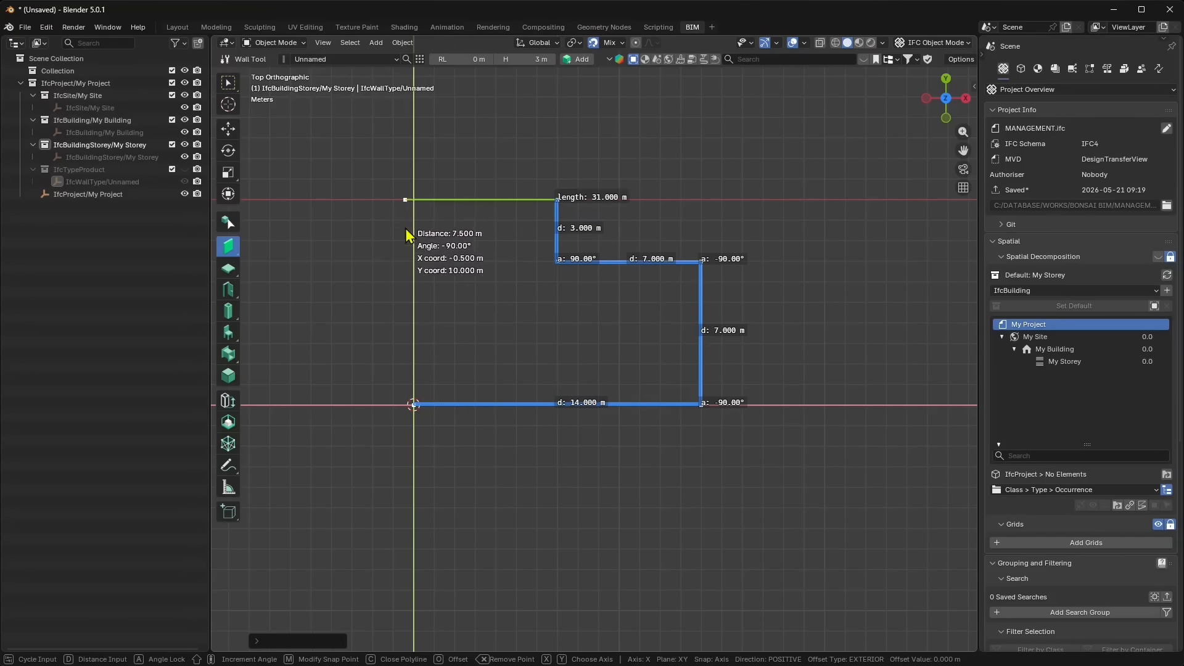
click(413, 407)
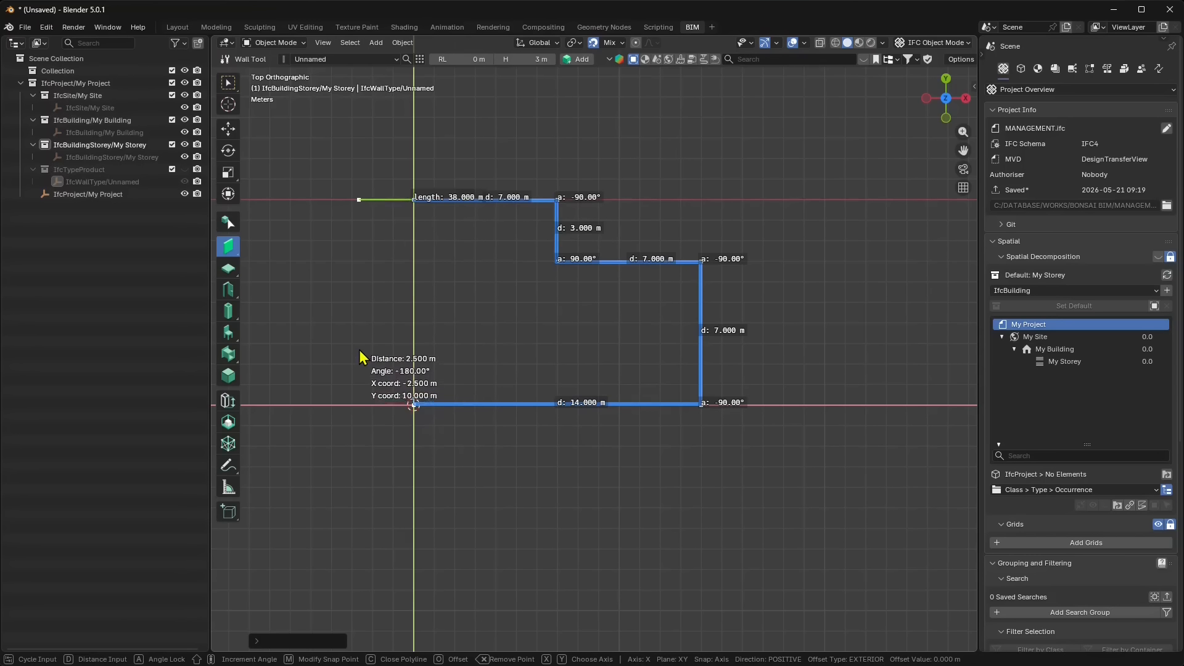
click(419, 408)
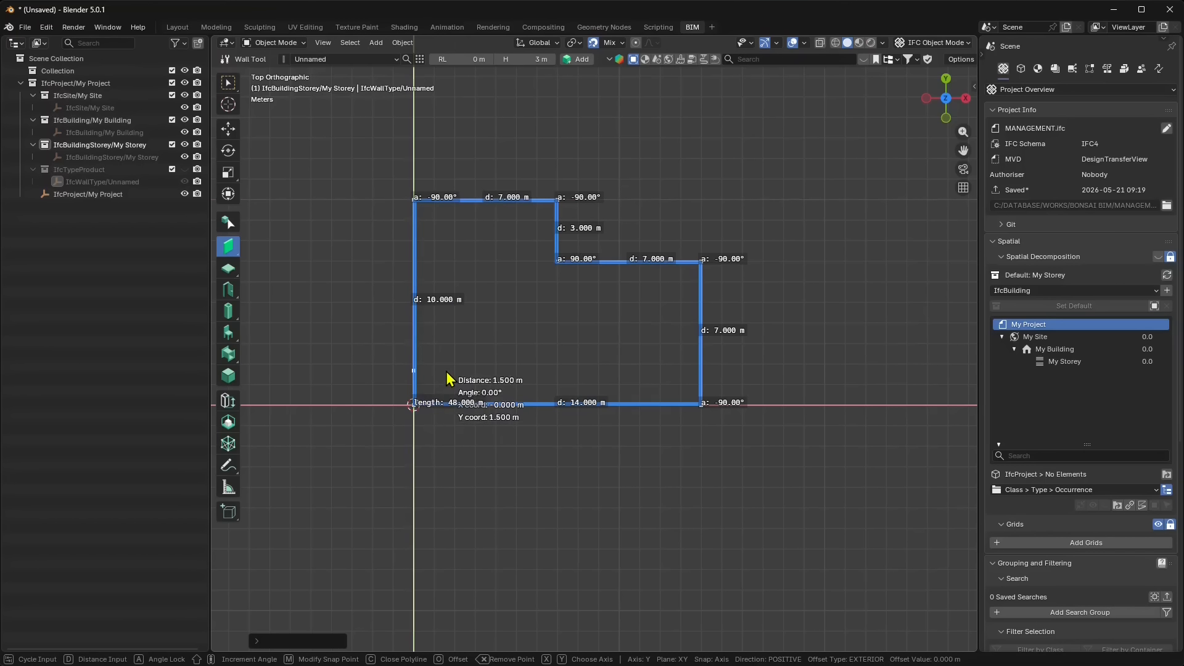
key(Return)
scroll(488, 385, up, 3)
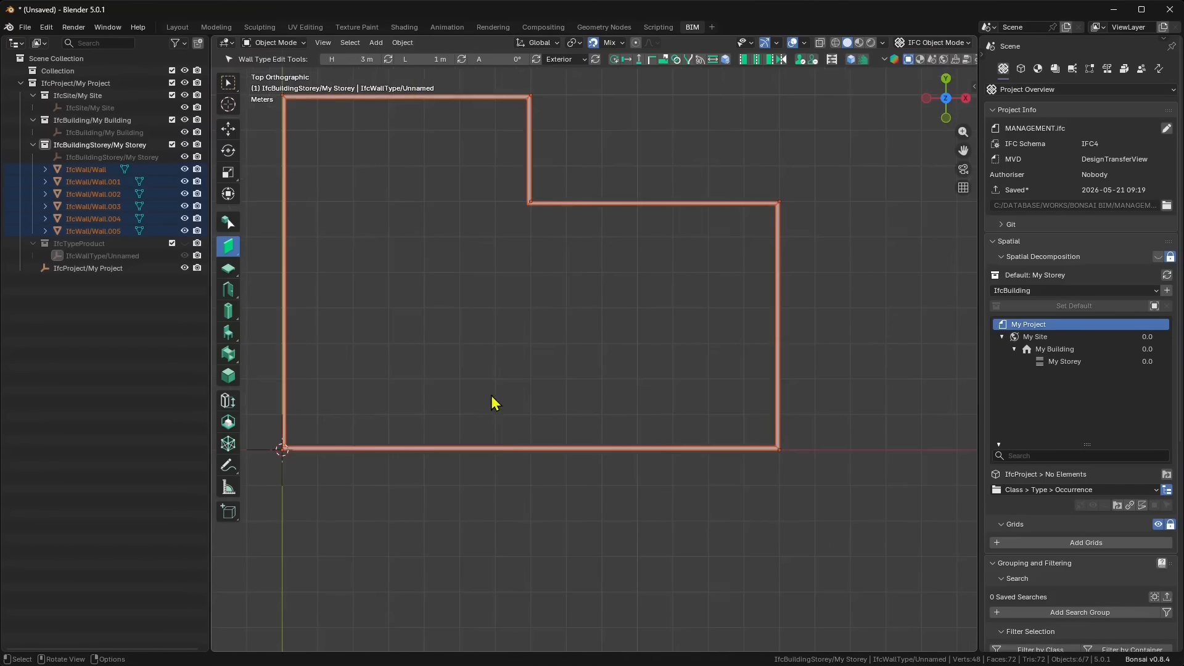
middle_drag(490, 395, 425, 410)
click(426, 410)
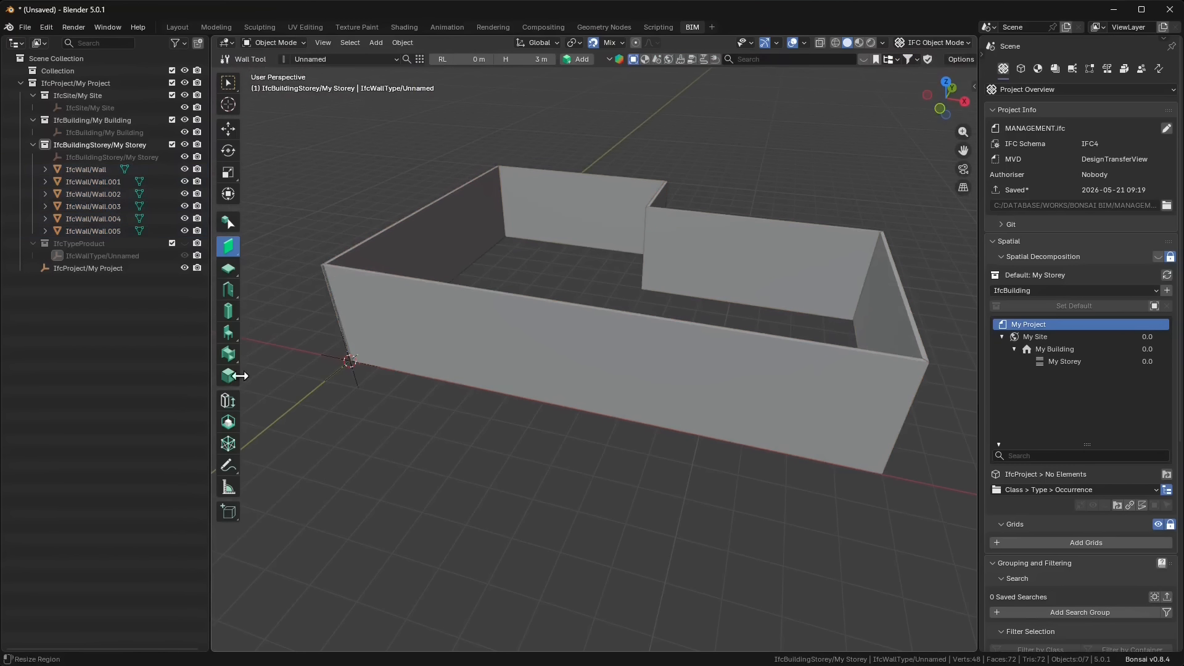
Quick-create a door type and place one door in the 14 m front wall near the origin.
click(229, 288)
click(423, 61)
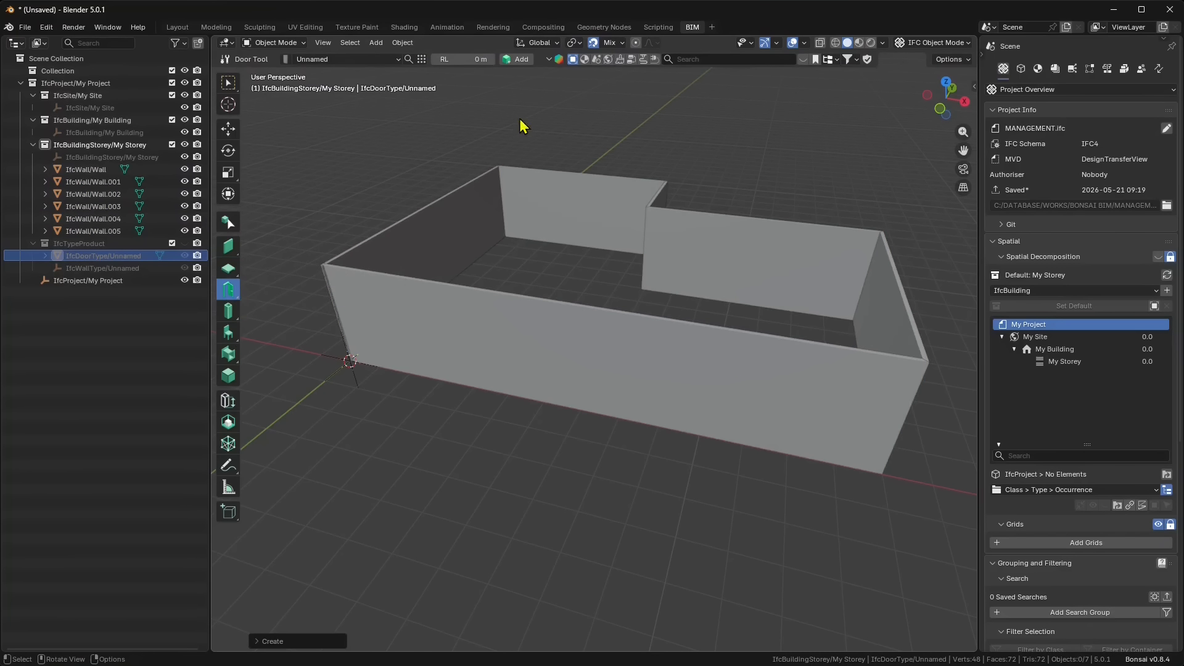
click(522, 58)
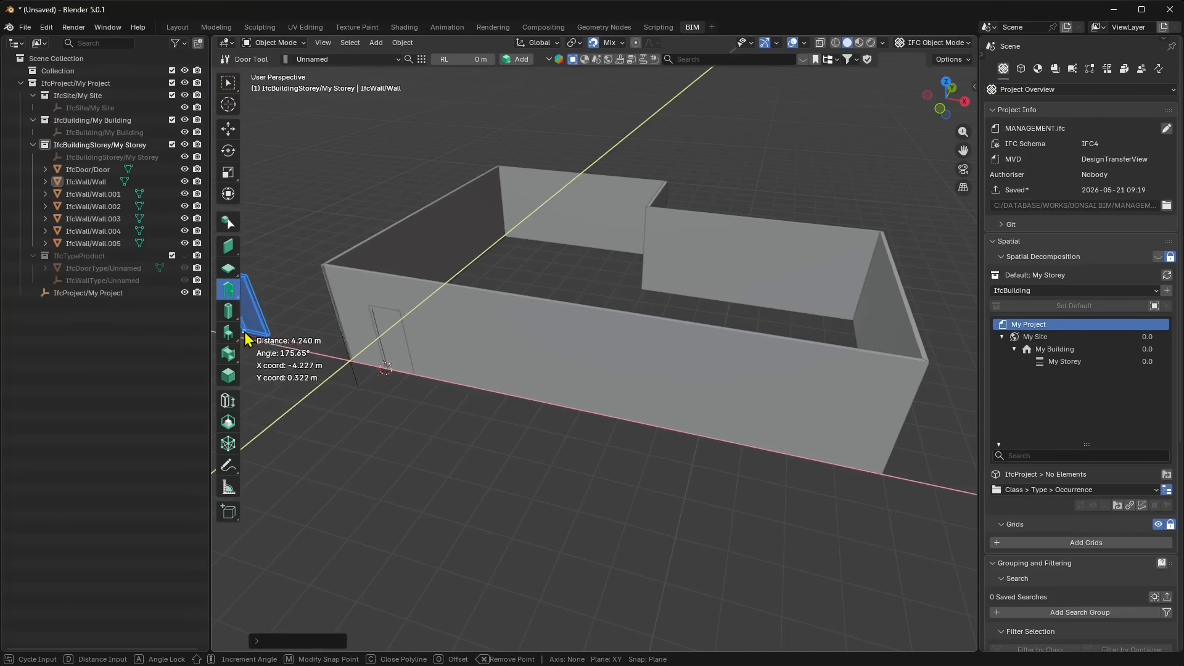
key(Escape)
Quick-create a window type and place one window in the 14 m front wall beside the door.
drag(228, 290, 299, 324)
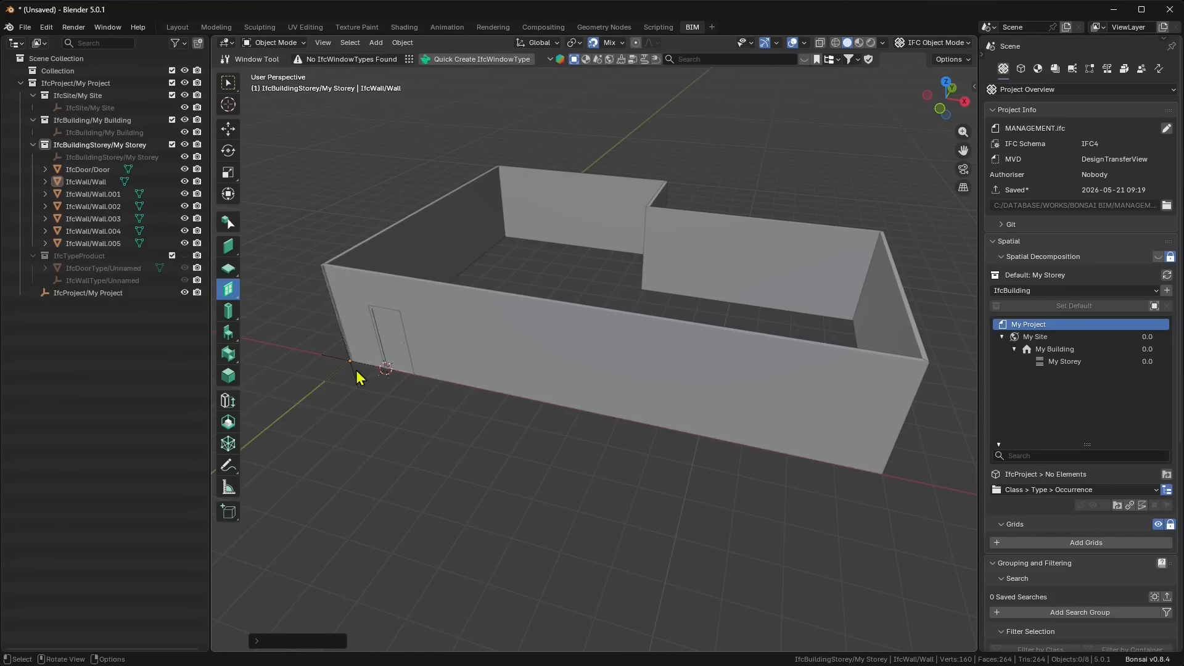
click(488, 60)
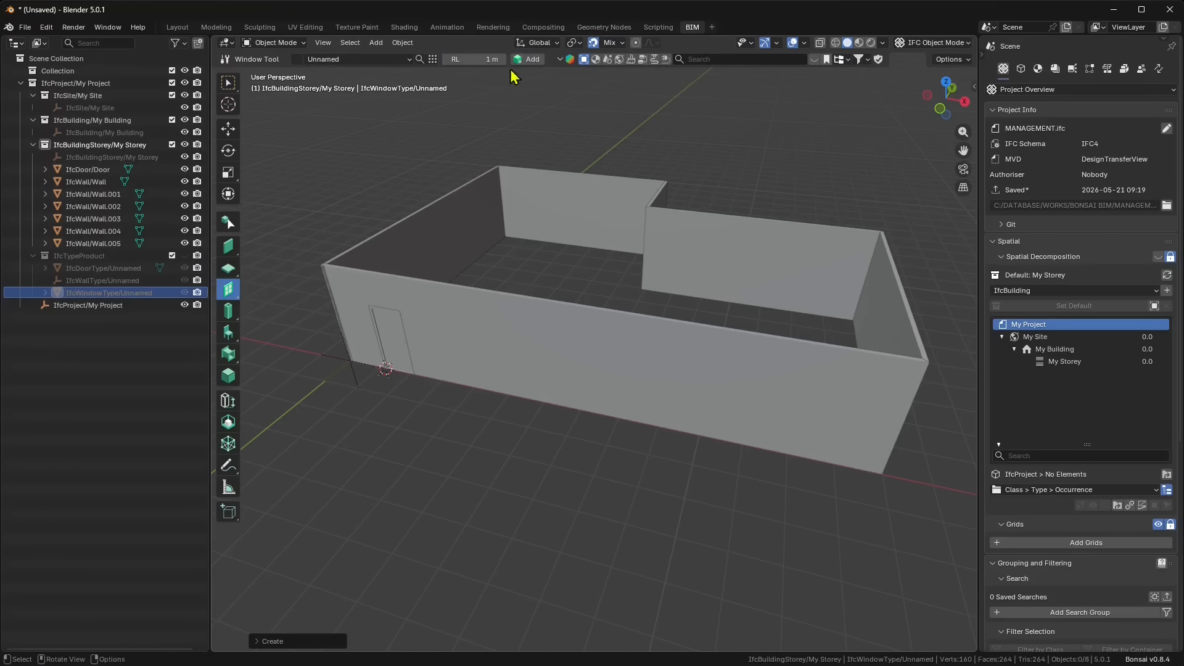
click(530, 59)
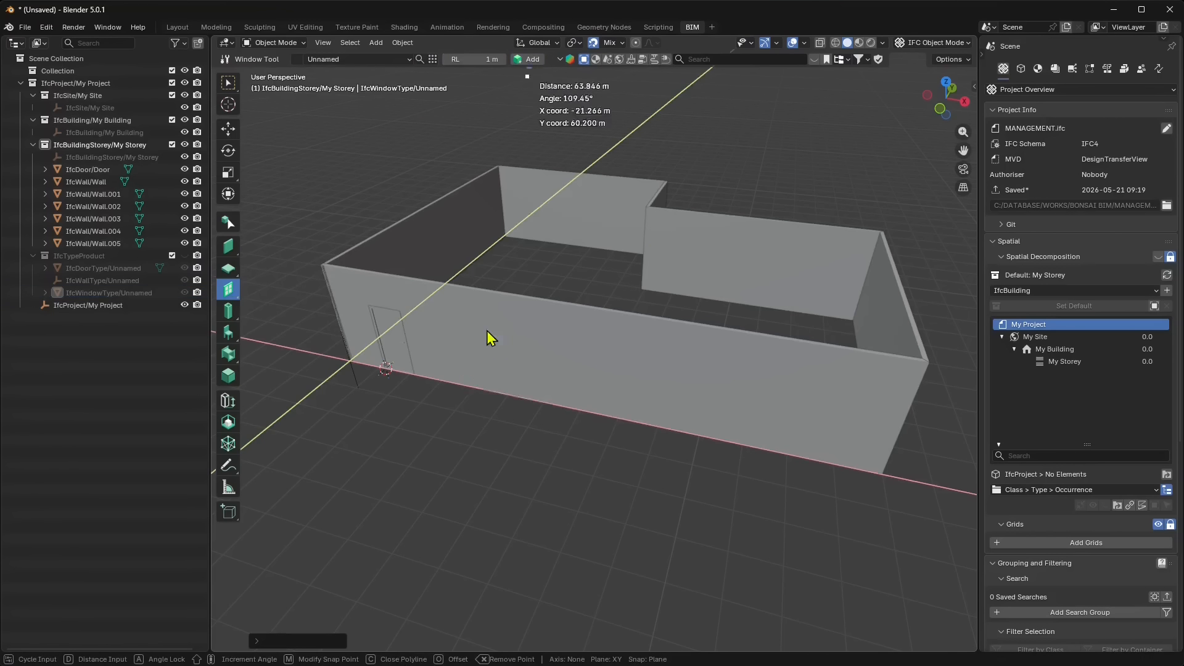
click(450, 363)
key(Escape)
click(391, 179)
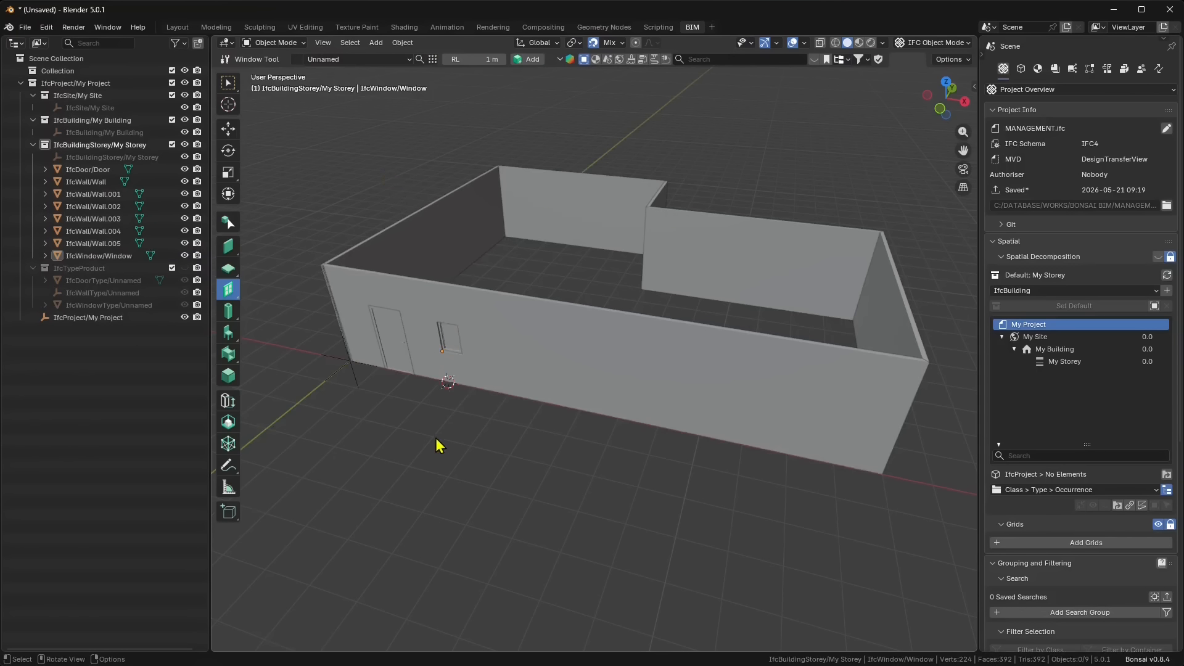
Create a floor slab type and trace an L-shaped slab from the origin along the base corners of the walls.
mouse_move(436, 442)
middle_down()
mouse_move(455, 454)
mouse_move(498, 426)
mouse_move(449, 448)
middle_up()
scroll(453, 441, down, 2)
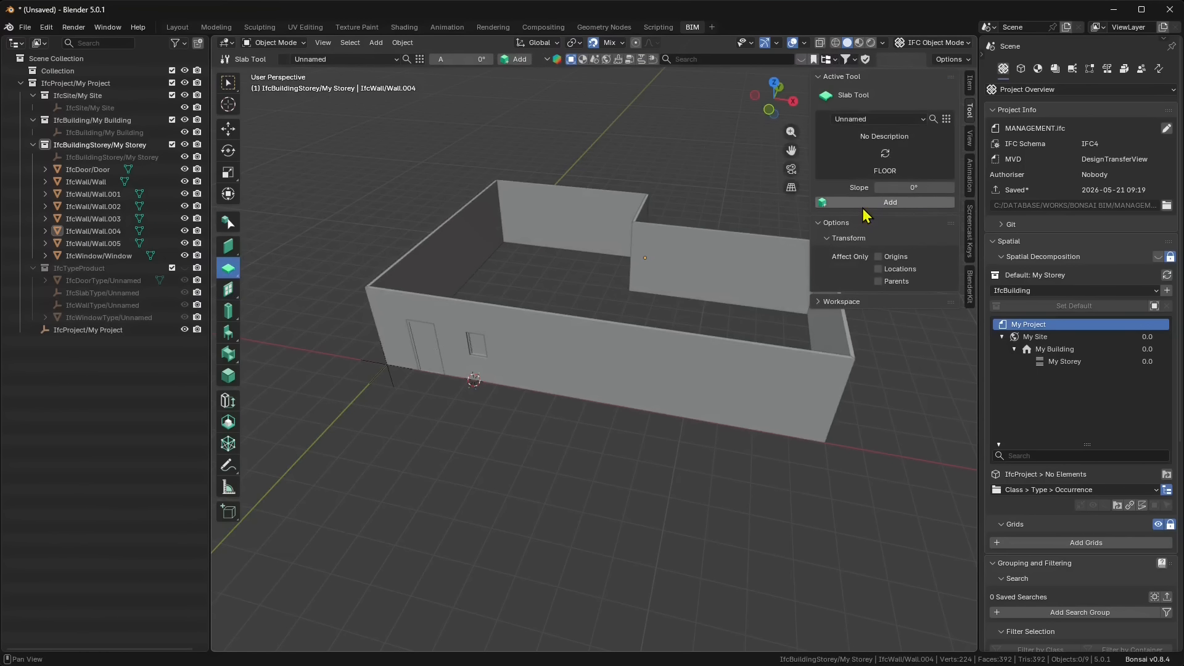
click(839, 202)
click(383, 369)
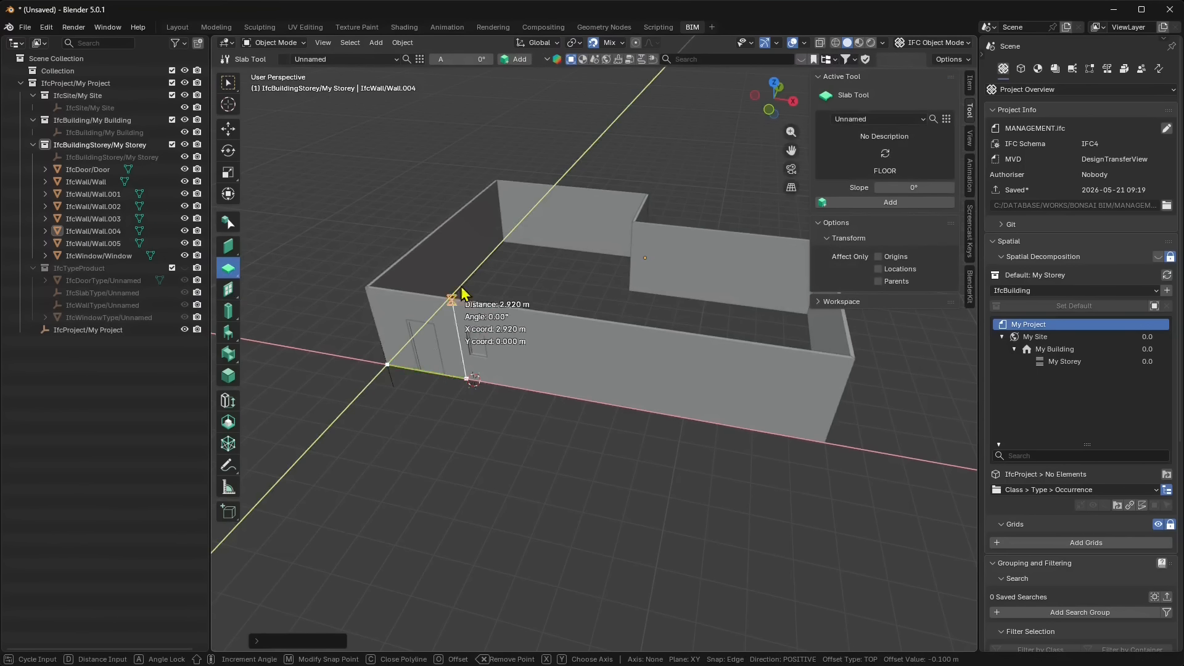
click(507, 248)
middle_drag(571, 348, 566, 301)
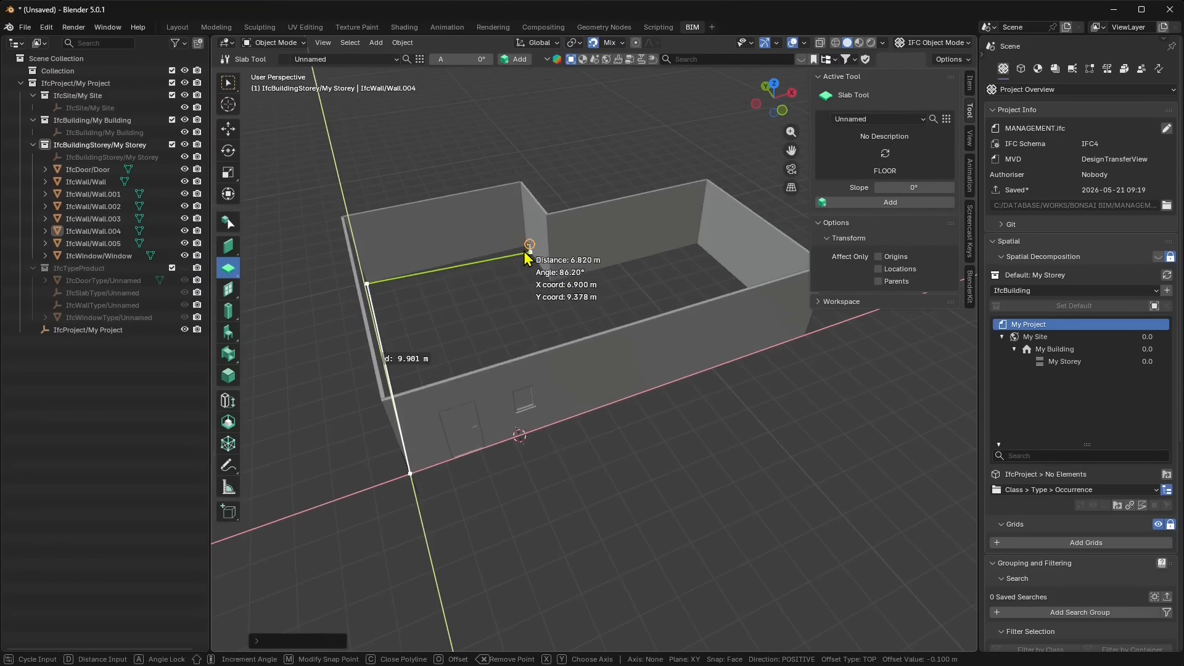
click(525, 248)
click(551, 282)
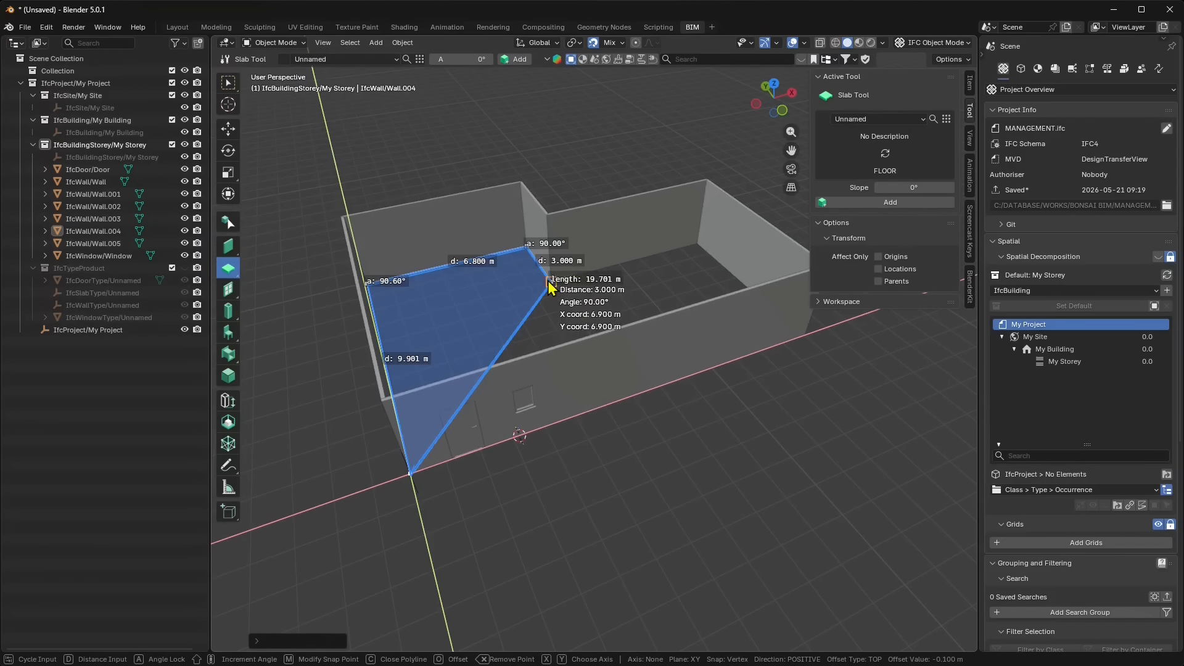
click(697, 244)
click(806, 333)
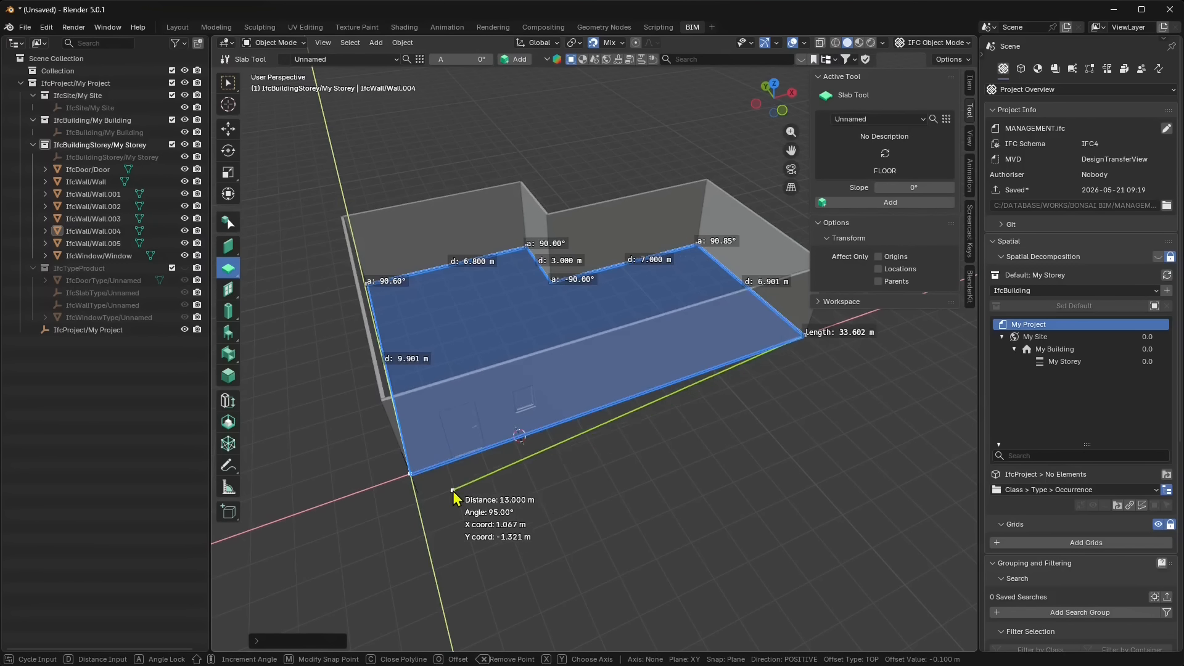
key(Return)
click(528, 530)
Hide the 3D viewport's sidebar and widen both the scene properties and the outliner areas.
scroll(592, 536, down, 4)
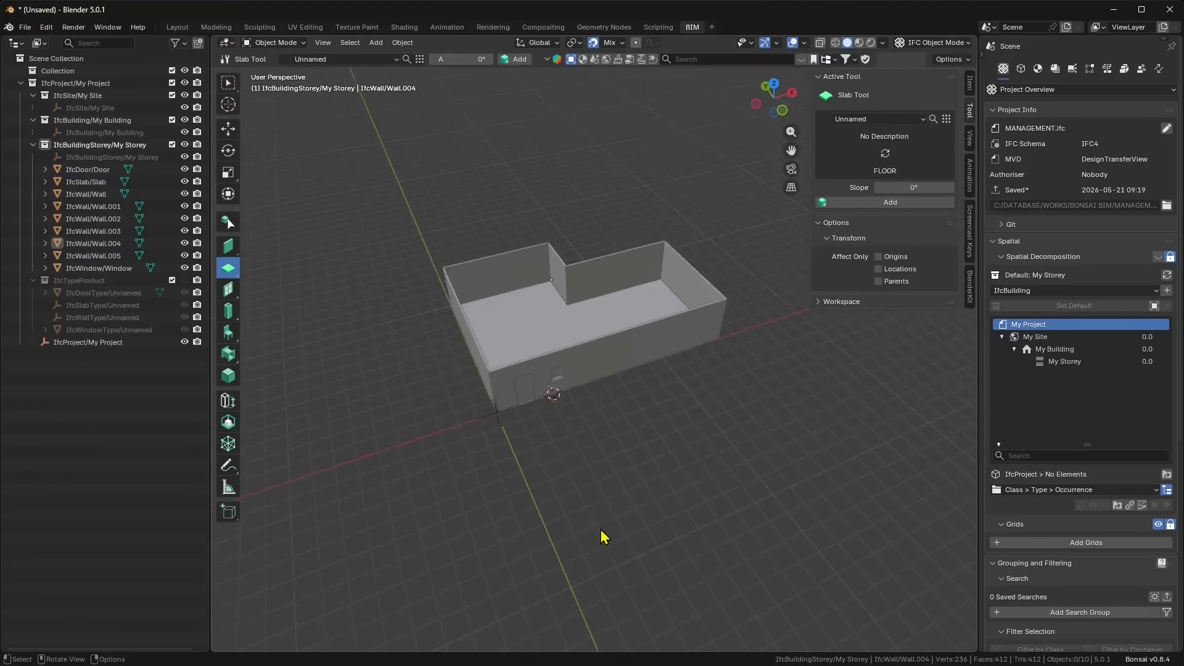
middle_drag(596, 445, 530, 452)
scroll(543, 339, up, 1)
scroll(479, 401, up, 2)
mouse_move(602, 477)
middle_down()
mouse_move(628, 482)
mouse_move(604, 493)
middle_up()
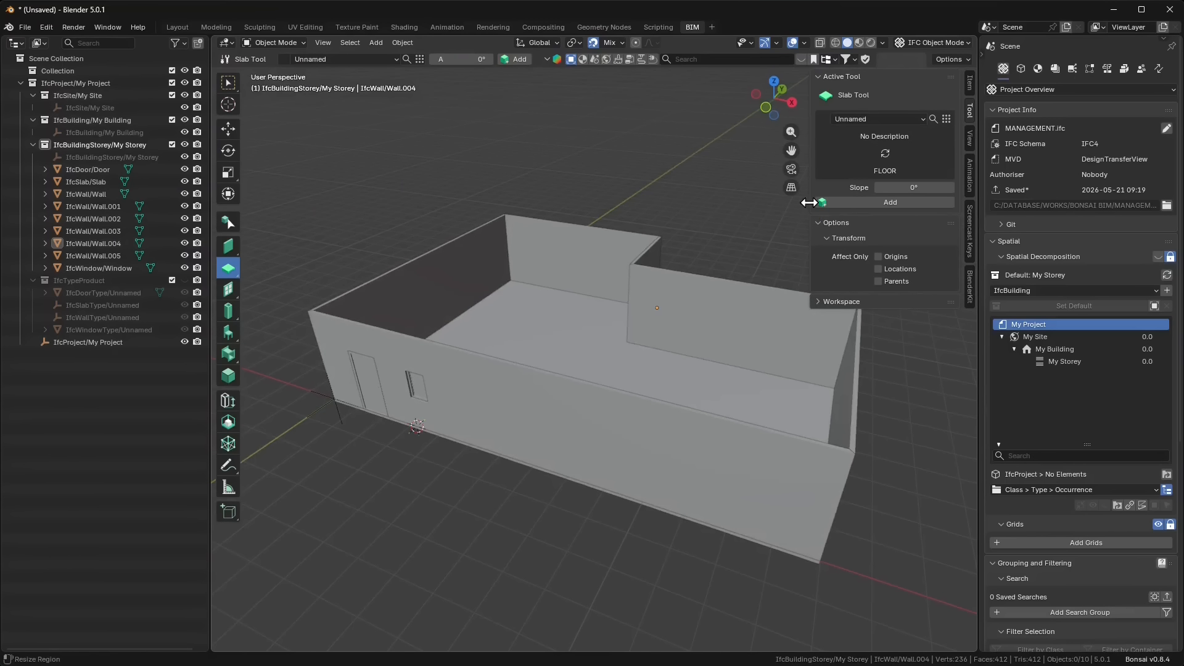
drag(809, 203, 962, 203)
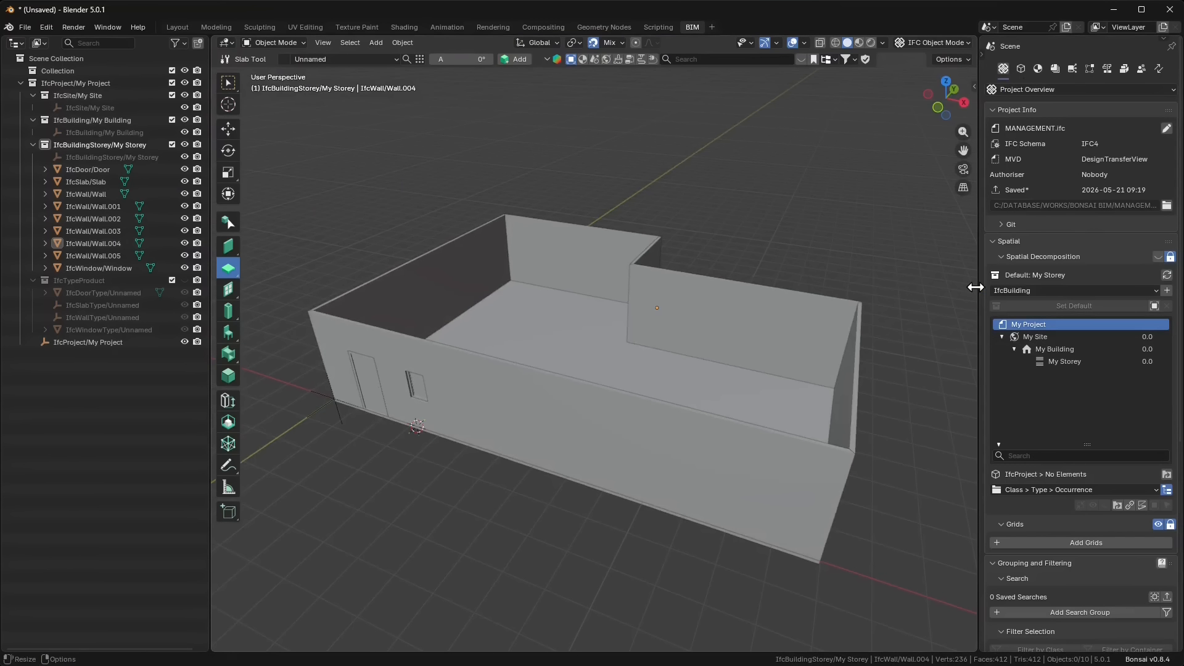
drag(976, 288, 871, 312)
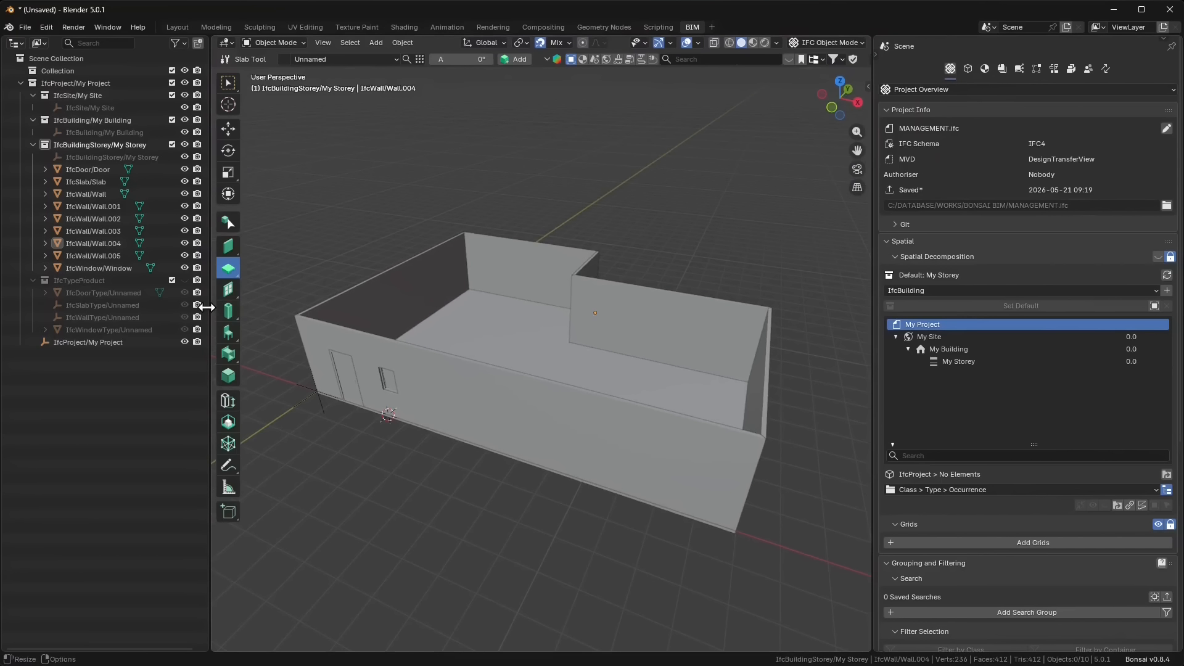
drag(207, 308, 249, 308)
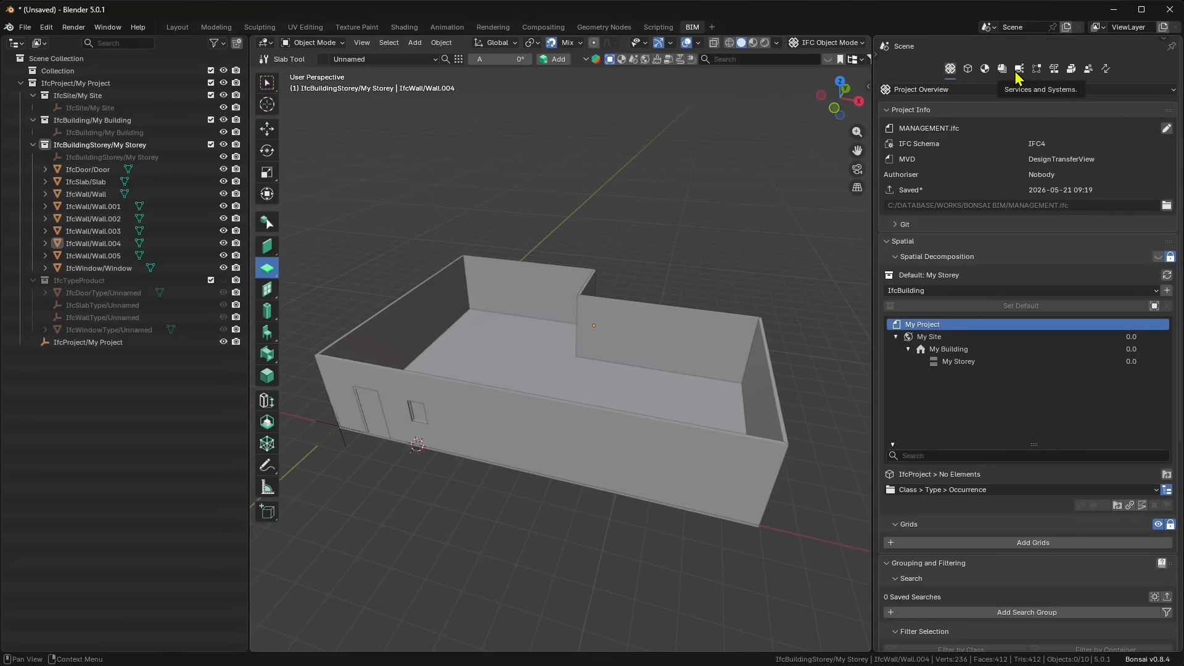
Add a new work calendar to the project under Construction Scheduling.
click(1054, 70)
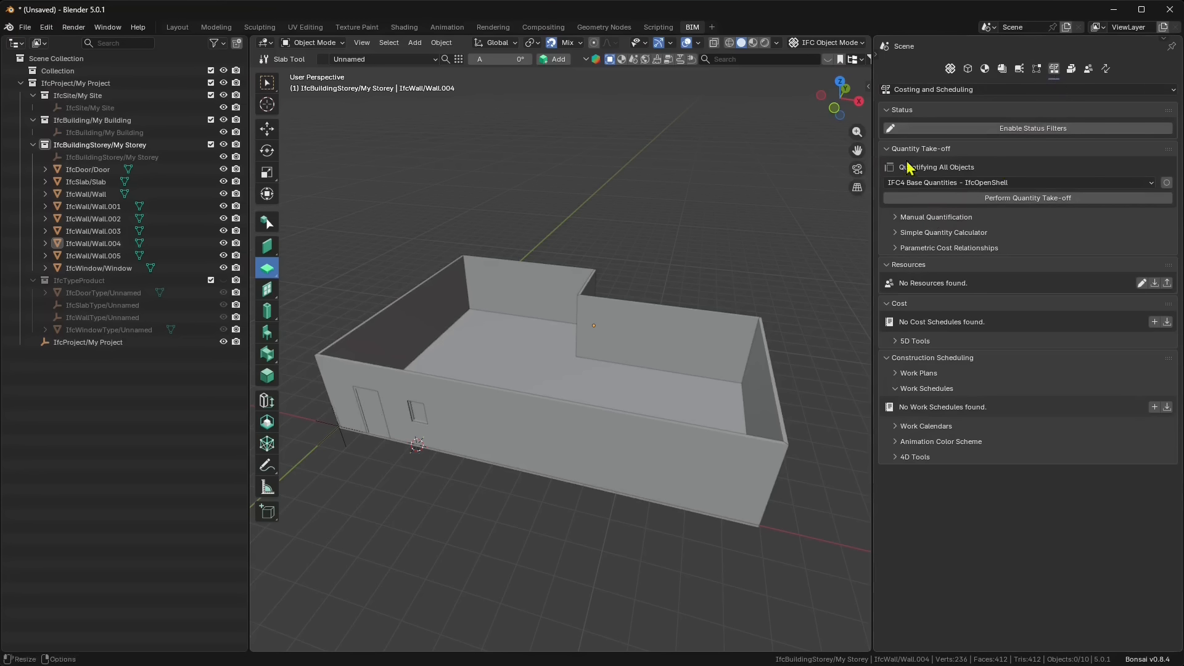
middle_drag(627, 399, 526, 387)
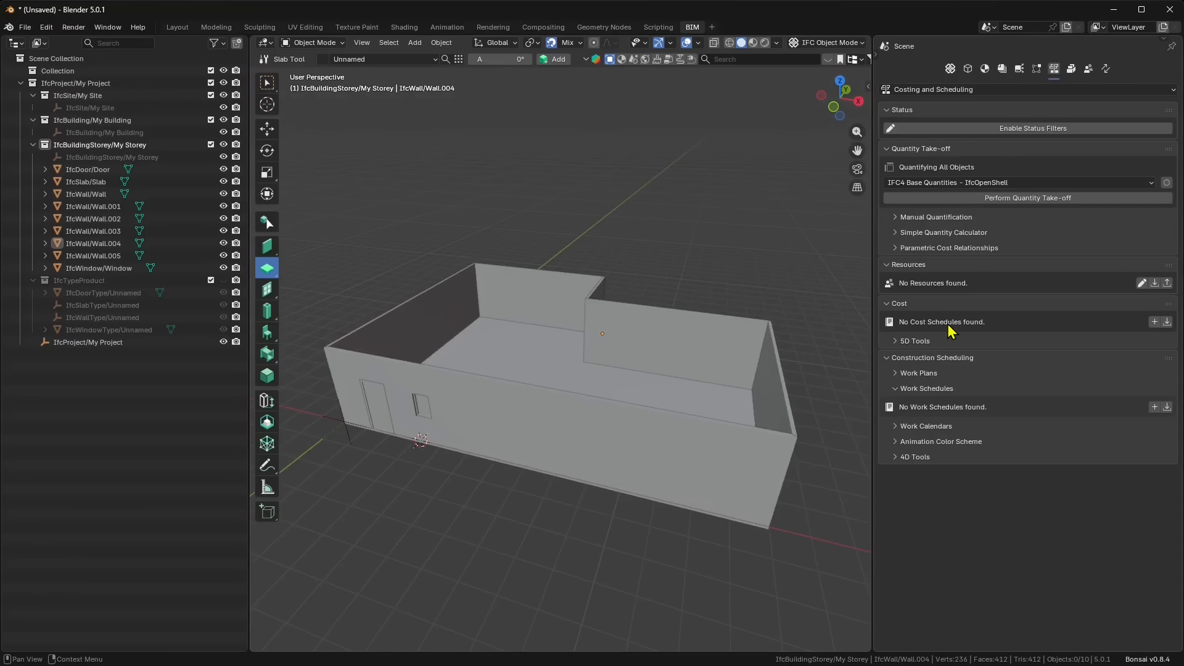
click(922, 426)
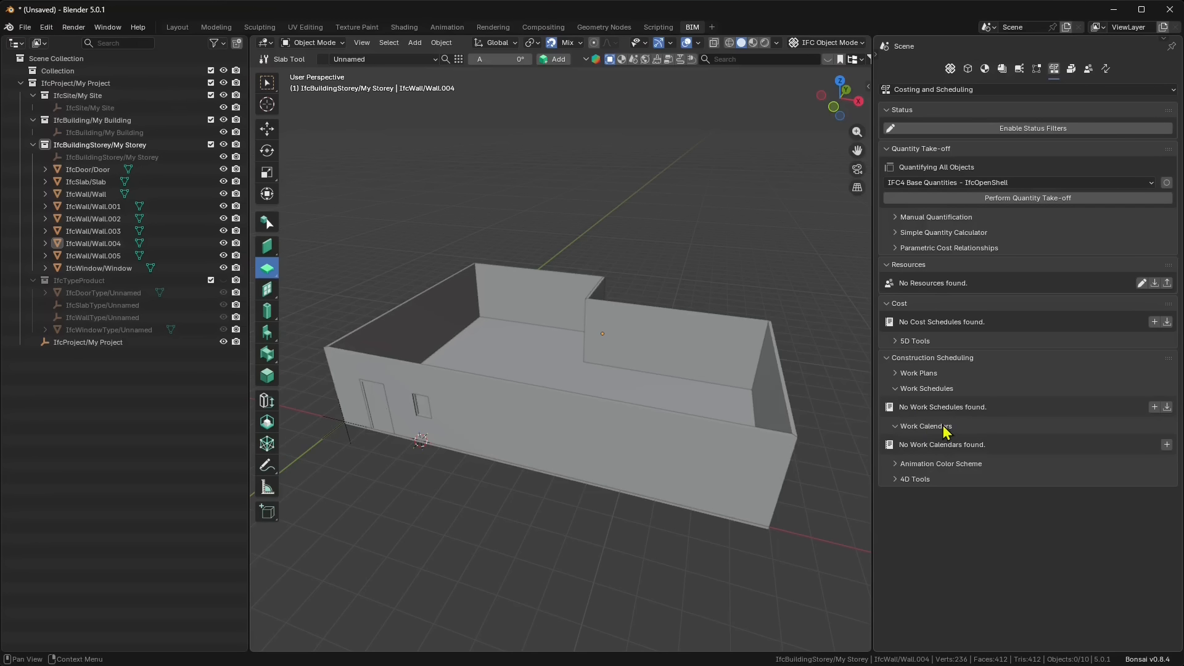
click(1166, 444)
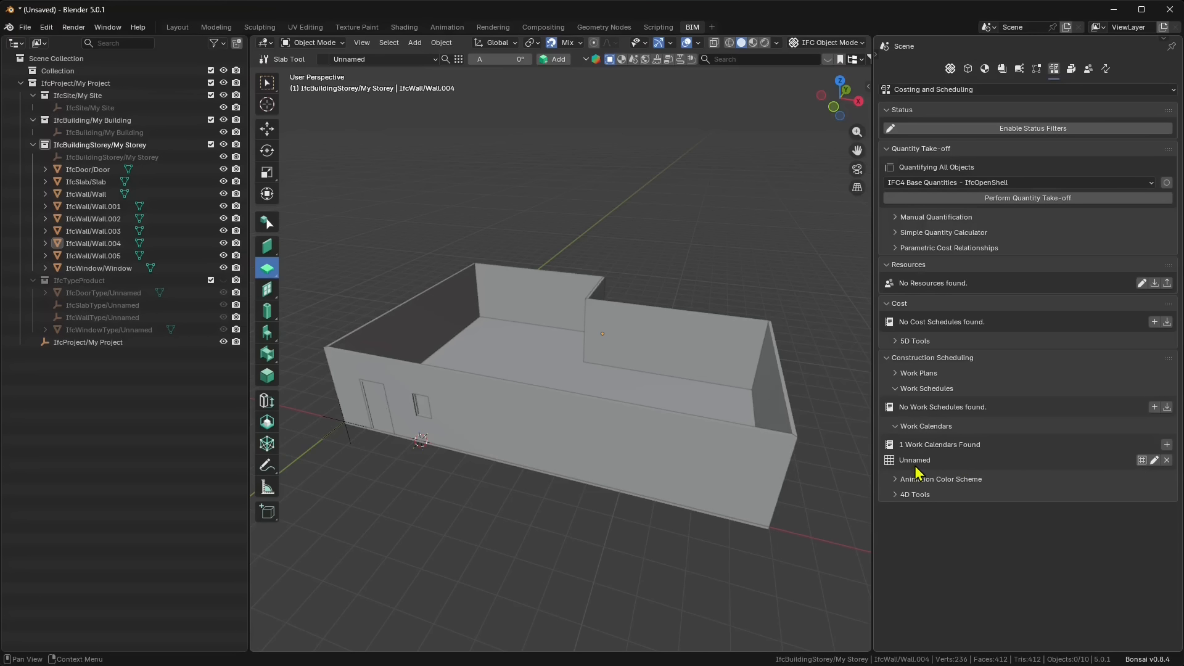
click(1142, 460)
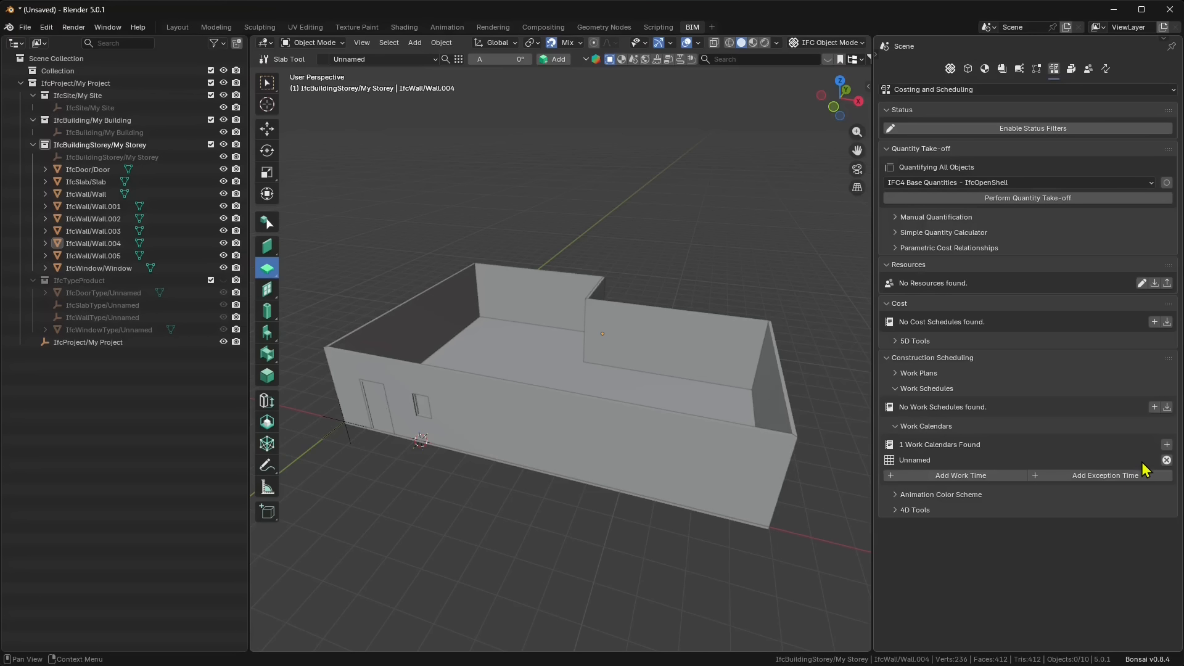
click(1165, 462)
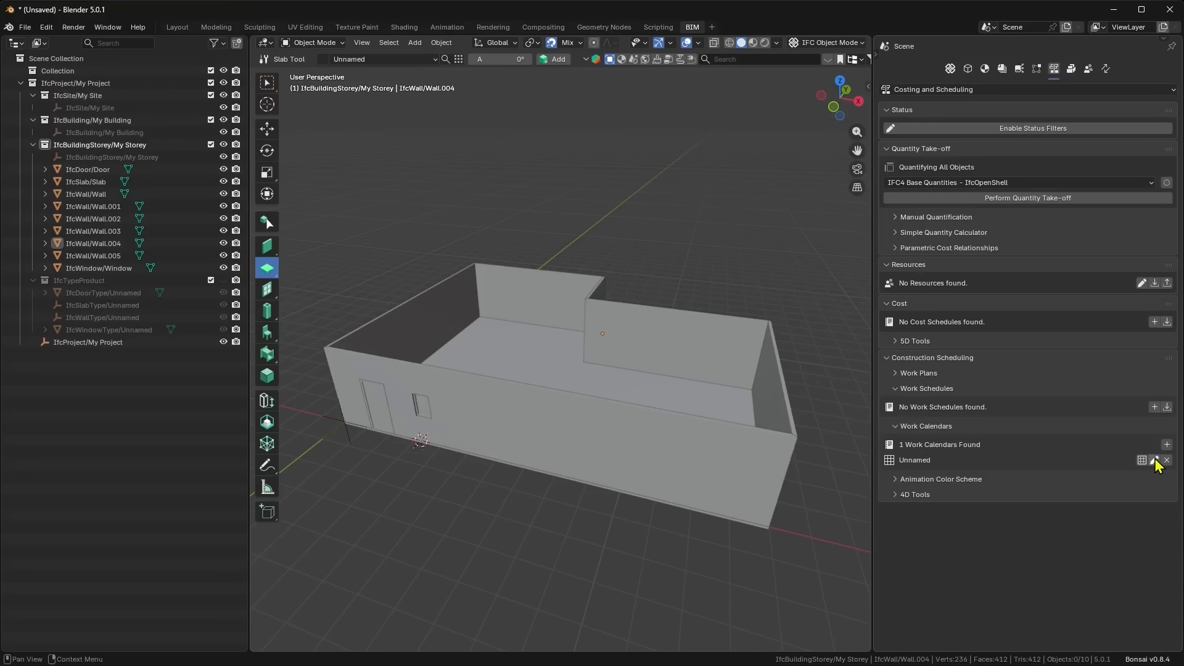
Rename the new work calendar WorkCalendar01.
click(1154, 461)
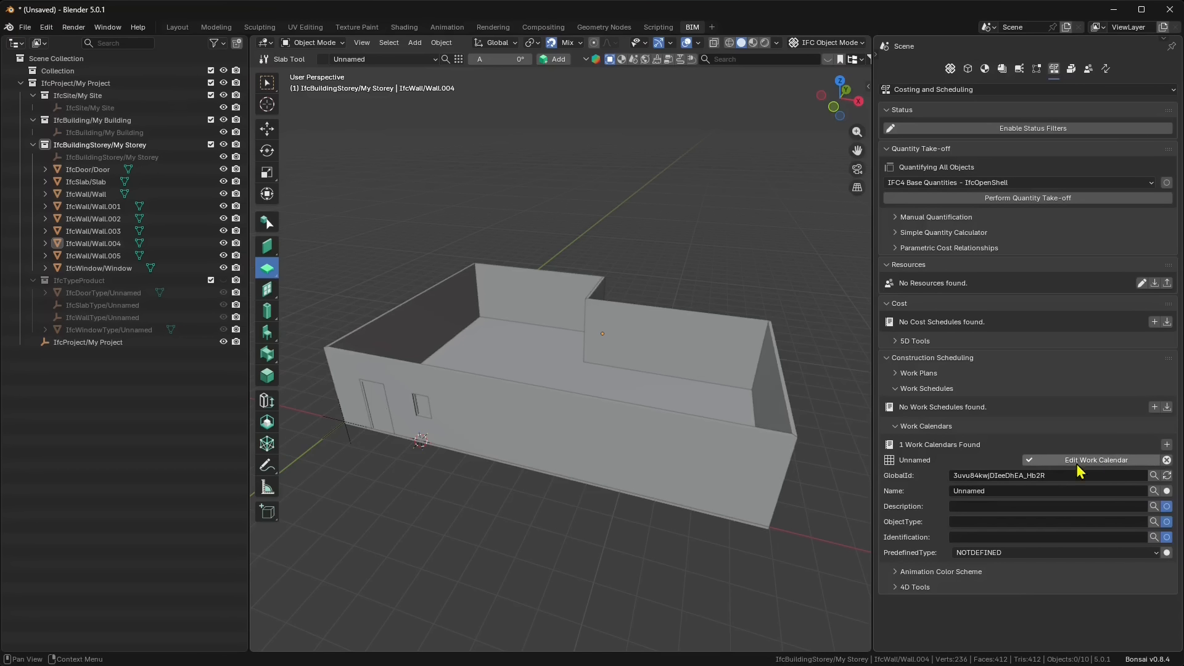
click(989, 490)
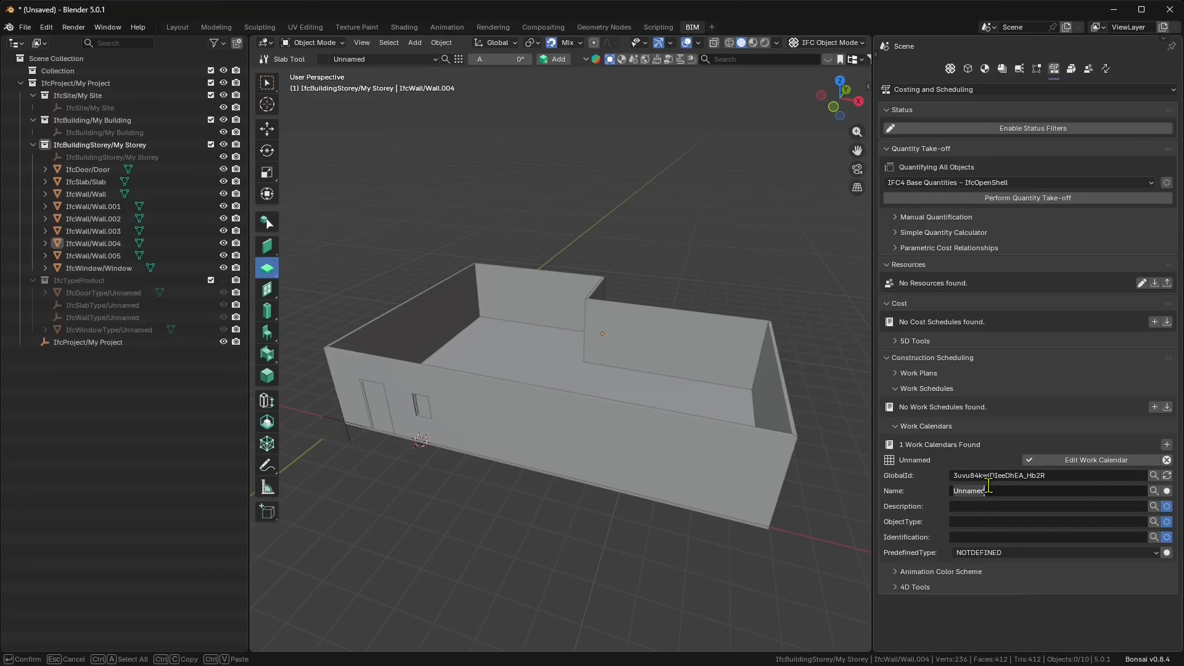
text(wO)
key(Return)
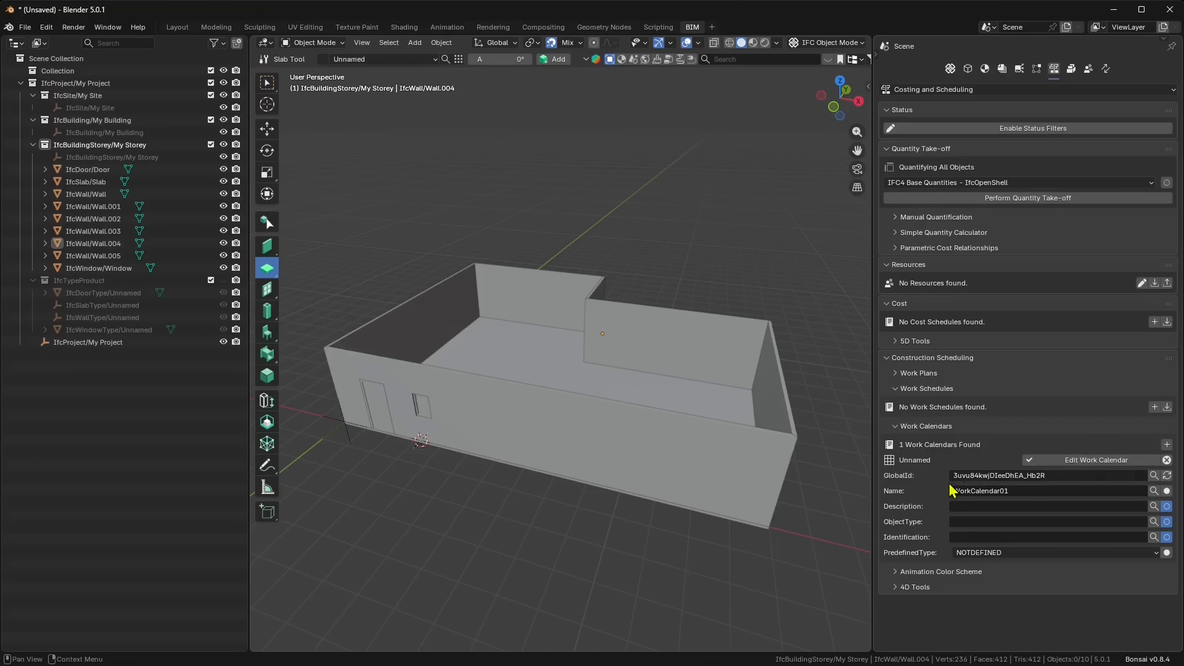
Fill in the calendar's attributes with description a, object type b and identification c.
click(962, 507)
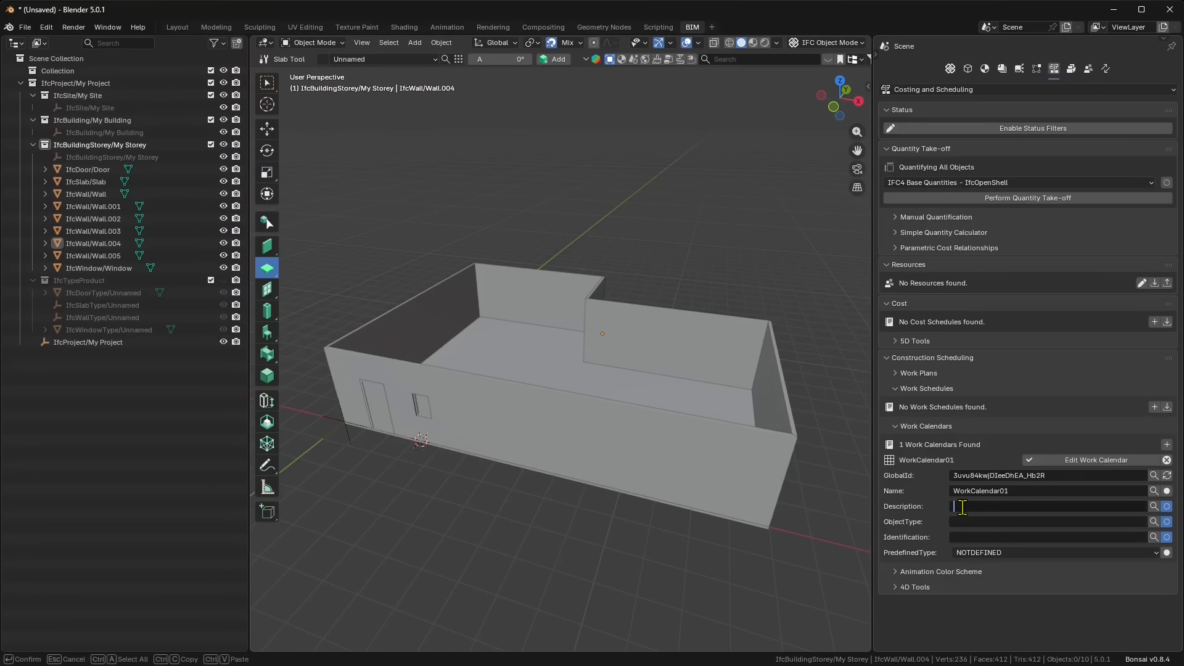
text(a)
key(Return)
click(974, 524)
text(b)
key(Return)
click(977, 538)
text(c)
key(Return)
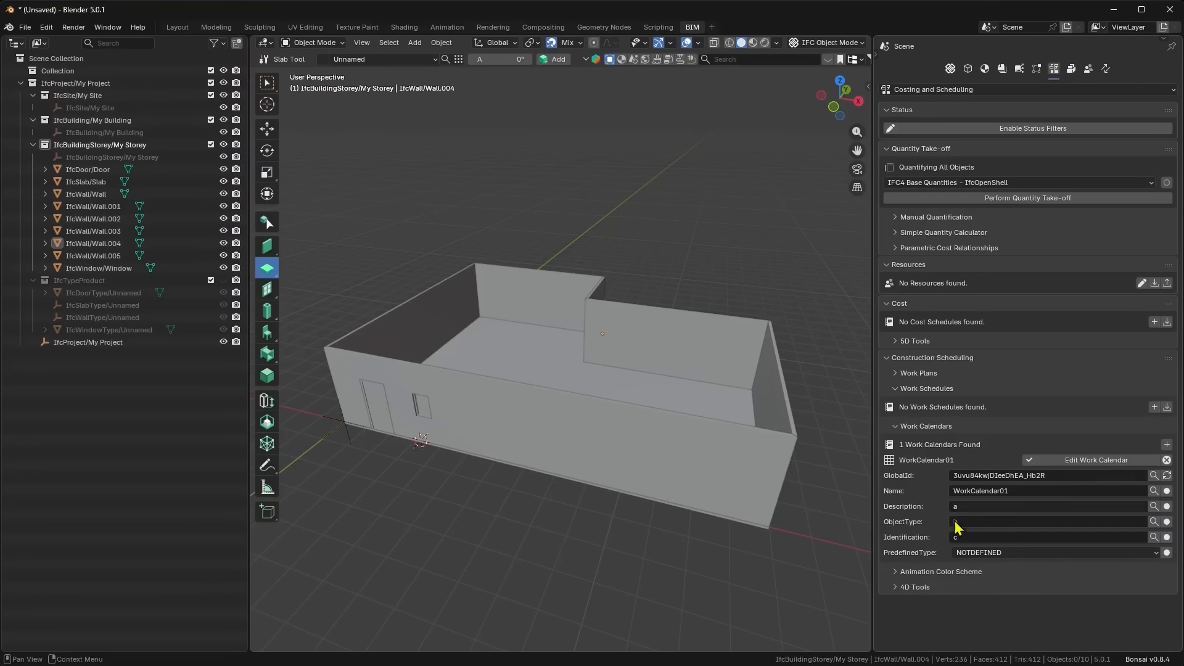
Set the calendar's predefined type to USERDEFINED and save the calendar edits.
click(1013, 553)
click(995, 608)
click(1002, 554)
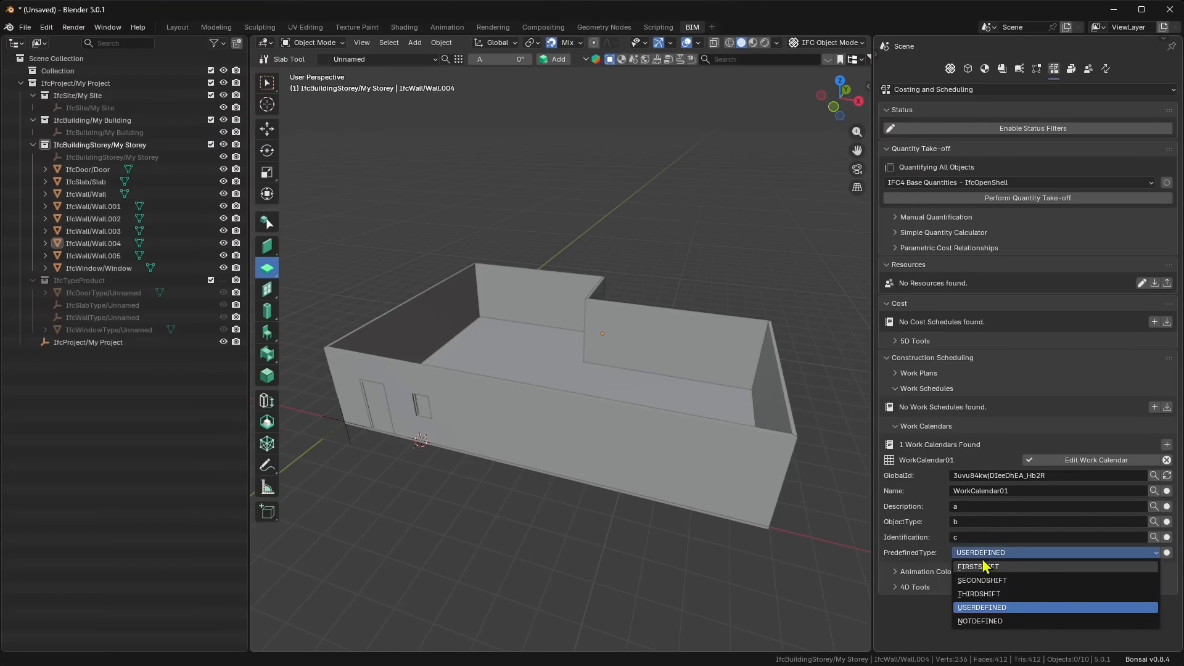
click(981, 570)
click(973, 554)
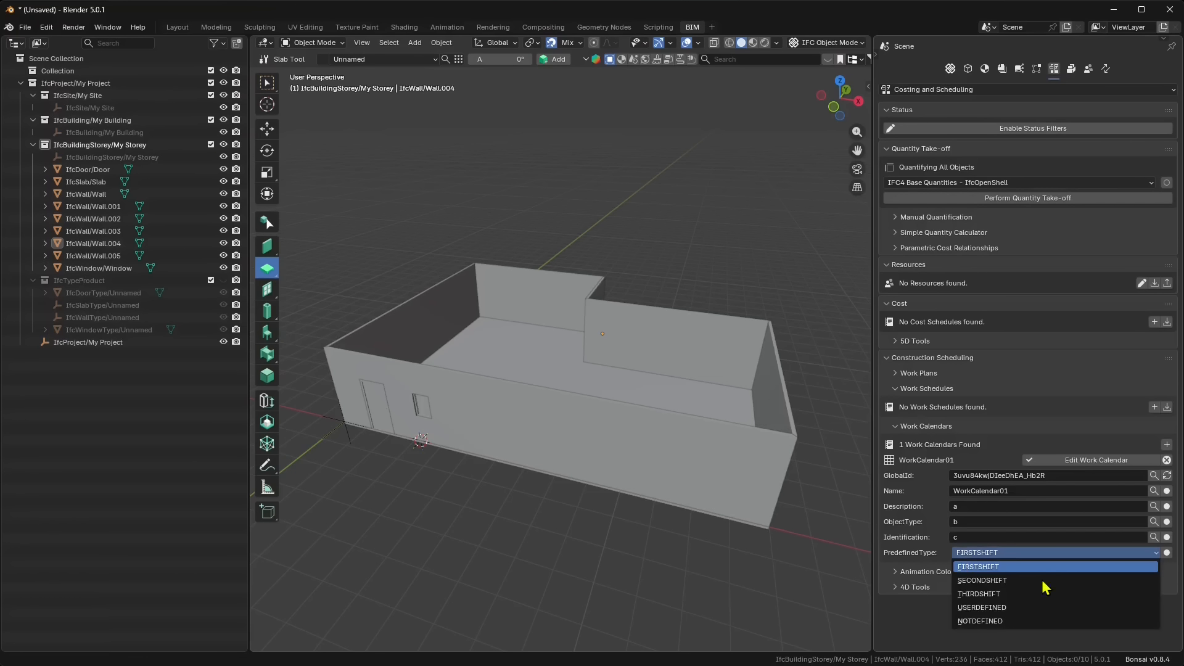
click(999, 621)
click(998, 554)
click(995, 608)
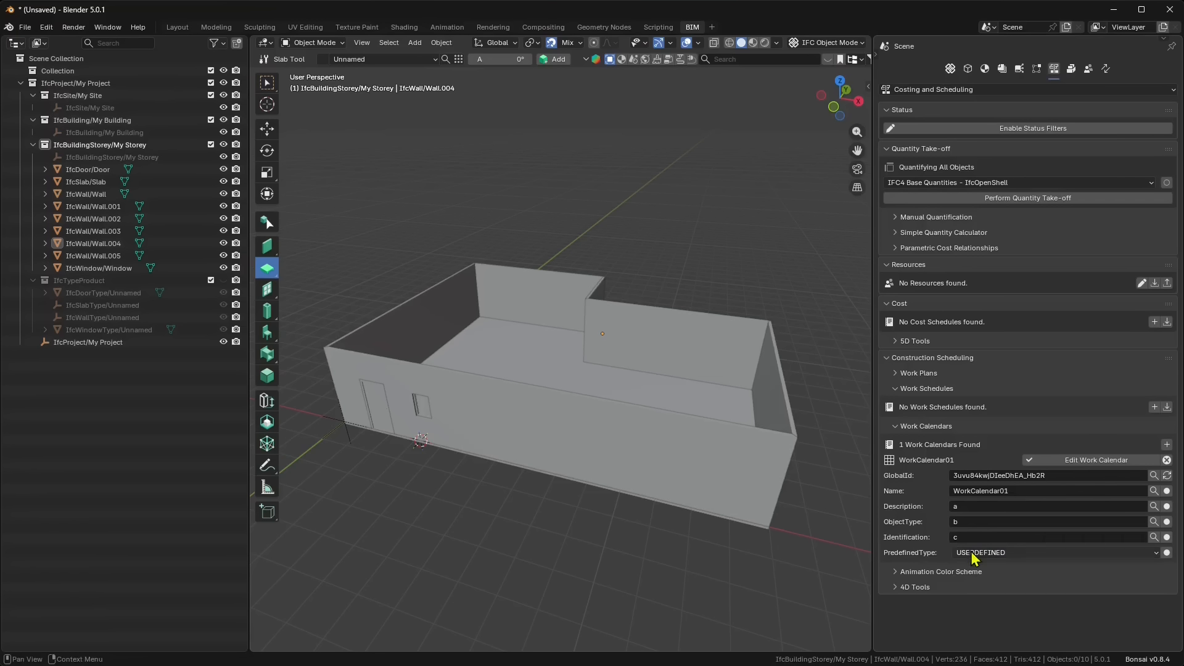
click(1084, 463)
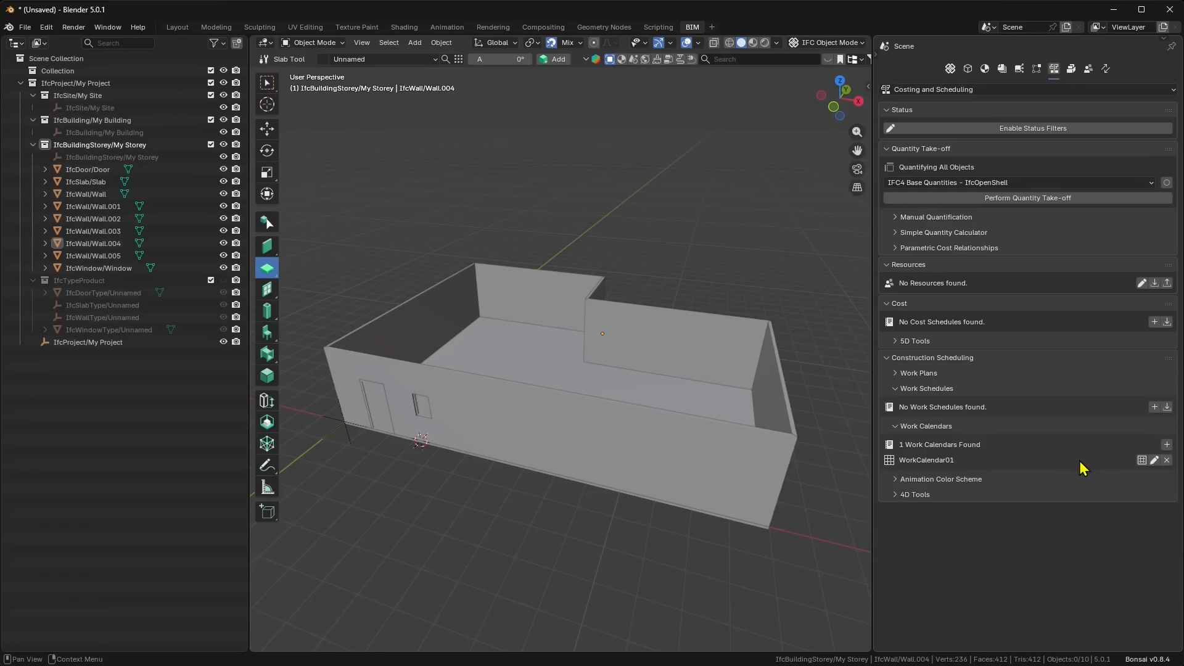
Enable editing of WorkCalendar01's times and add a work time to it.
click(1154, 461)
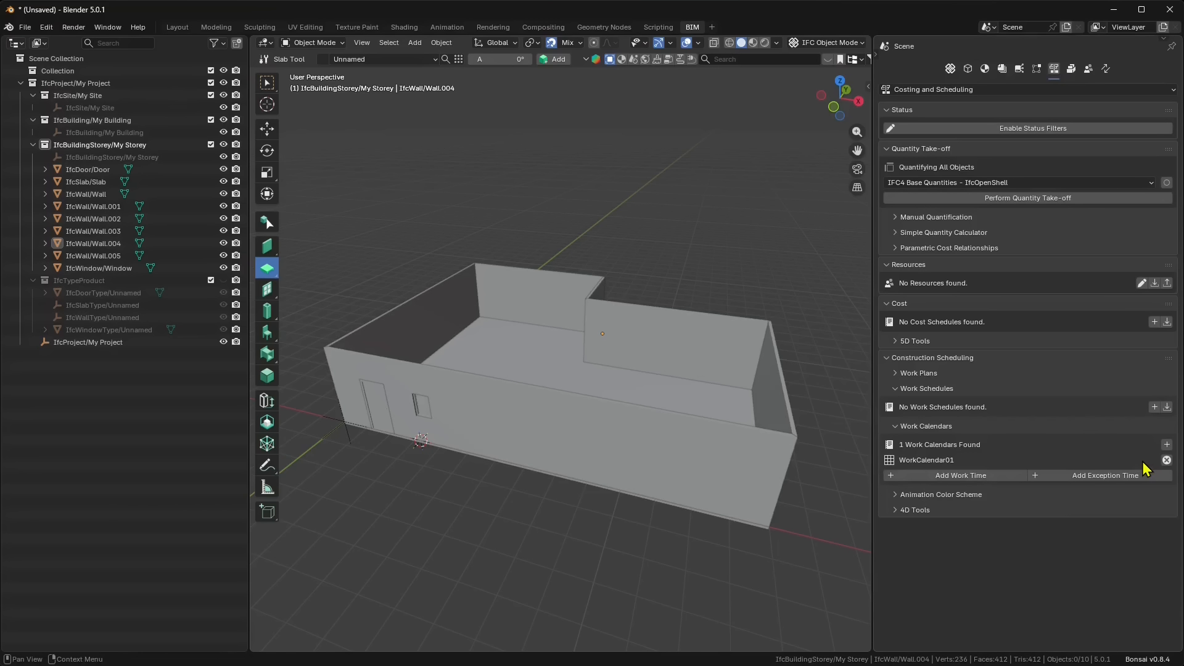
click(1167, 461)
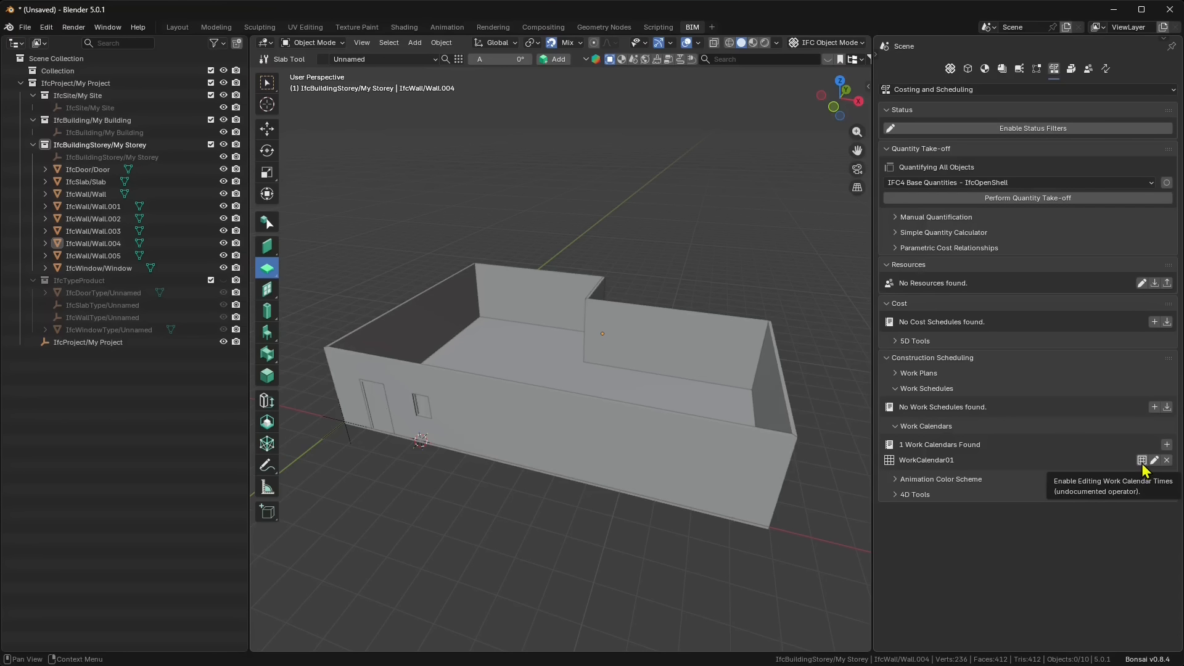
click(1142, 461)
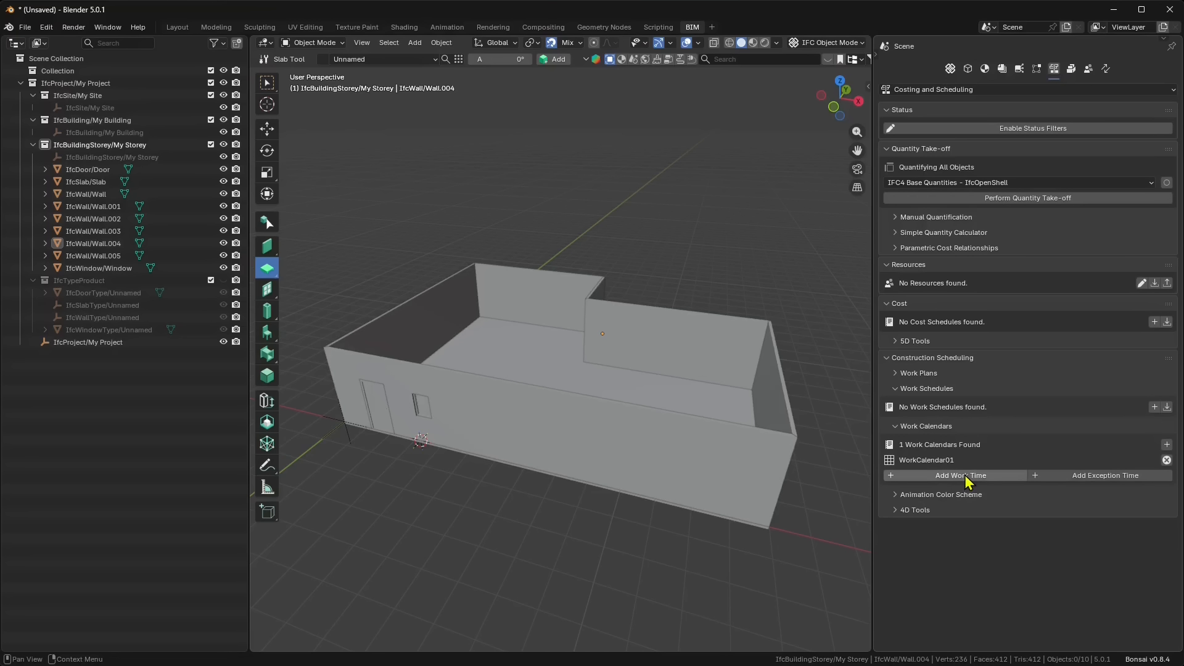
click(956, 476)
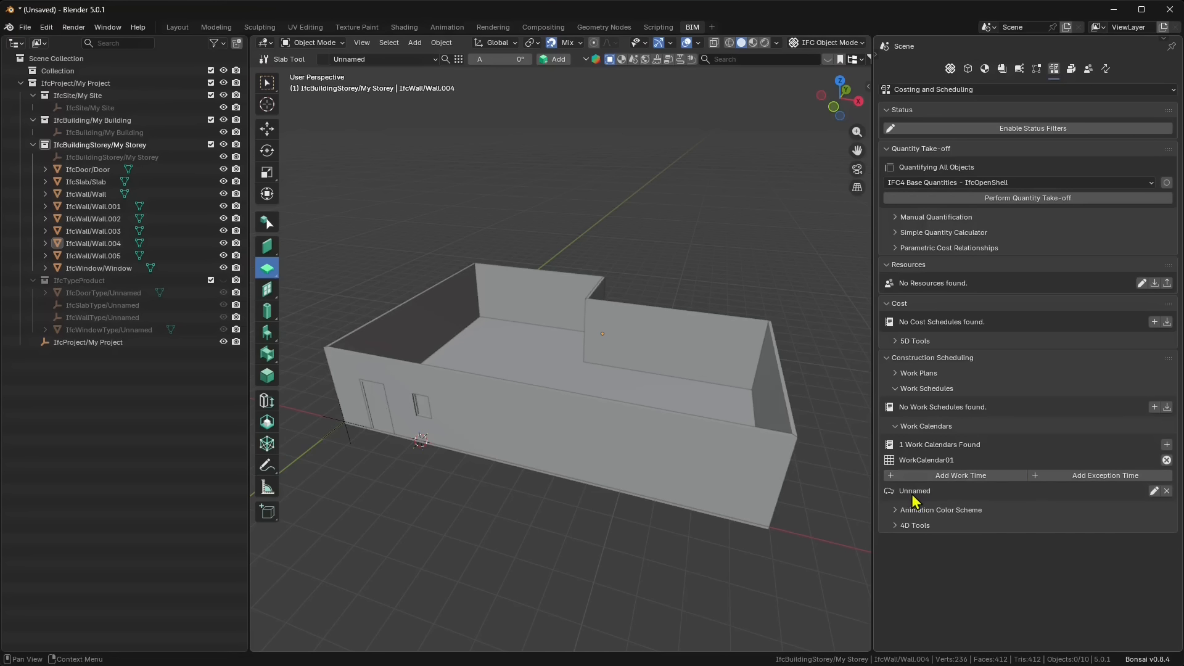
Open the new work time for editing and name it Building House Work Time.
click(1154, 491)
click(1026, 506)
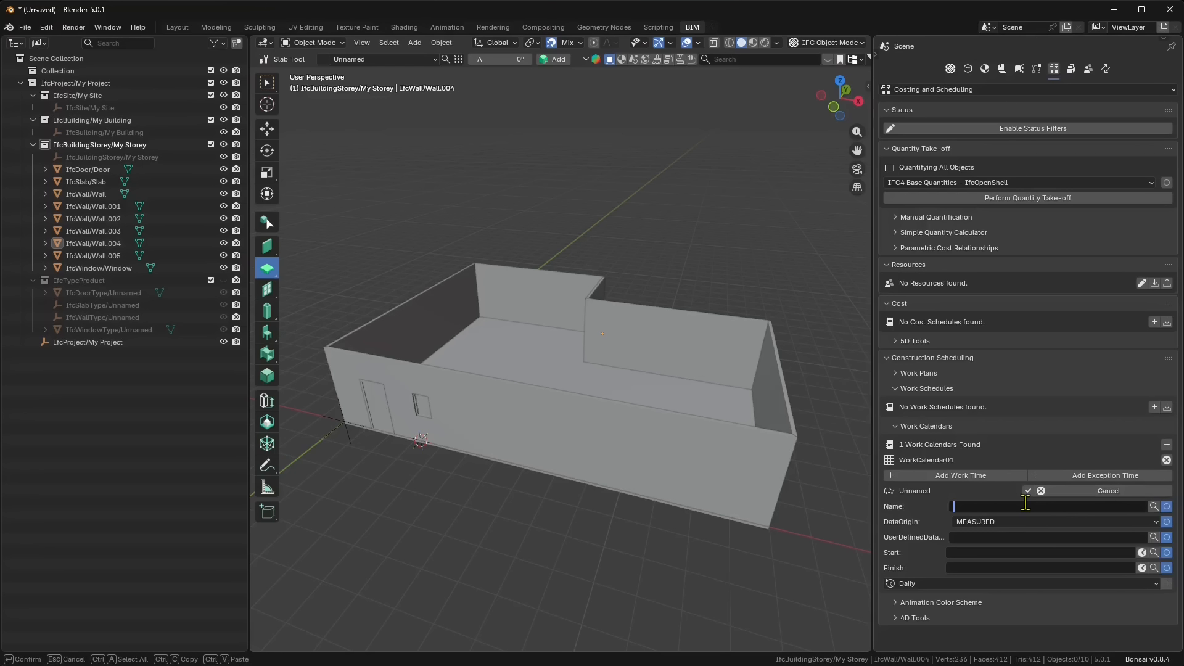
text(Building Work Time)
text(ouse)
key(Return)
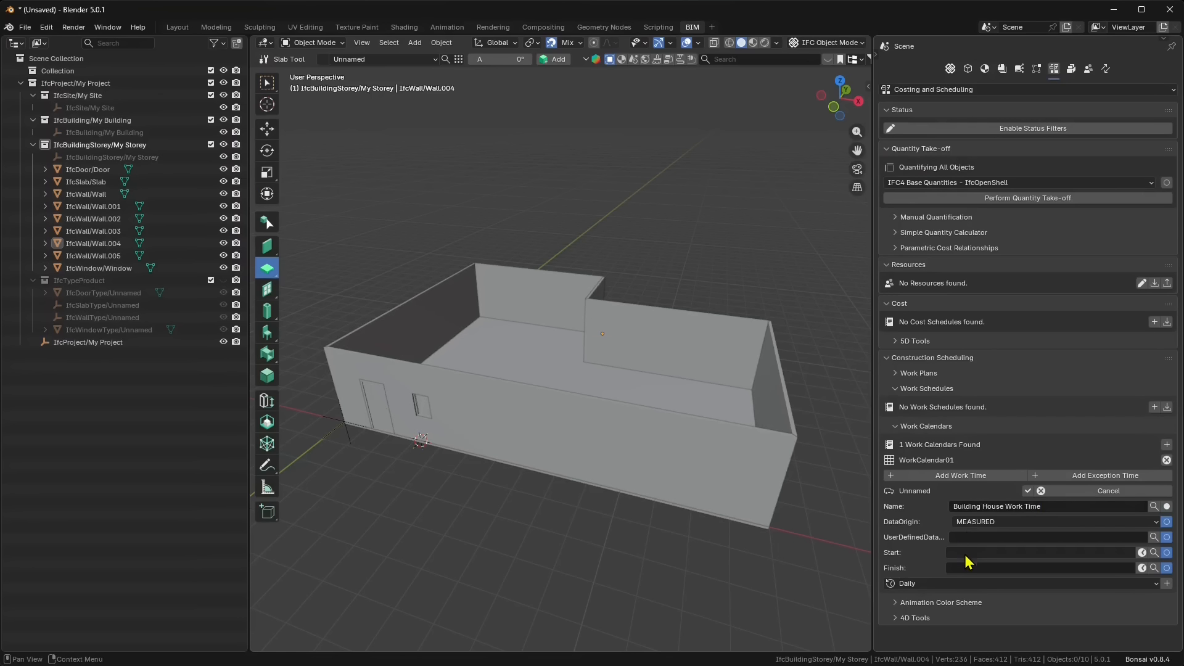
Set the work time's start date to 2026-05-01.
click(967, 555)
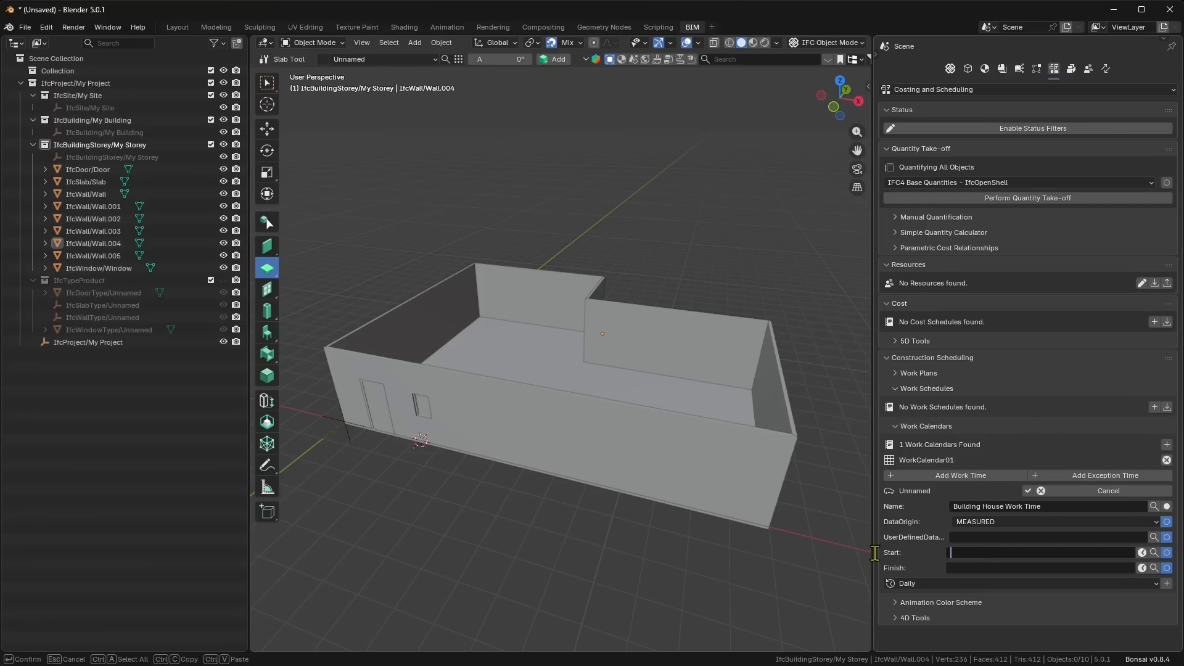
click(1143, 553)
click(1142, 553)
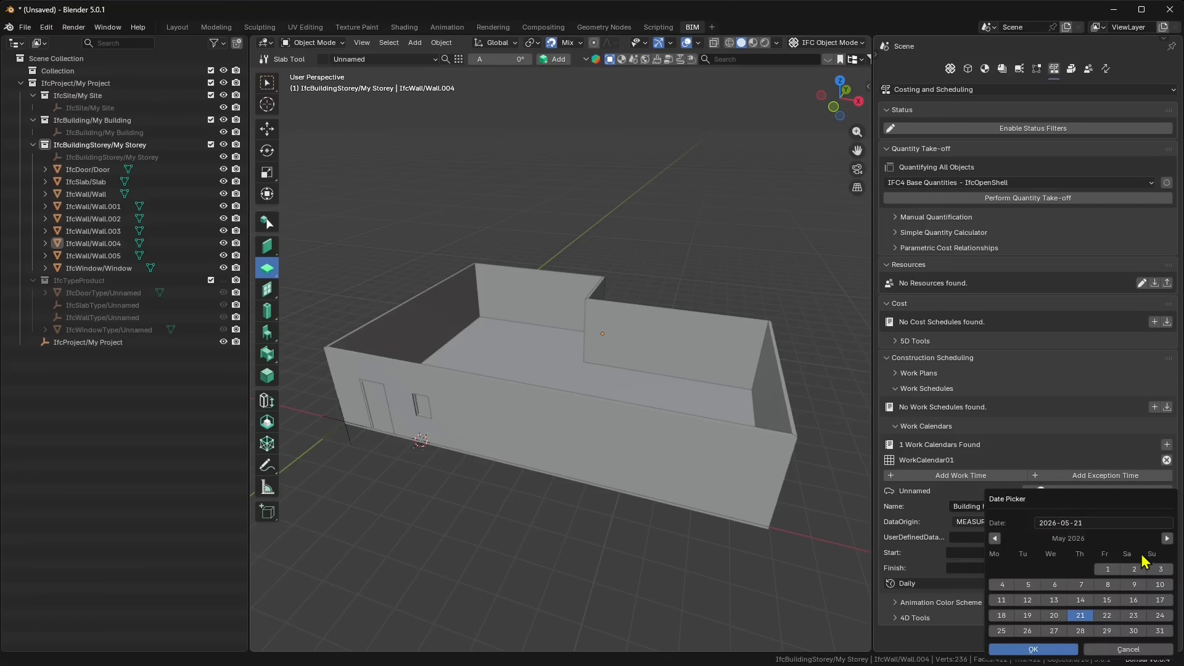
click(1104, 570)
click(1043, 648)
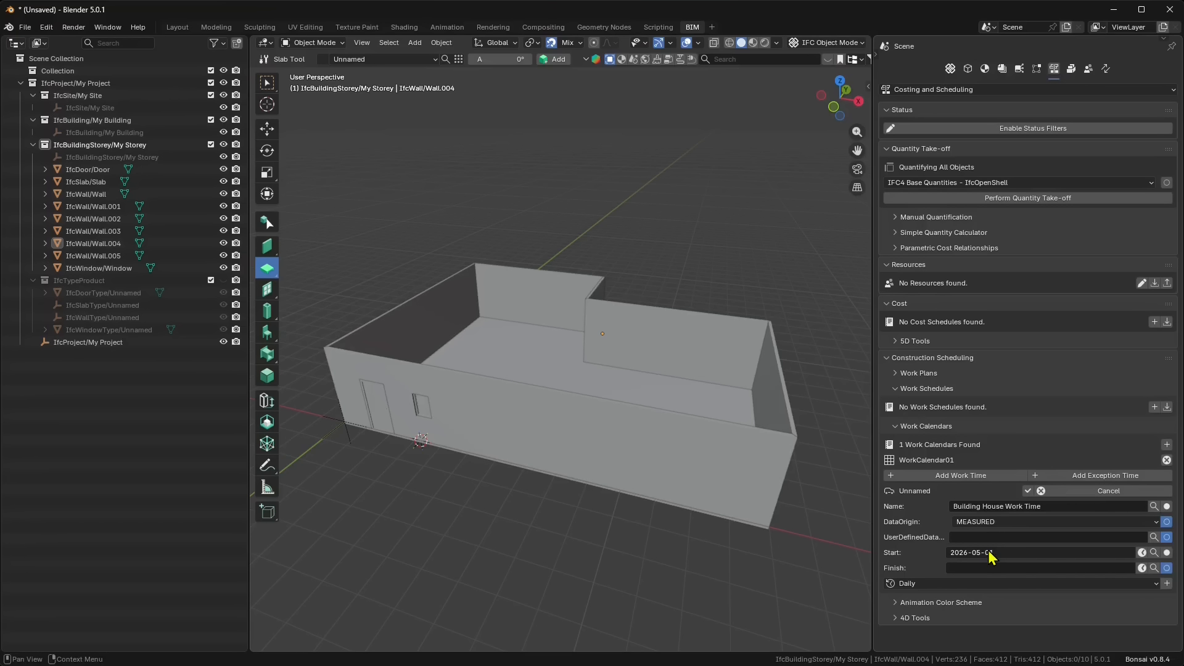
Set the work time's finish date to 2026-07-31.
click(1142, 568)
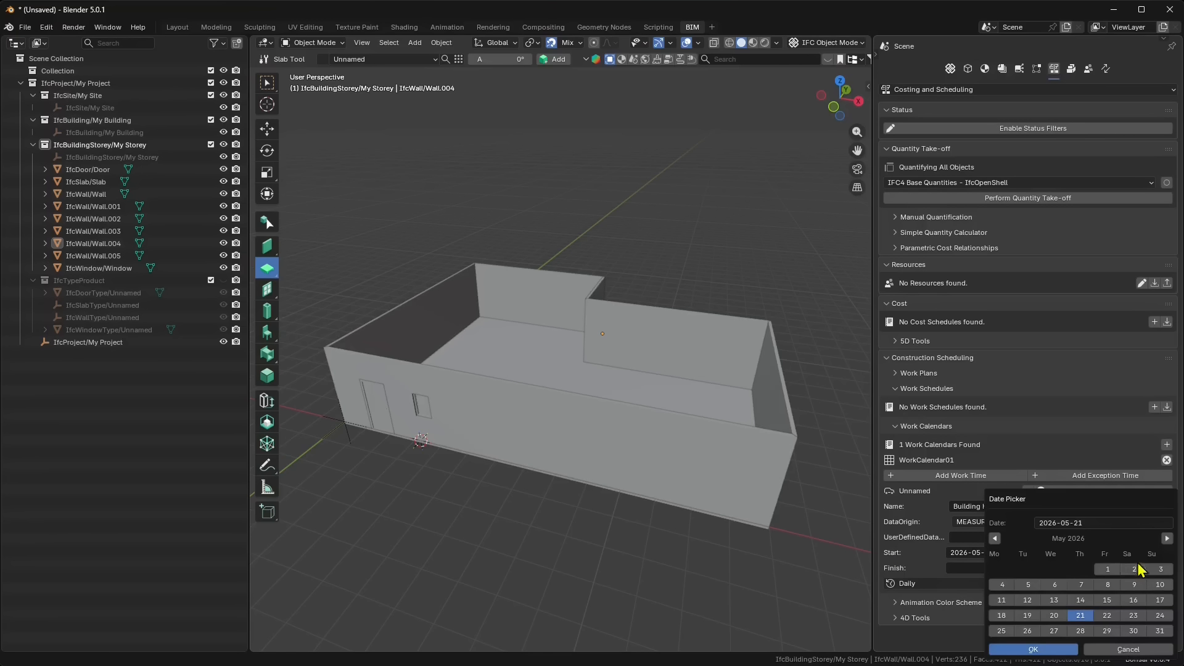
click(1167, 538)
click(1167, 539)
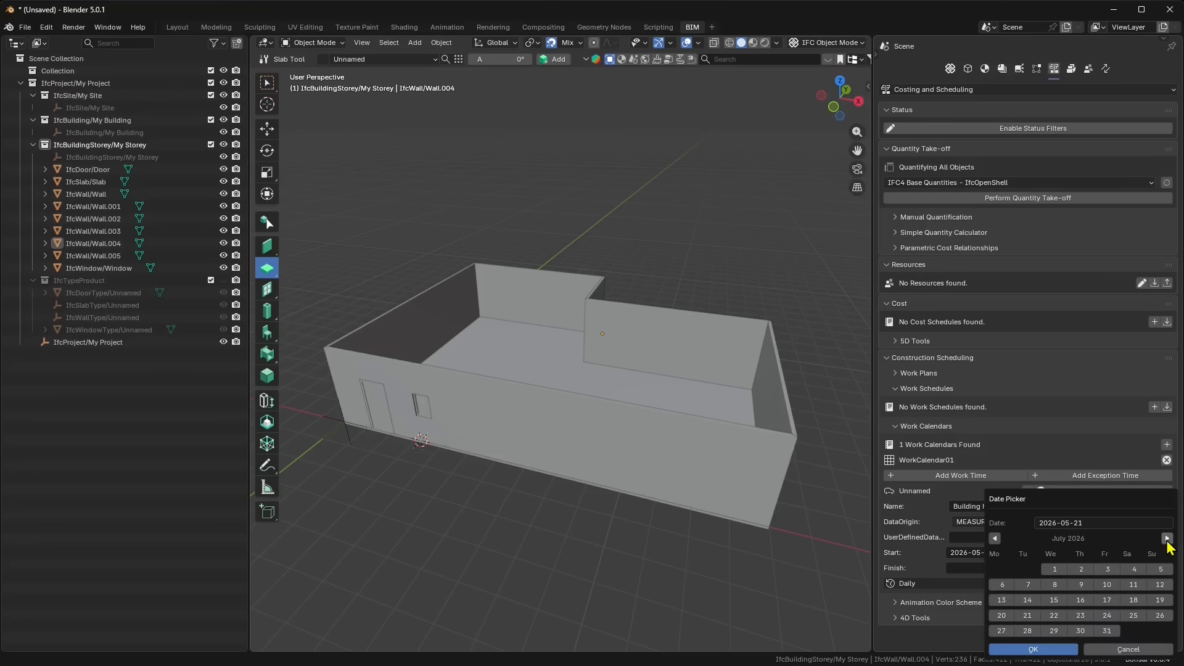
click(1107, 631)
click(1049, 649)
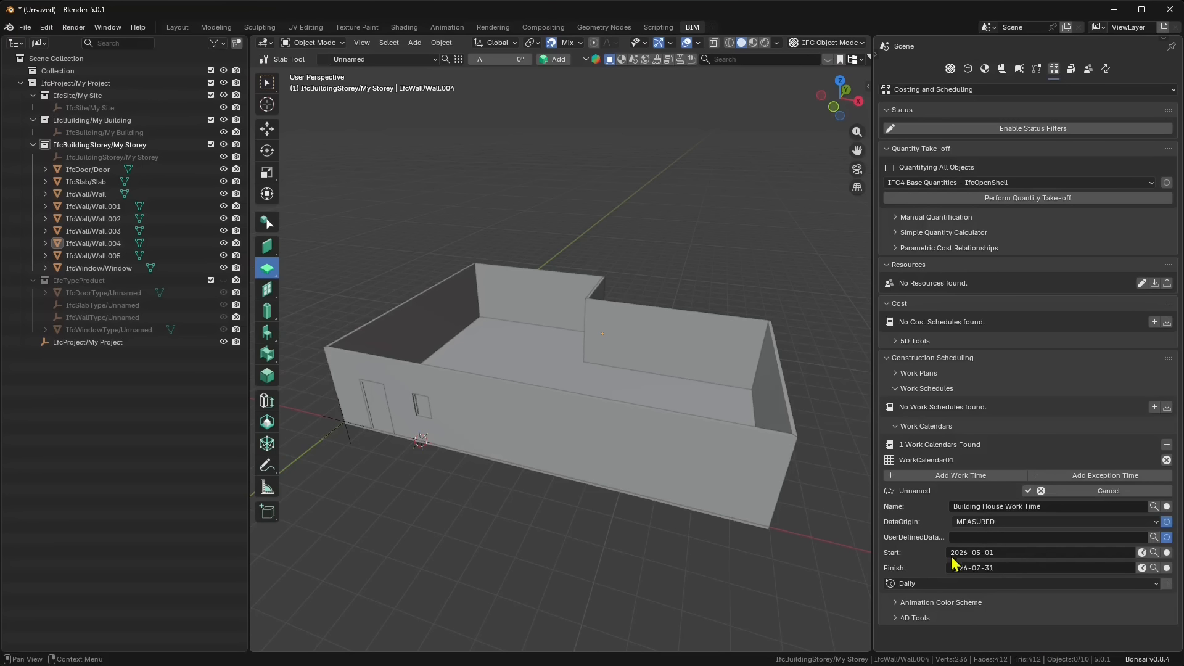
Change the work time's start date to 2026-05-04.
click(1141, 553)
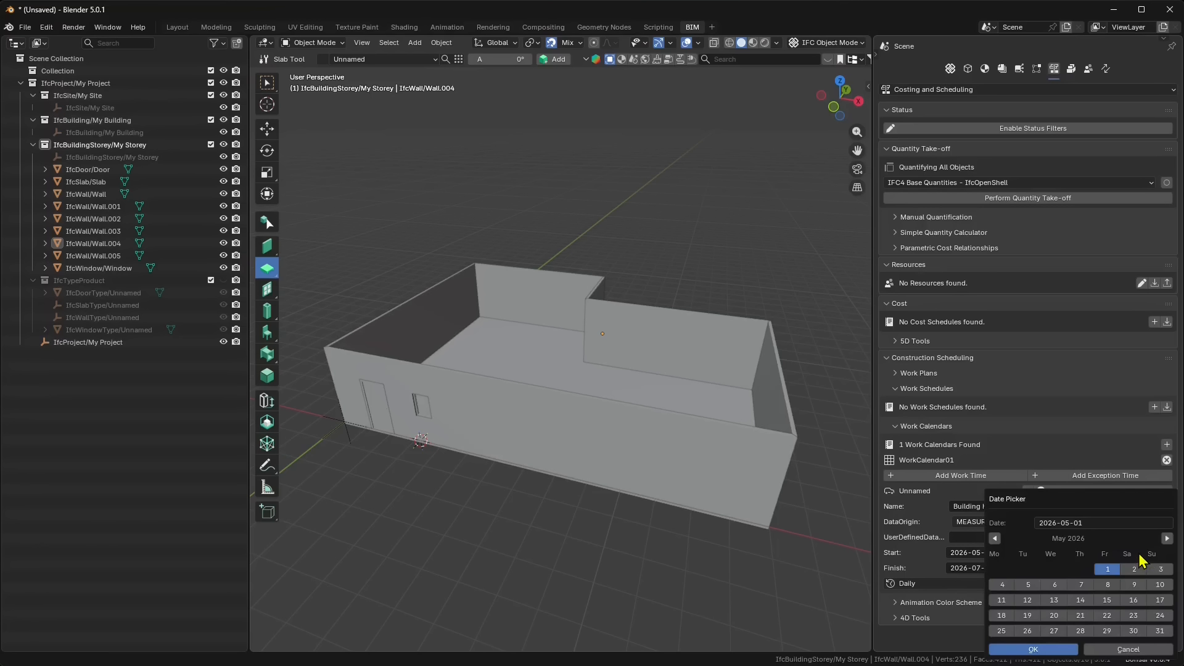
click(1003, 586)
click(1049, 651)
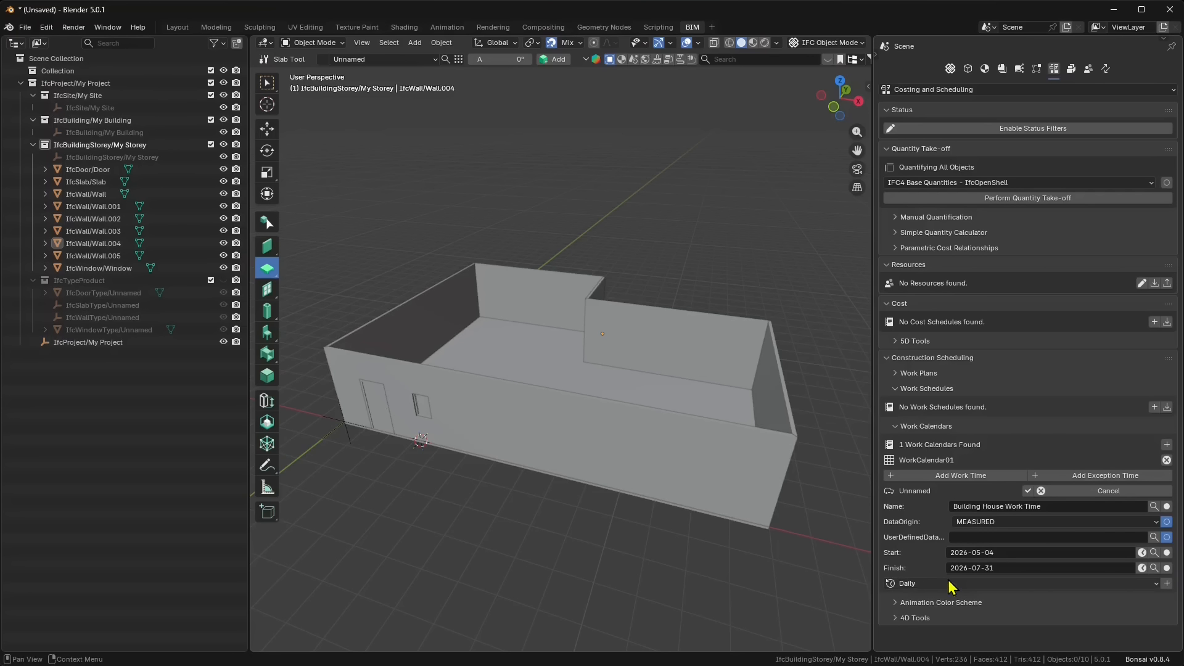
Try a Monthly on Specified Date recurrence for the work time and remove that pattern.
click(905, 586)
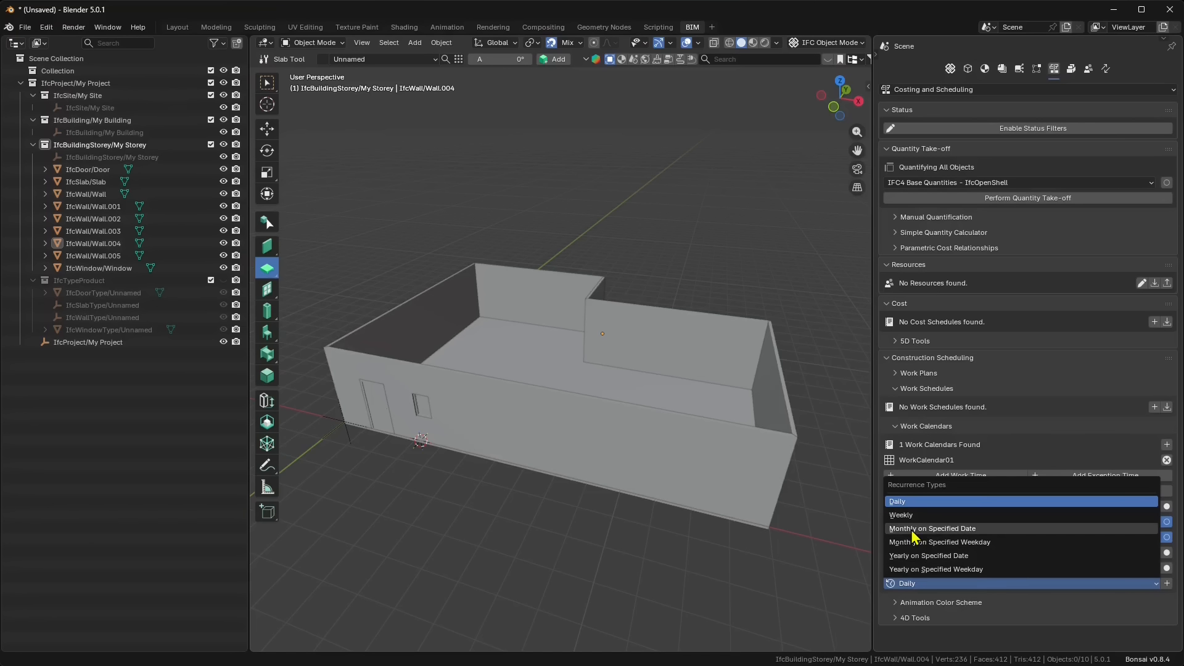
click(948, 533)
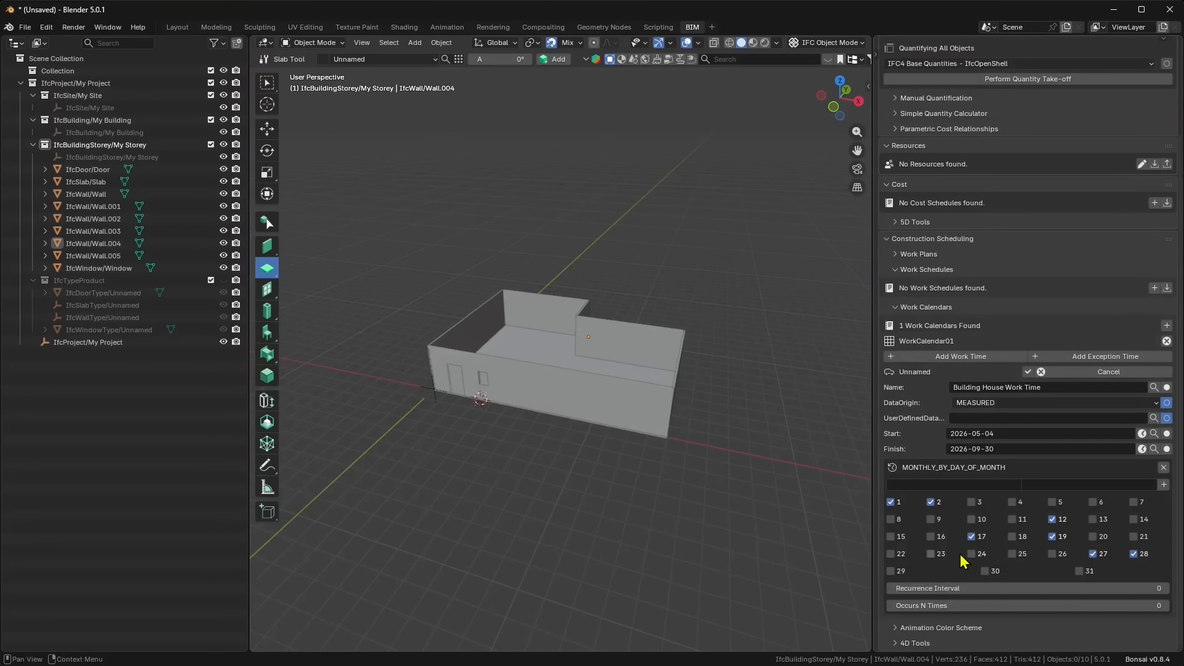
click(1164, 467)
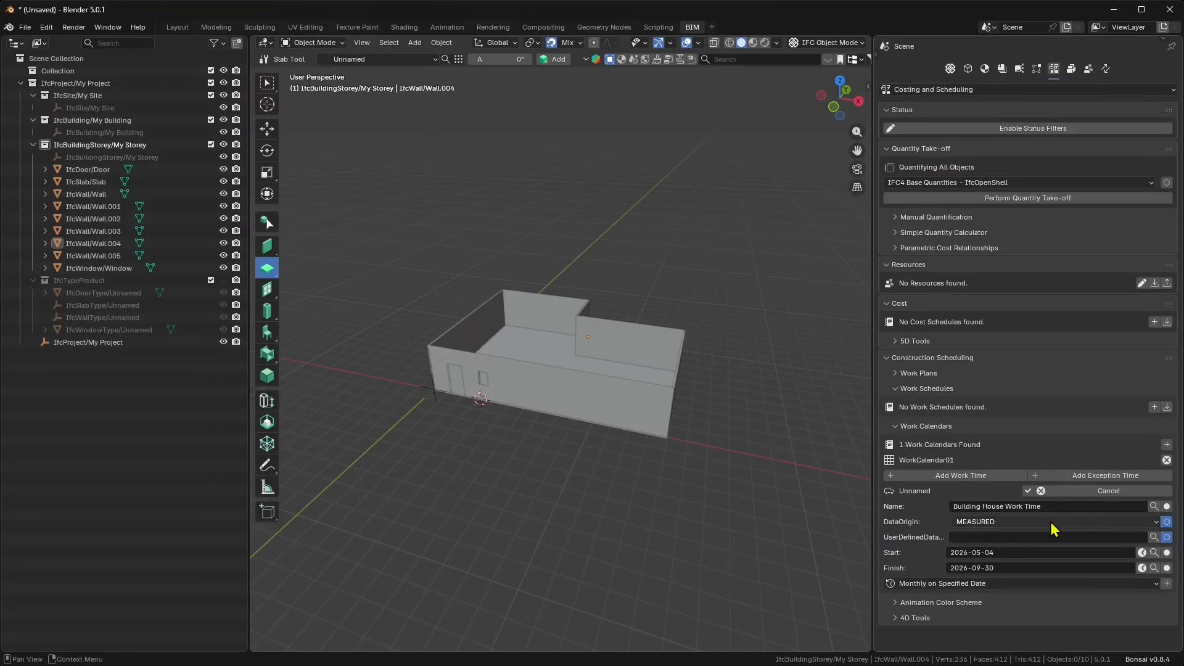
Choose Daily as the work time's recurrence type and add the recurrence pattern.
click(1150, 587)
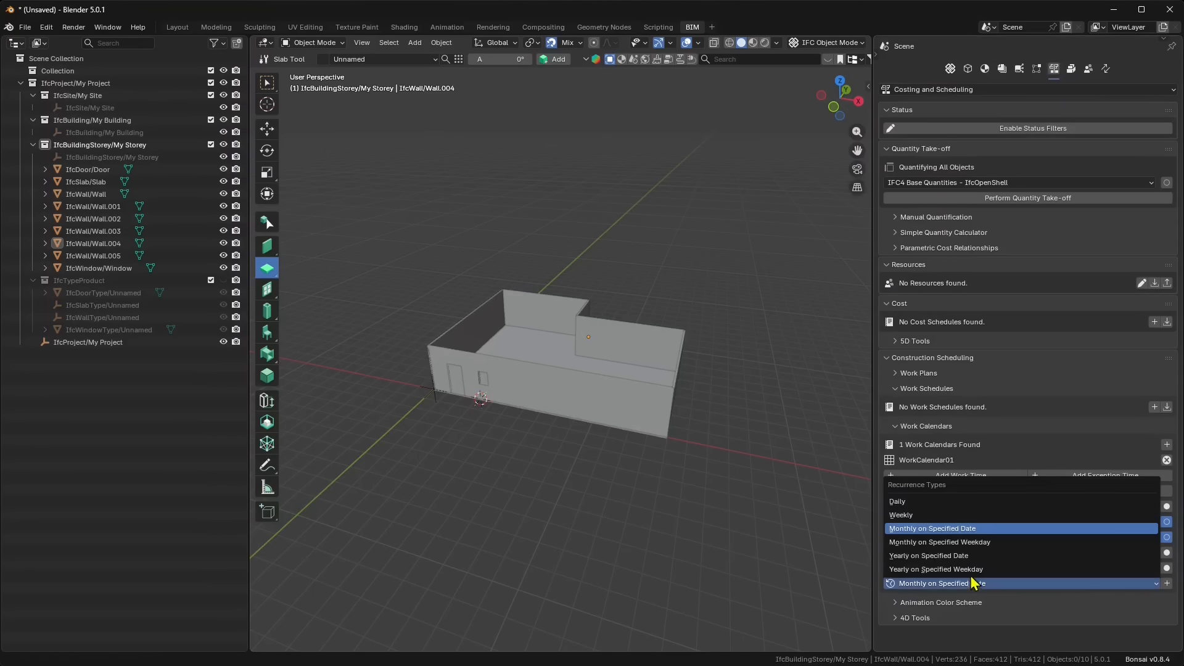
click(913, 504)
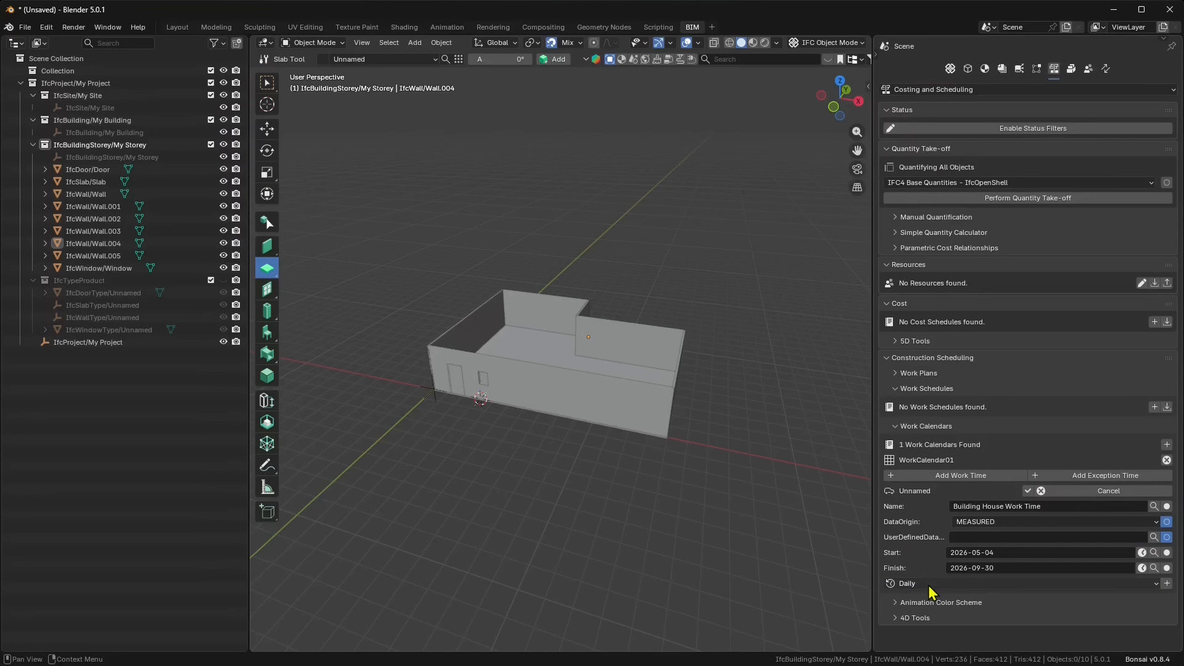
click(1168, 588)
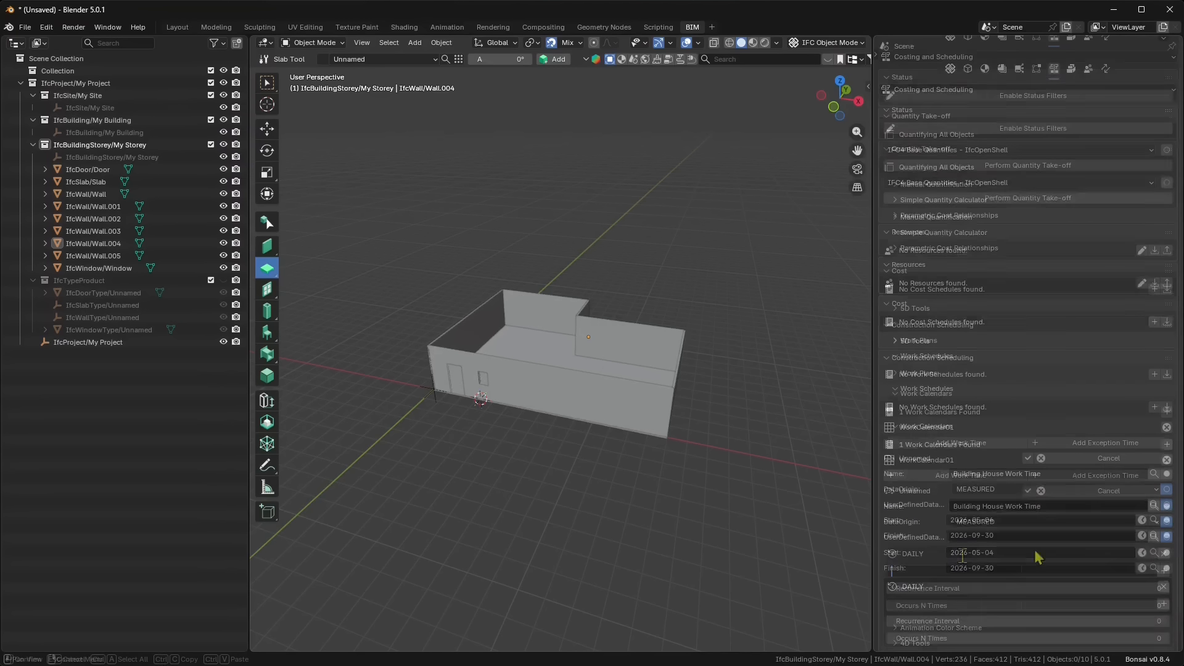
Enter 10 as the start and 16 as the end of the Daily pattern's time period and save the work time.
click(952, 571)
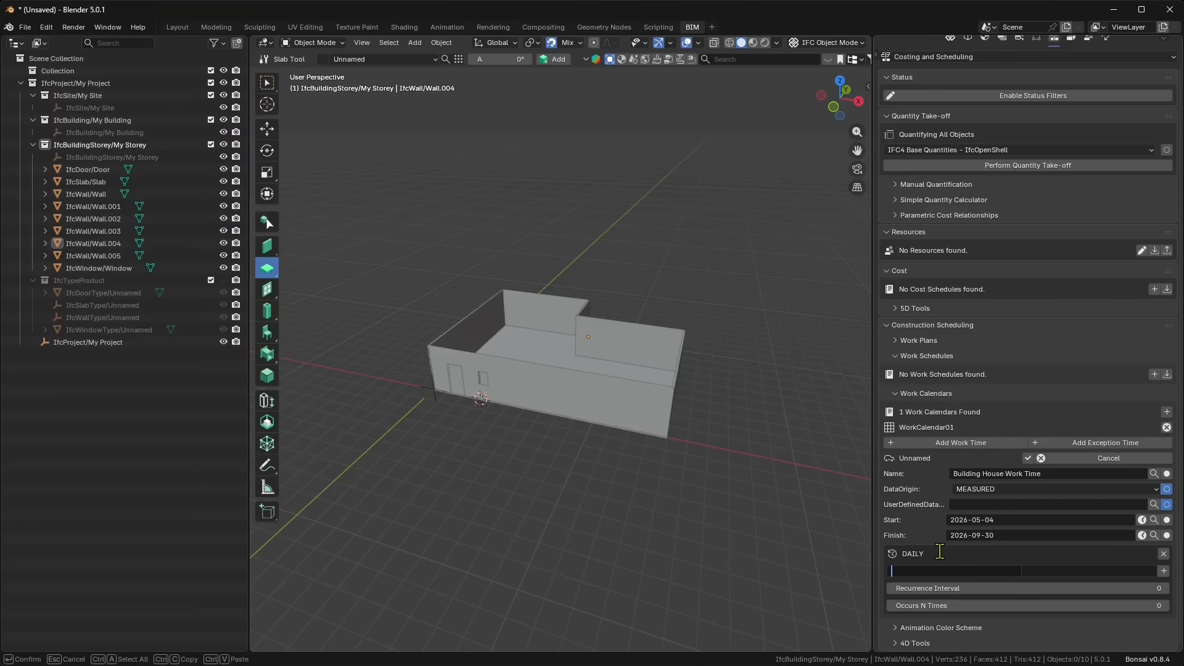
text(10)
key(Tab)
key(Return)
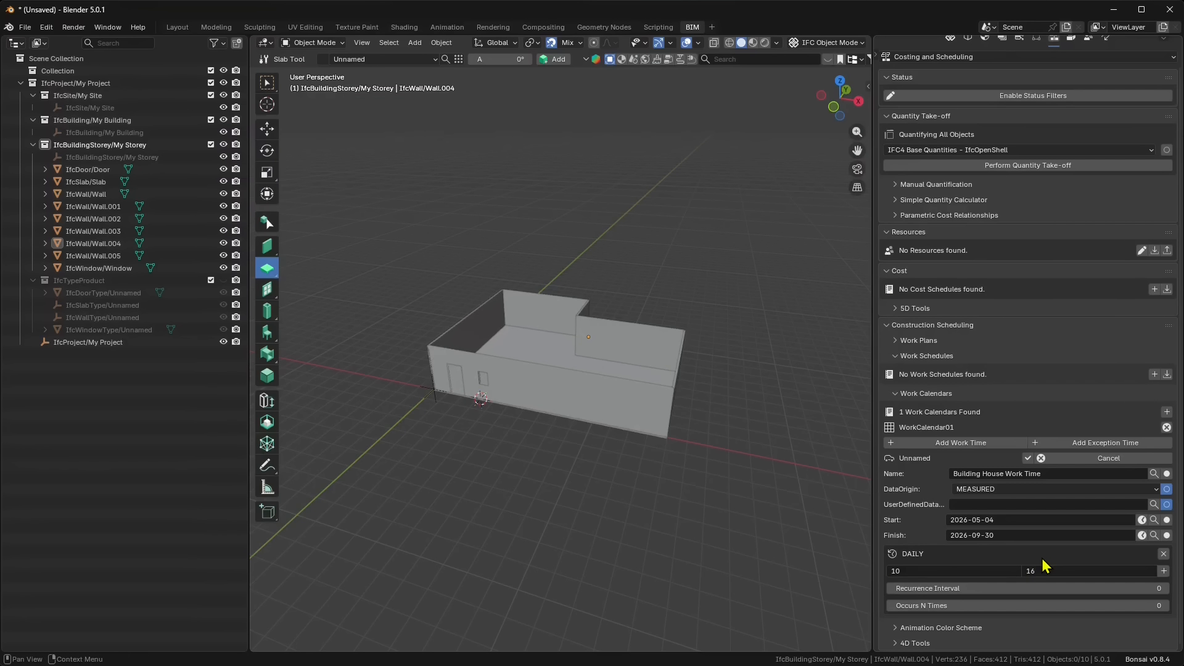
click(1027, 458)
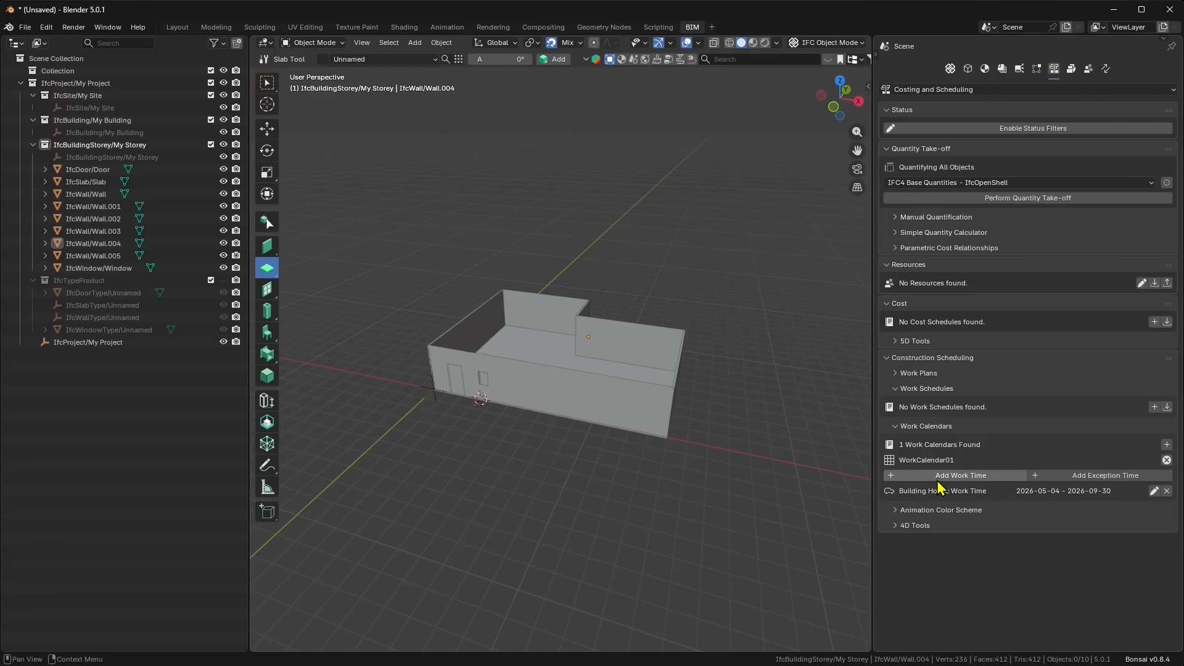
Collapse the Status, Quantity Take-off, Resources and Cost sections, plus Work Schedules and Work Calendars within Construction Scheduling.
click(889, 111)
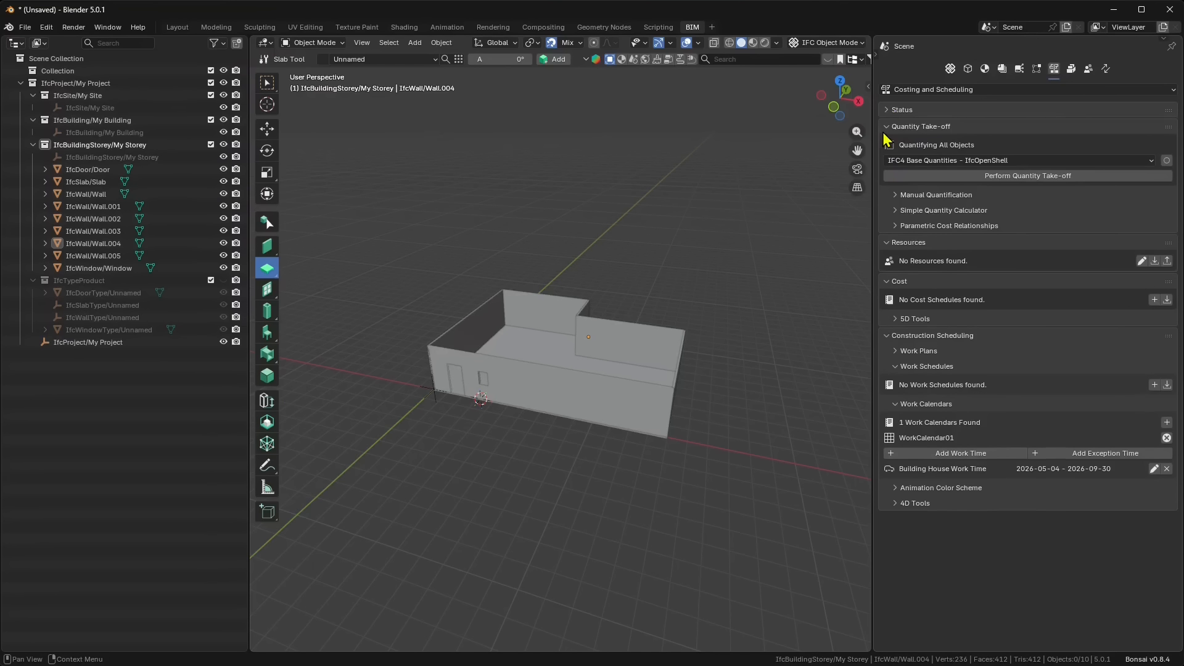
click(889, 127)
click(889, 143)
click(889, 160)
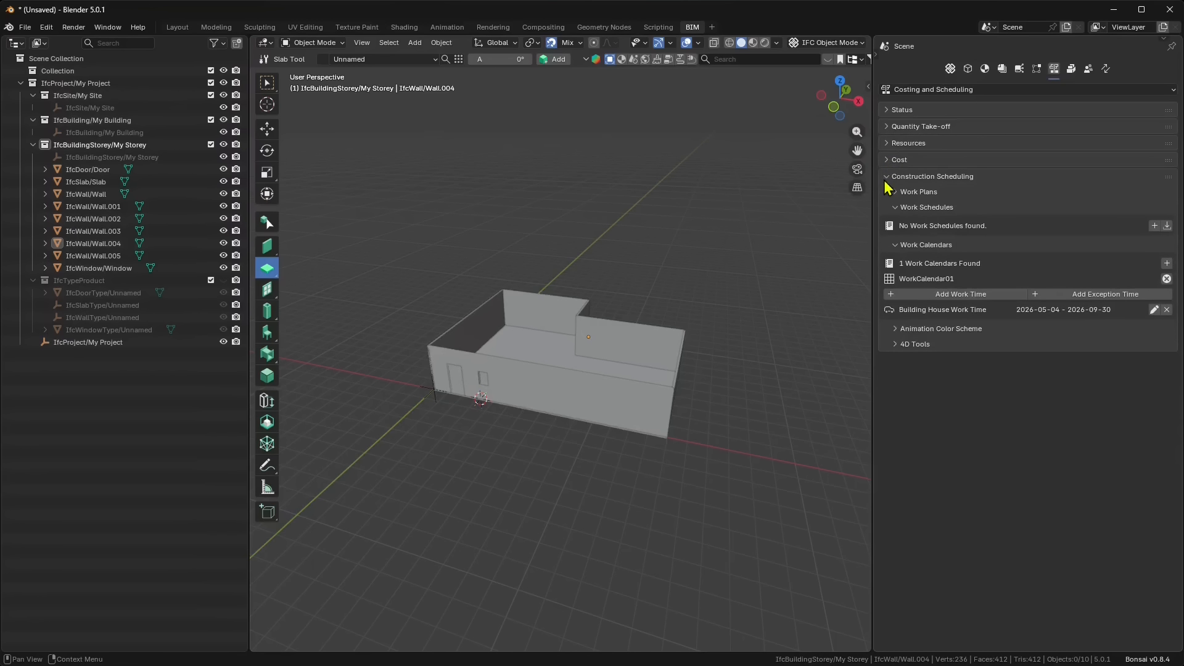
click(889, 177)
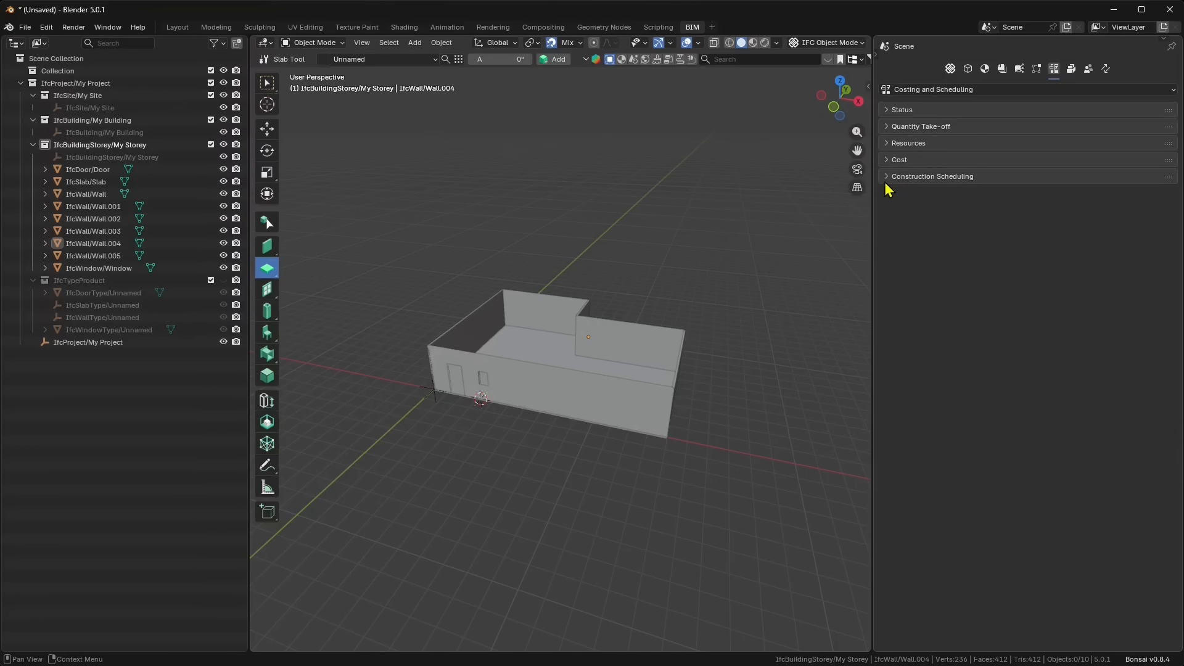
click(888, 178)
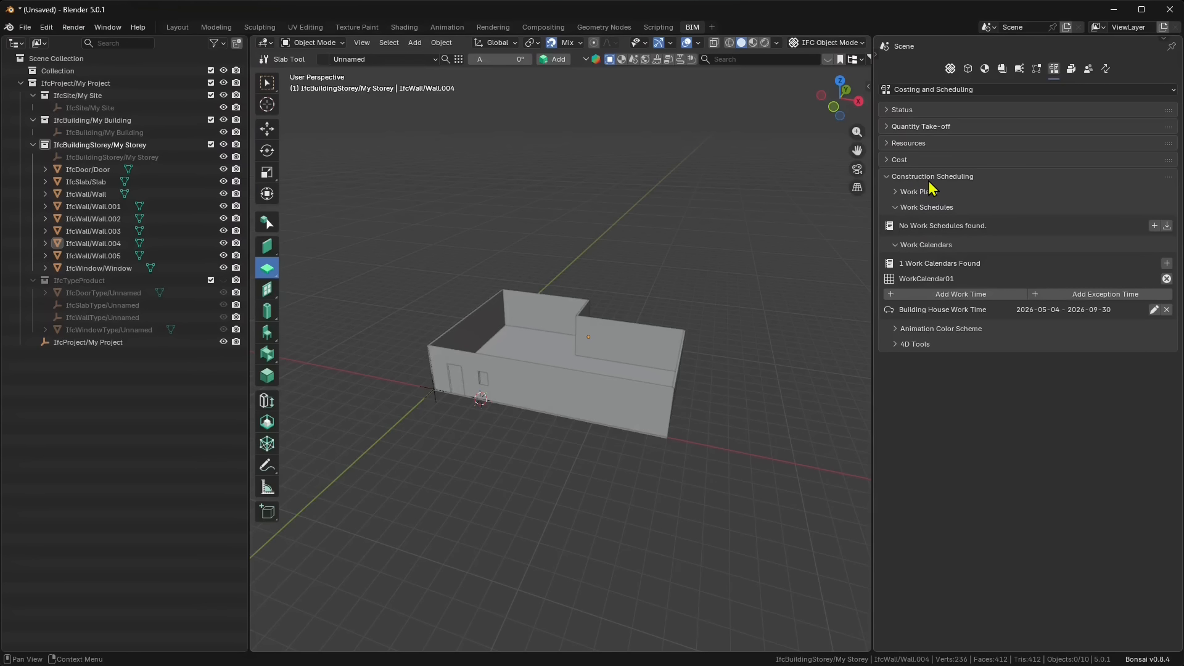
click(897, 209)
click(900, 224)
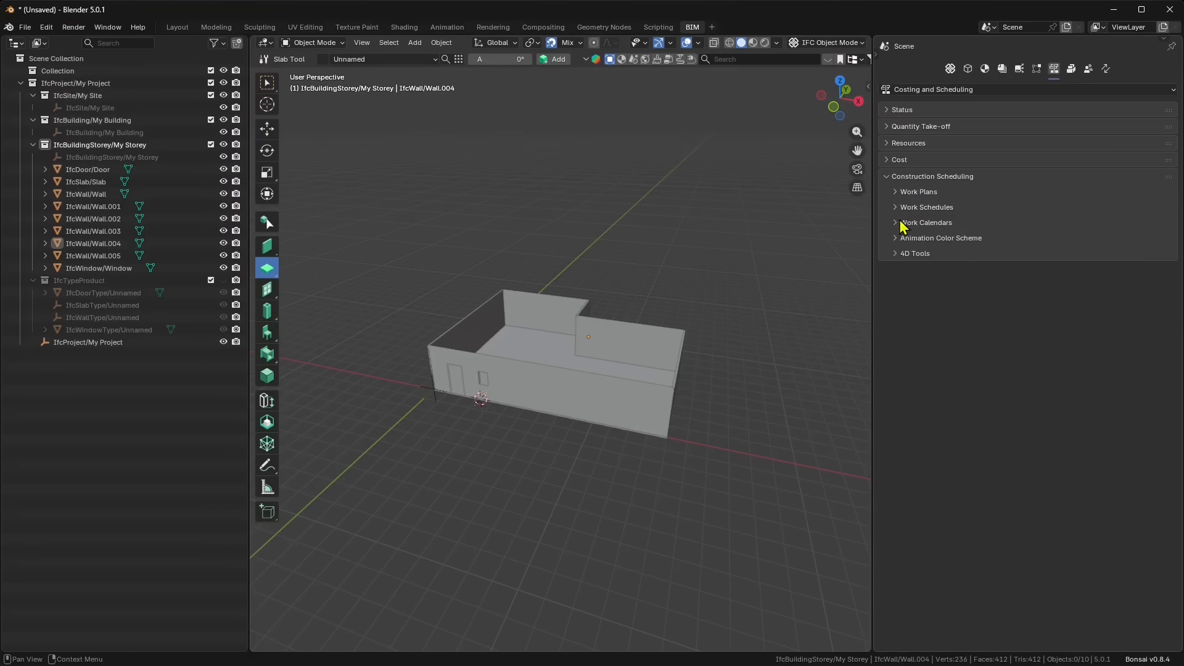
Add a new work plan and view the schedules assigned to it.
click(905, 197)
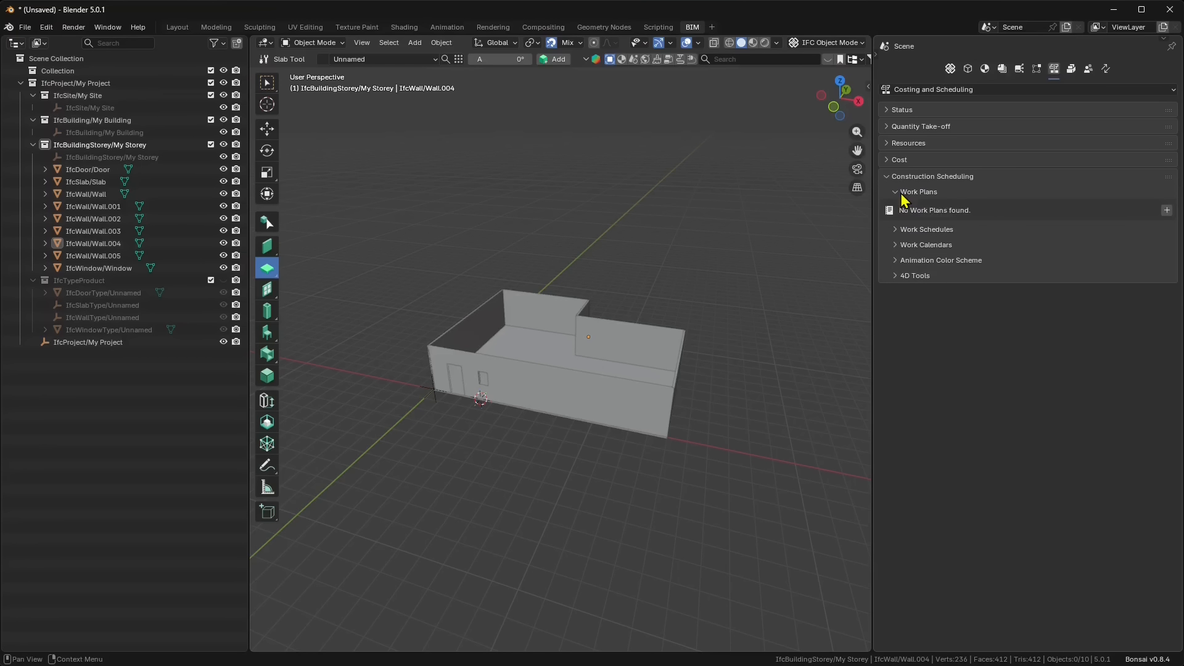
click(1166, 211)
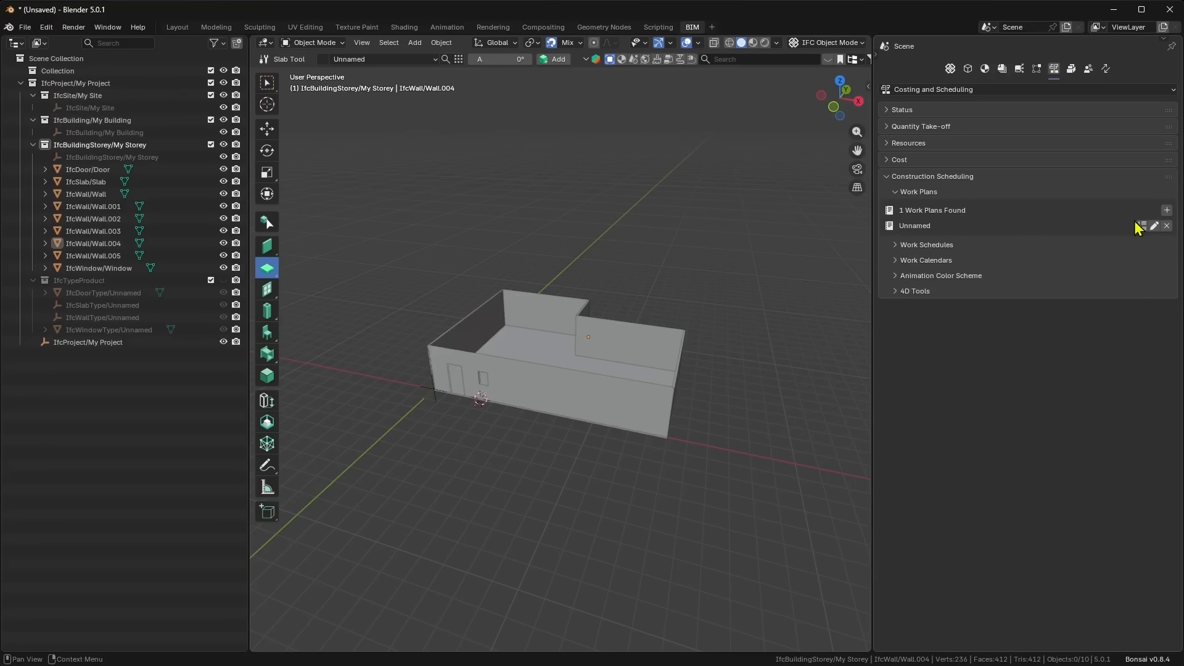
click(1143, 226)
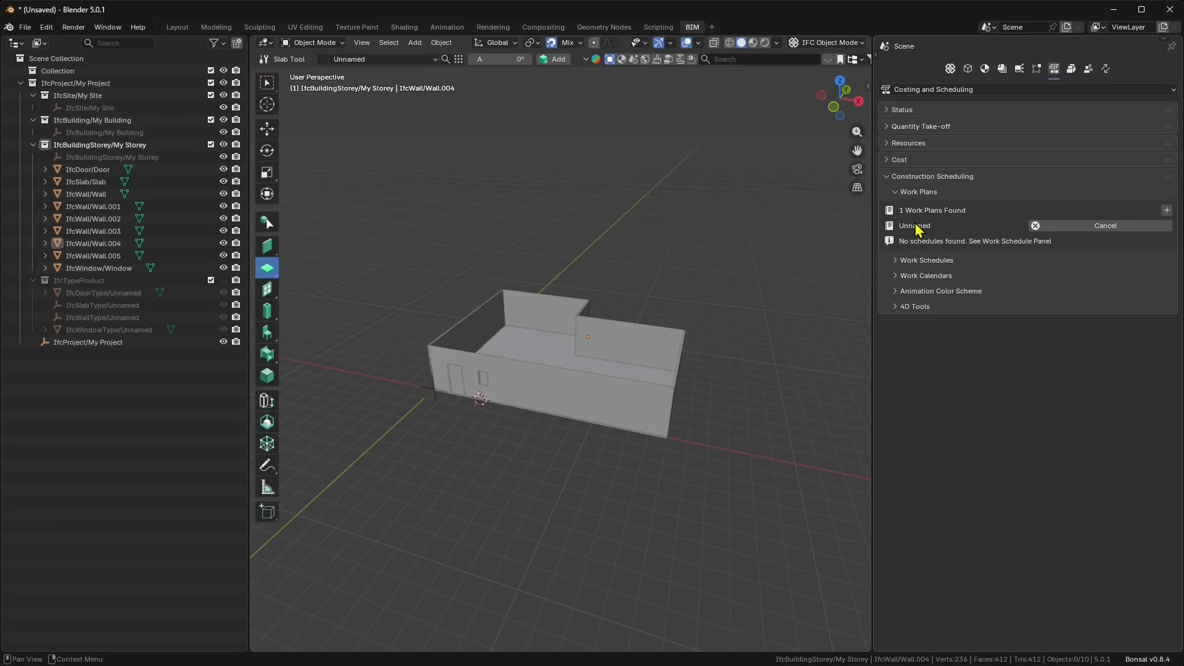
click(1039, 226)
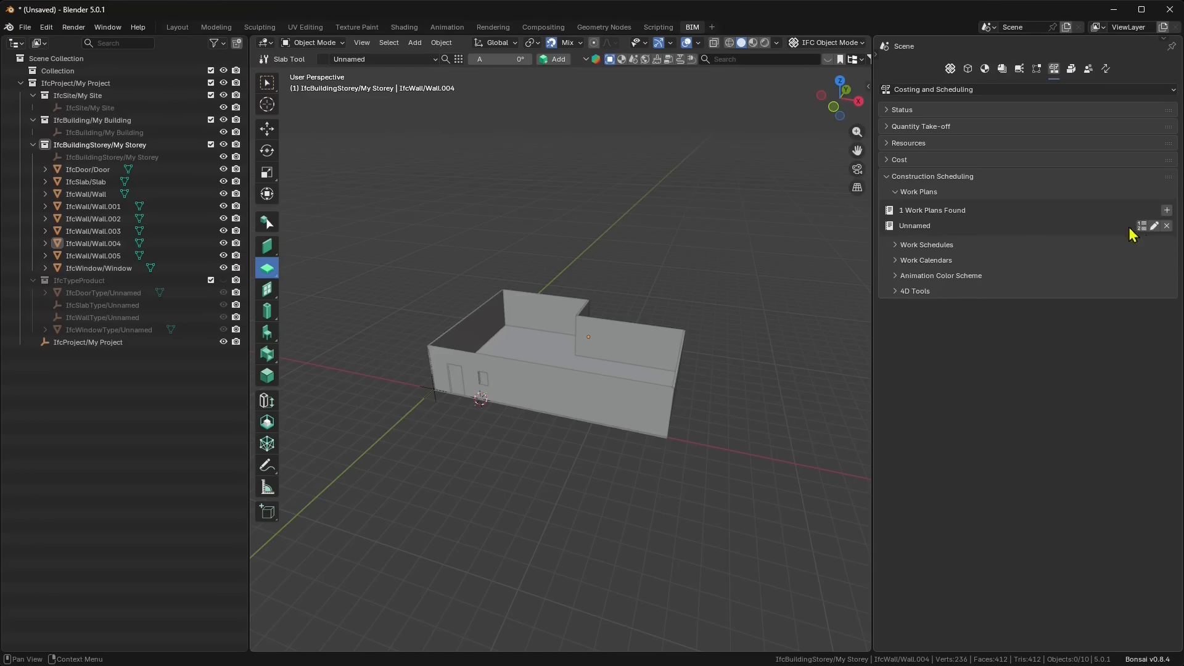
click(1143, 226)
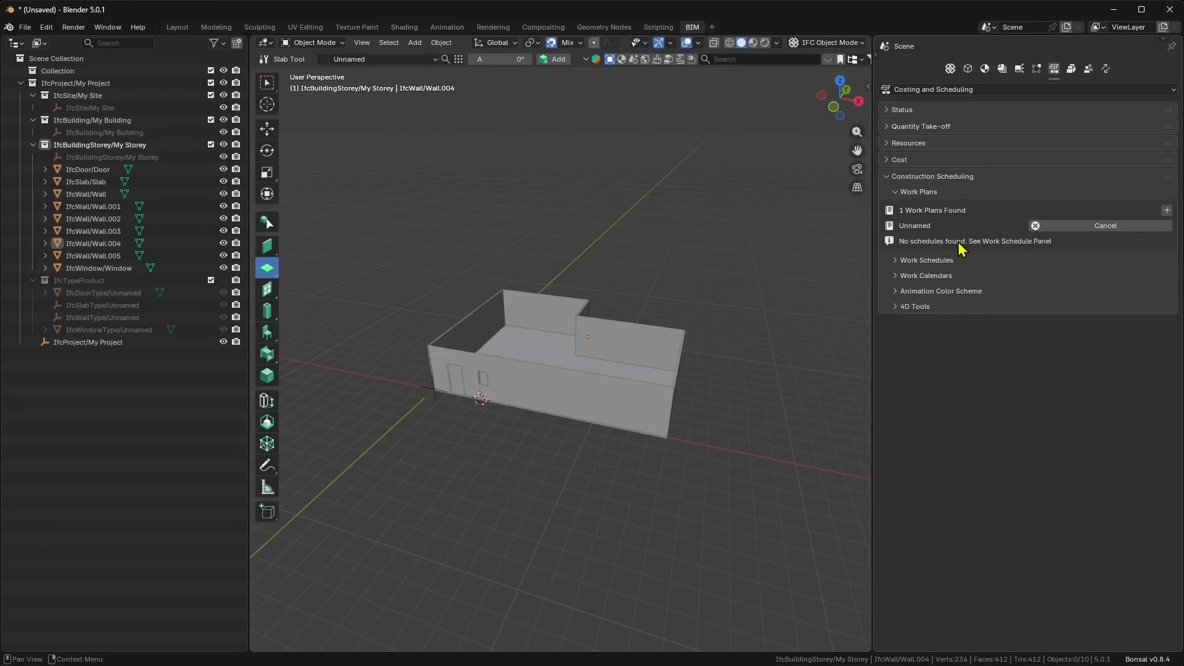
click(1036, 227)
Name the new work plan Work Plan 01 and set its Description to a, ObjectType to b, Identification to c and Purpose to d.
click(1151, 227)
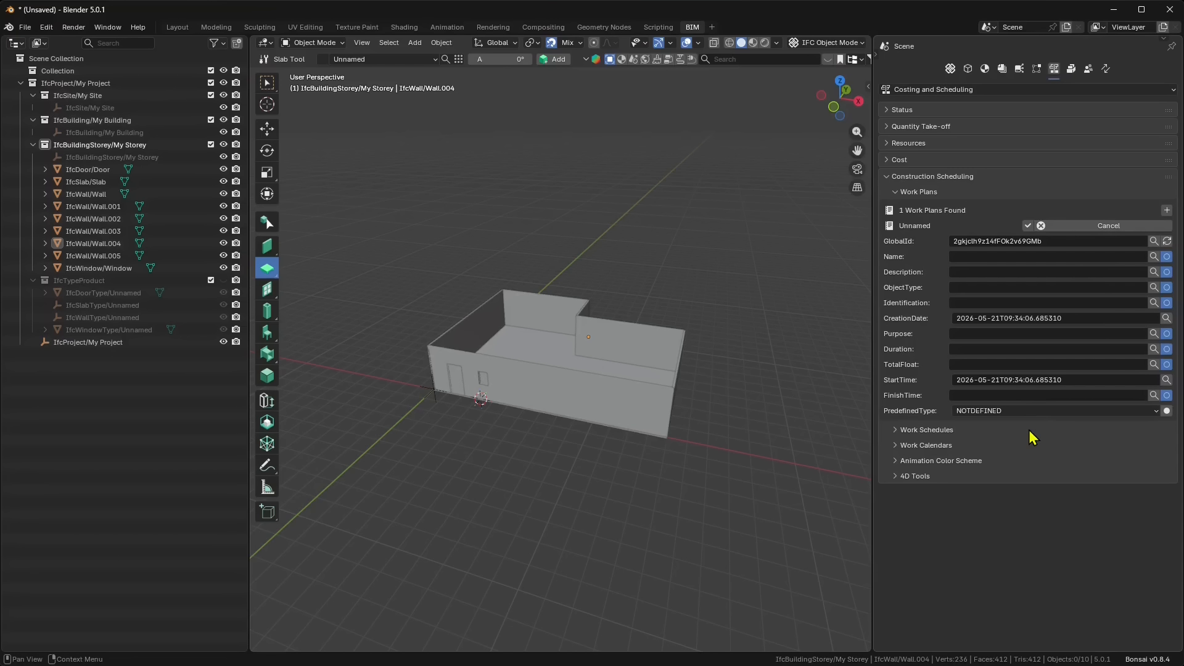
click(961, 257)
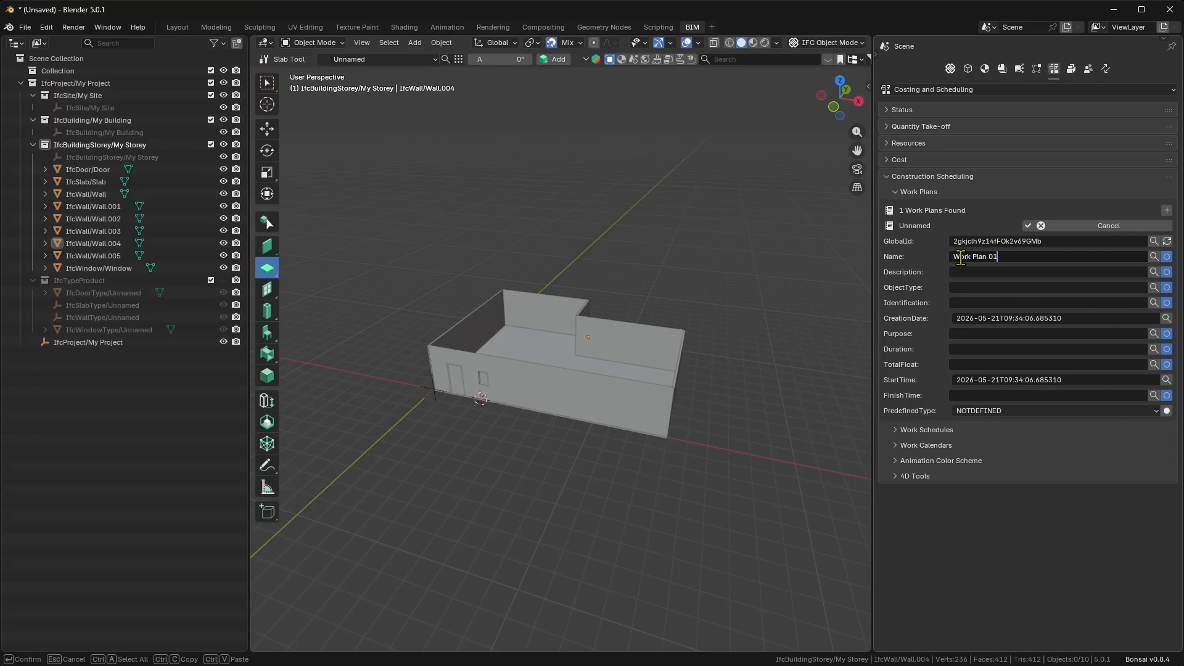
key(Return)
click(968, 271)
text(a)
key(Return)
click(961, 288)
text(b)
key(Return)
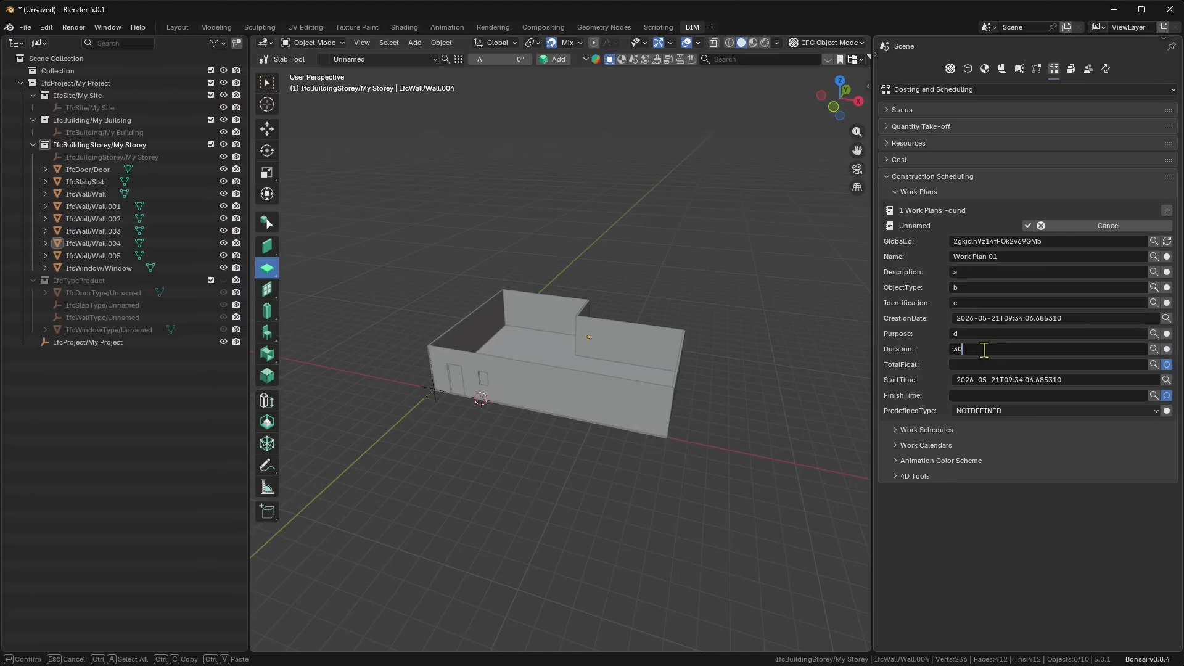
Set the work plan's duration to 40, start to 2026-06-21, finish to 2026-07-21 and predefined type to USERDEFINED, and save it.
drag(975, 350, 934, 378)
key(Return)
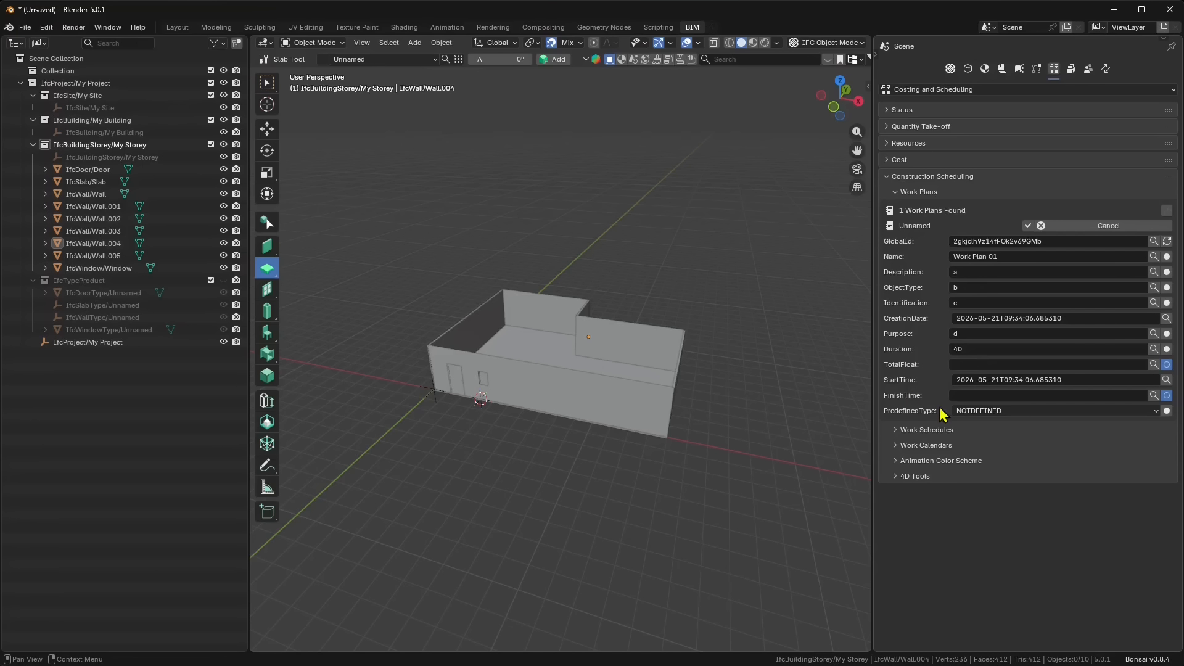
click(1049, 380)
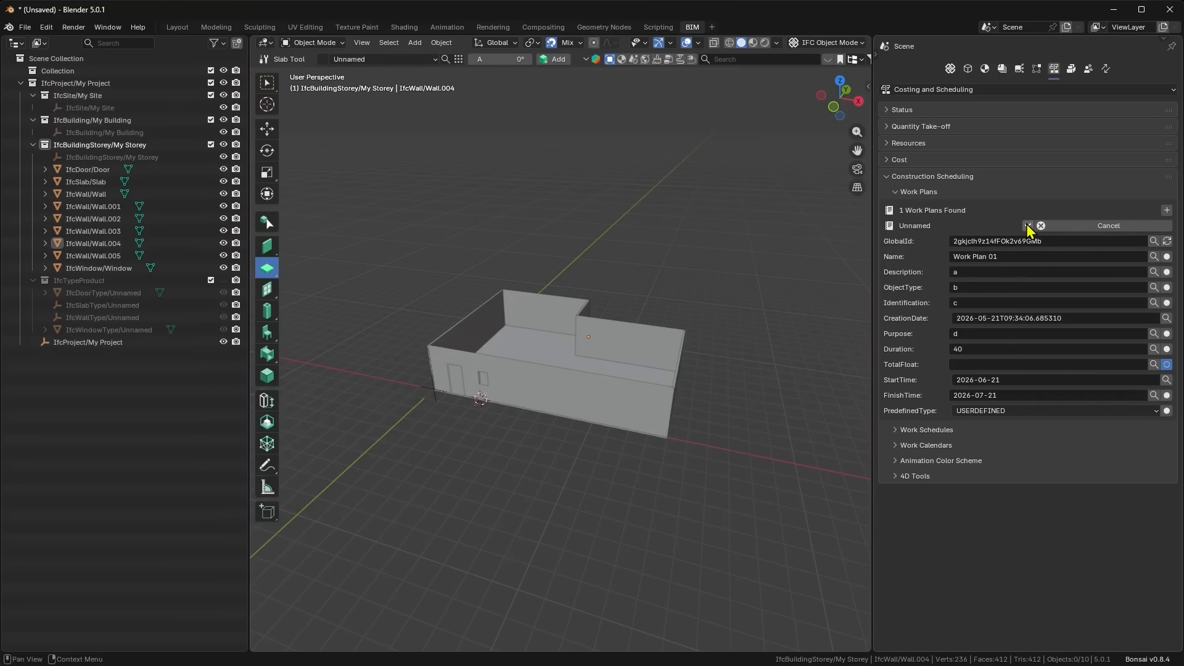
click(1028, 227)
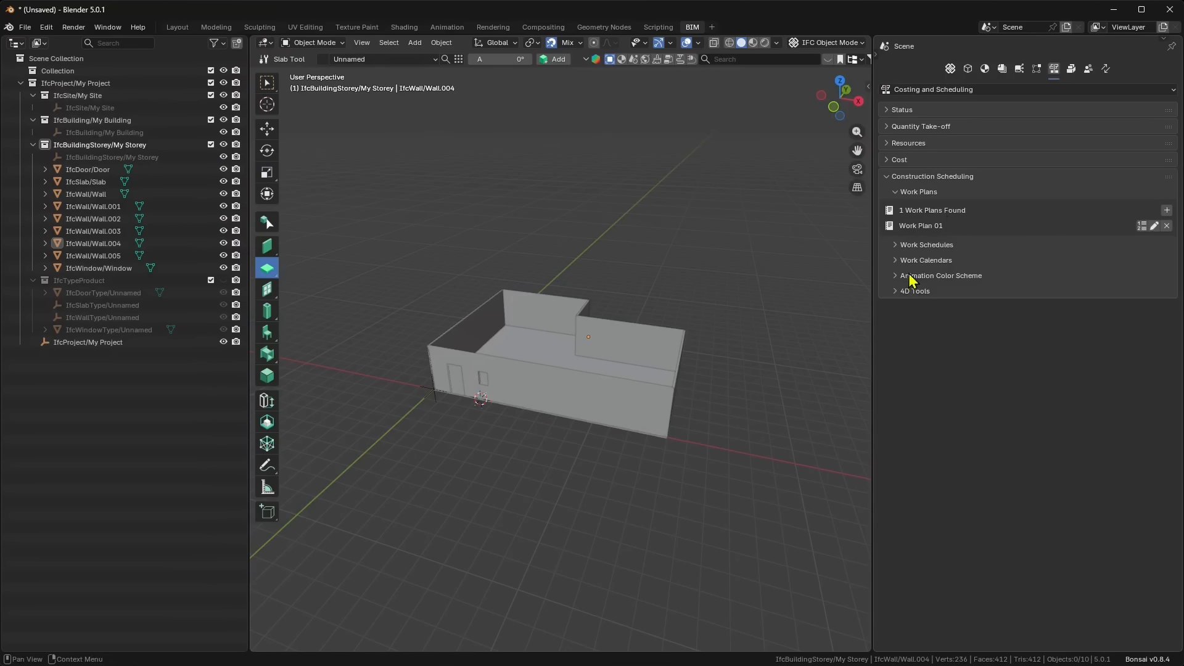
Add a work schedule named Work Schedule 01 with the type ACTUAL.
click(923, 246)
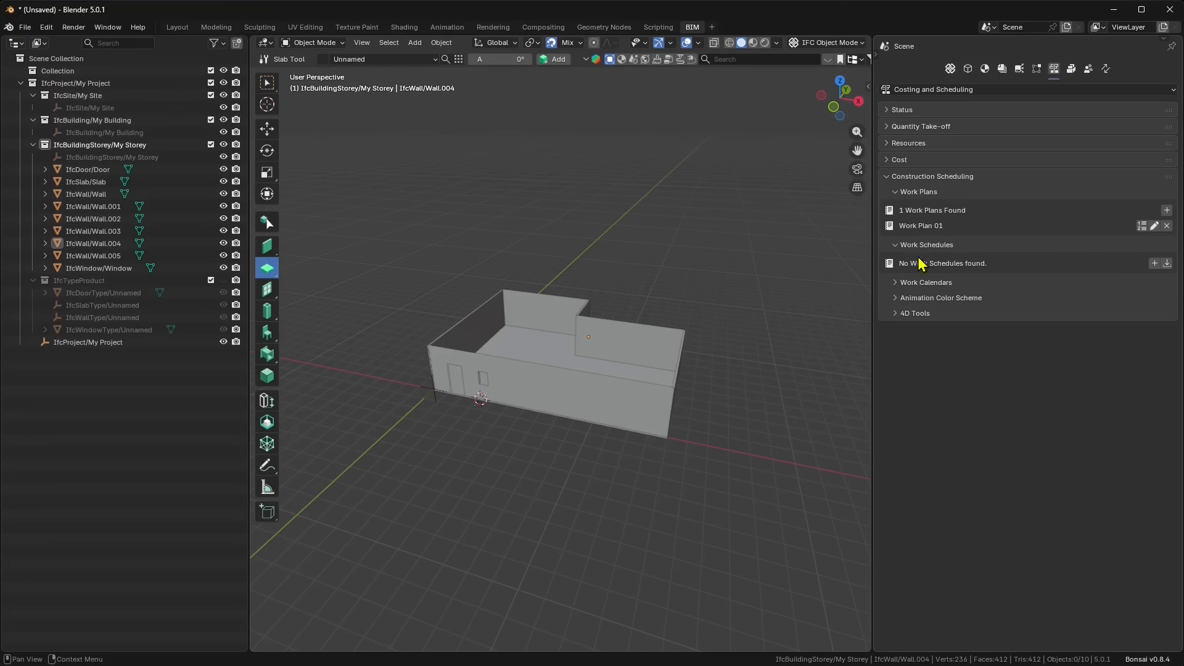
click(1155, 264)
click(1076, 269)
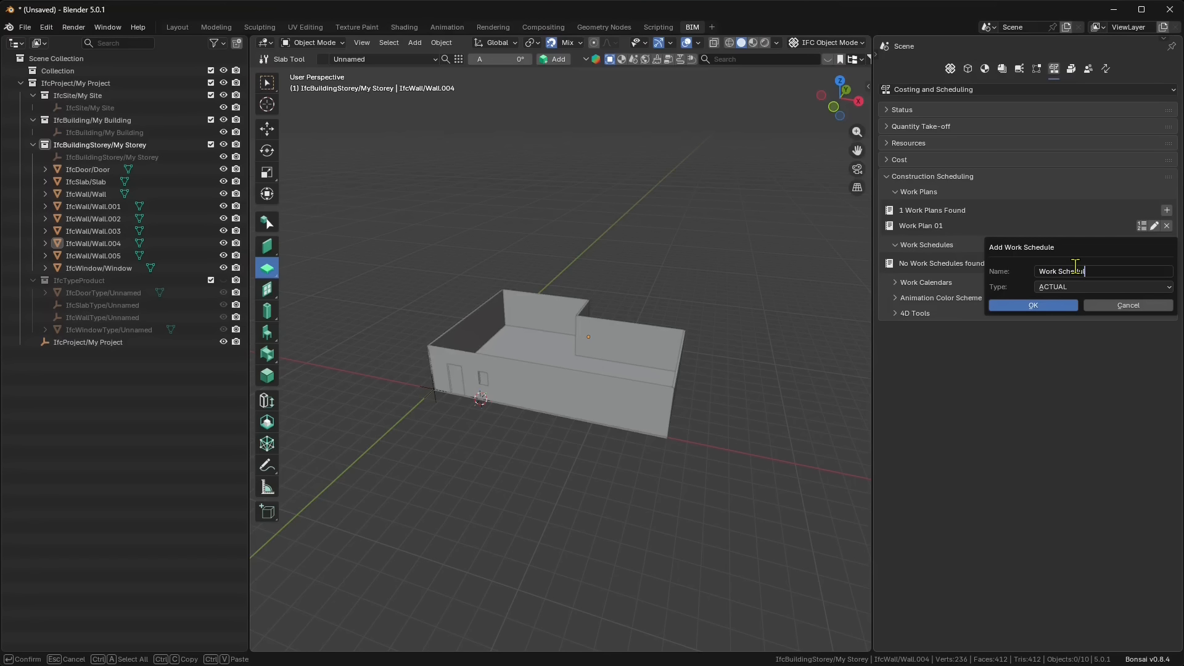
click(1074, 305)
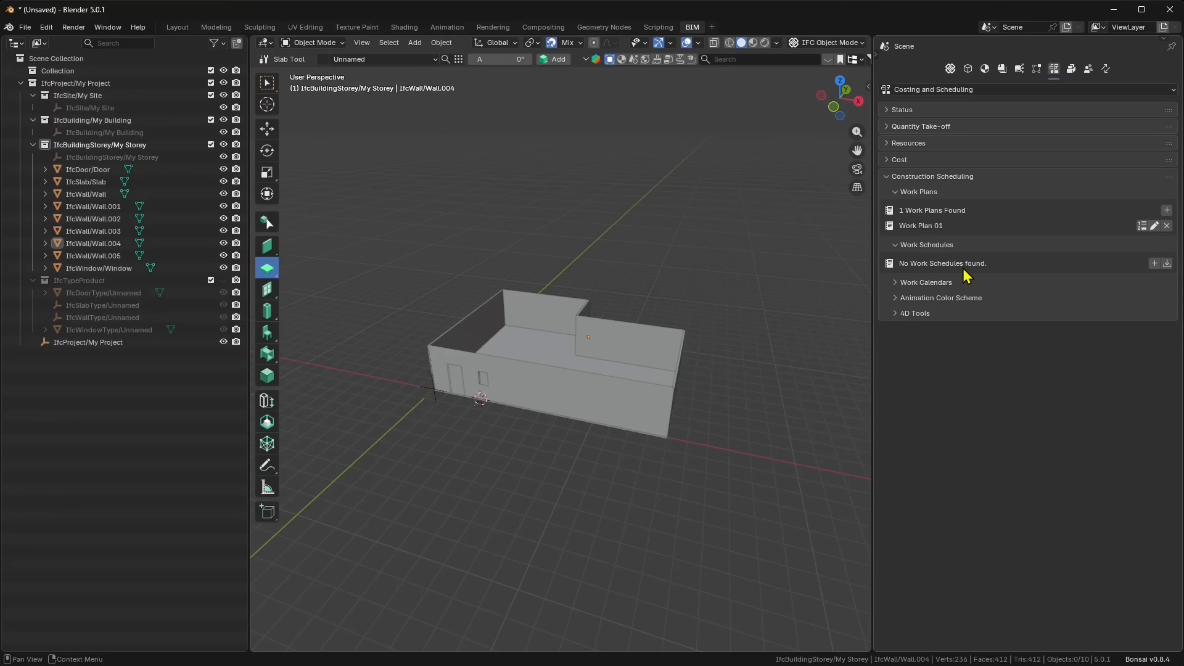
click(1155, 263)
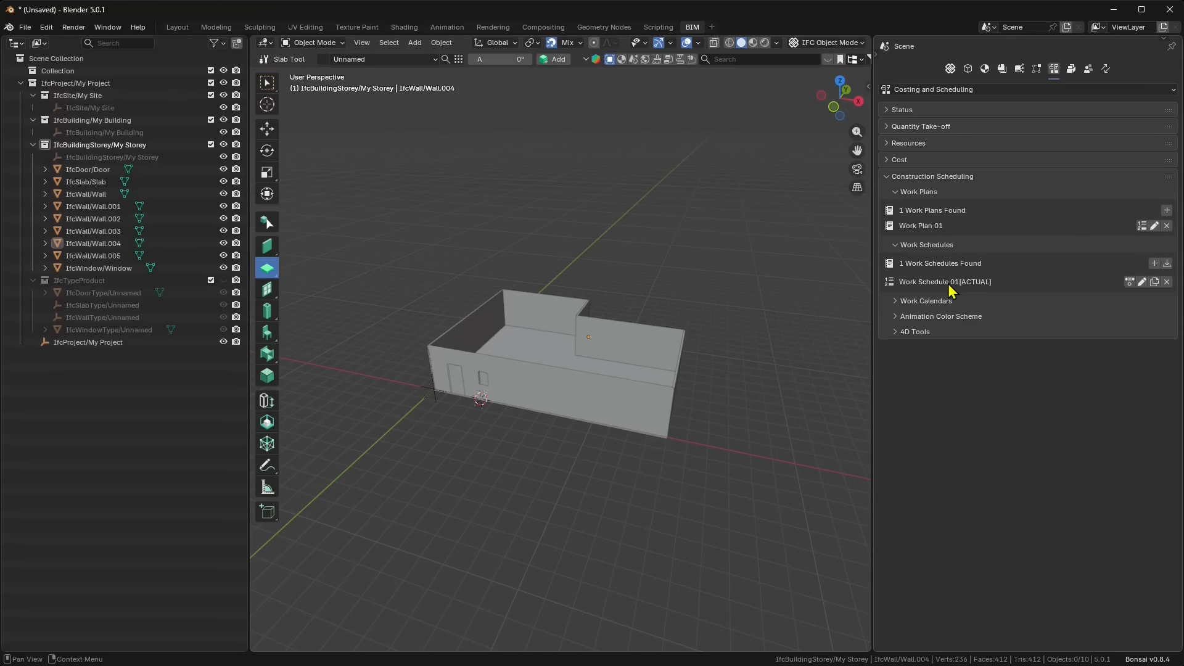
Open the tasks of Work Schedule 01 for editing and widen the properties area.
click(1130, 283)
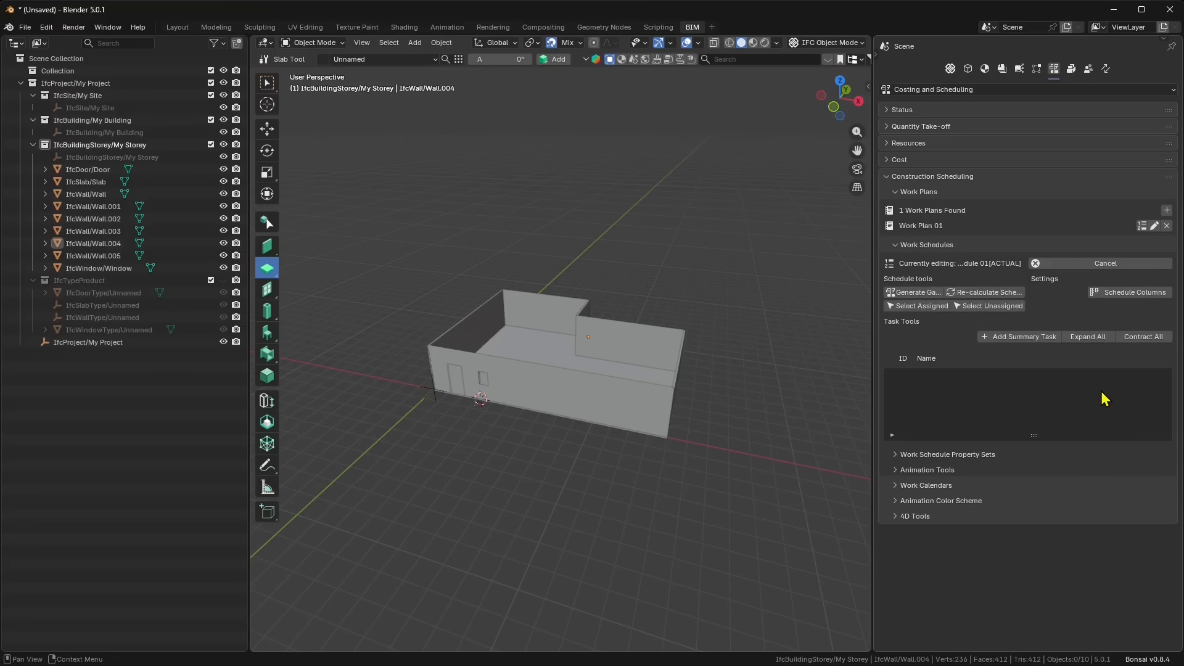
drag(874, 402, 796, 407)
click(944, 307)
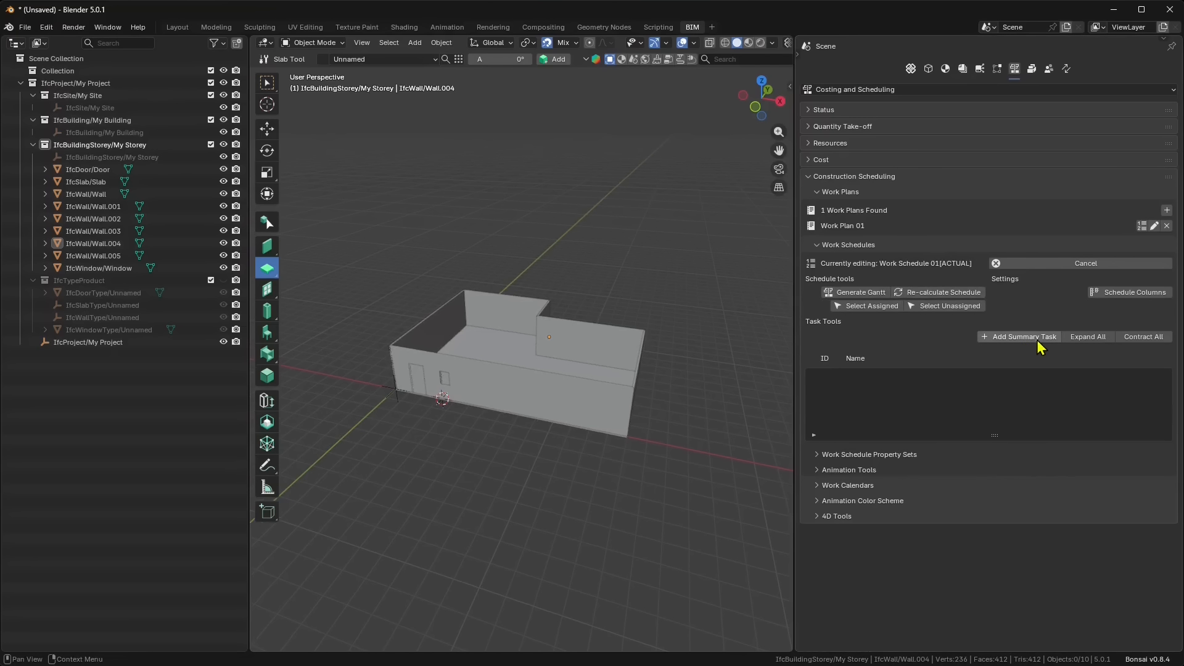
Select the long front wall that contains the door and window.
click(522, 396)
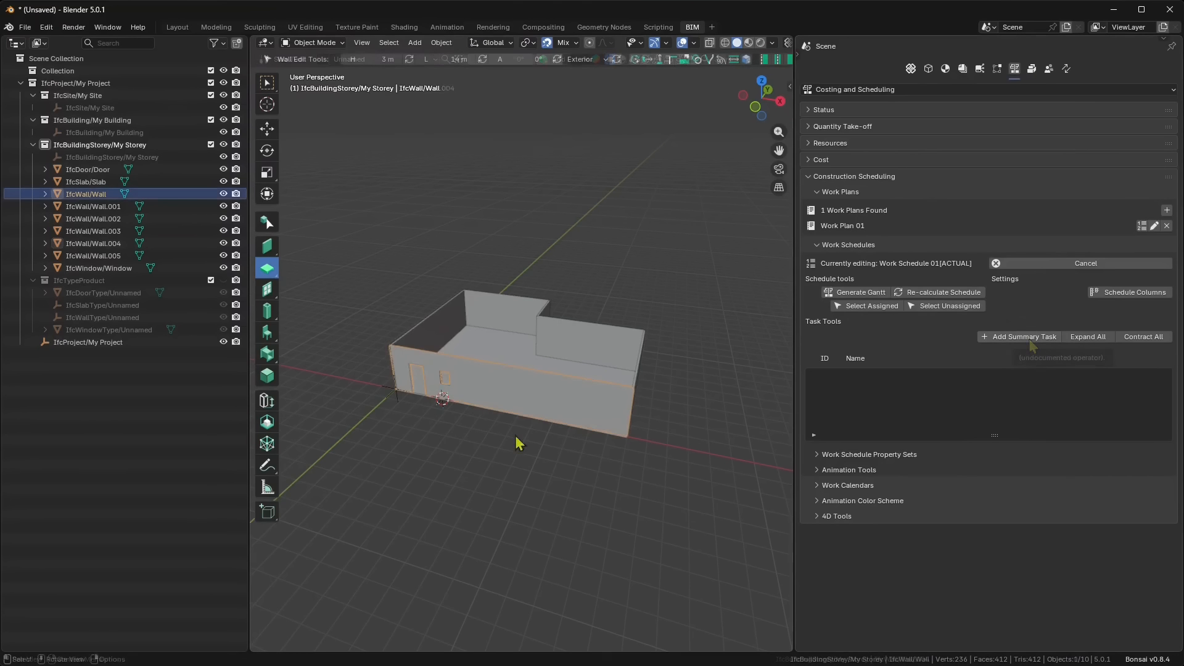
middle_drag(515, 436, 512, 419)
scroll(511, 419, up, 2)
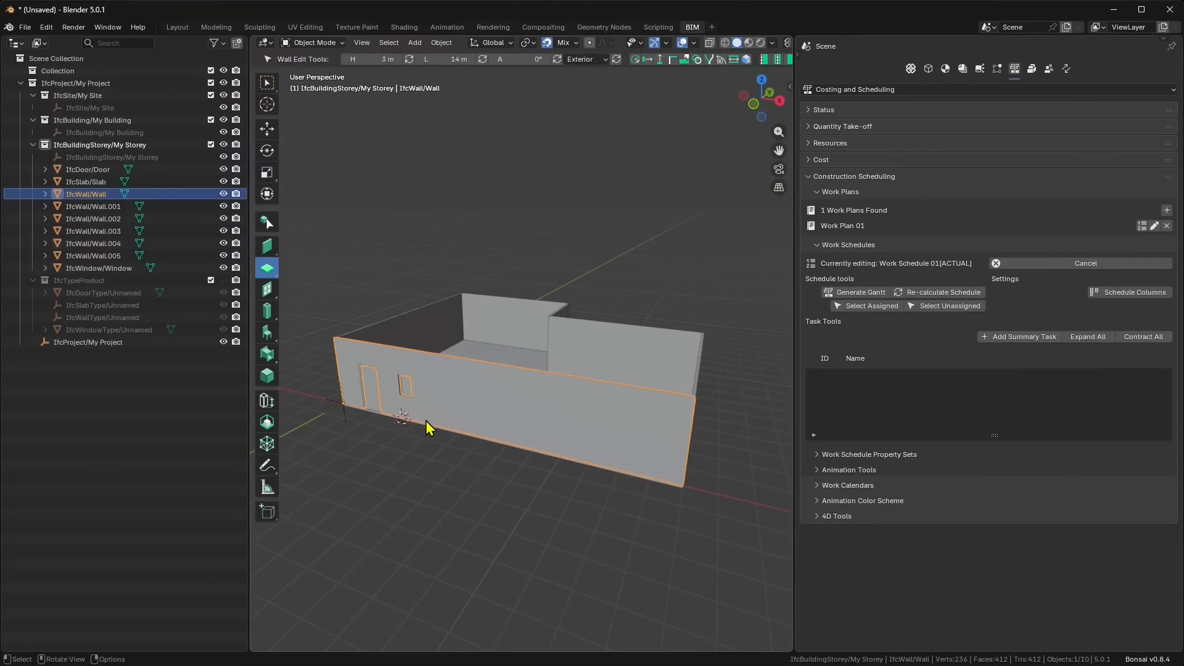
Add a summary task to Work Schedule 01 with the ID wa and the name walls creation.
click(1001, 341)
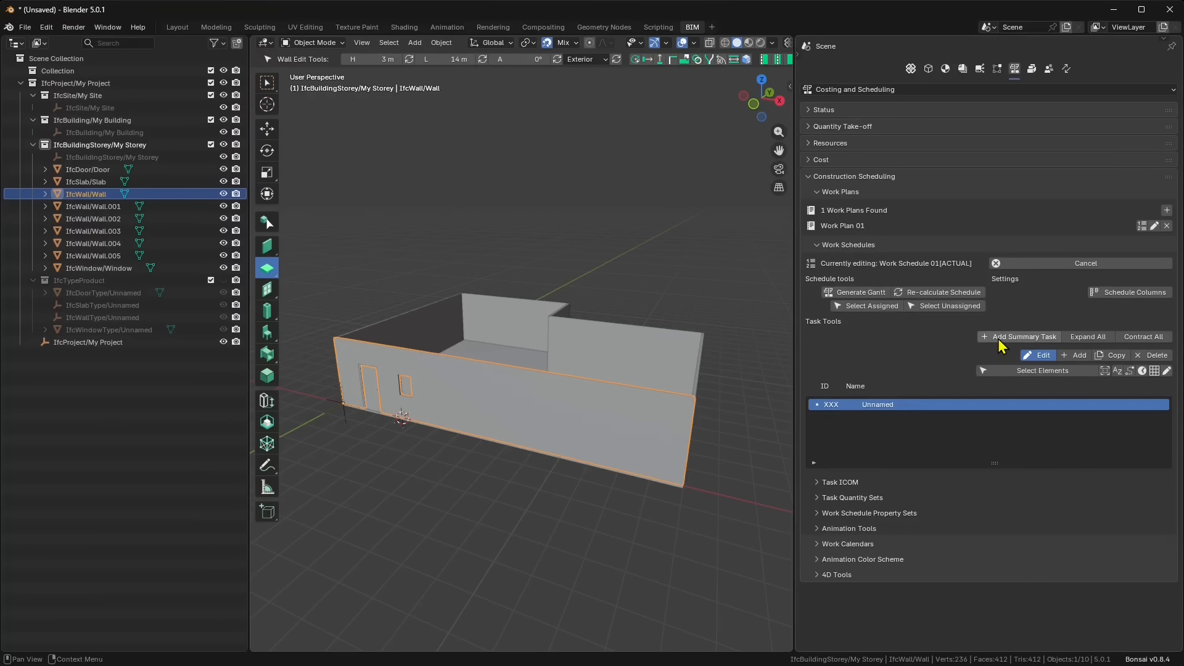
double_click(831, 405)
text(wa)
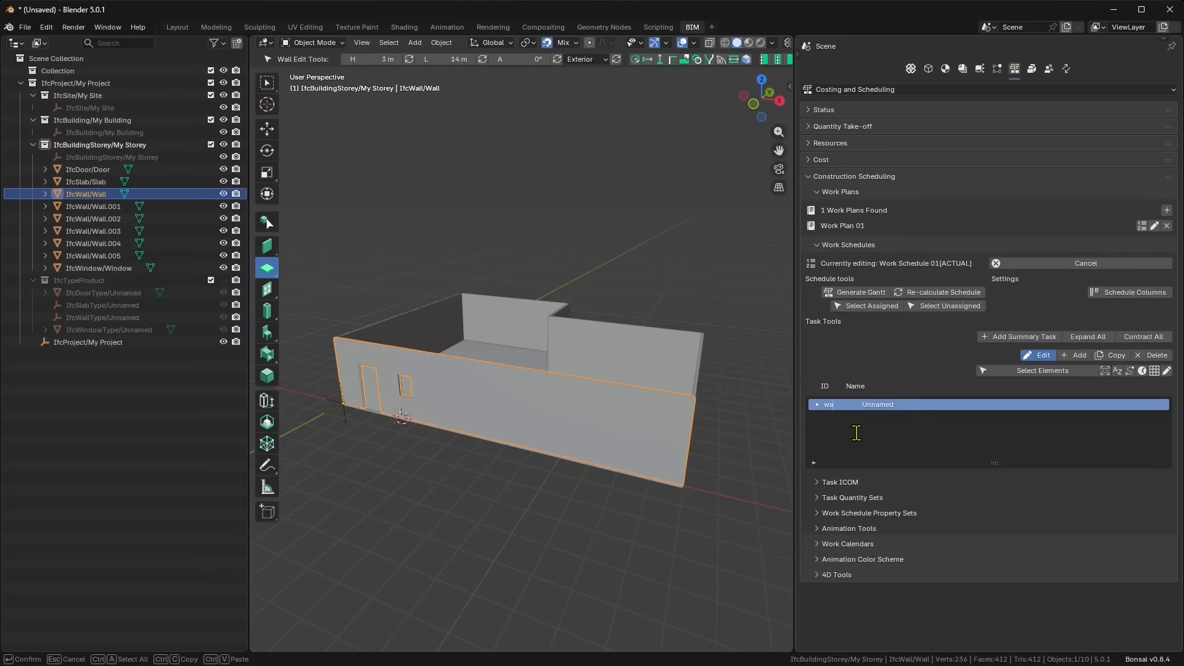
key(Return)
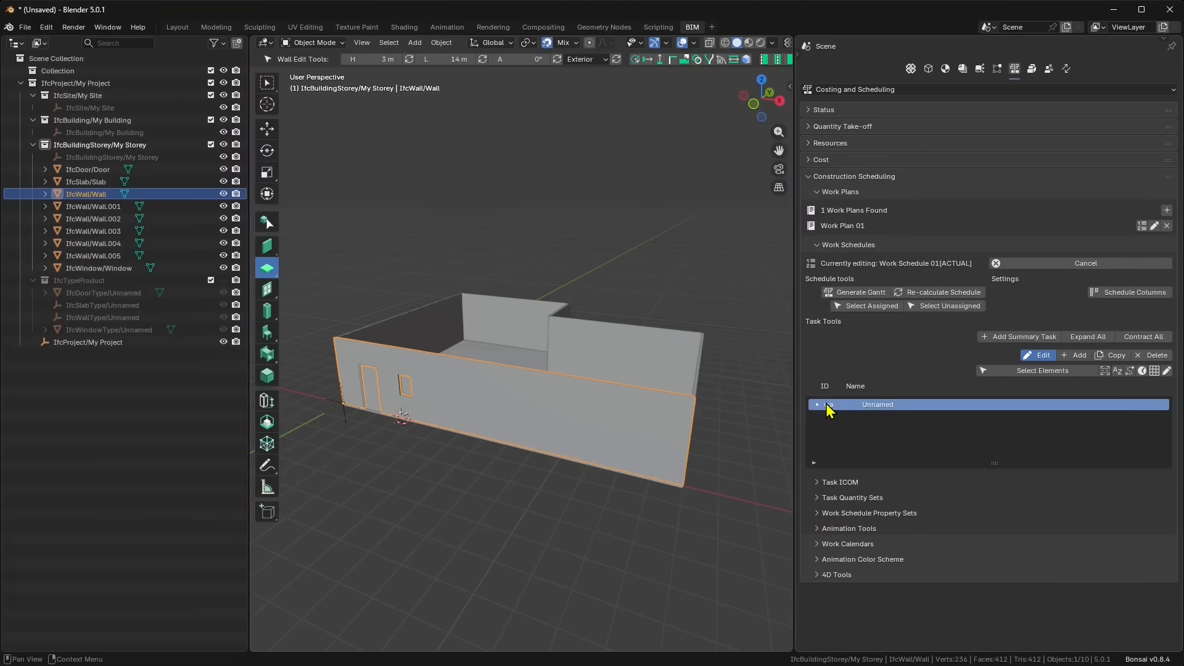
double_click(868, 406)
text(walls creation)
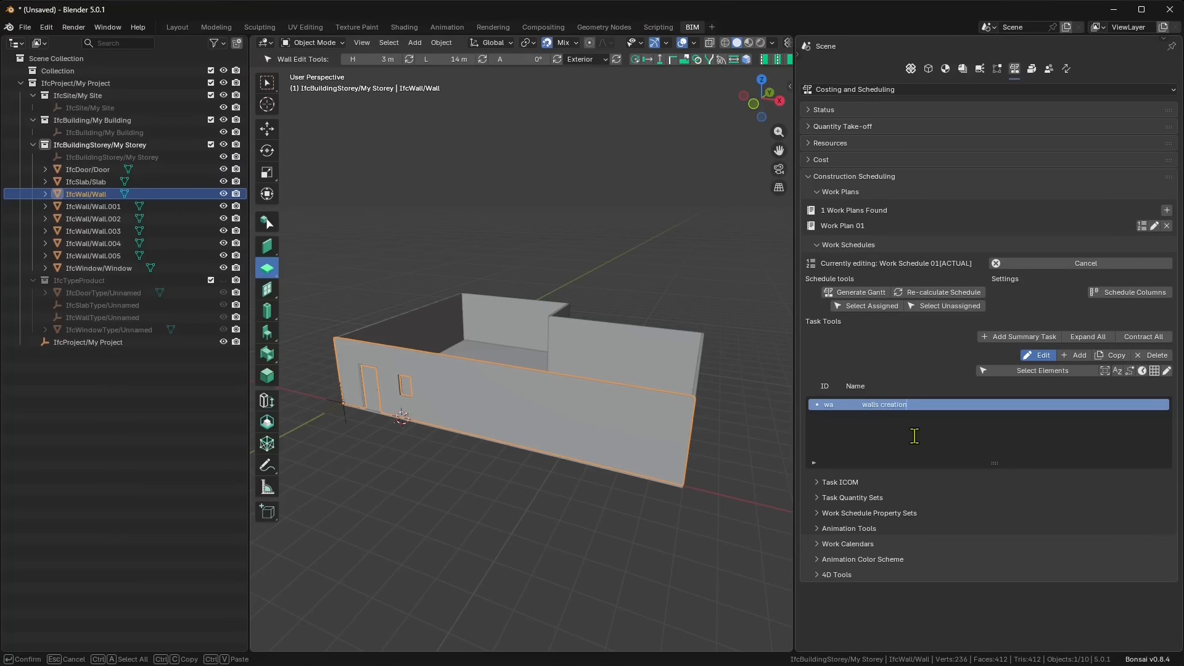
key(Return)
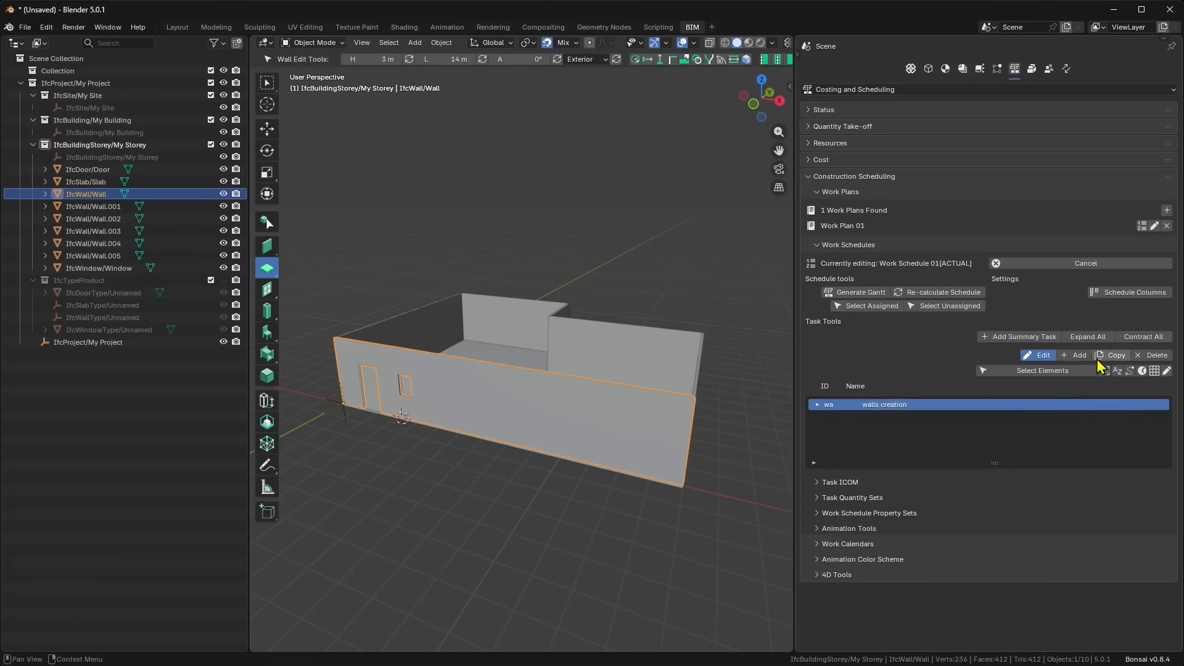
Add a subtask named creation of wall 1 under walls creation and assign the selected wall as its output.
click(1076, 356)
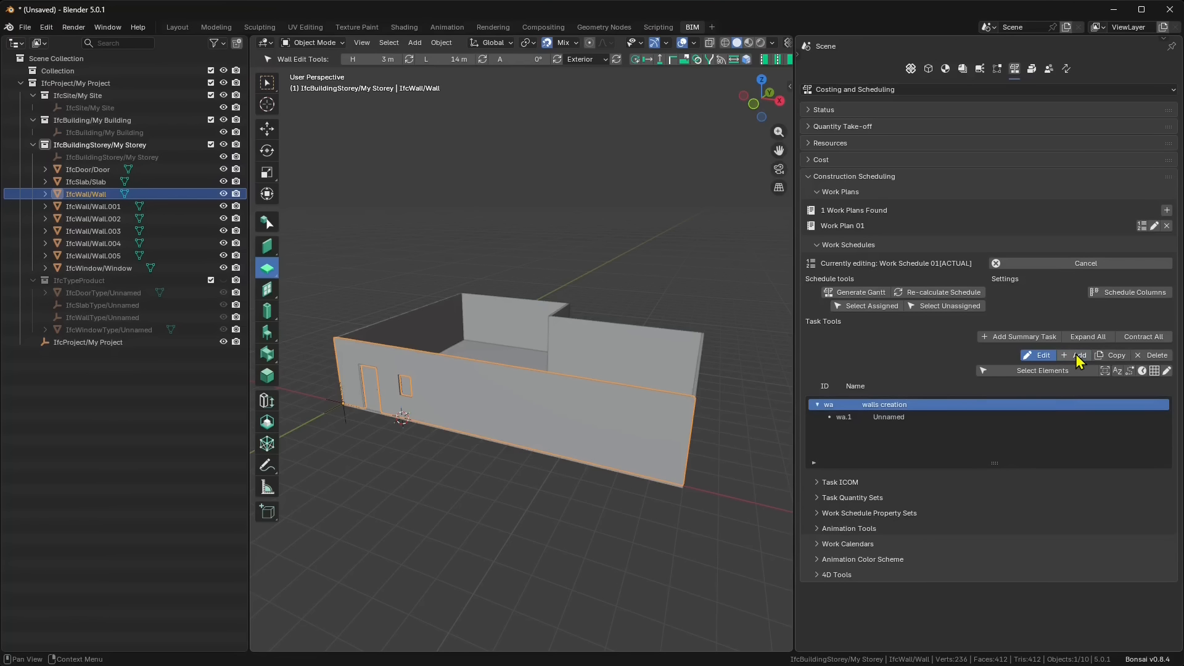
click(842, 418)
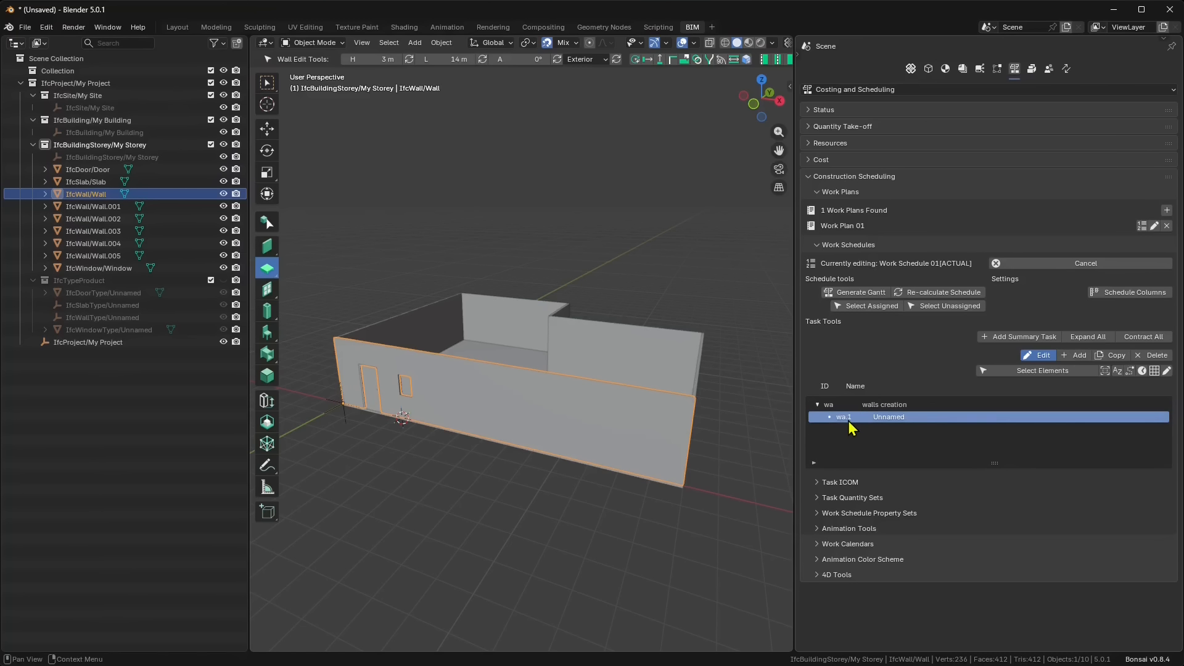
double_click(887, 418)
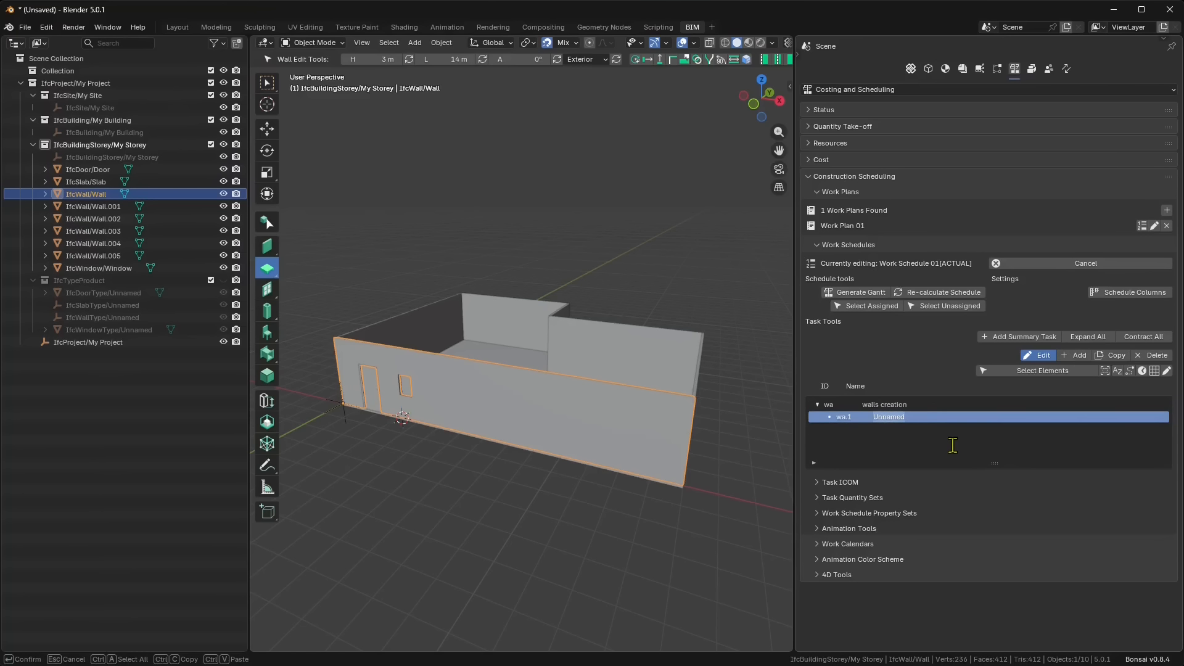
text(creation of wall 1)
key(Return)
click(839, 482)
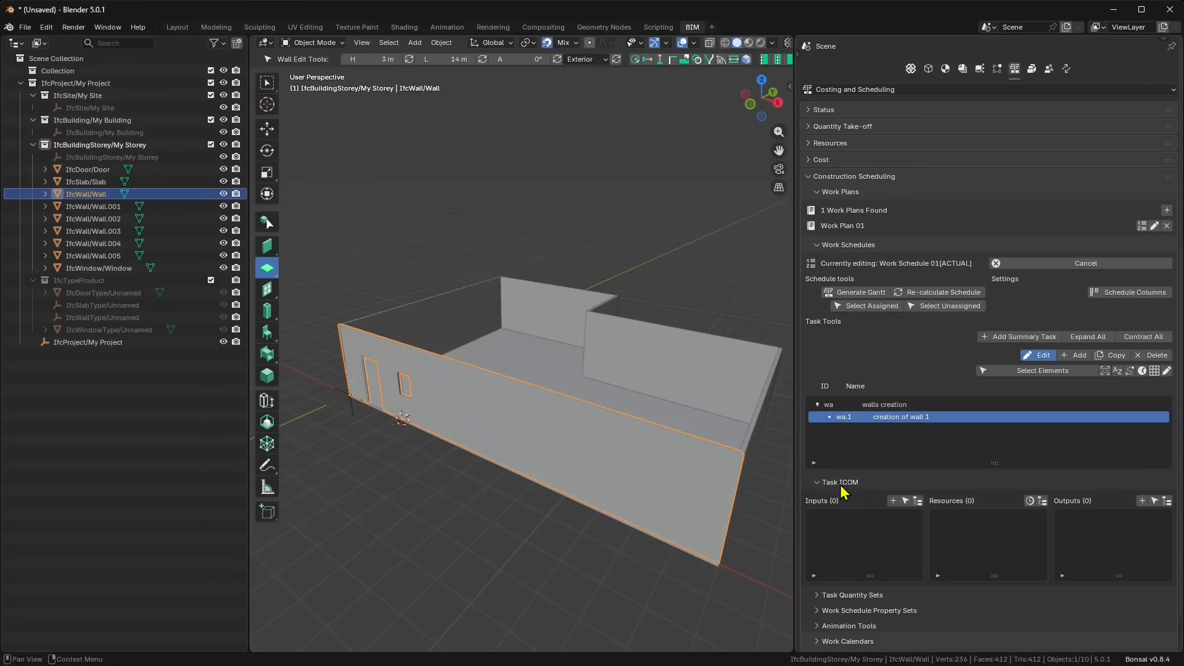
click(1142, 501)
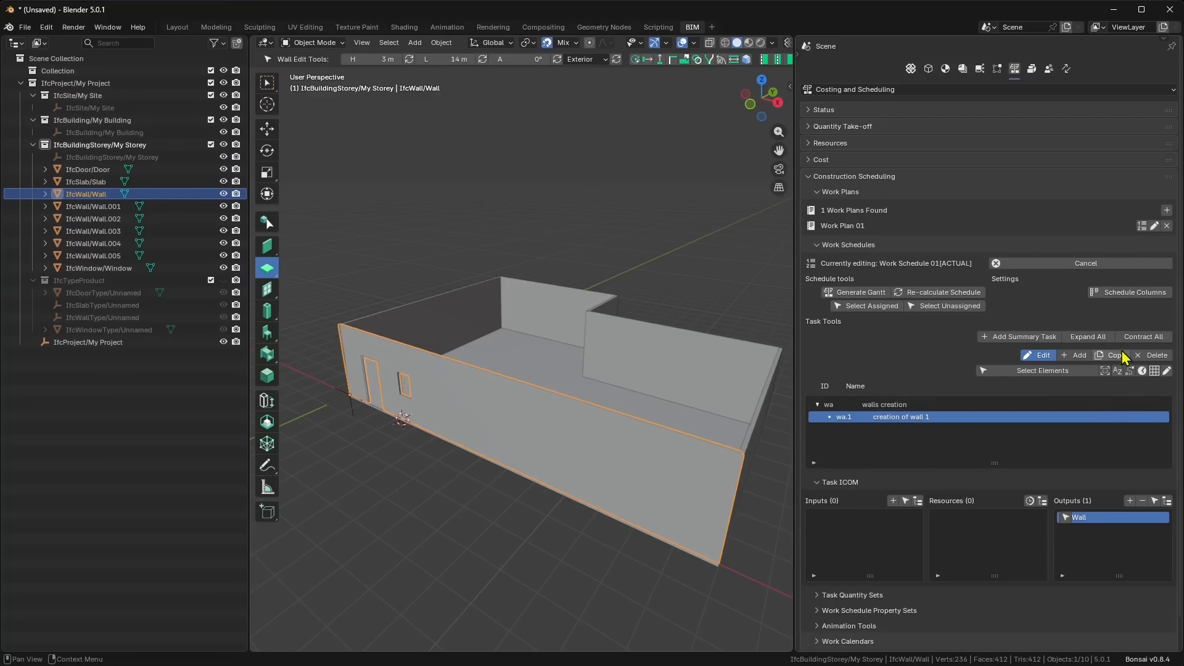
Set up the default schedule columns for start, finish and duration in the task list.
click(1134, 293)
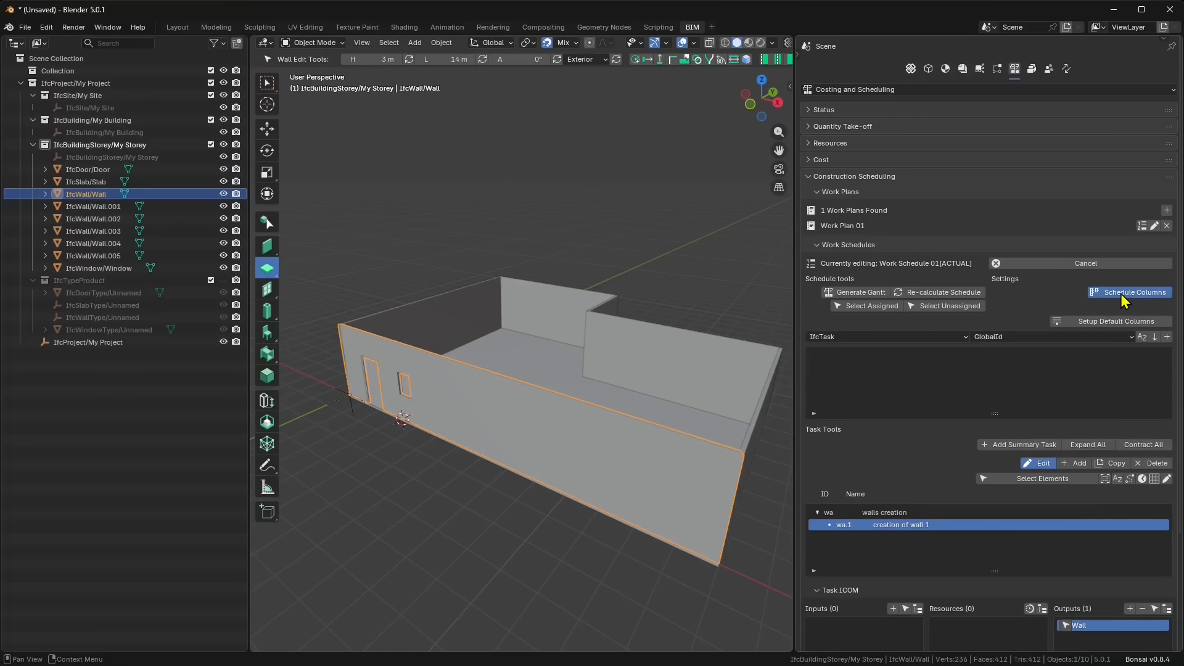
click(1115, 323)
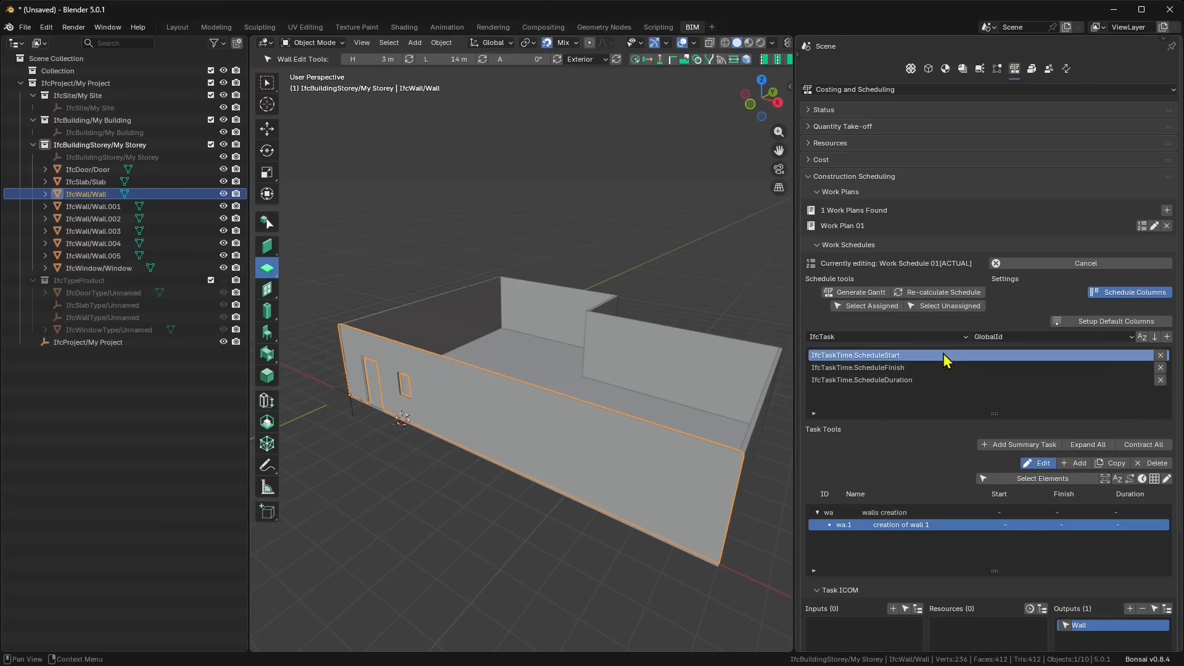
click(1107, 293)
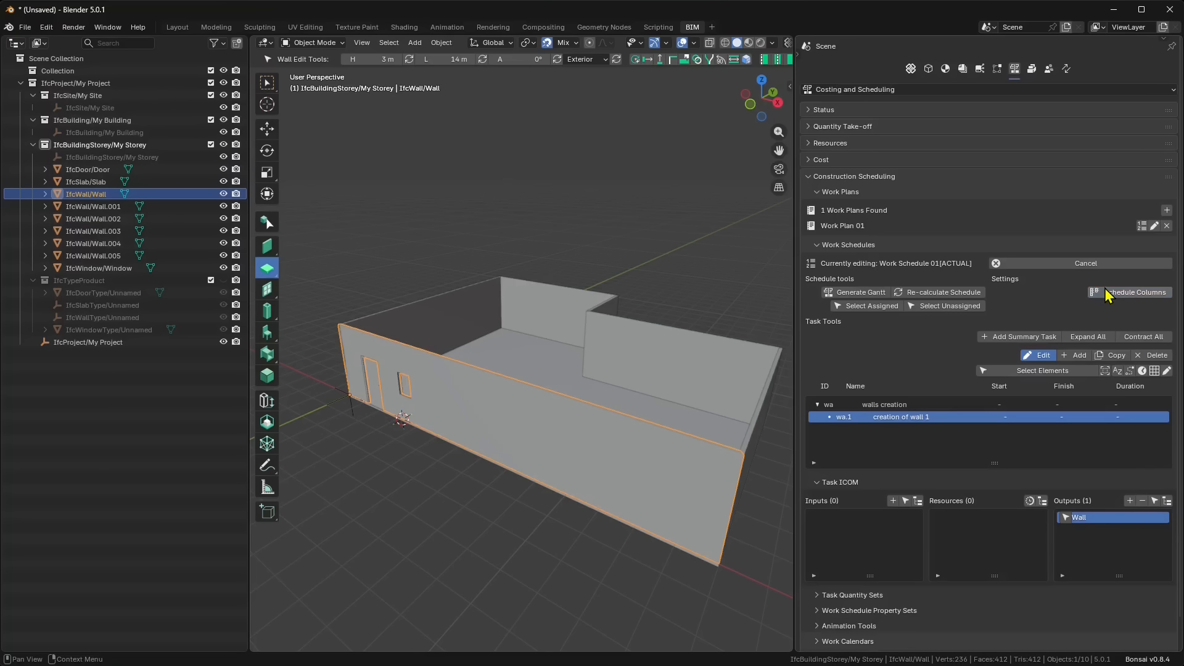
click(991, 405)
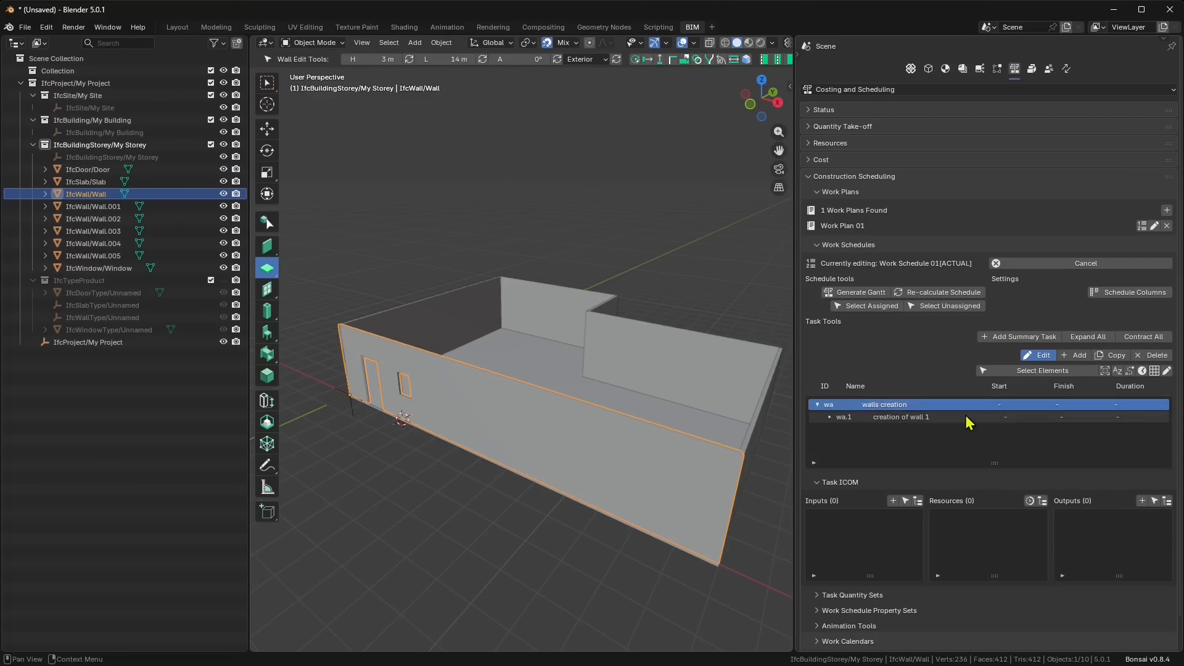
double_click(999, 405)
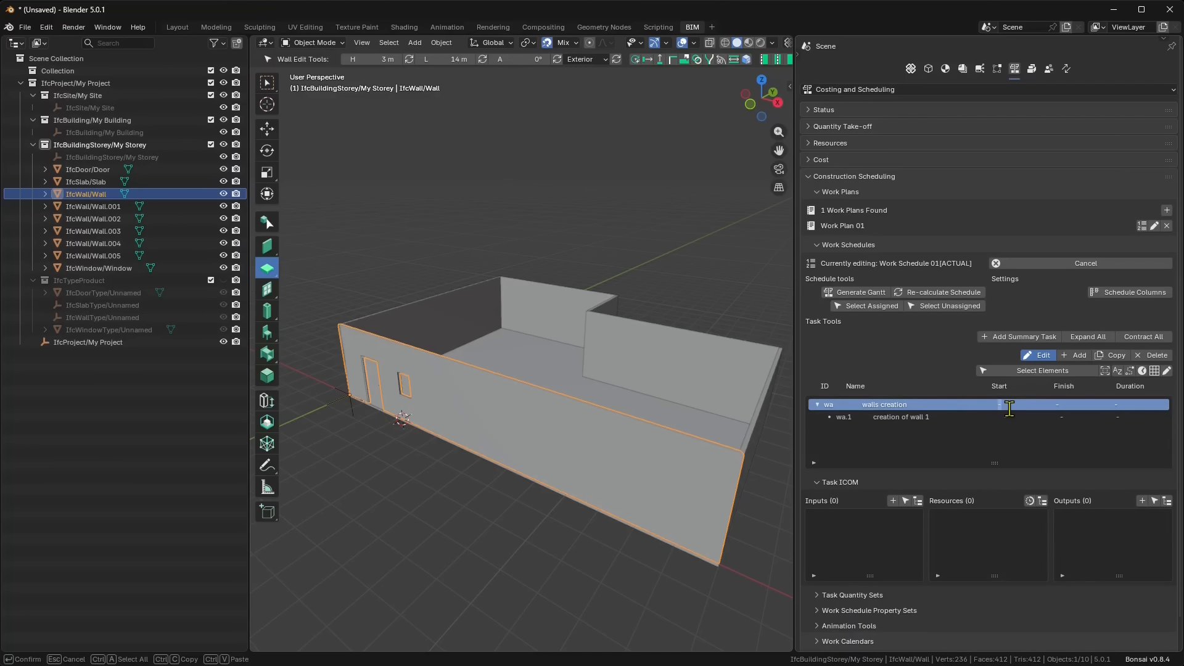
click(1024, 436)
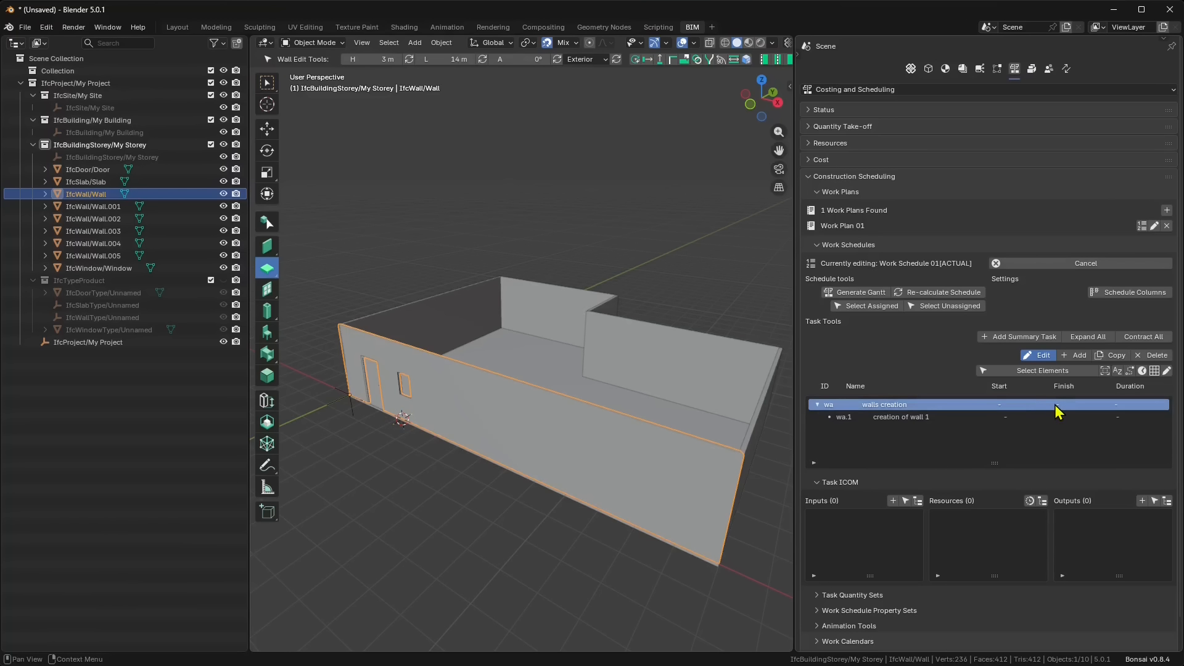
double_click(1055, 404)
Assign WorkCalendar01 to the walls creation summary task and leave calendar editing.
click(1128, 402)
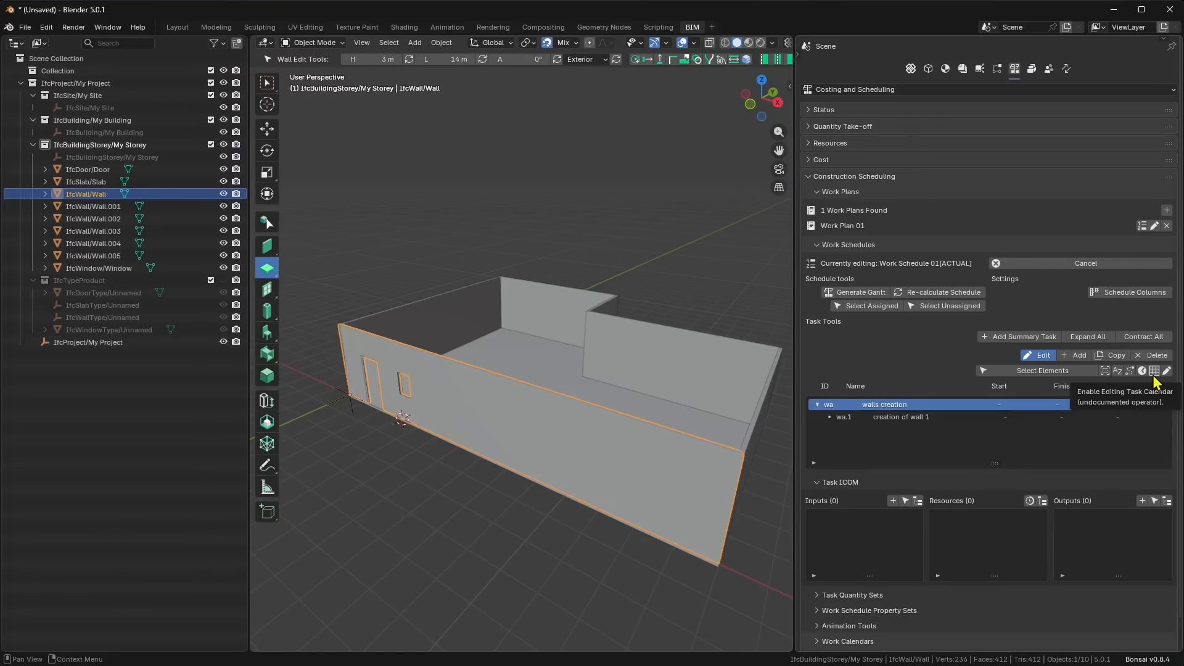
click(1155, 371)
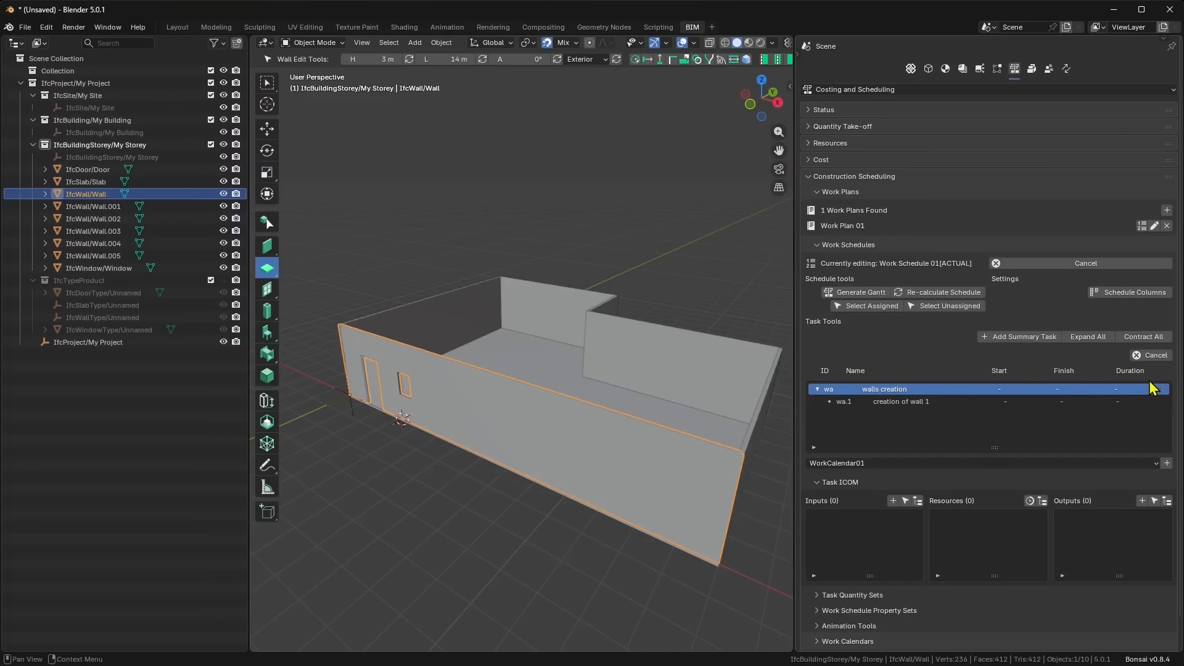
click(854, 464)
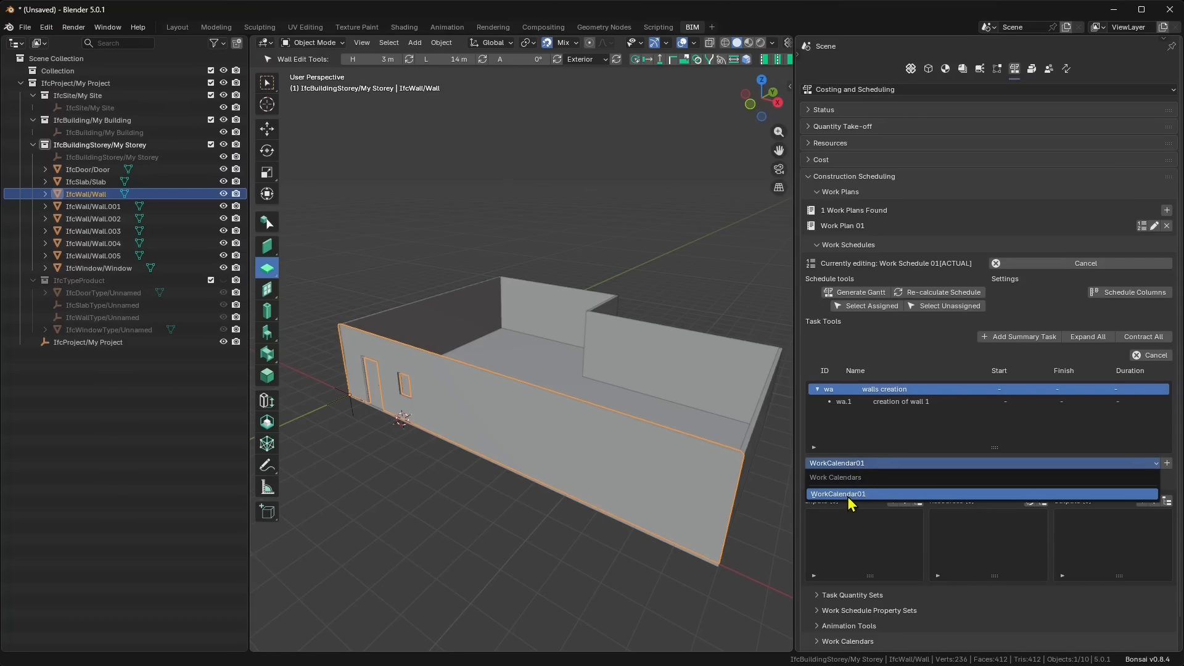
click(853, 496)
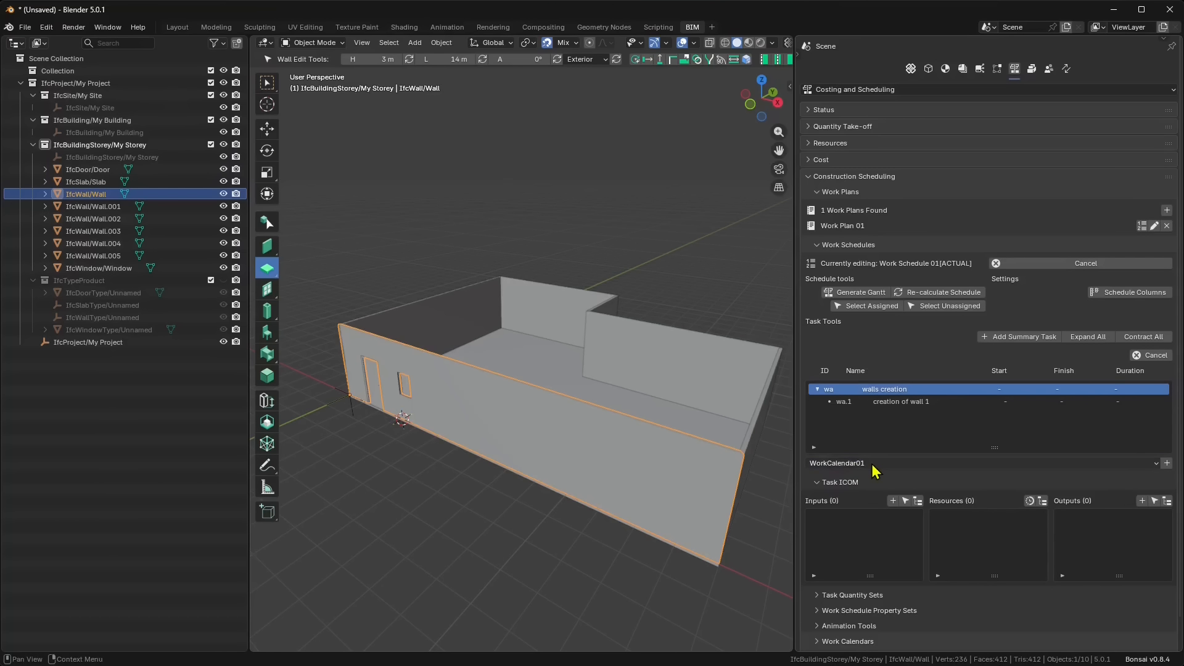
click(1168, 464)
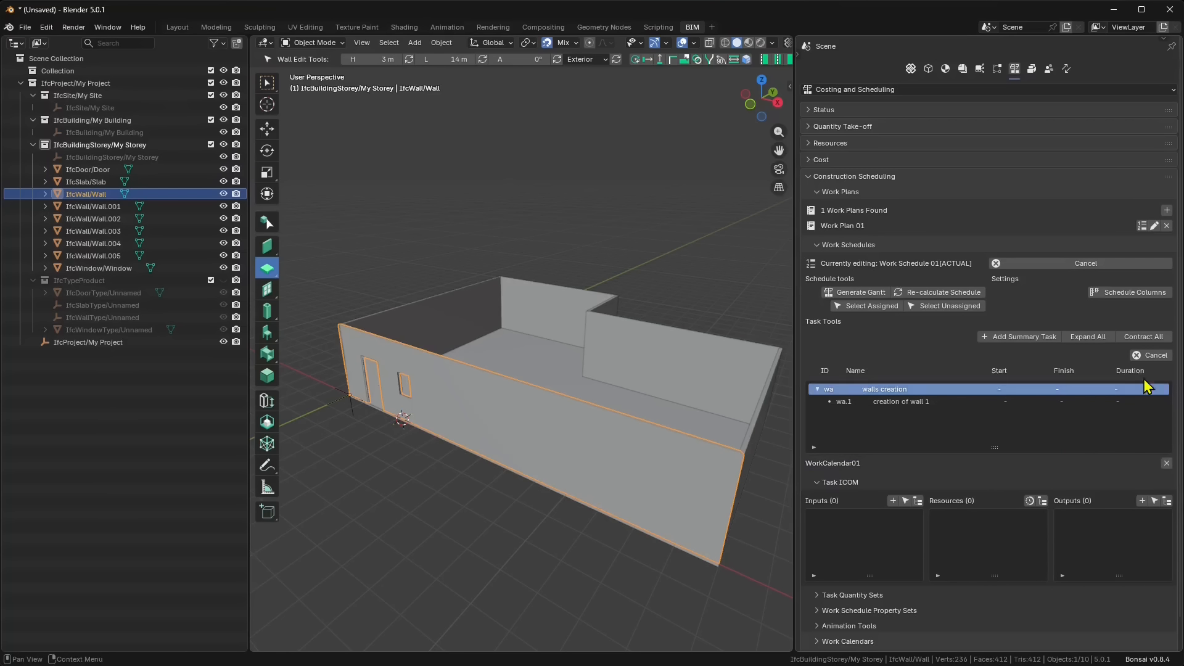
click(1139, 356)
Set the walls creation summary task's start date to 04/05/26 and its finish date to 04/06/26.
click(1002, 411)
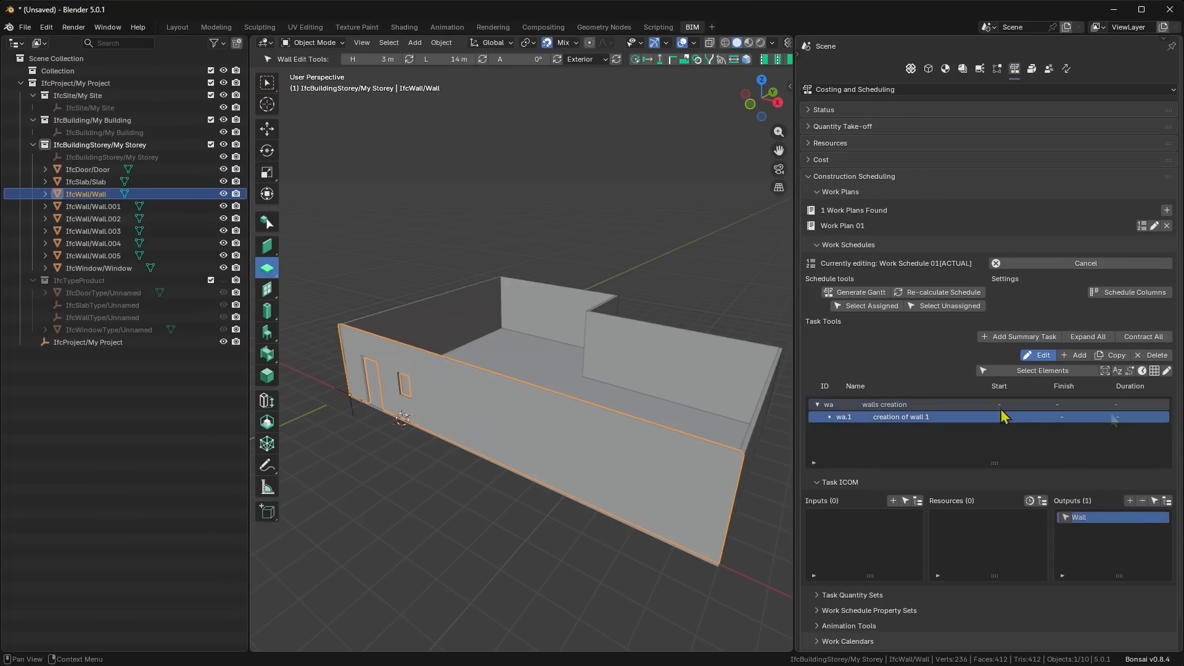
double_click(1001, 408)
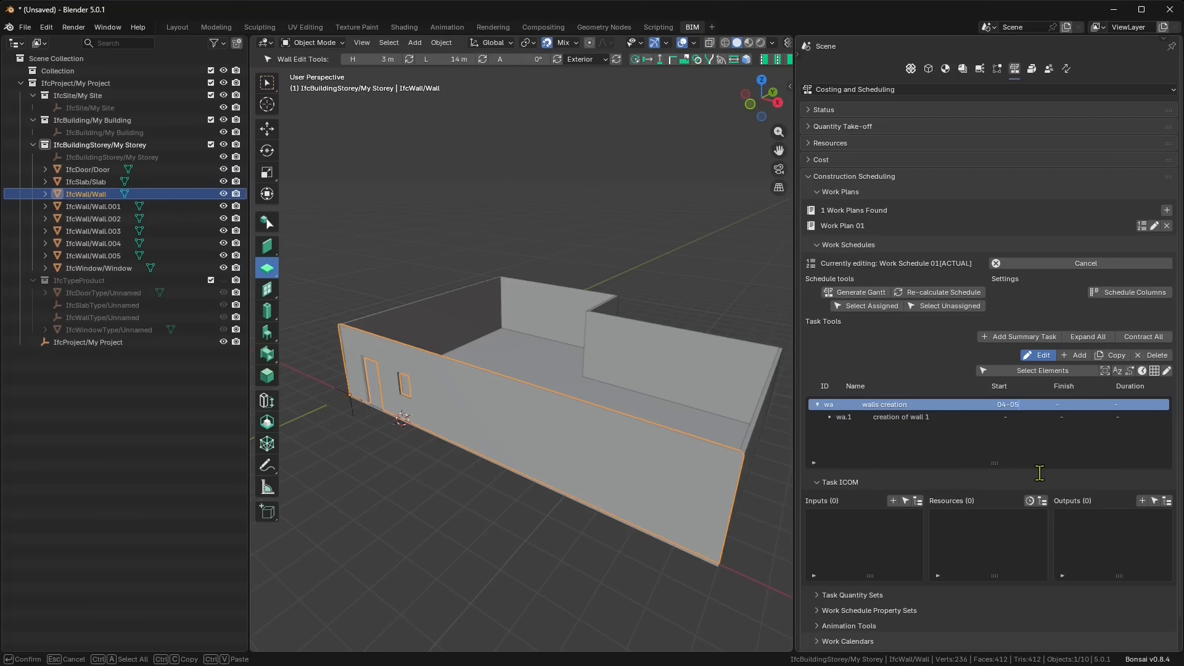
text(6)
key(Return)
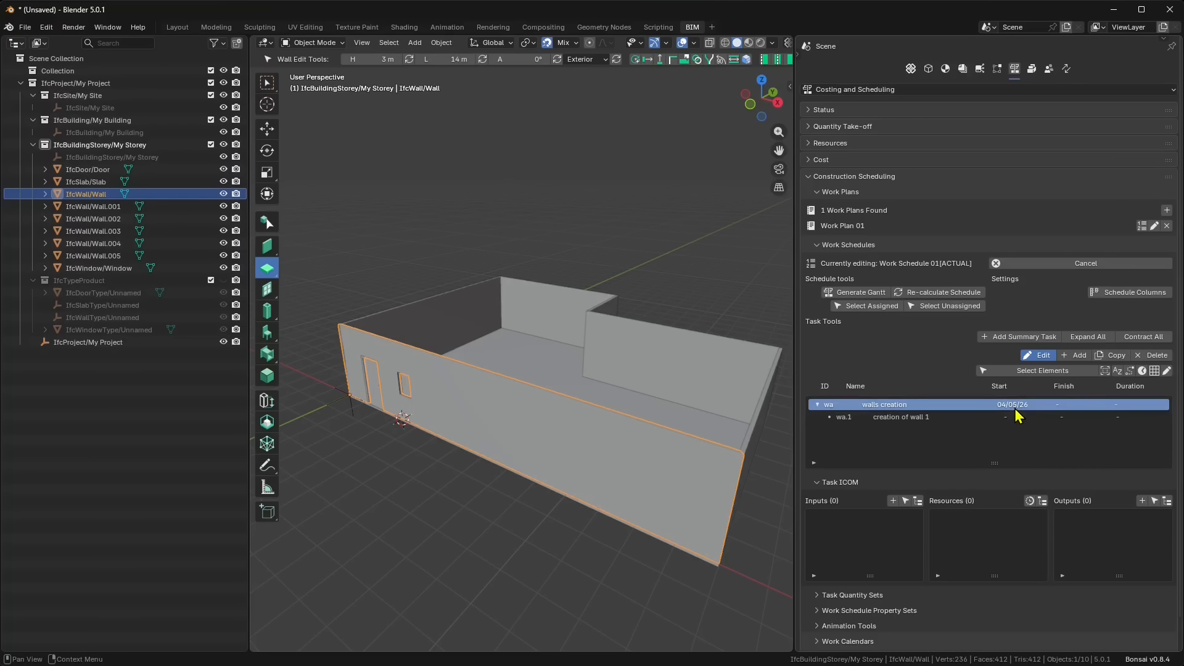
double_click(1057, 406)
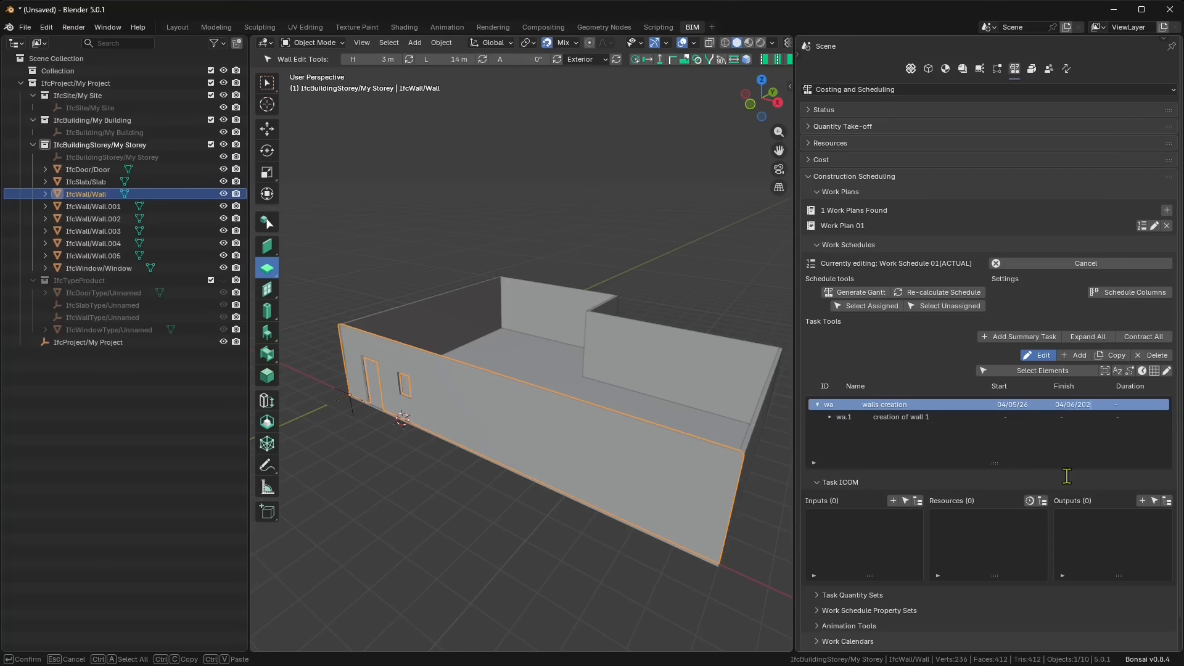
key(Return)
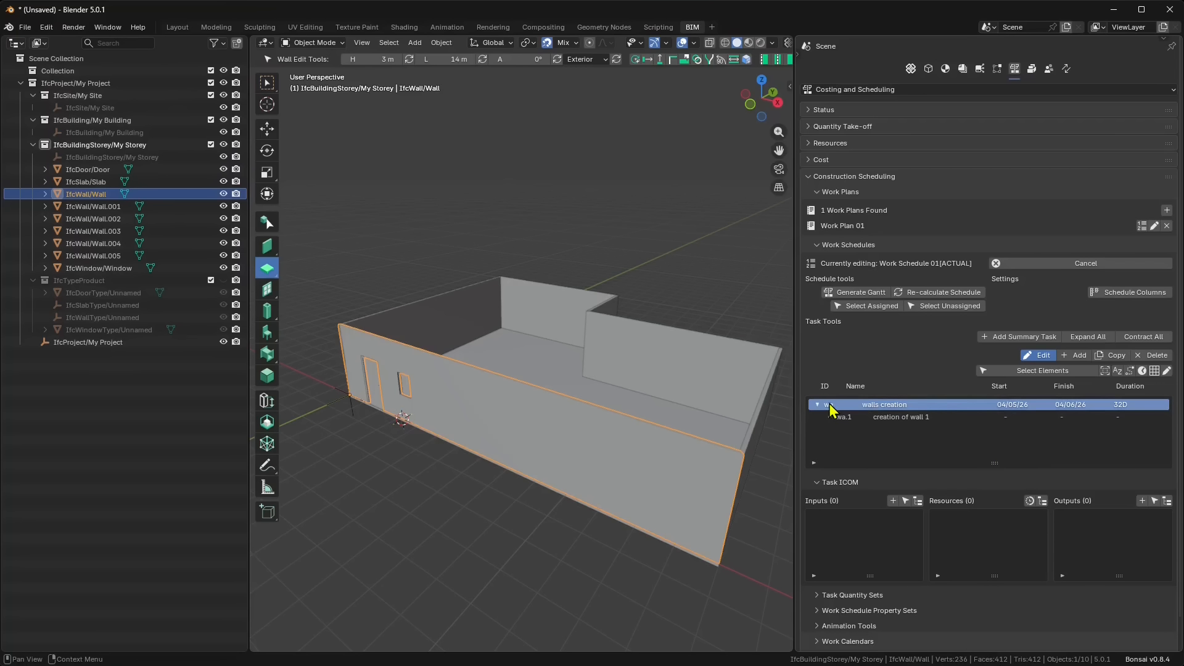
Set the start date of the creation of wall 1 subtask to 04/05/2026.
click(878, 417)
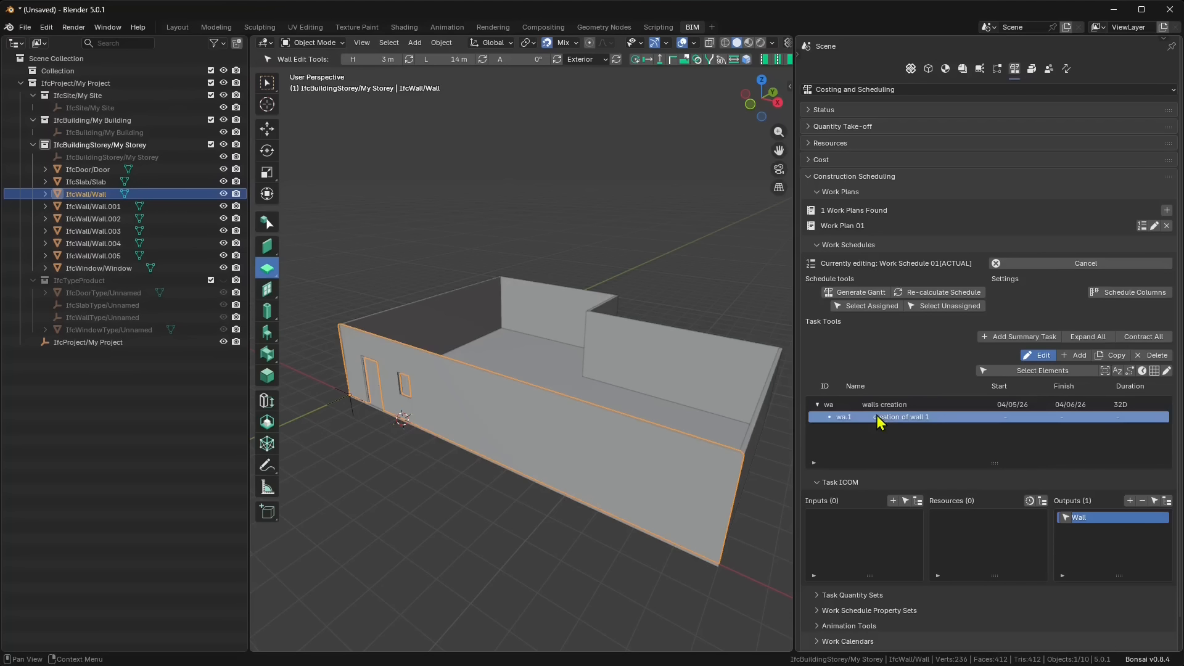
double_click(1002, 417)
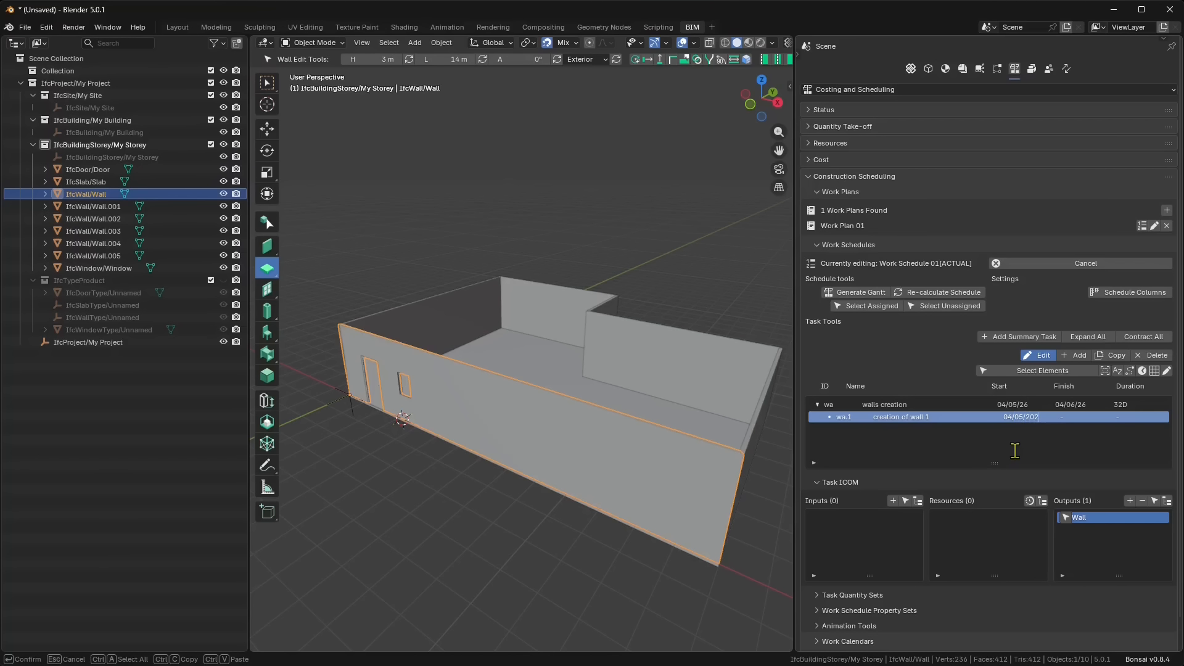
text(6)
key(Return)
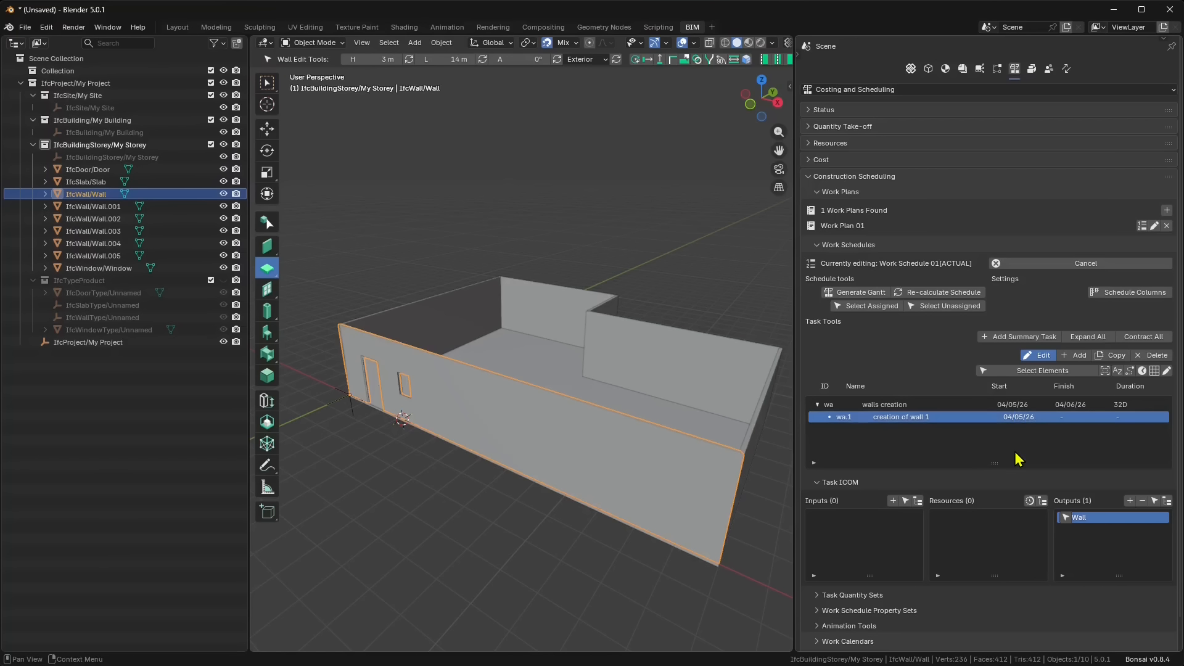
Set the finish date of the creation of wall 1 subtask to 11/05/26.
click(1064, 418)
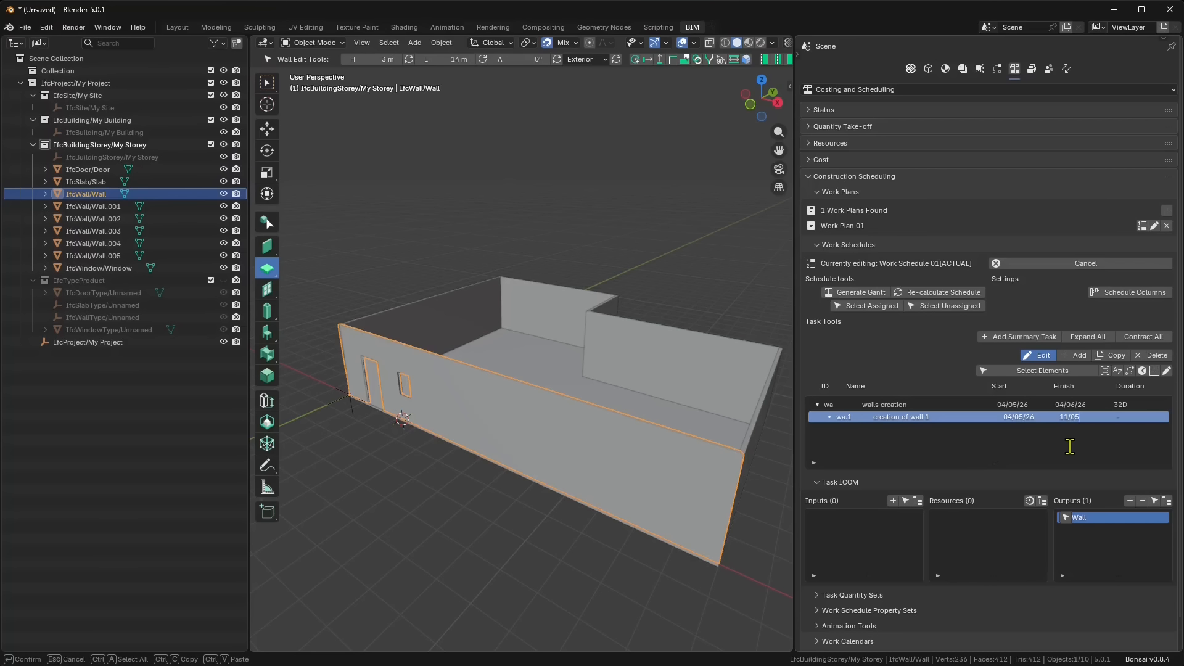
text(26)
key(Return)
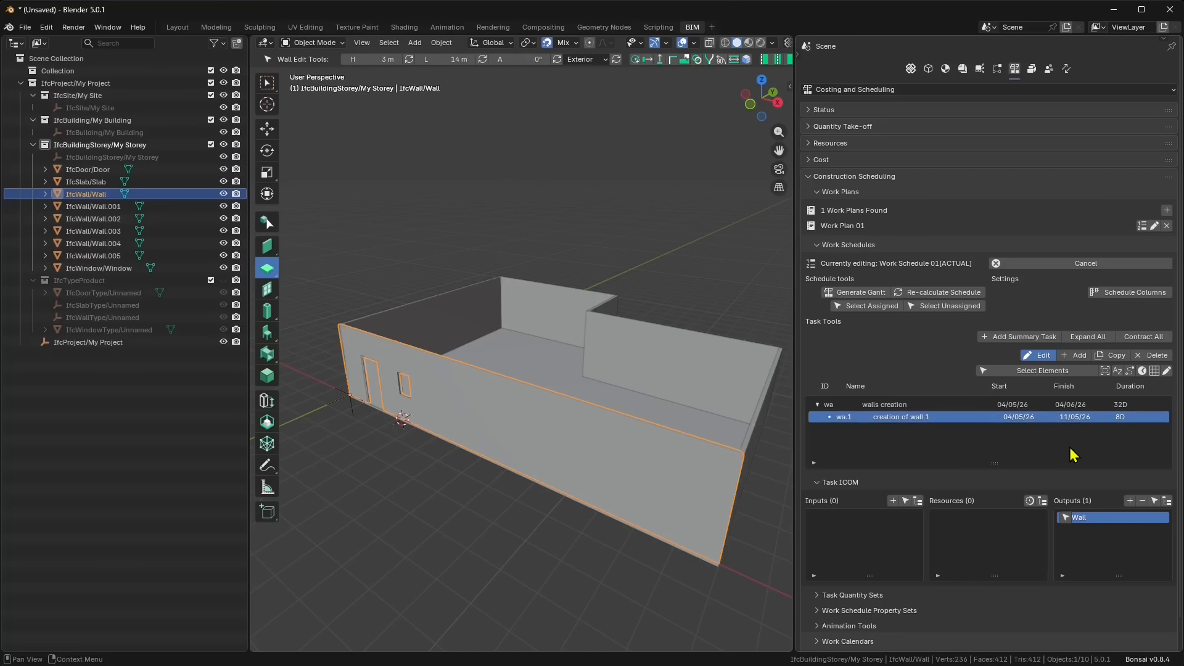
Change the finish date of the creation of wall 1 subtask to 08/05/26.
double_click(1069, 418)
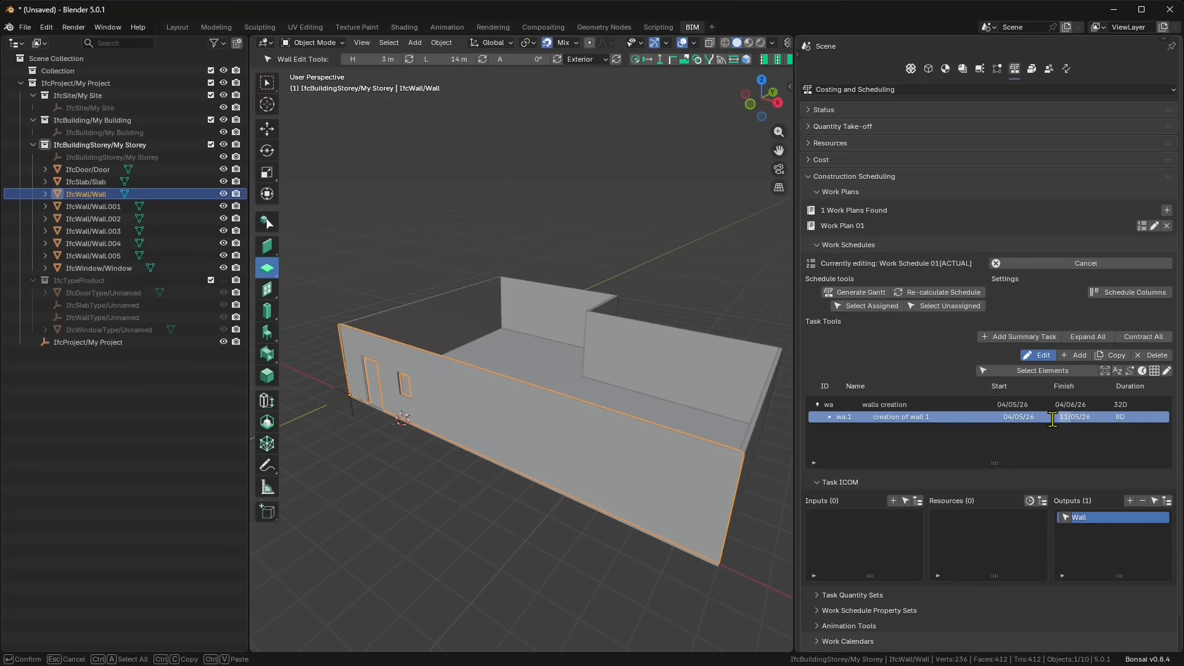
text(08)
key(Return)
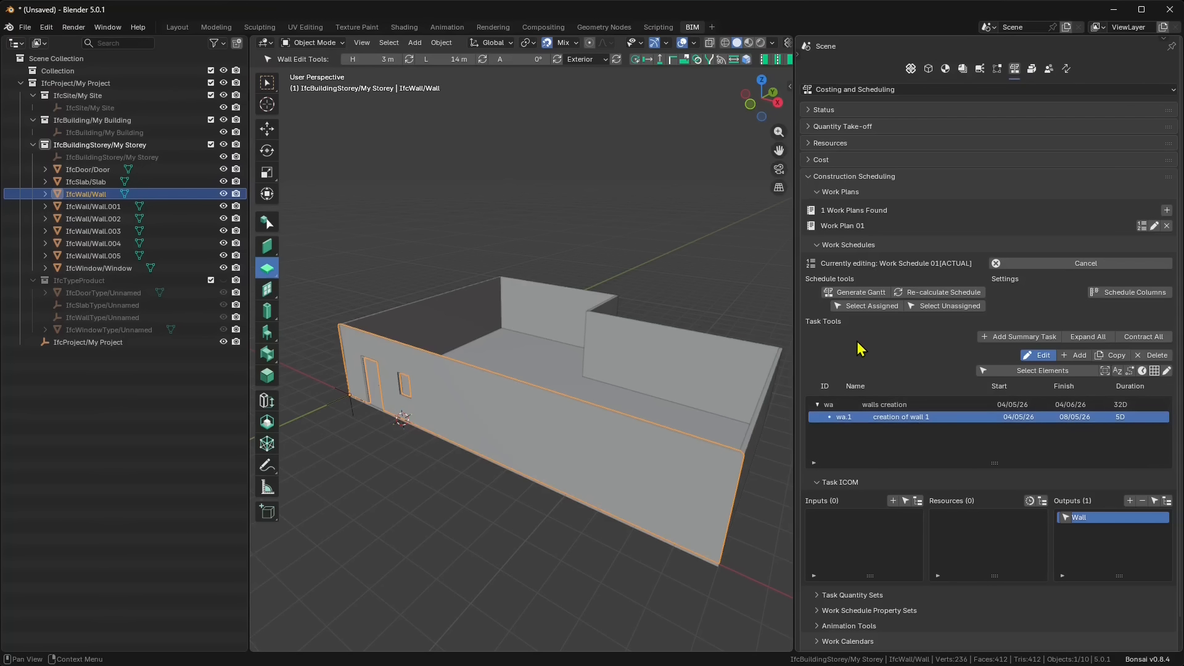
Generate the Gantt chart of Work Schedule 01 in the Bonsai Web UI and adjust the chart area to inspect the task bars.
click(858, 295)
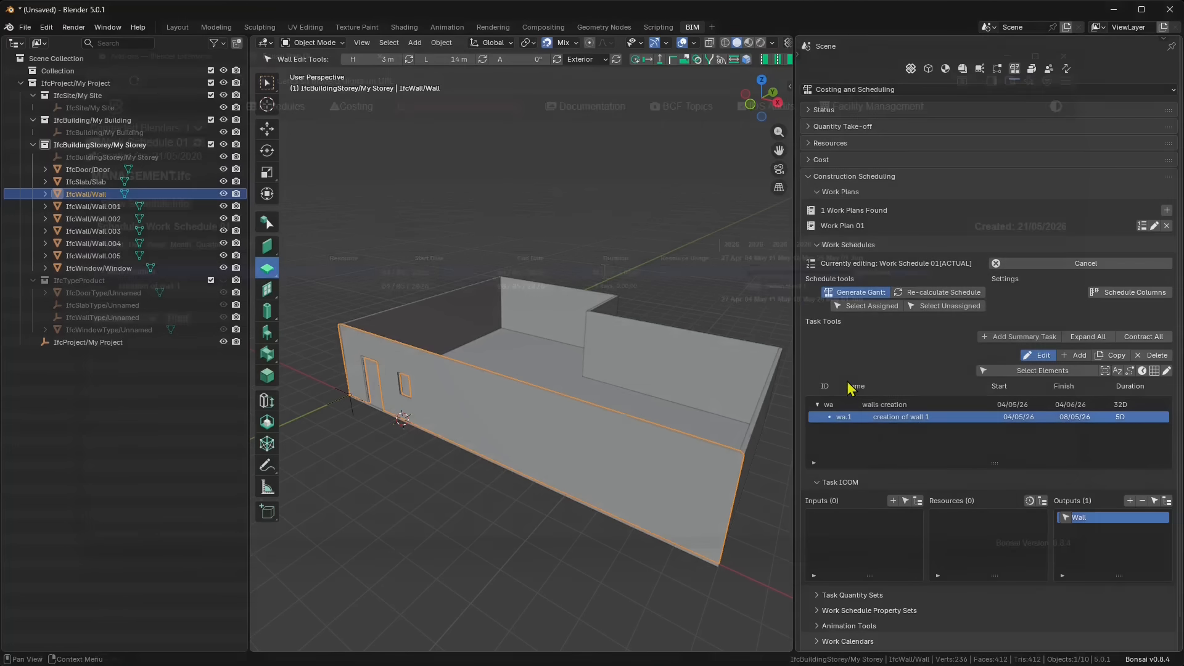
mouse_move(859, 281)
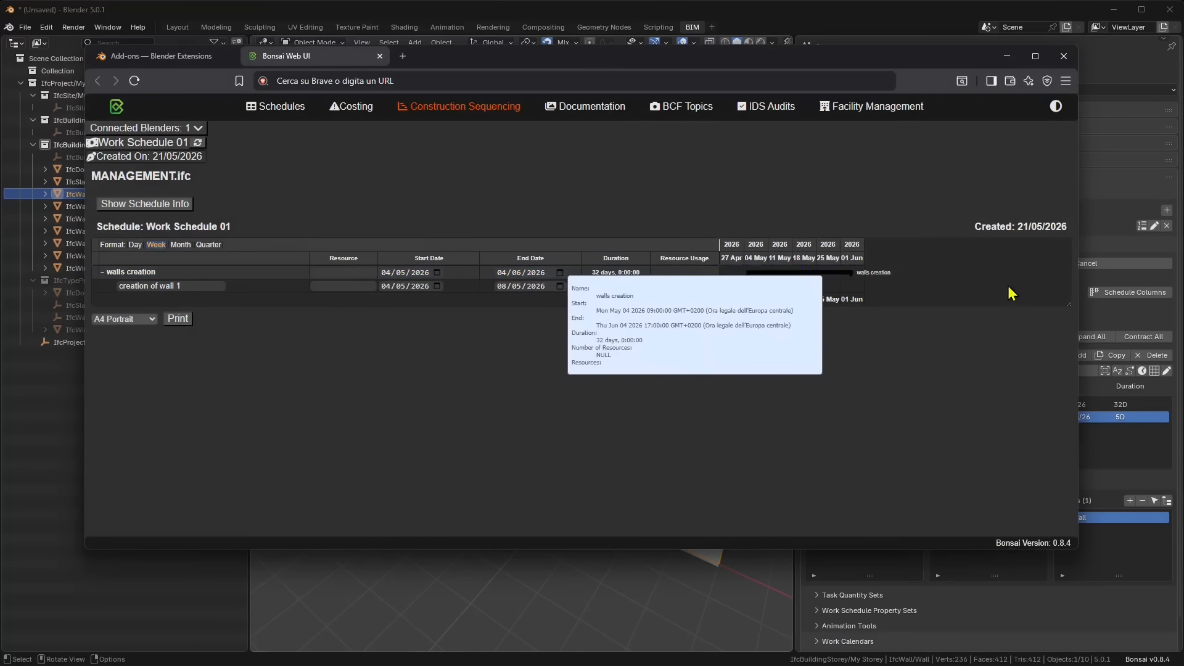
drag(1070, 305, 747, 291)
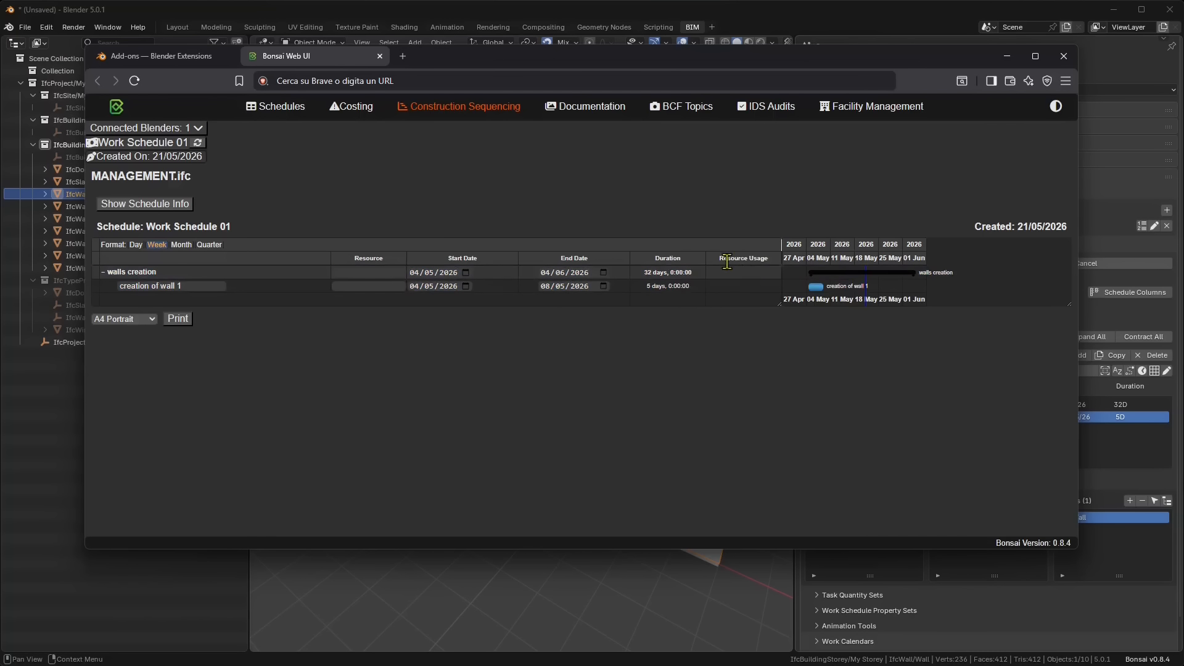
mouse_move(816, 276)
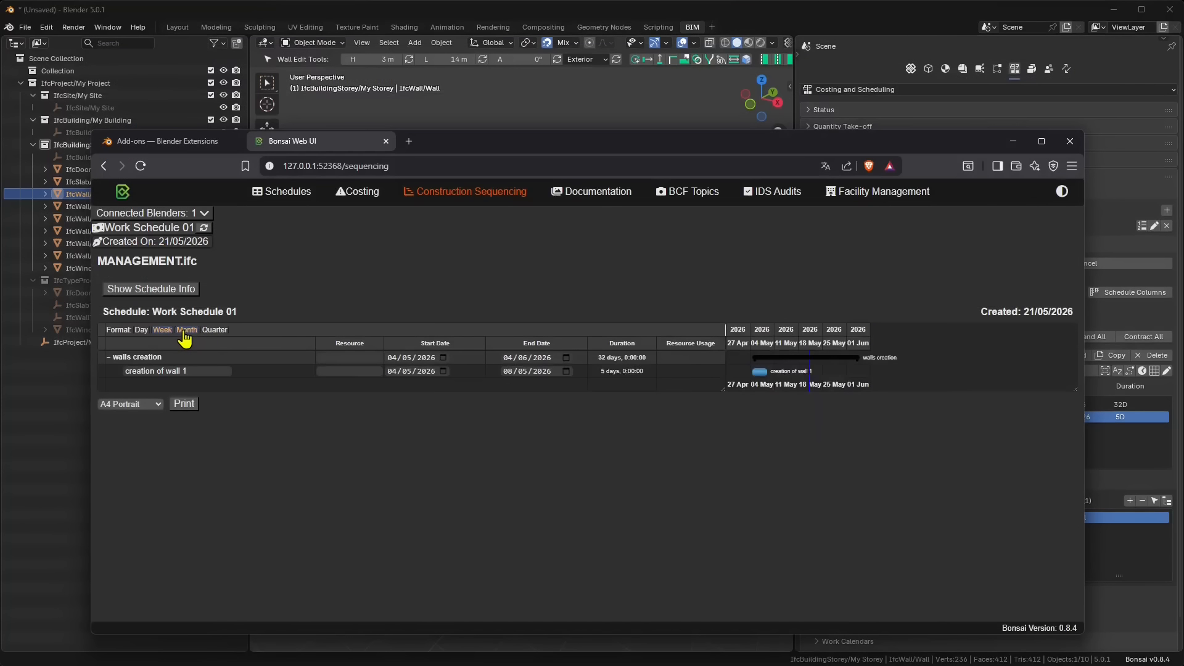
Compare the Gantt chart in the Month, Quarter and Week formats, finishing with the Day format.
click(186, 330)
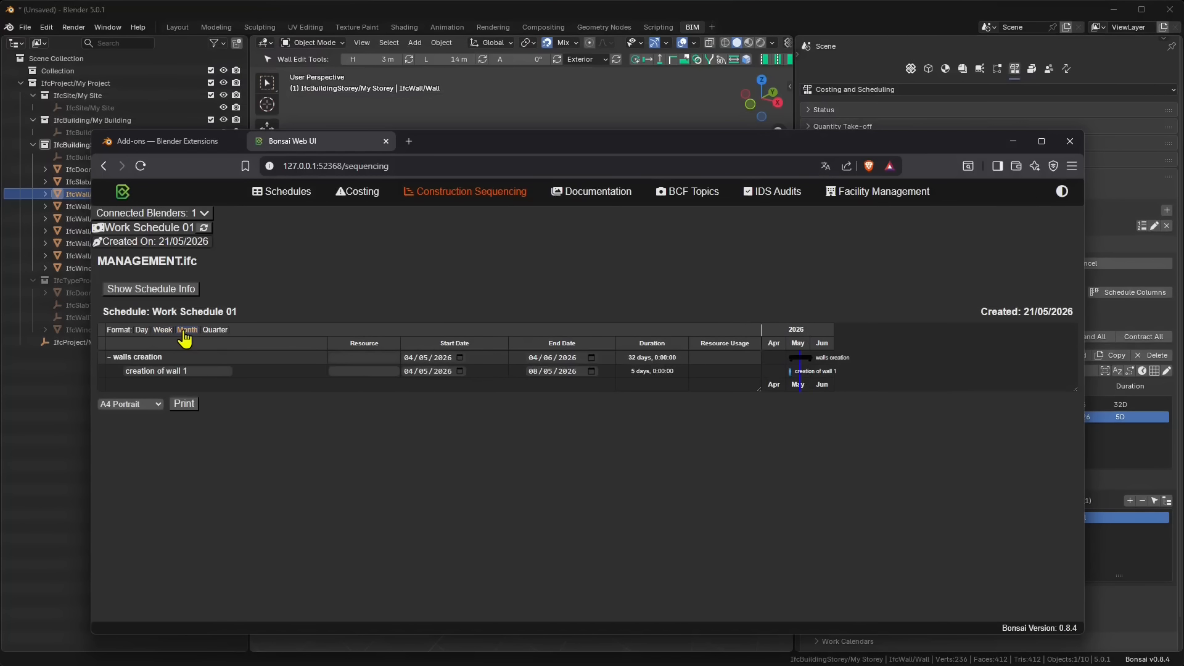
click(215, 330)
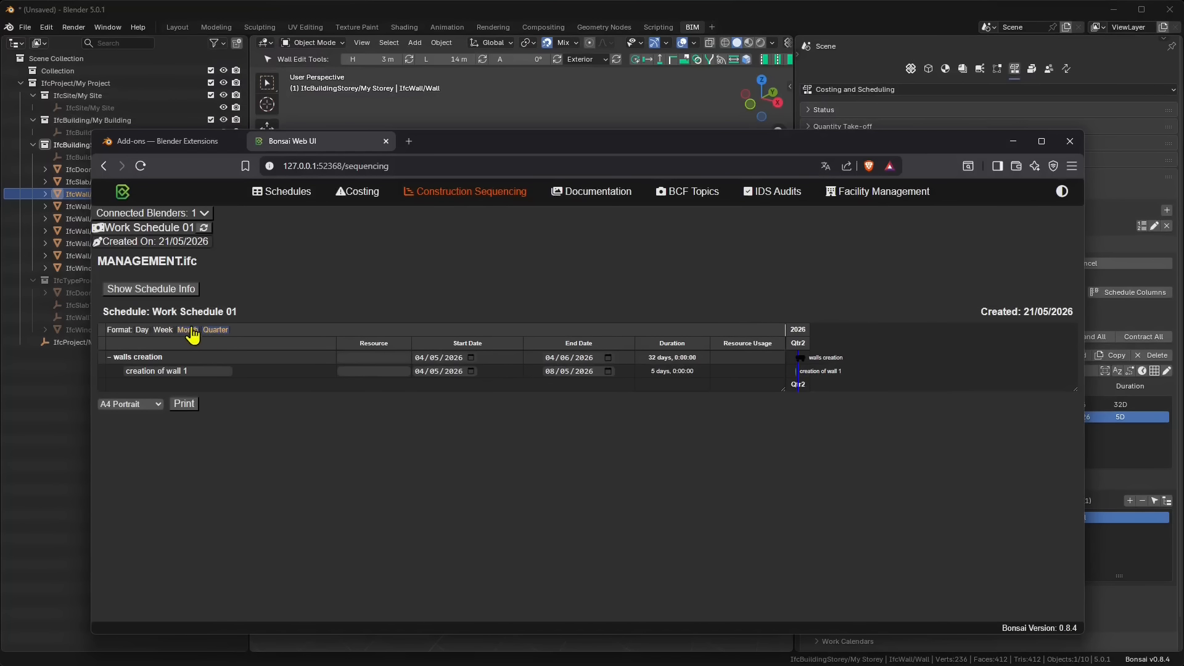
click(187, 330)
click(163, 330)
click(139, 330)
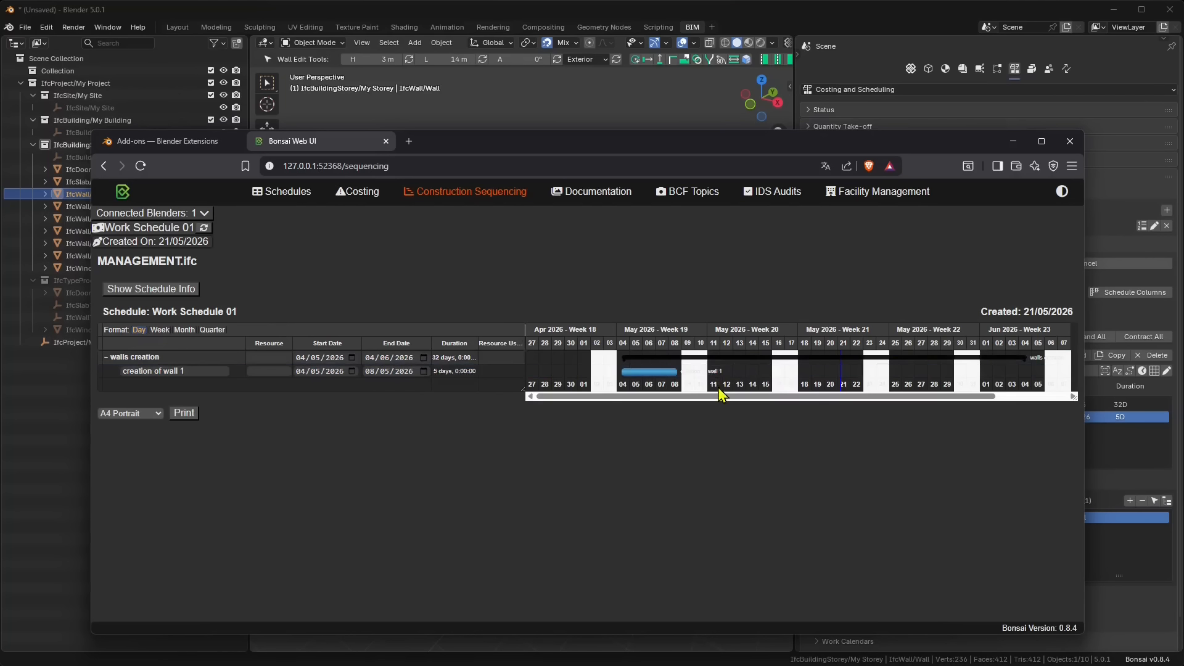
Preview the Gantt chart's print layout on A4 Portrait paper, and cancel the print.
mouse_move(689, 360)
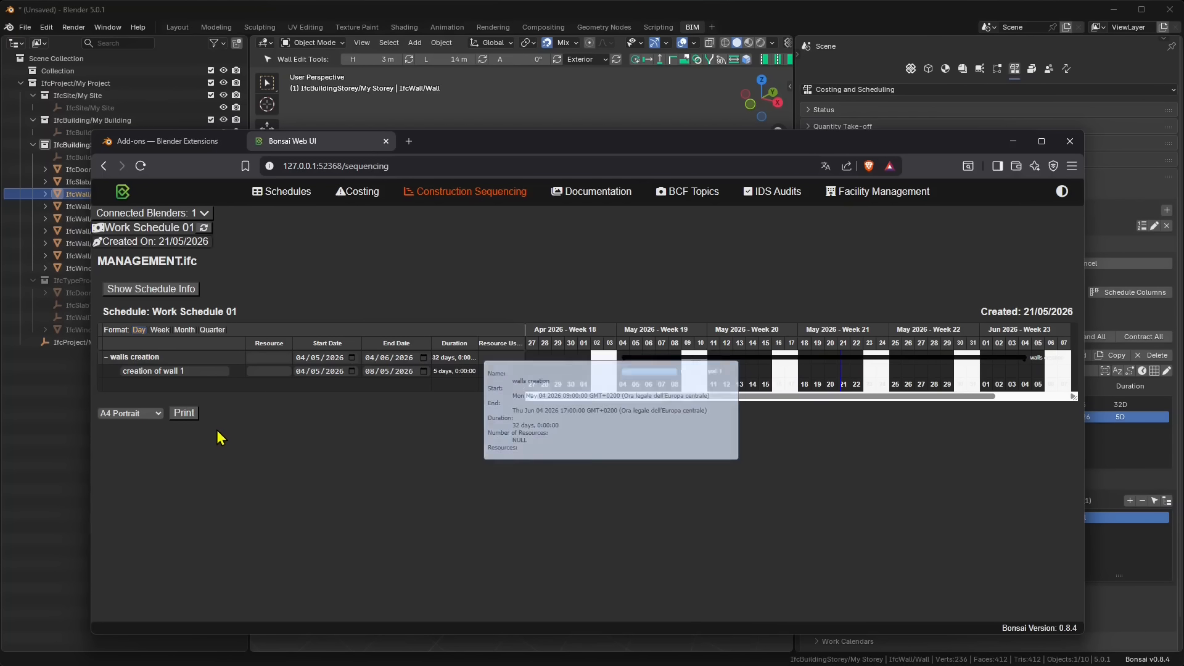
click(184, 413)
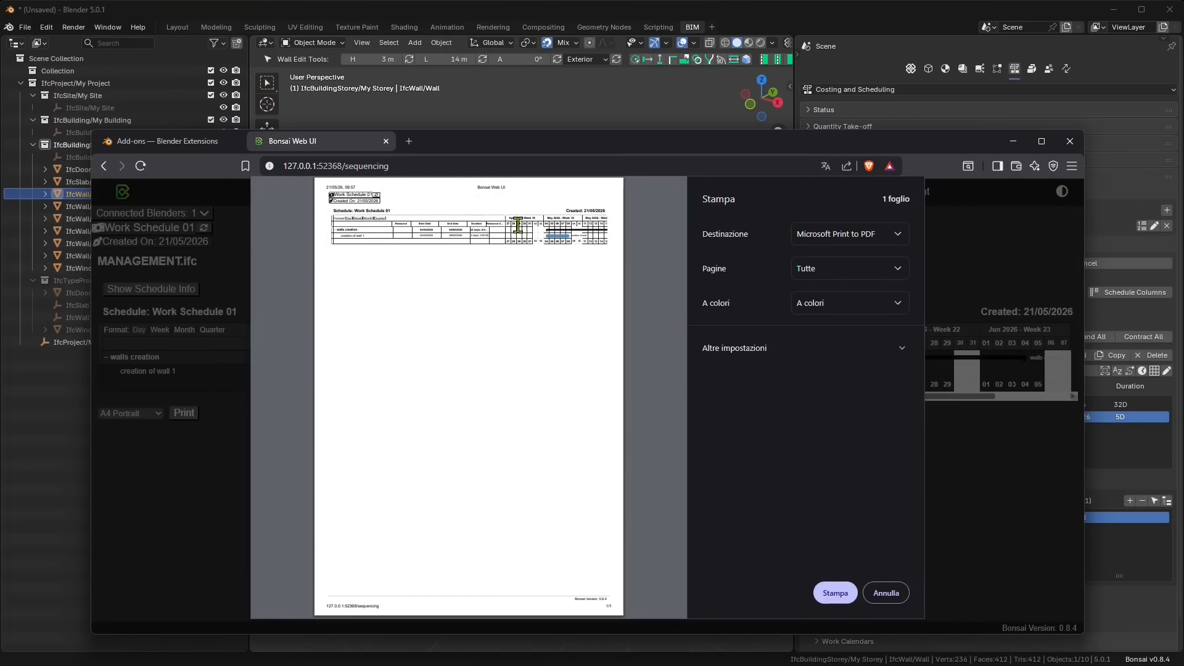
click(887, 594)
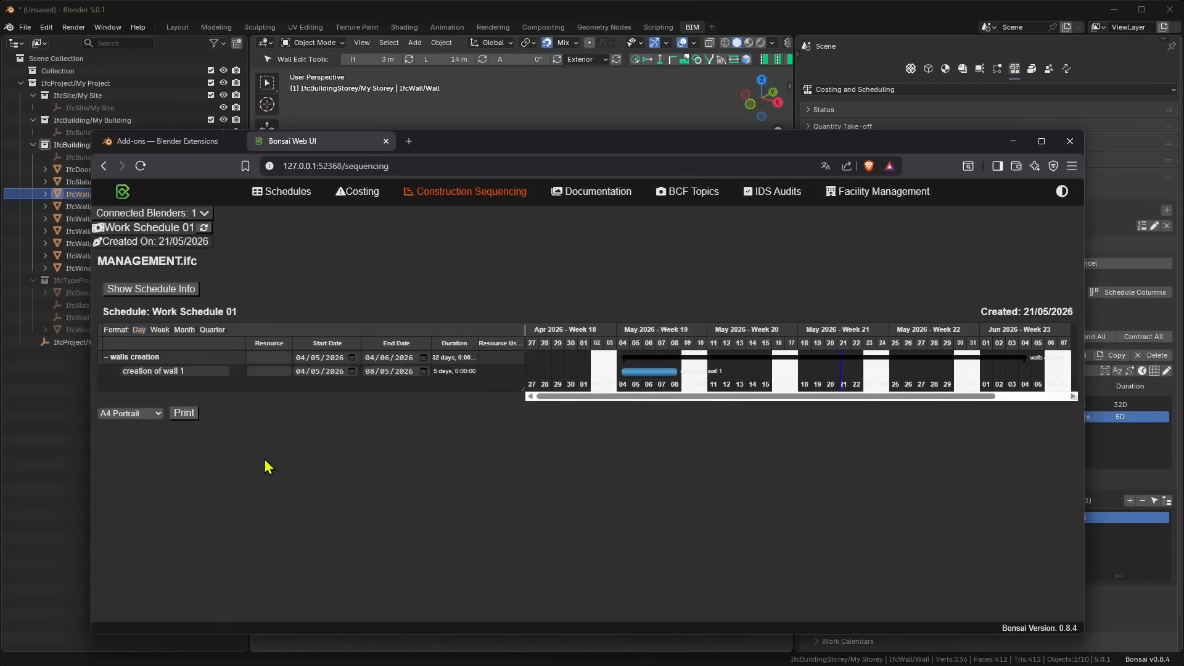
Preview the Gantt chart's print layout on A3 Landscape paper, and close the browser window to return to Blender.
click(159, 415)
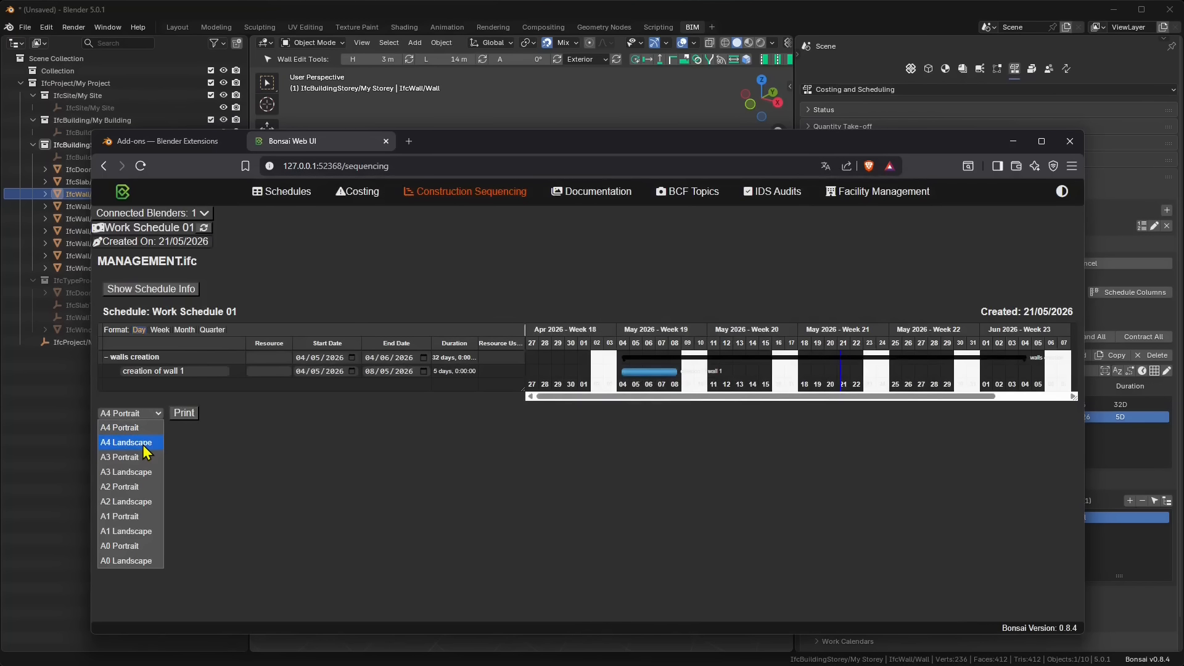
click(158, 472)
click(196, 418)
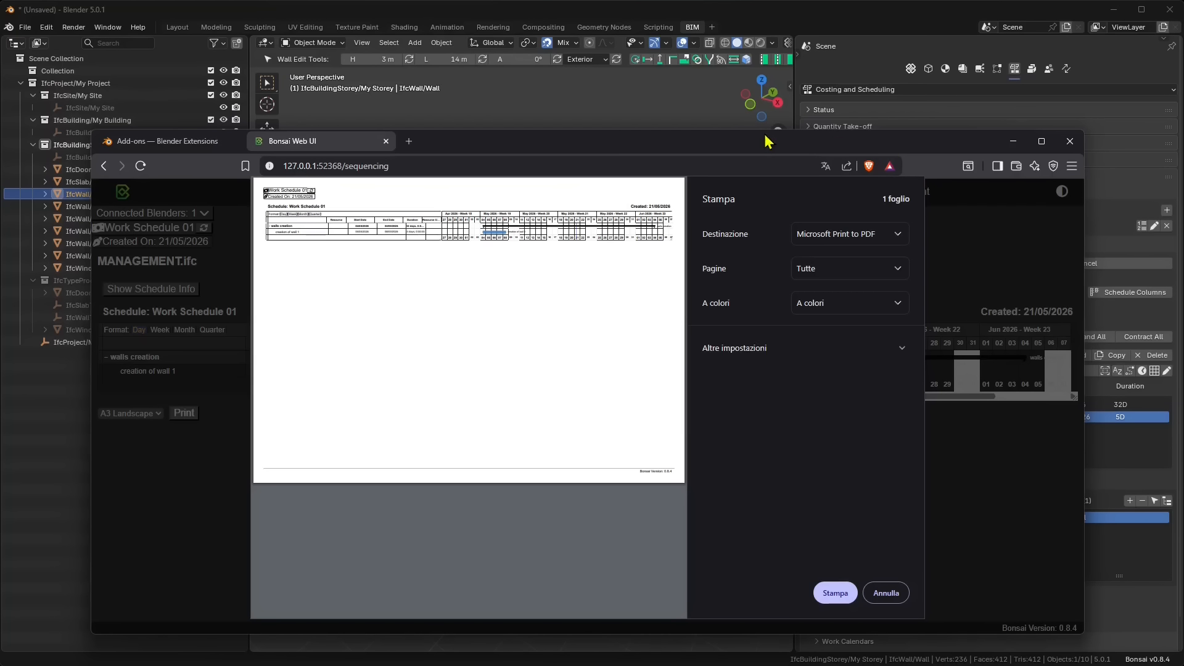
drag(767, 142, 767, 292)
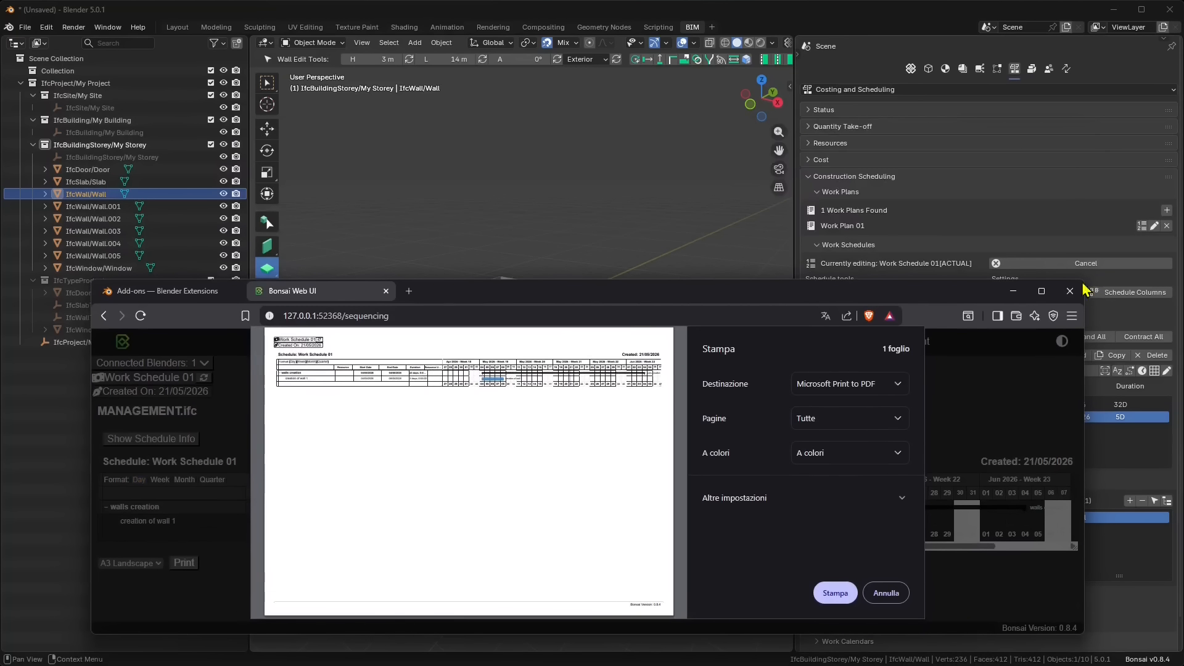
click(1070, 290)
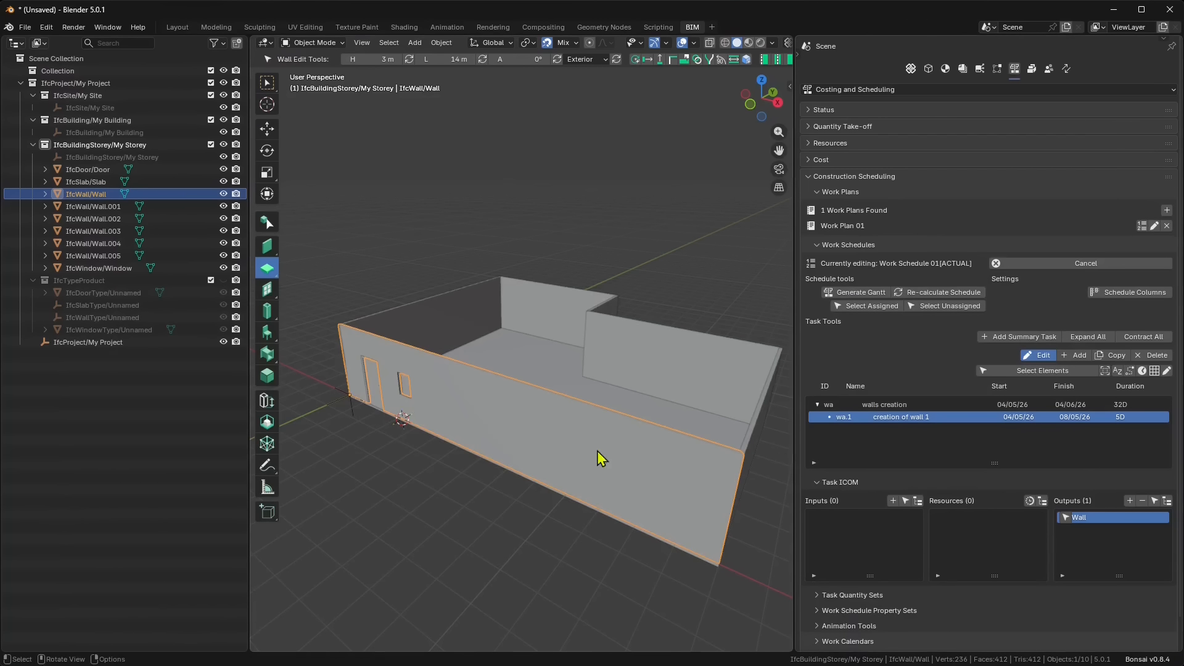
Compare the walls creation summary task with its creation of wall 1 subtask in the task list.
click(859, 406)
click(894, 418)
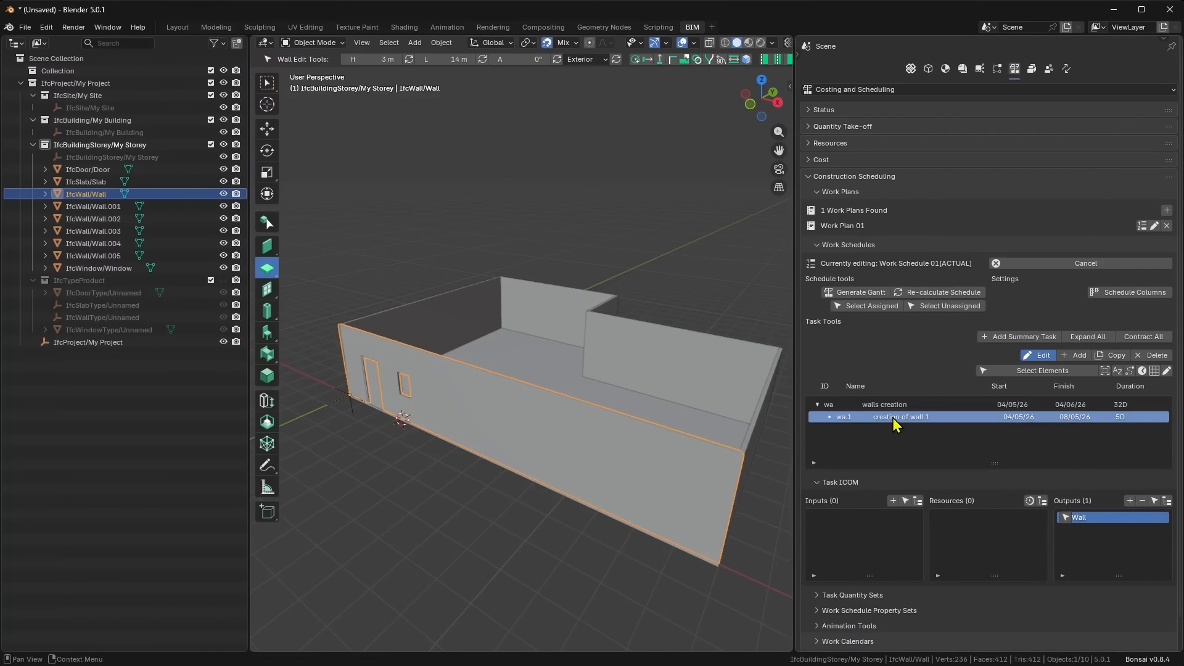
click(892, 406)
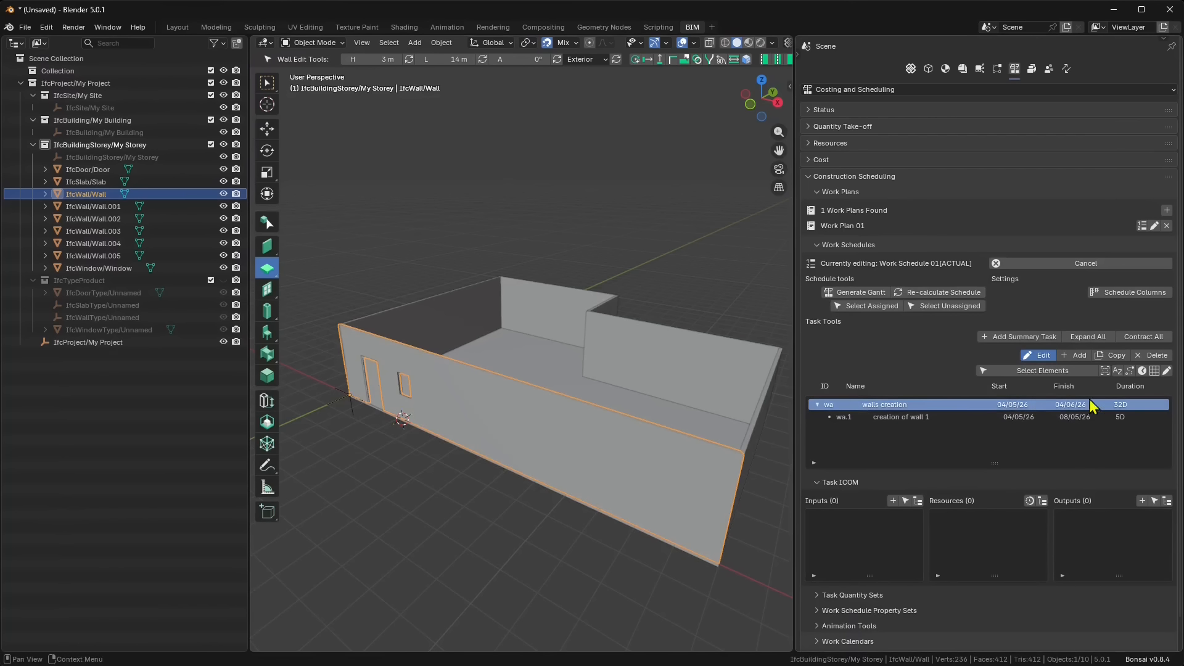
click(885, 417)
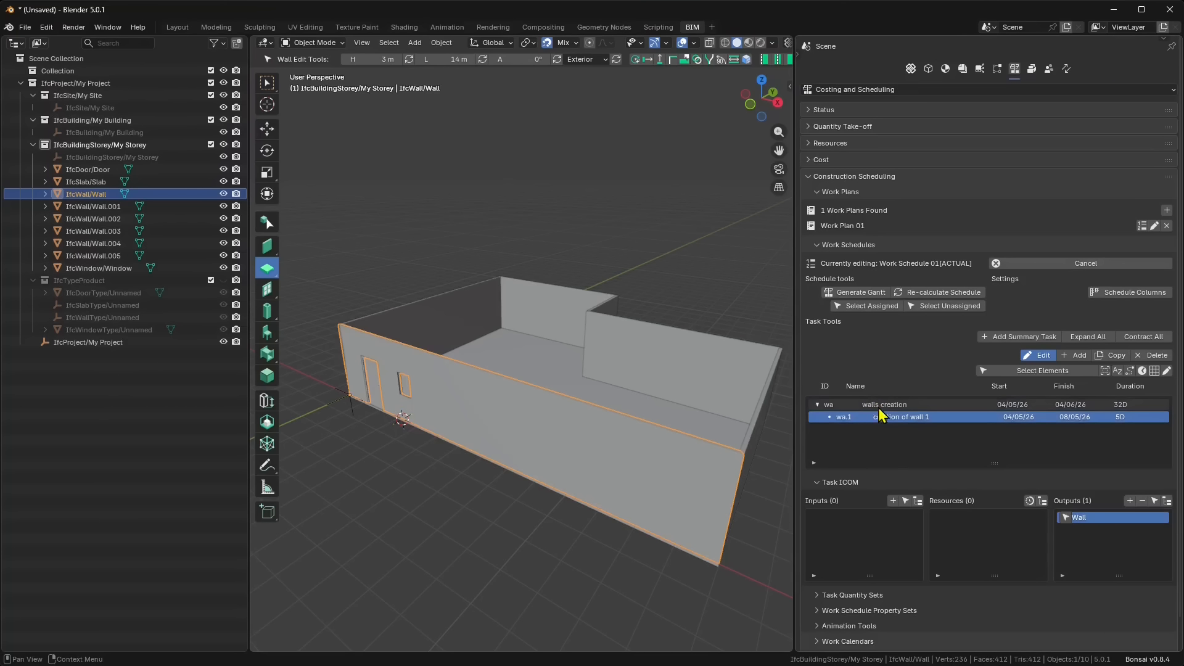
click(882, 407)
click(876, 420)
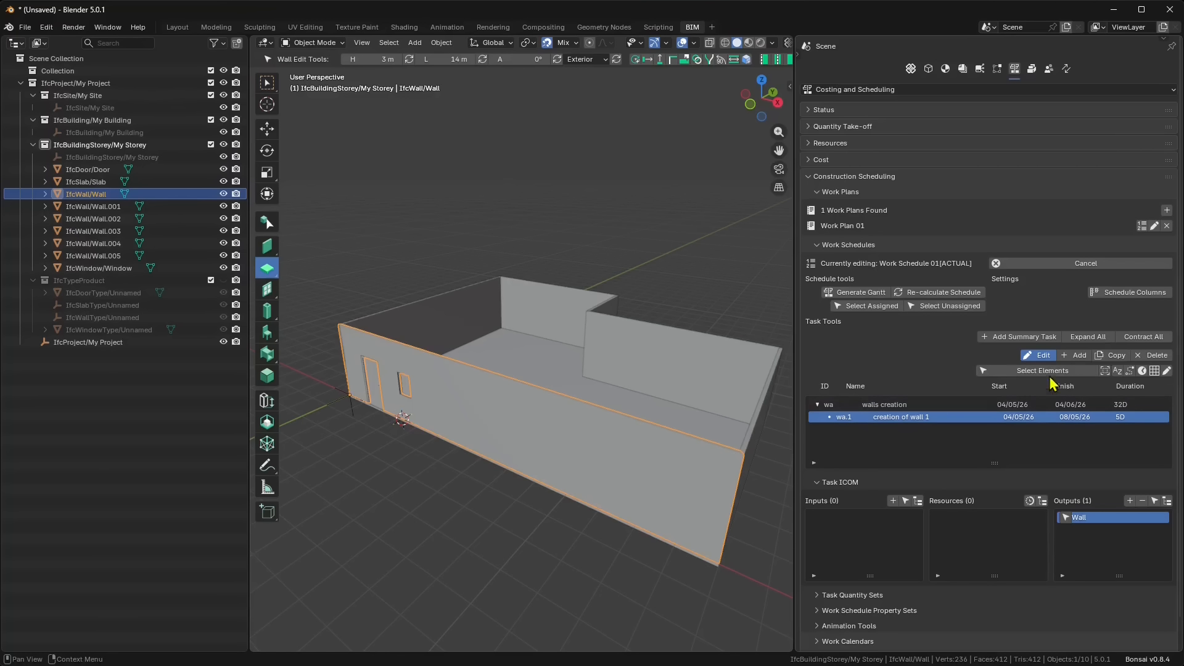
click(1078, 356)
click(876, 433)
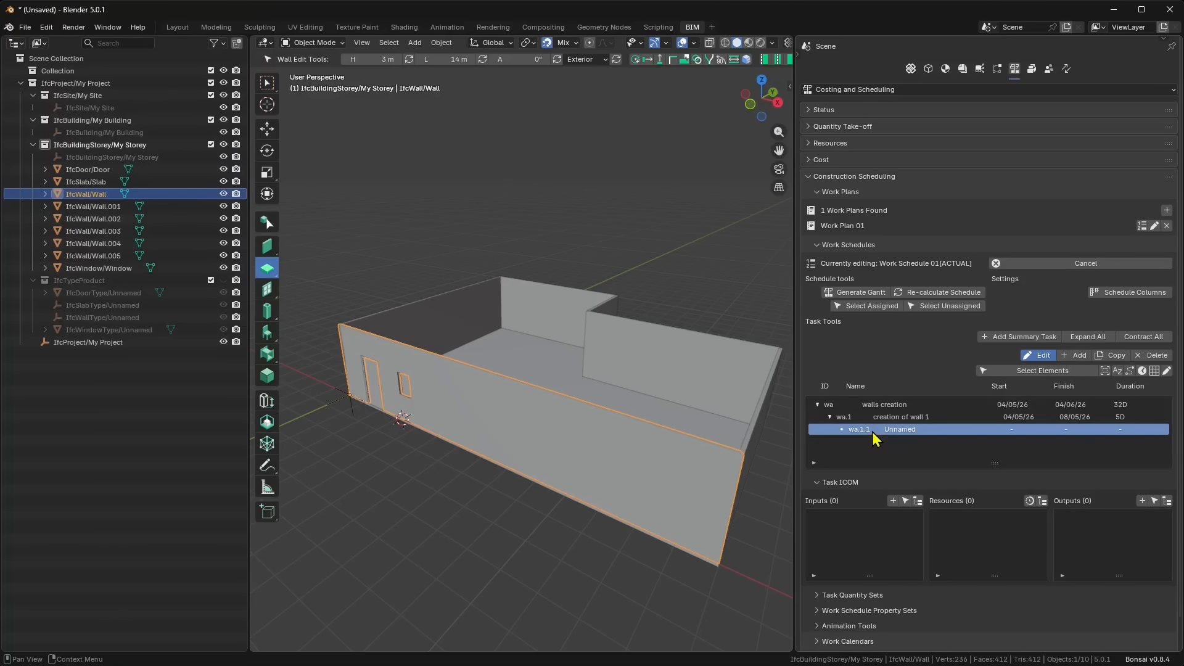
click(843, 416)
click(863, 430)
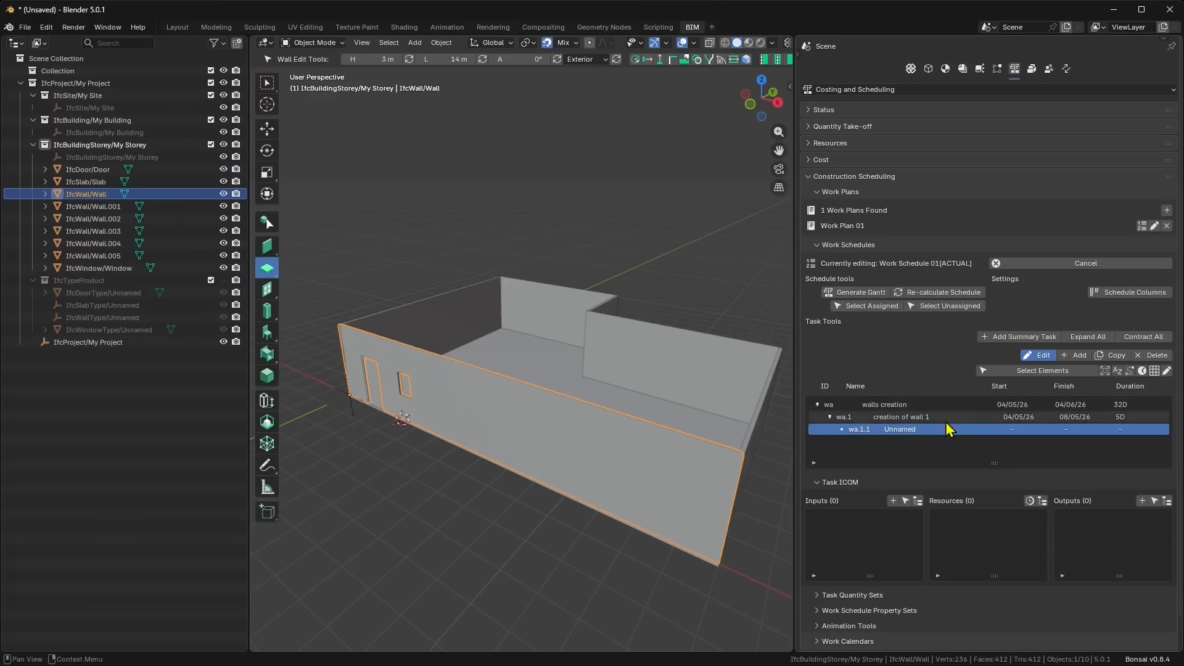
click(1154, 355)
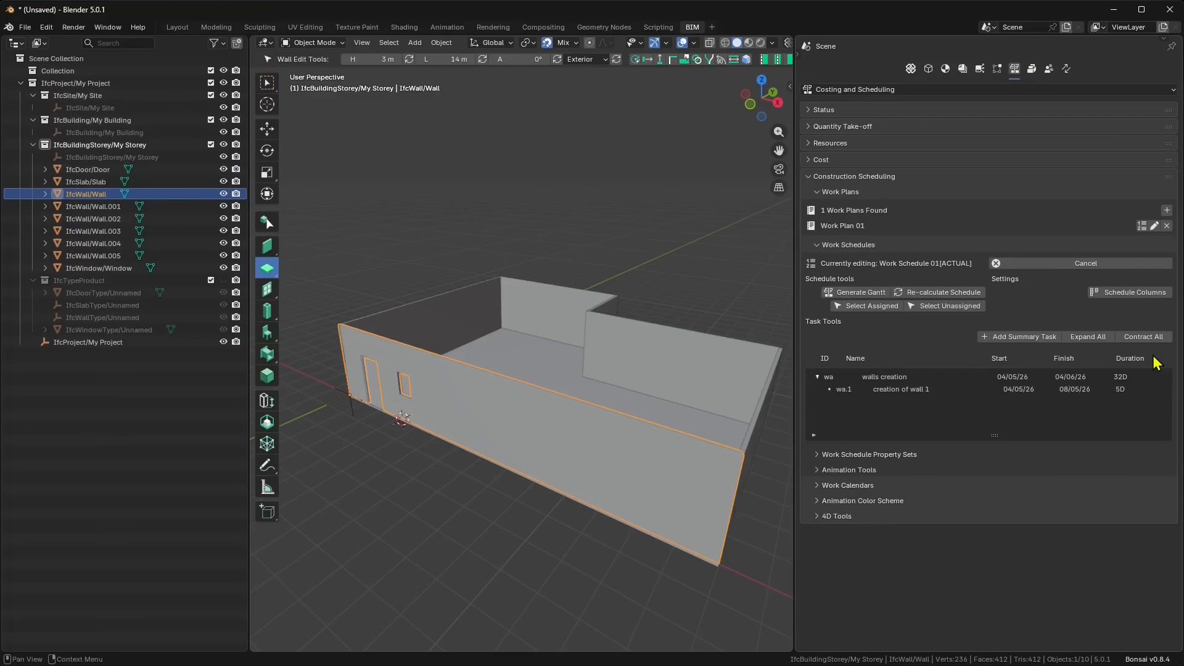
Add a second subtask under the walls creation summary task and name it creation of other walls.
click(862, 392)
click(862, 409)
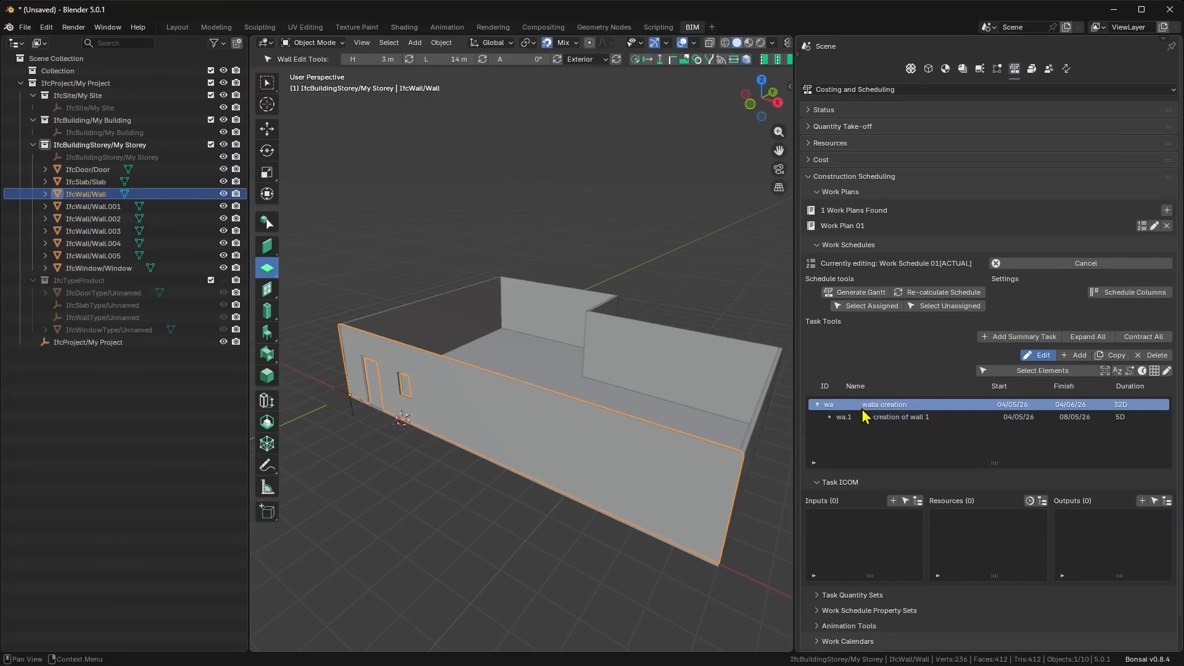
click(1076, 356)
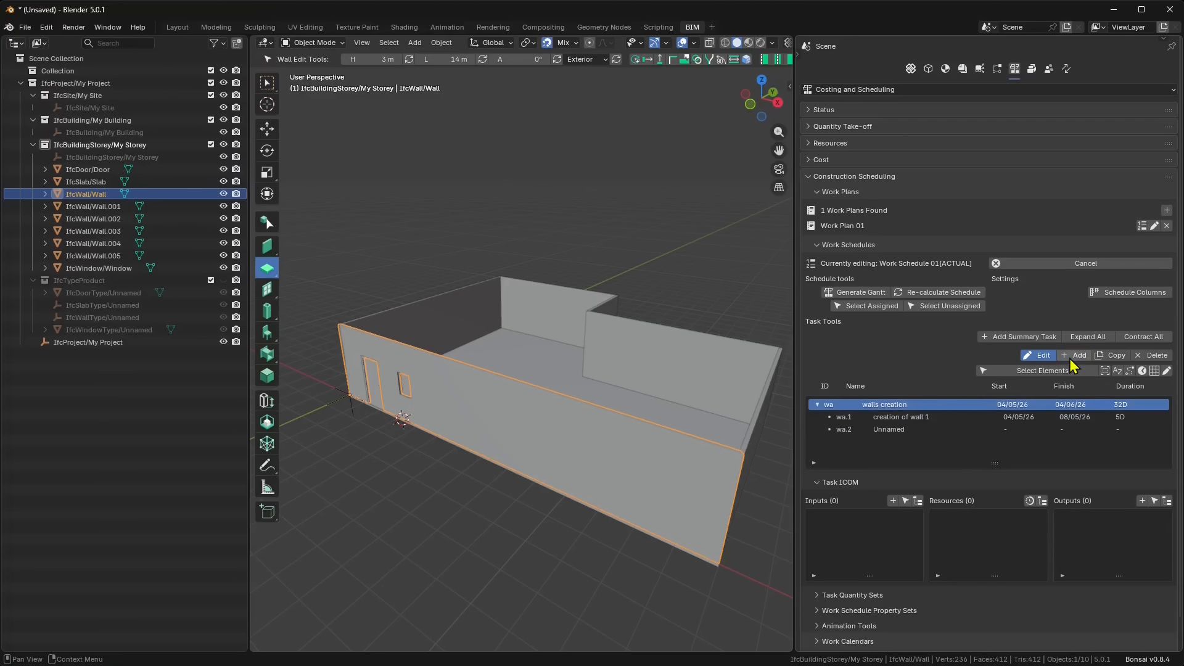
double_click(893, 430)
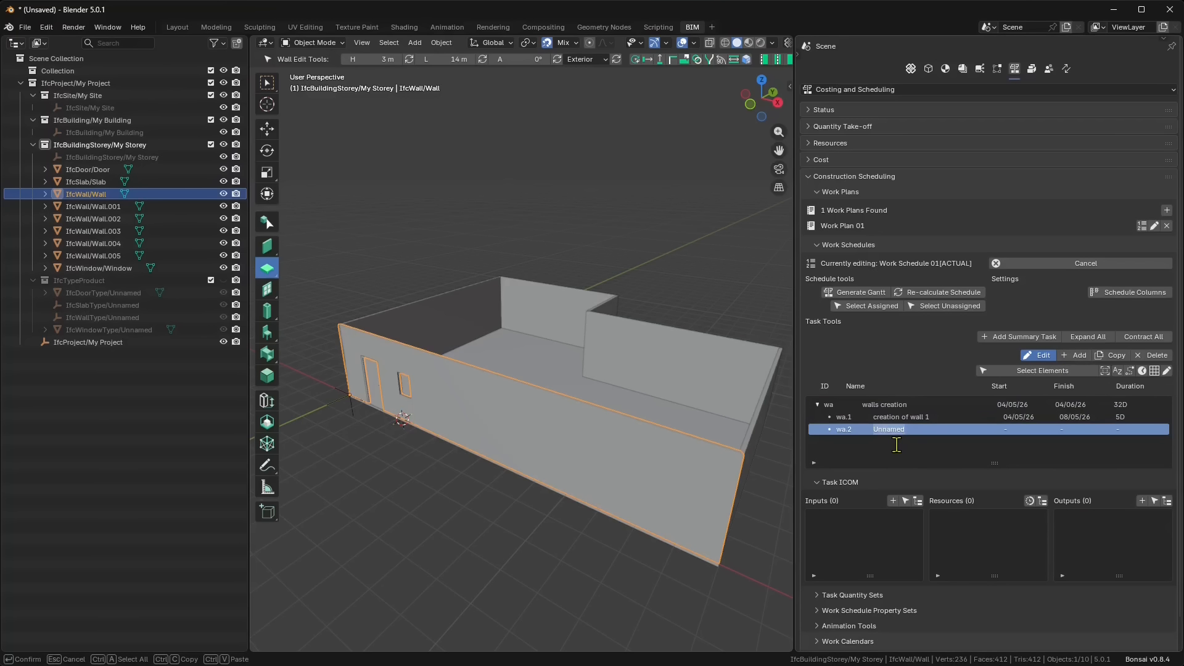
text(ce)
key(Return)
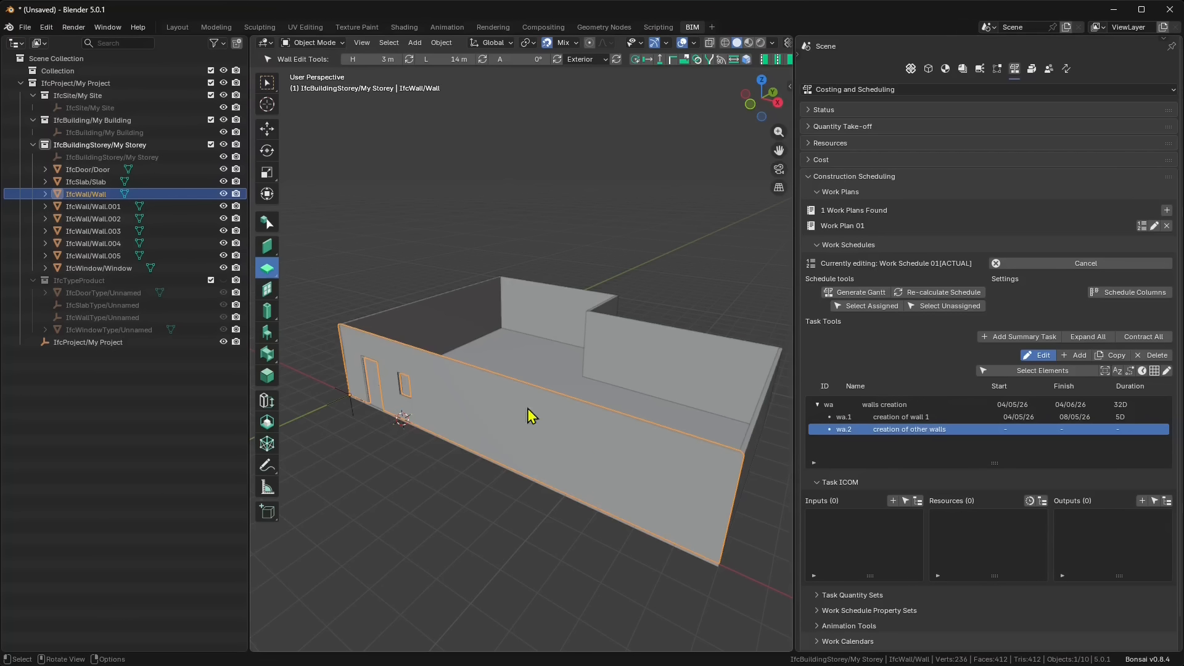
Assign Wall.001, Wall.002, Wall.004 and Wall.005 as outputs of the creation of other walls subtask.
click(469, 327)
shift+click(547, 314)
shift+click(683, 378)
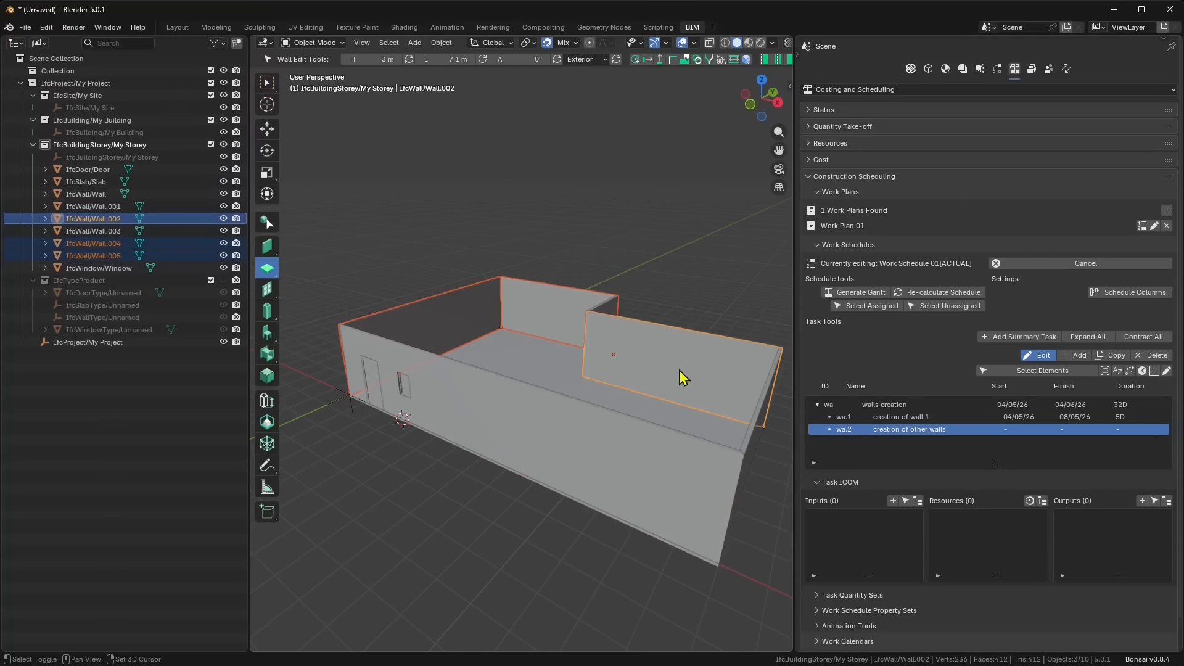
shift+click(753, 445)
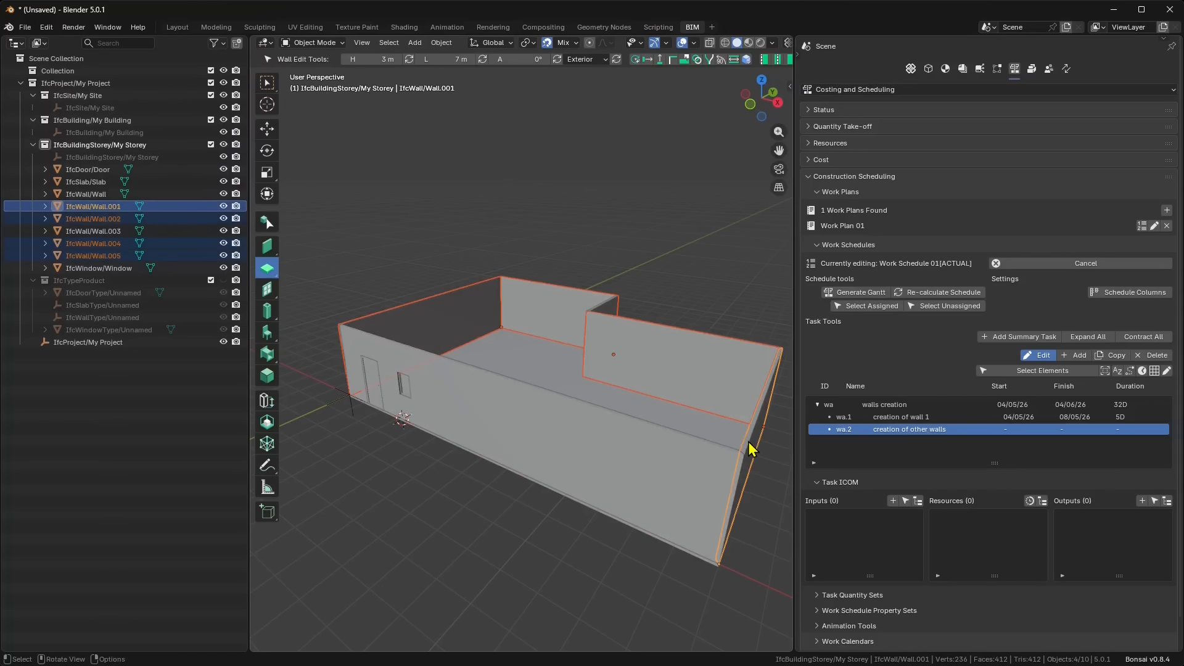
click(1154, 502)
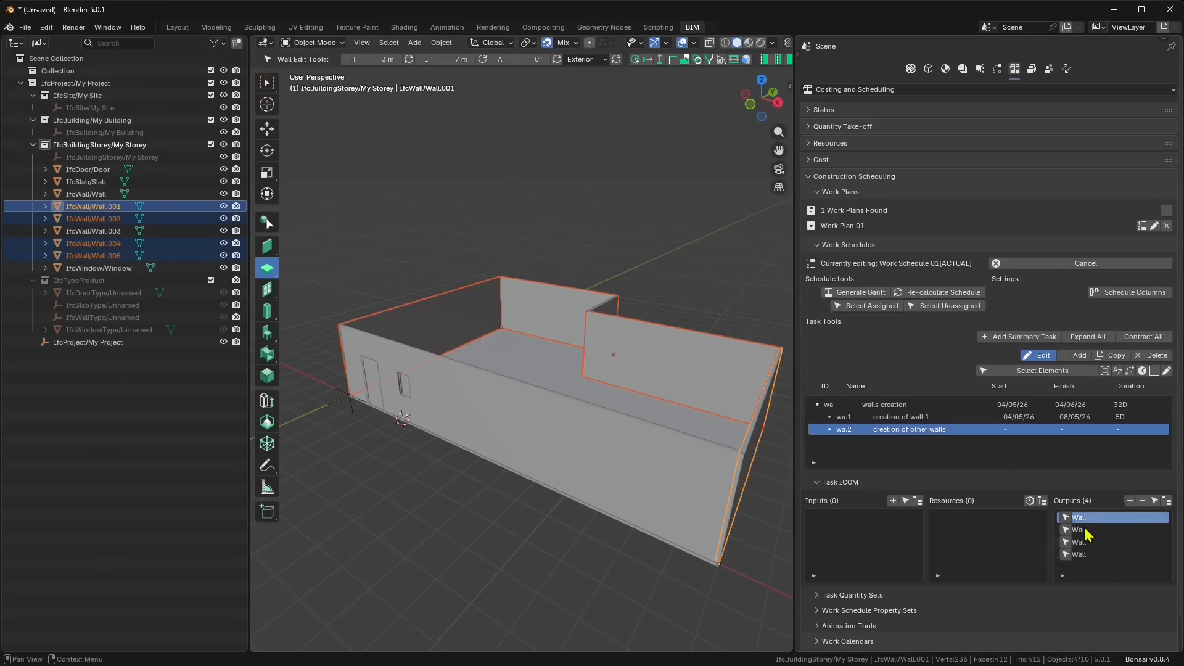
Set the creation of other walls subtask to start on 08/05/26 and finish on 18/05/26.
double_click(1009, 431)
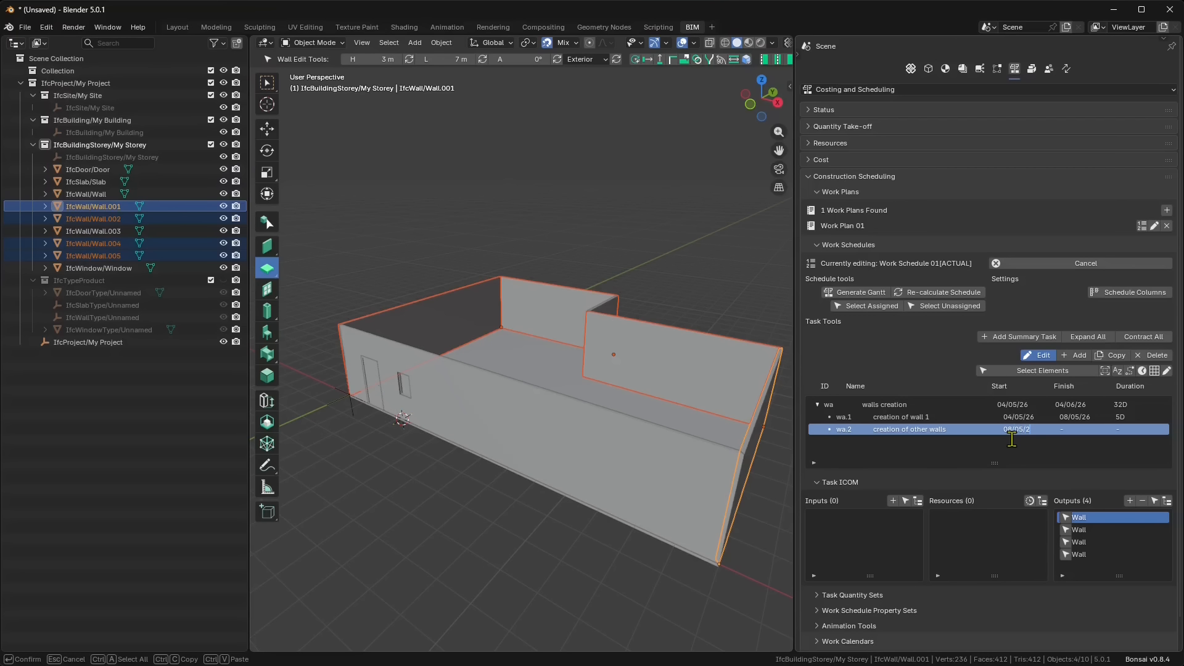
text(6)
key(Return)
double_click(1064, 430)
text(18/05/)
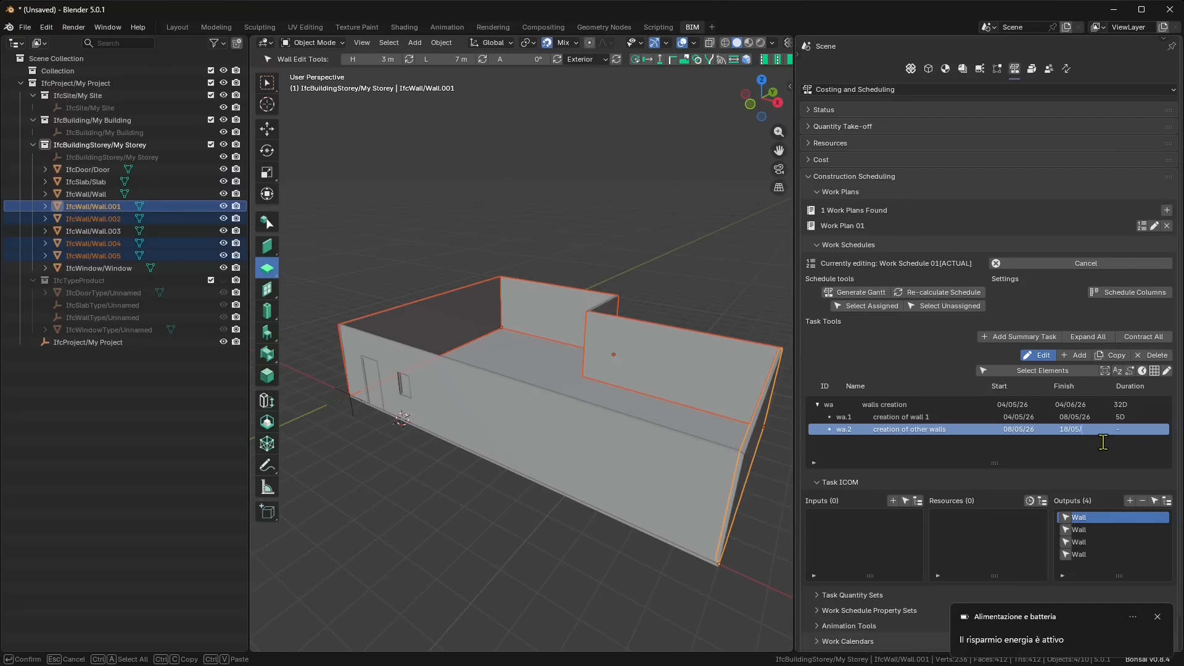
text(2026)
key(Return)
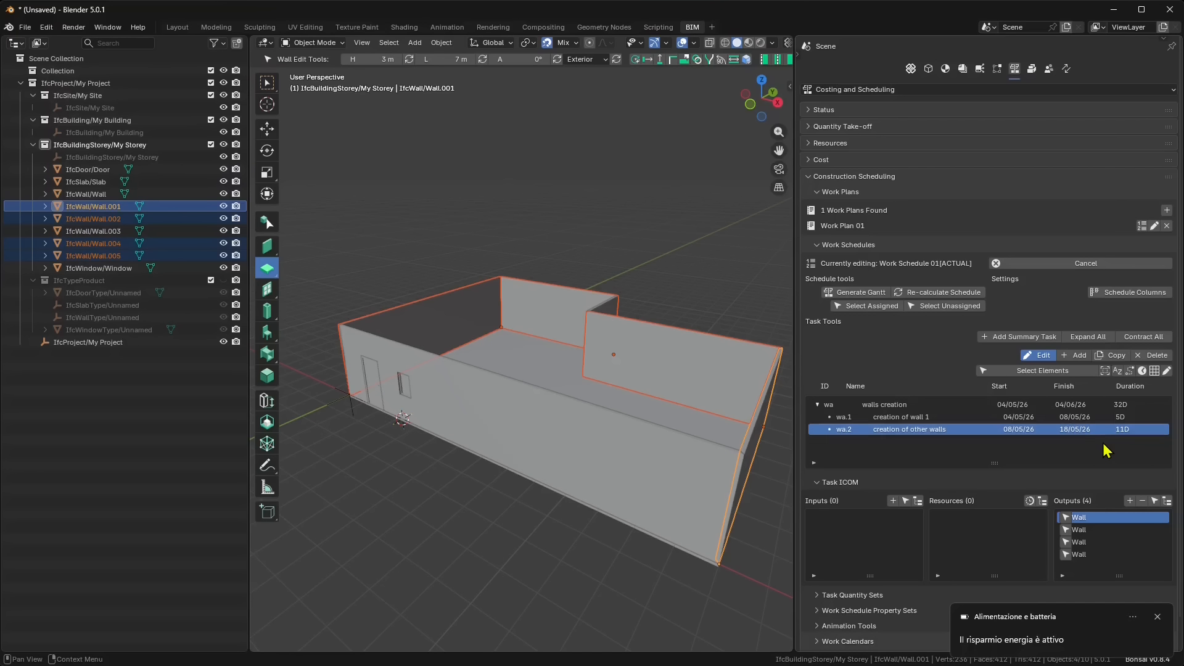
Add a new summary task with the ID dw and the name doors and windows.
click(993, 337)
click(832, 442)
double_click(832, 442)
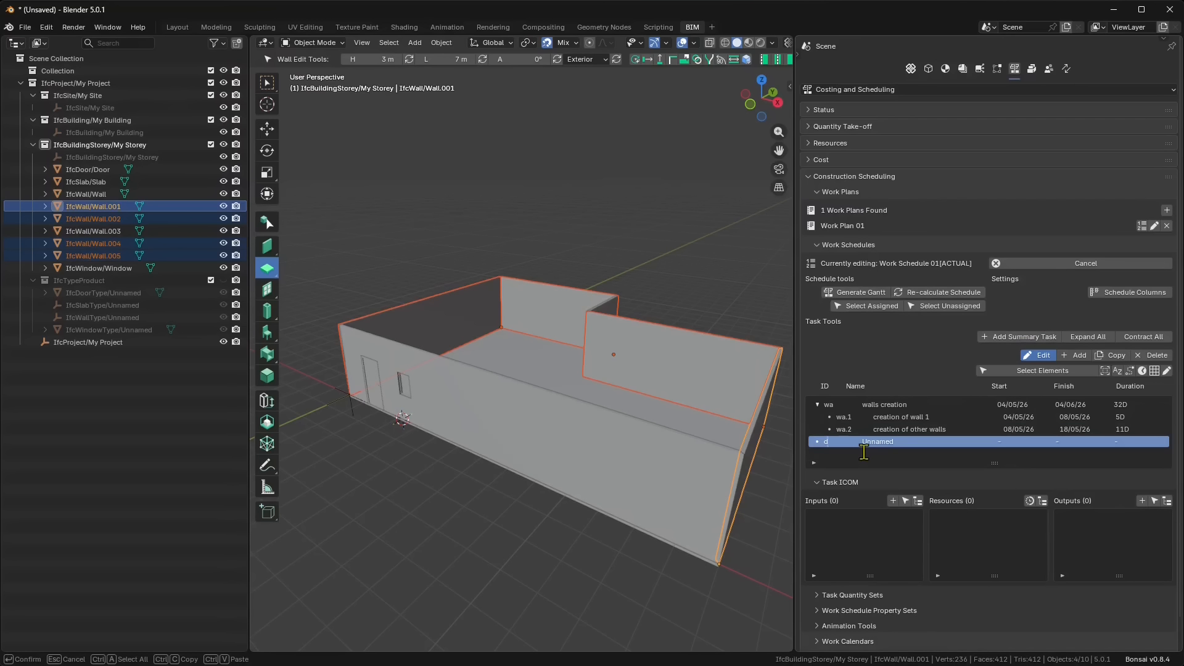
text(dw)
key(Return)
double_click(881, 441)
key(Return)
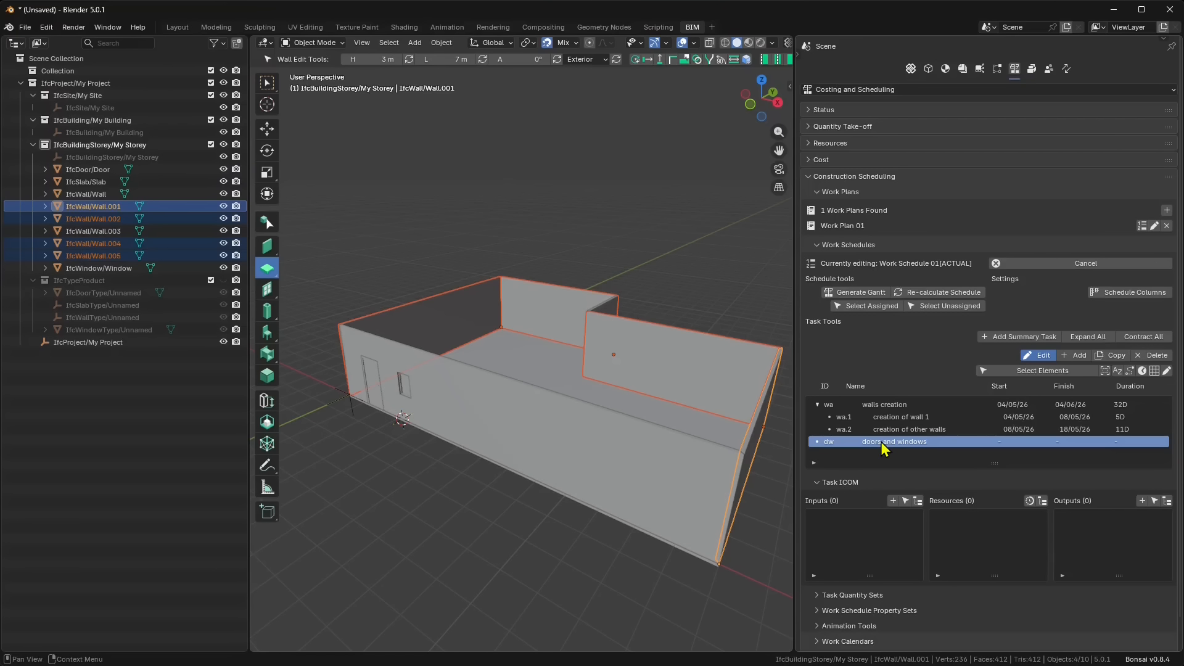
Add two subtasks under the doors and windows summary task.
scroll(921, 437, down, 1)
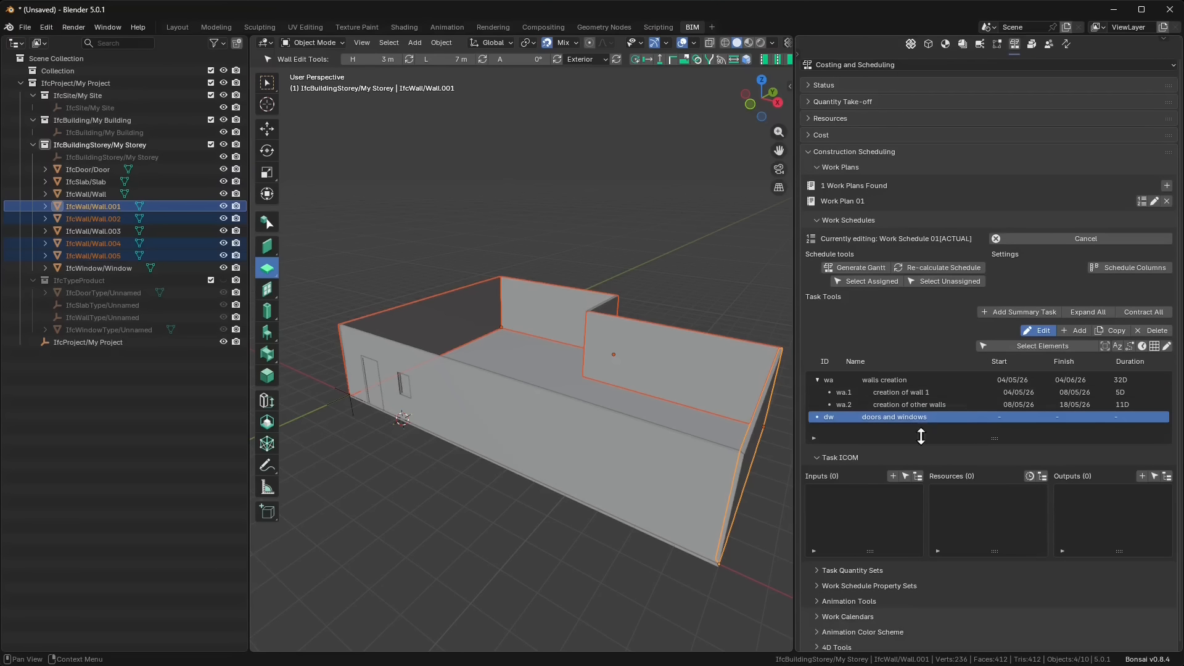
click(1077, 332)
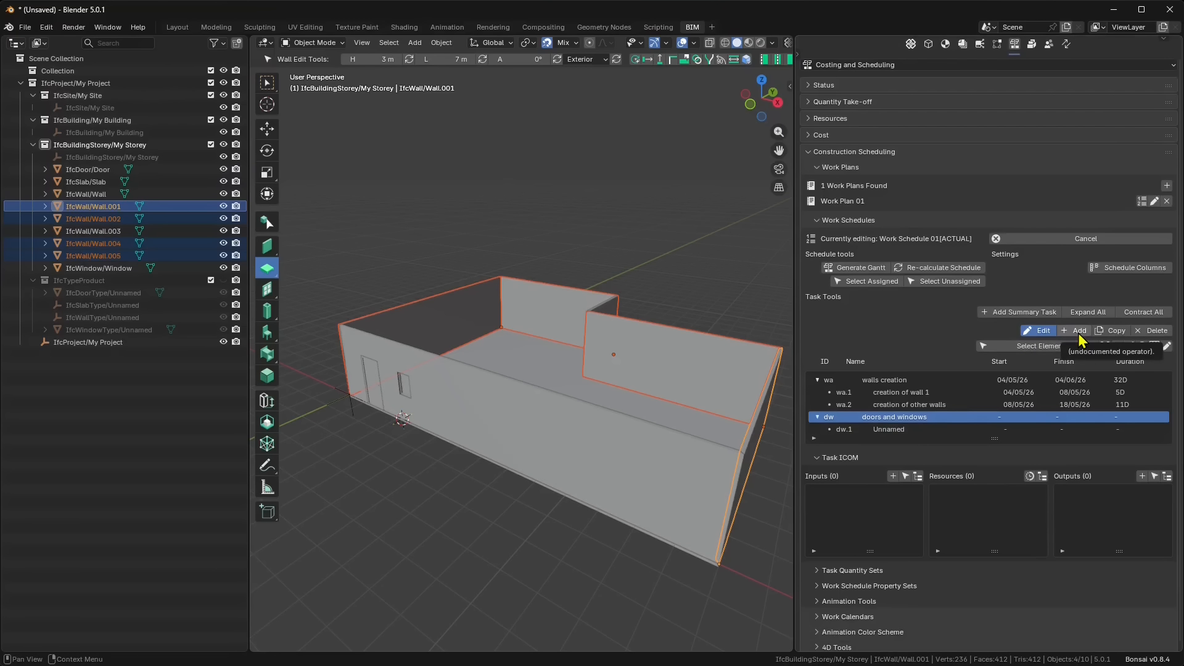
click(1077, 332)
Name the subtasks of doors and windows: dw.1 as Door and dw.2 as Window.
scroll(895, 407, down, 1)
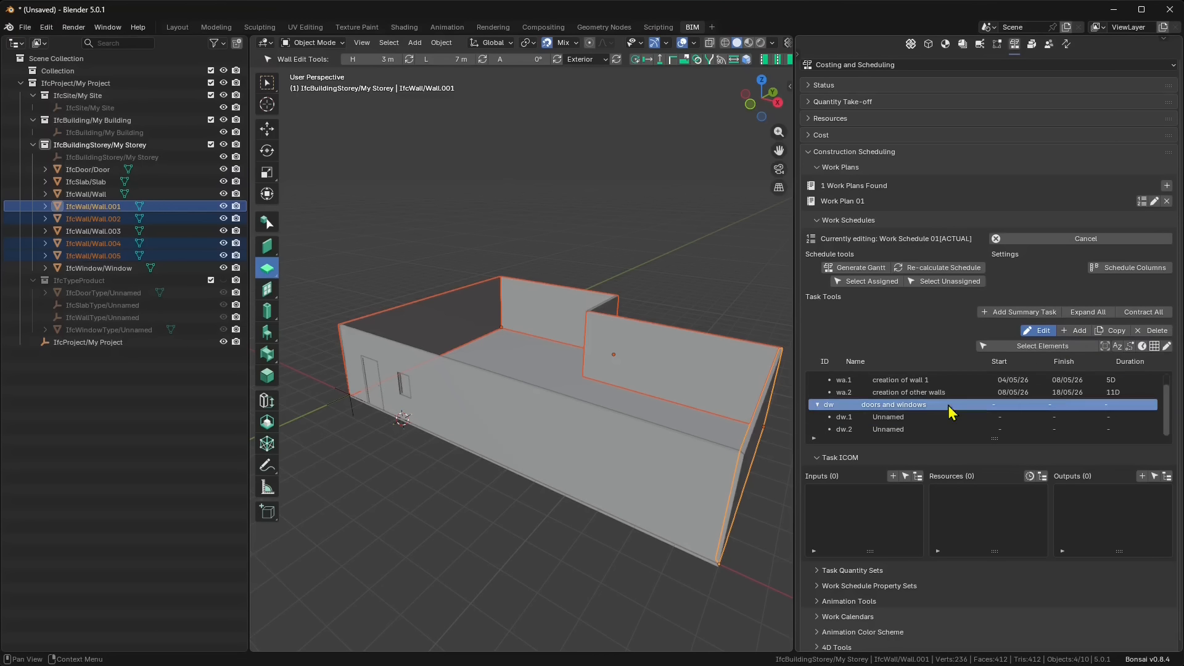
click(884, 418)
double_click(888, 417)
text(Door)
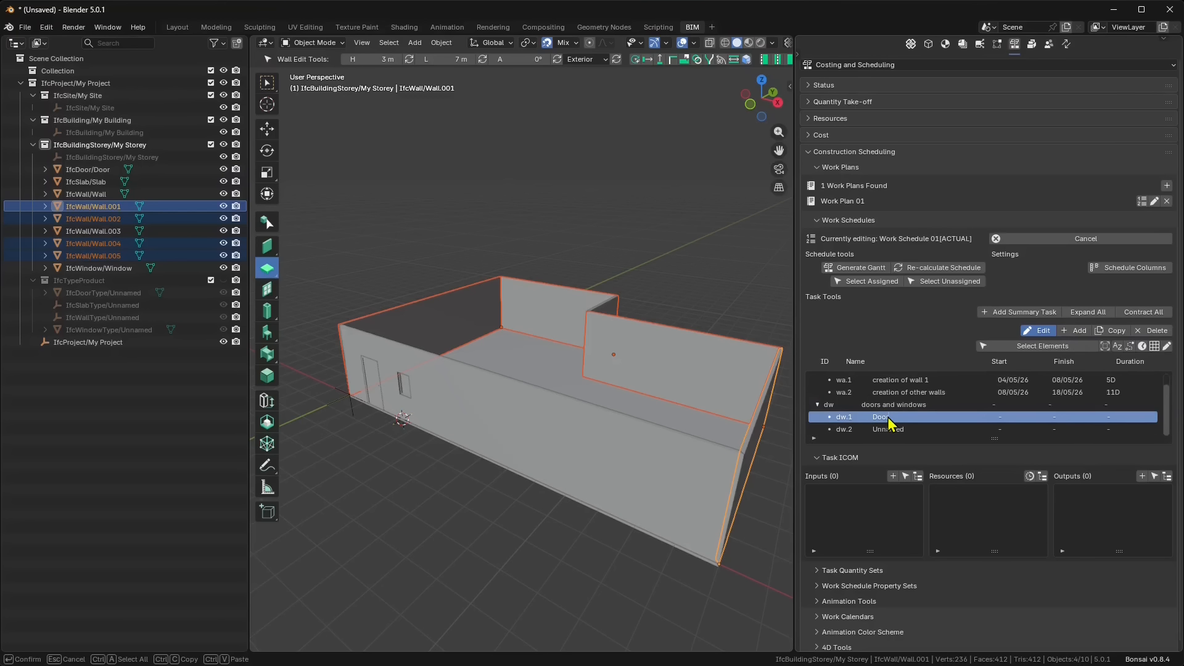
key(Return)
double_click(899, 430)
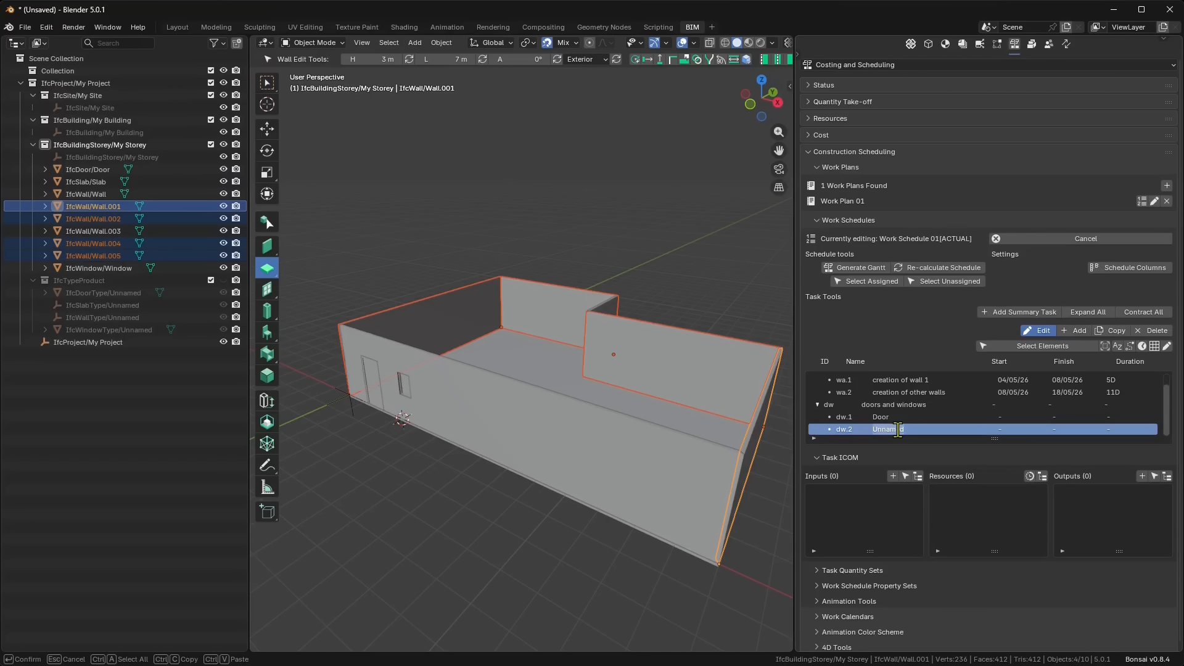
text(Window)
key(Return)
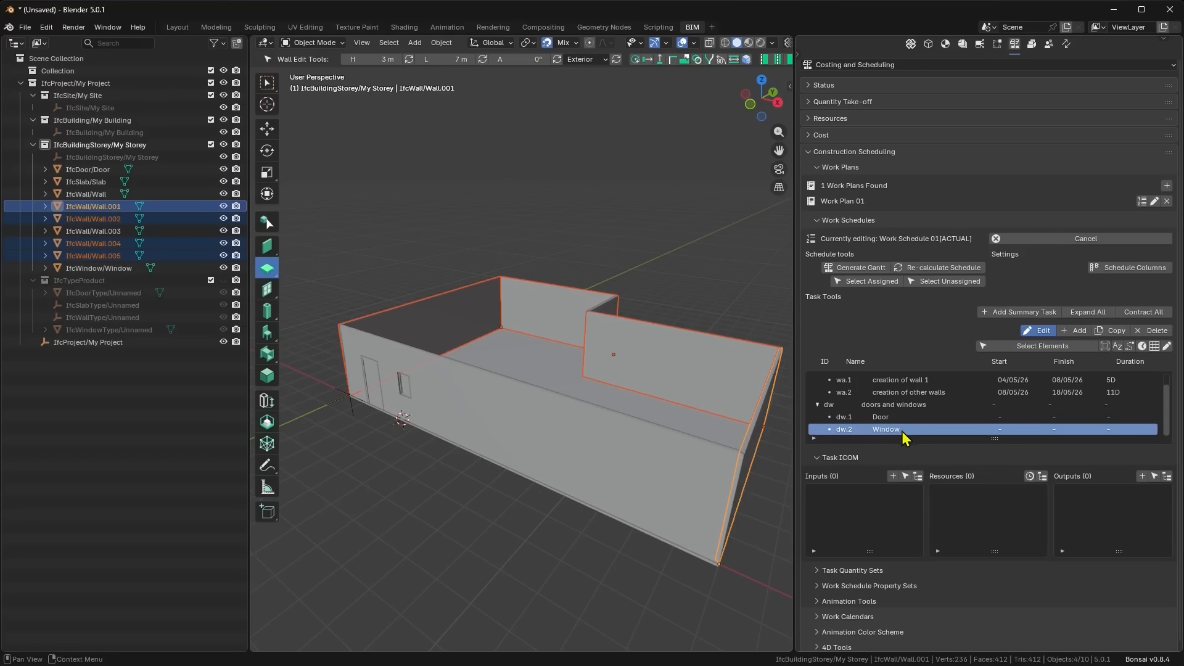
Enlarge the task list and assign the model's door as the output of the Door subtask.
drag(995, 439, 995, 476)
click(887, 430)
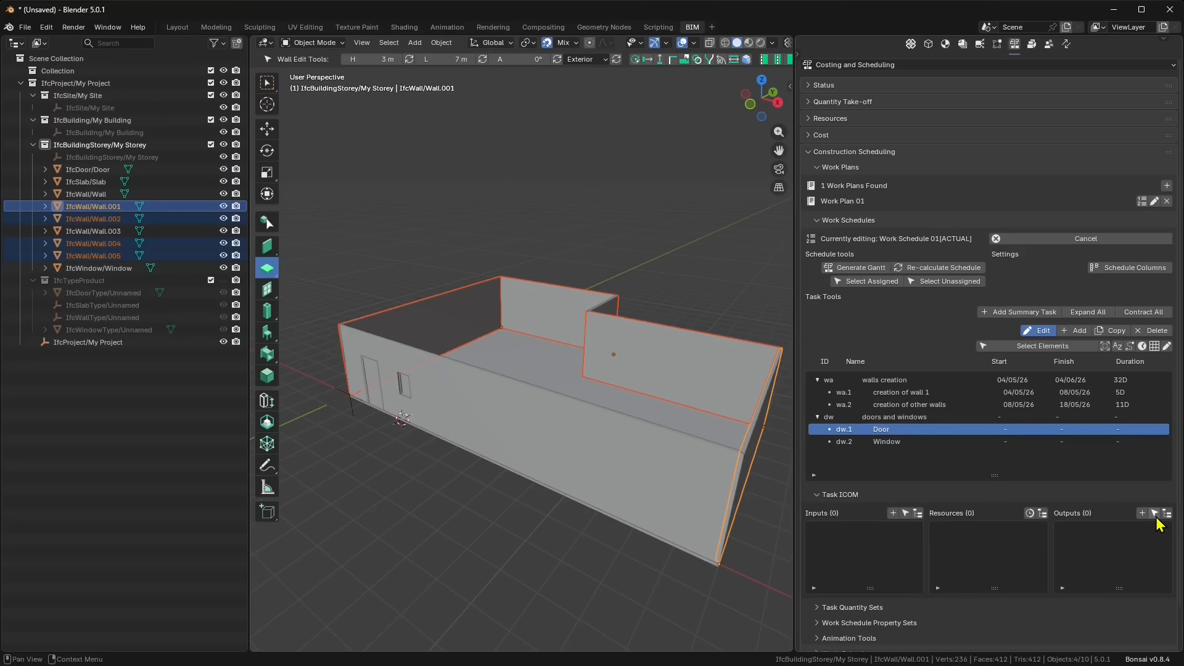
click(372, 391)
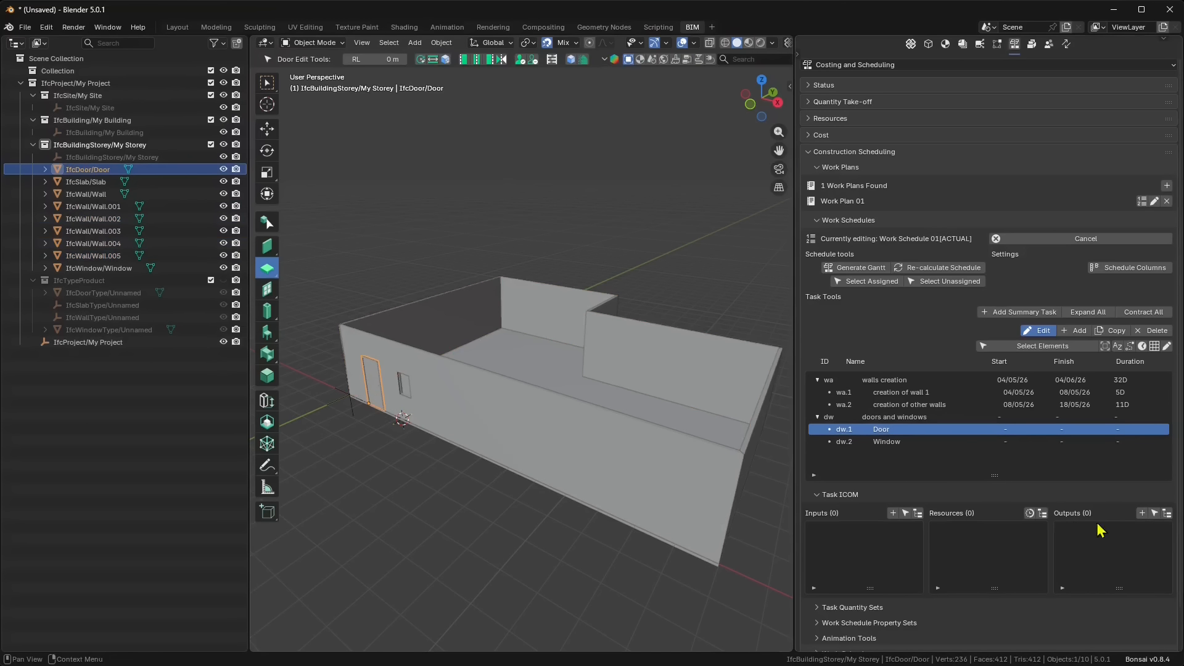
click(1143, 514)
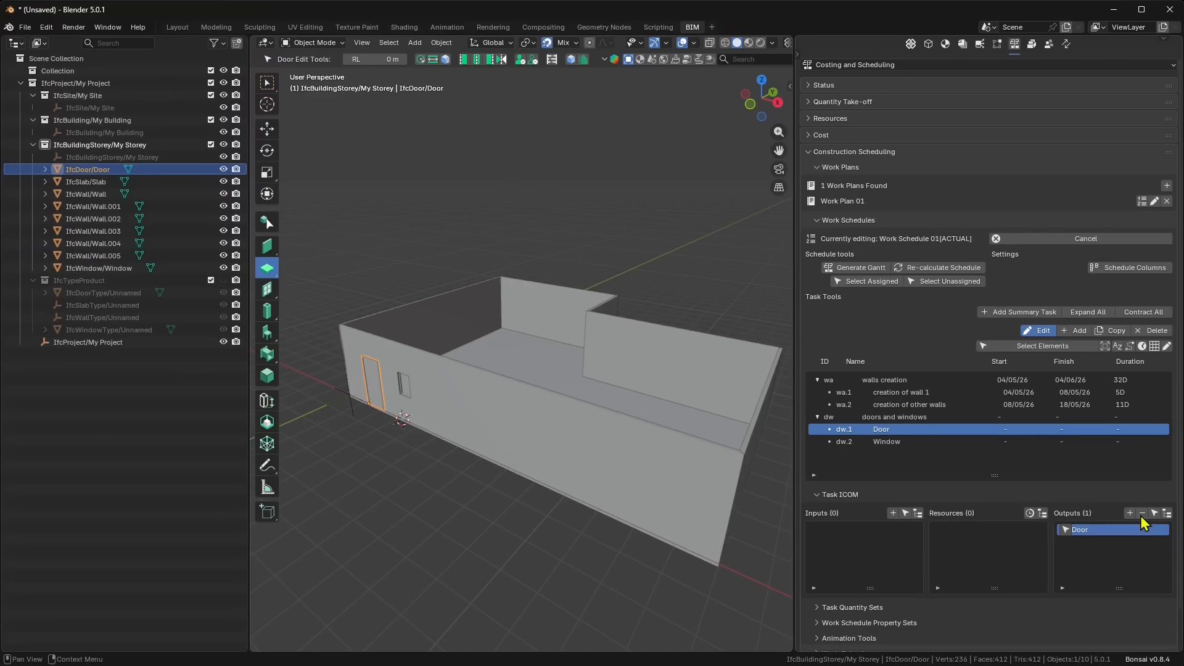
Assign the model's window as the output of the Window subtask.
click(405, 387)
click(845, 442)
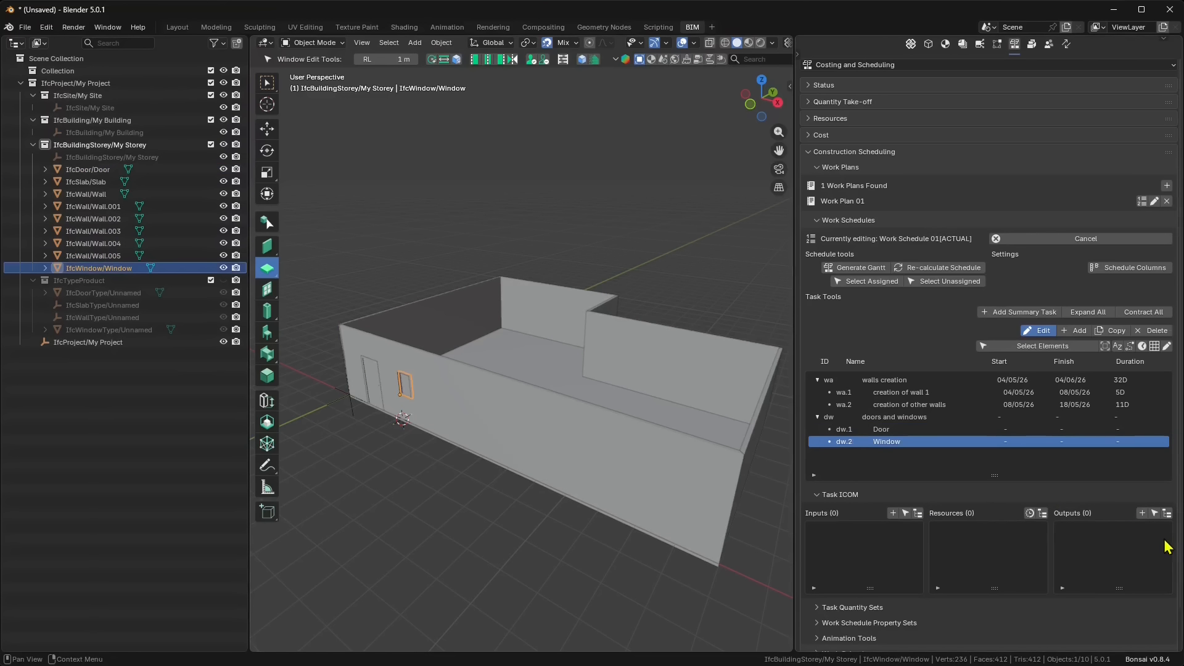
click(1144, 515)
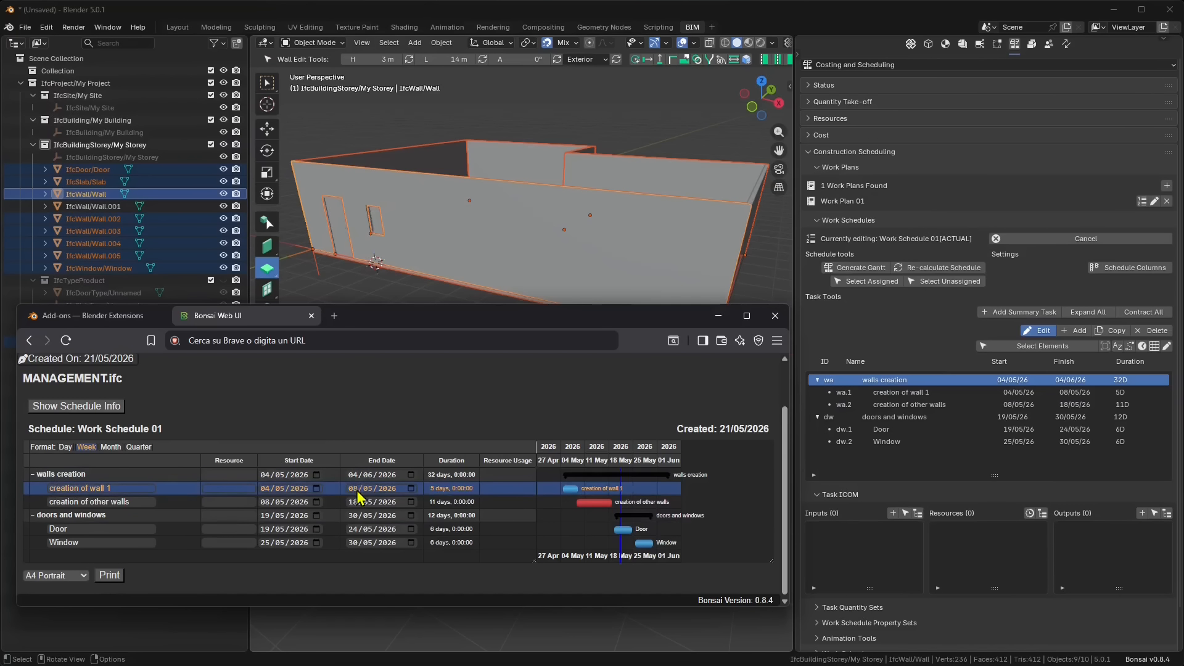
In the Gantt chart, set the start date of the walls creation summary task to 01/05/2026.
mouse_move(597, 505)
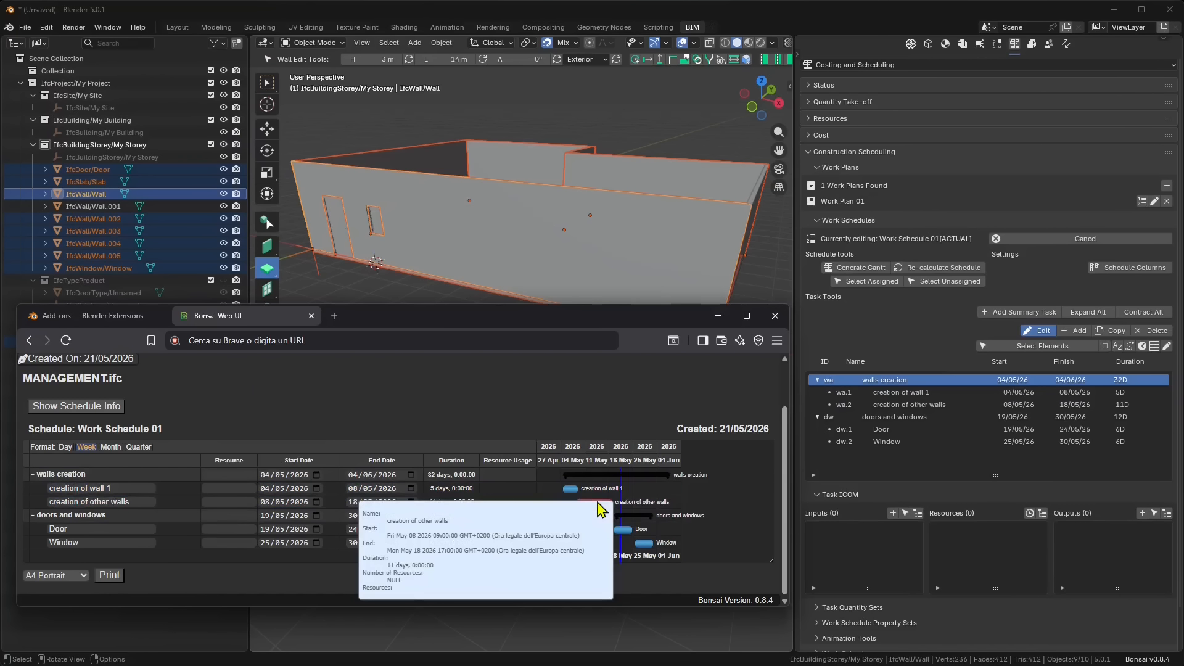
click(317, 475)
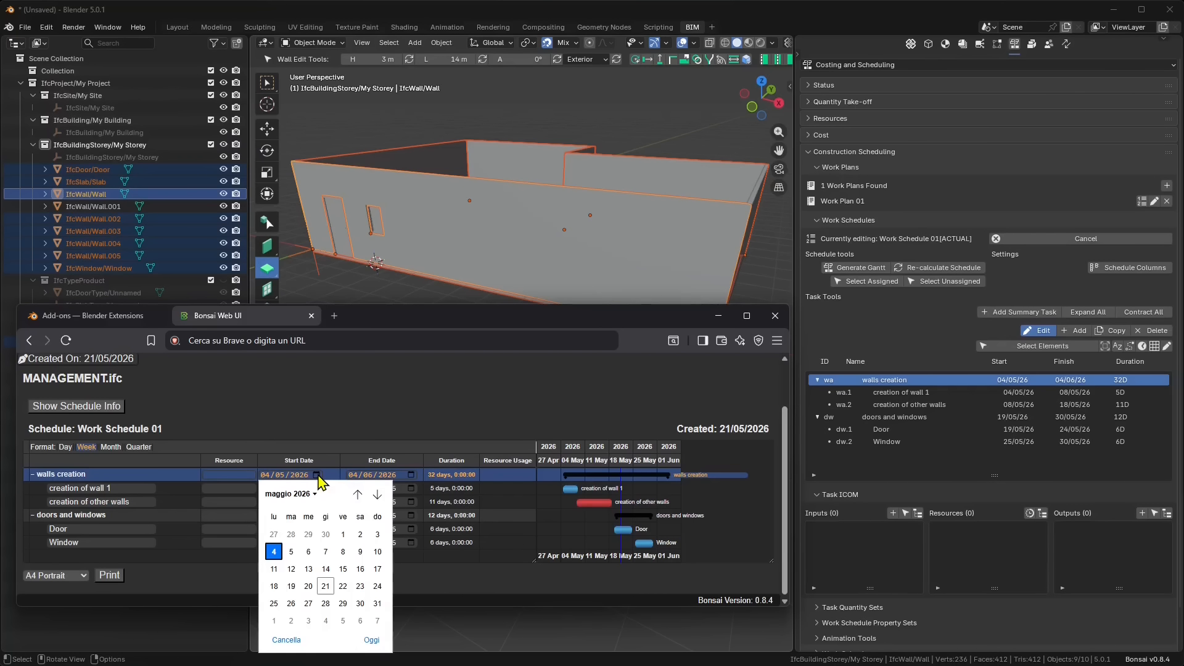
click(343, 535)
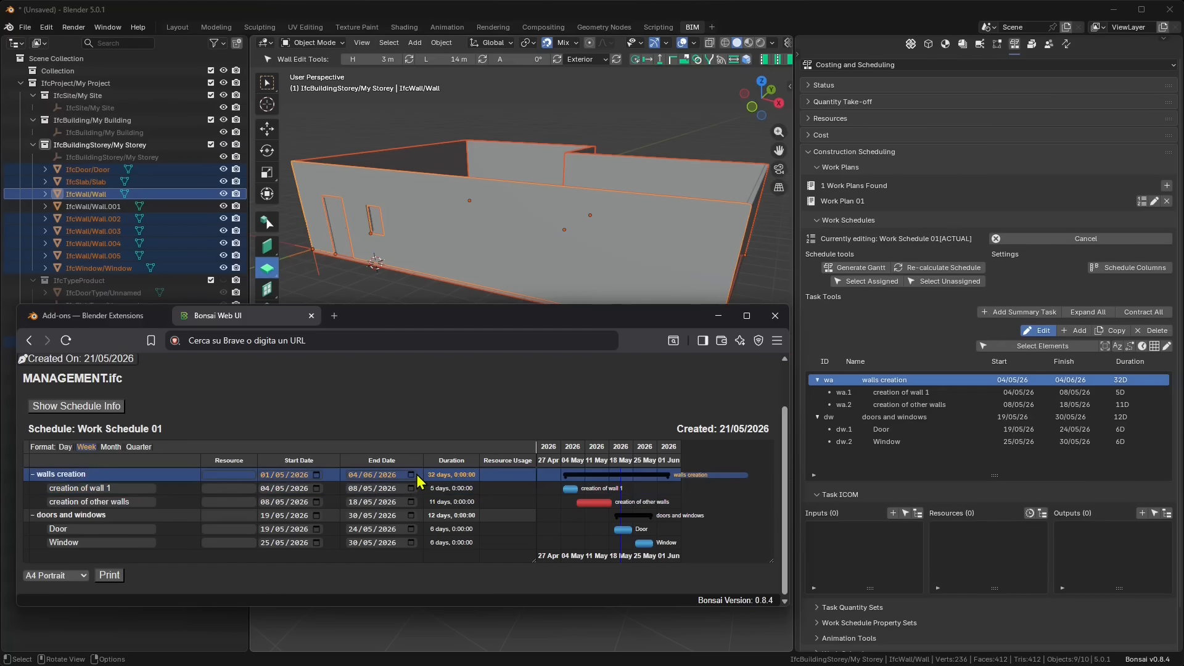
mouse_move(377, 516)
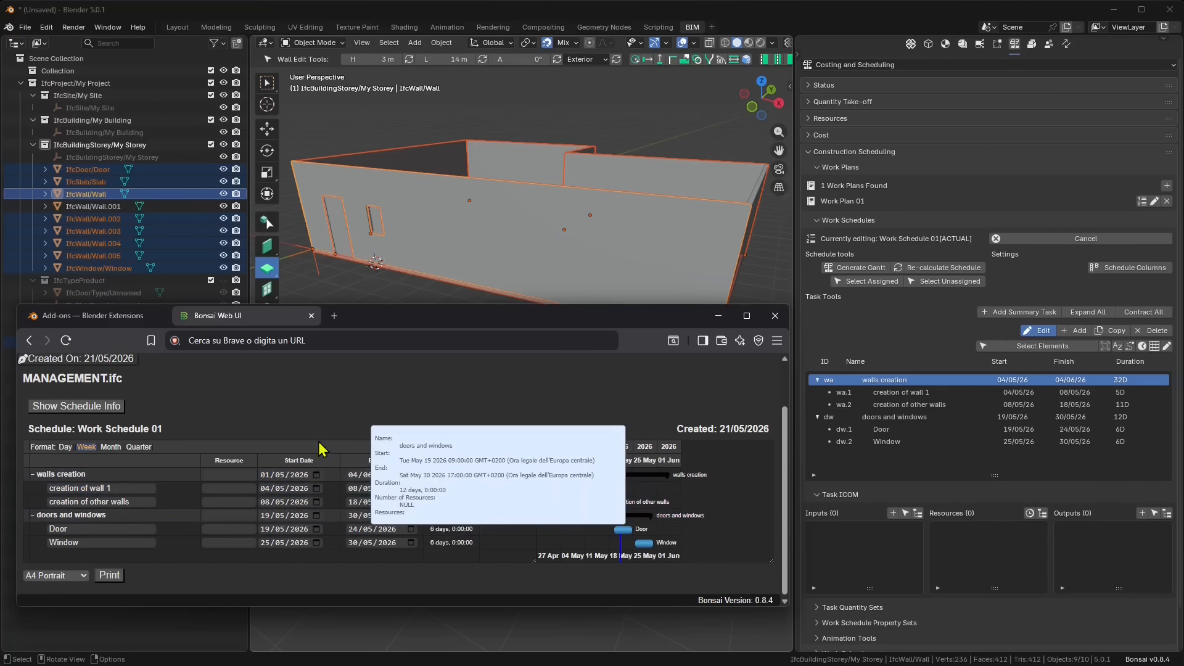
scroll(421, 467, up, 1)
scroll(421, 467, down, 1)
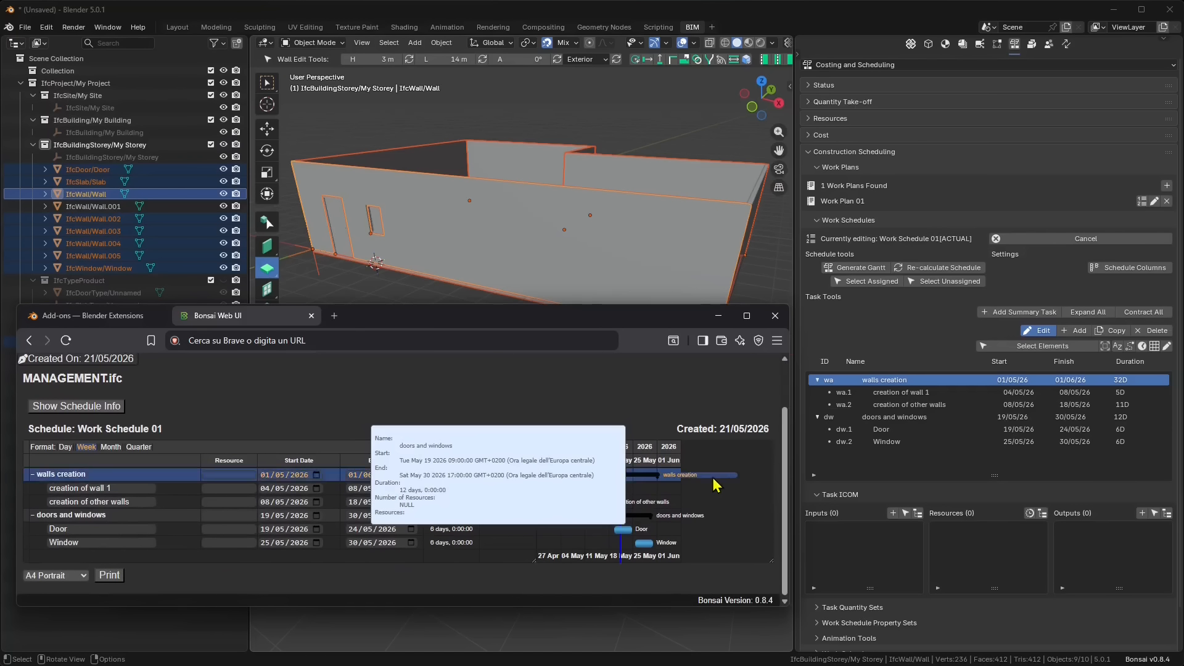
Set the end date of walls creation to 18/05/2026 in the Gantt chart, and return to Blender.
drag(659, 475, 652, 477)
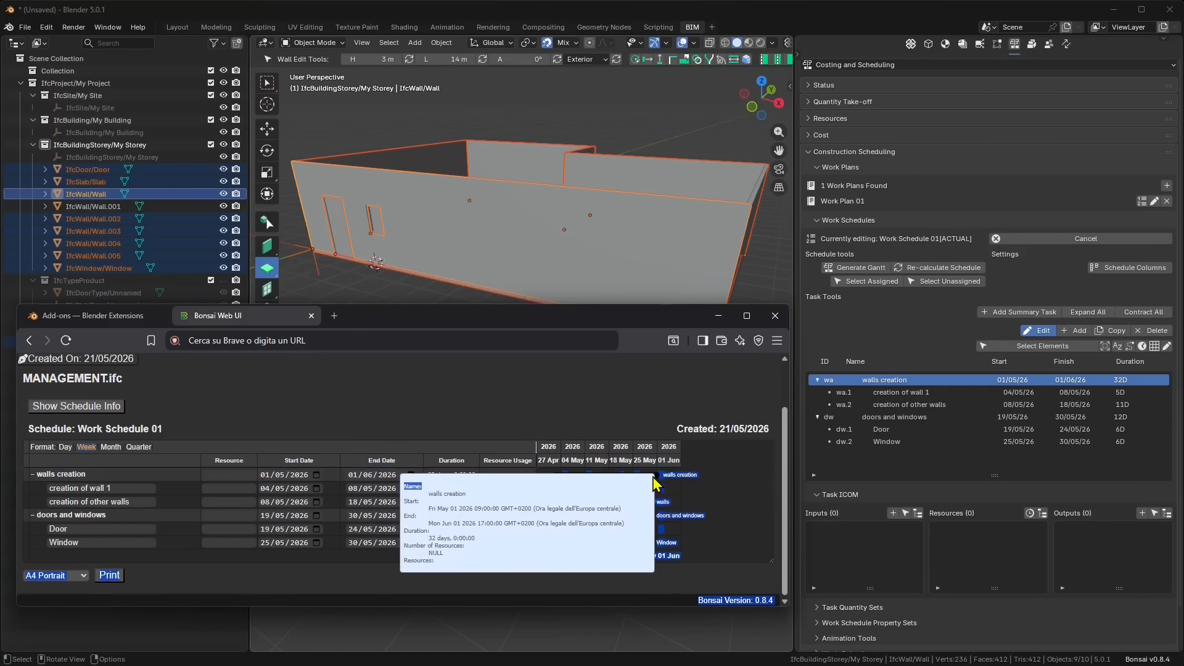
click(478, 427)
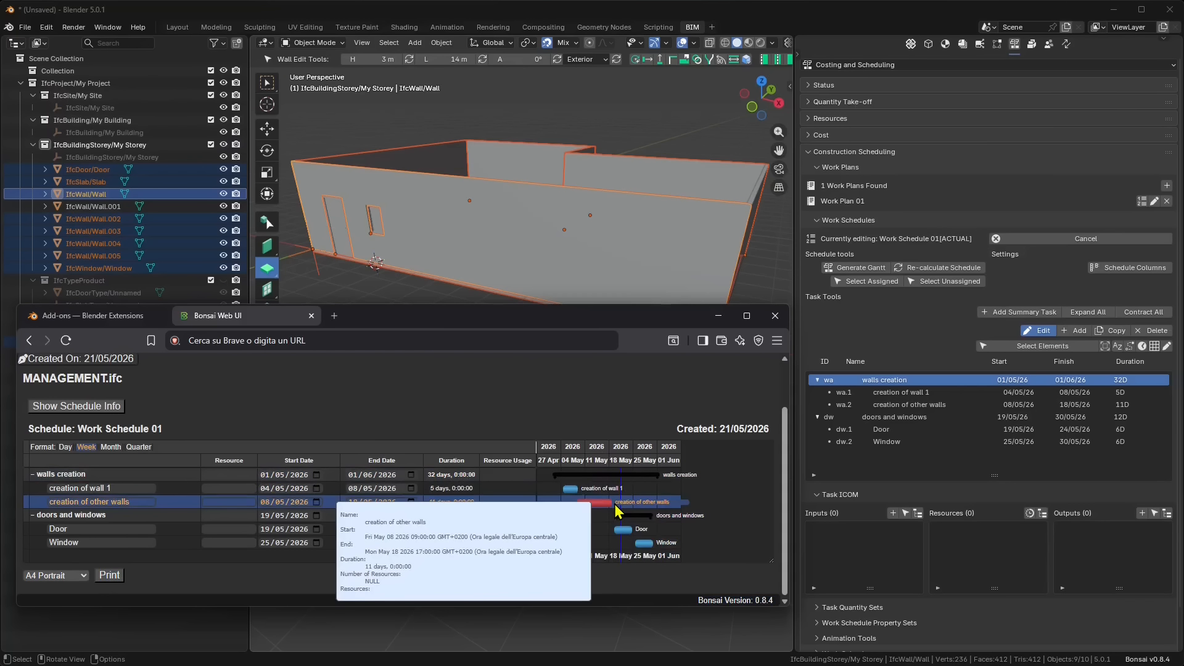
click(411, 476)
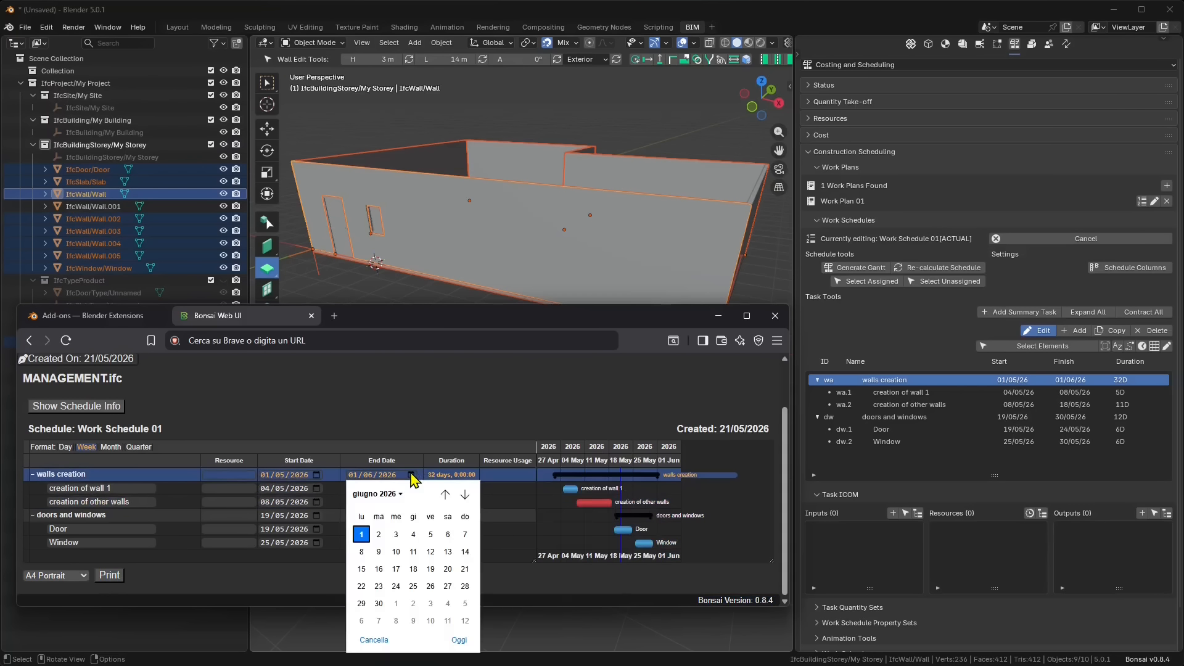
click(445, 494)
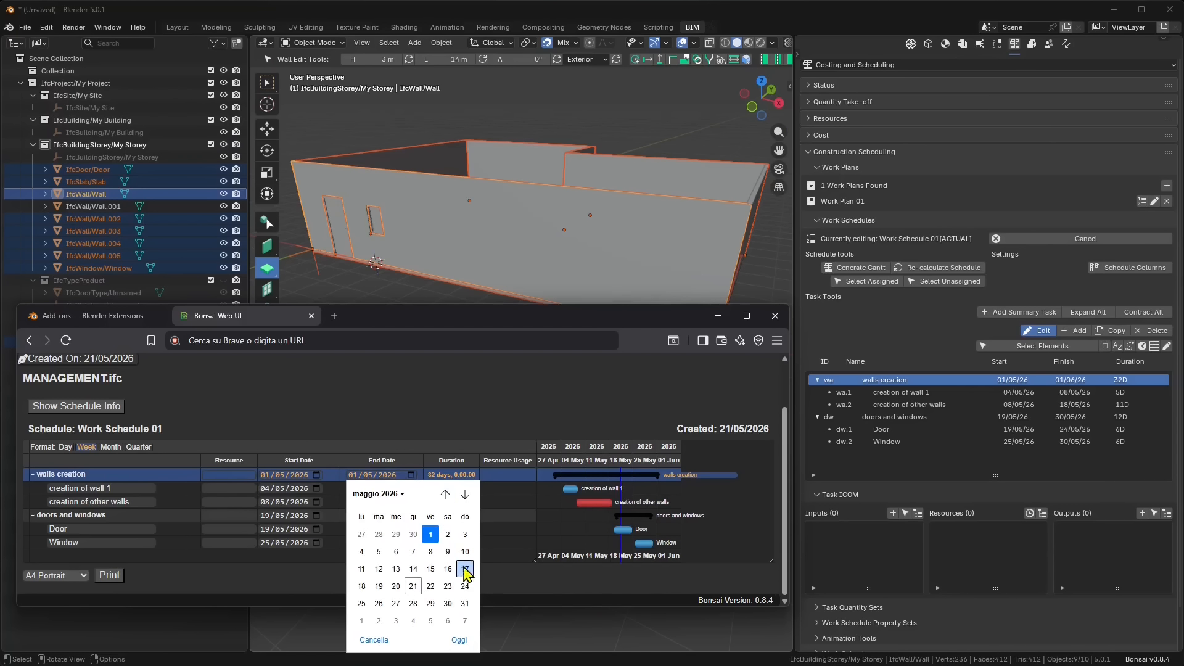
click(362, 586)
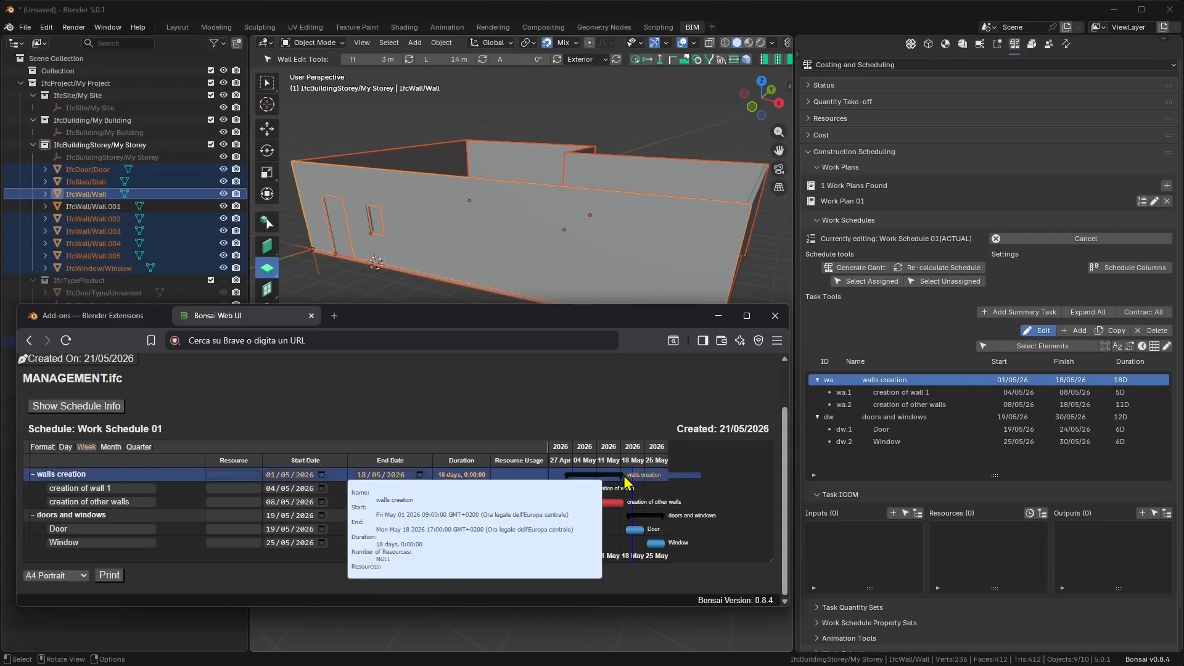
mouse_move(645, 525)
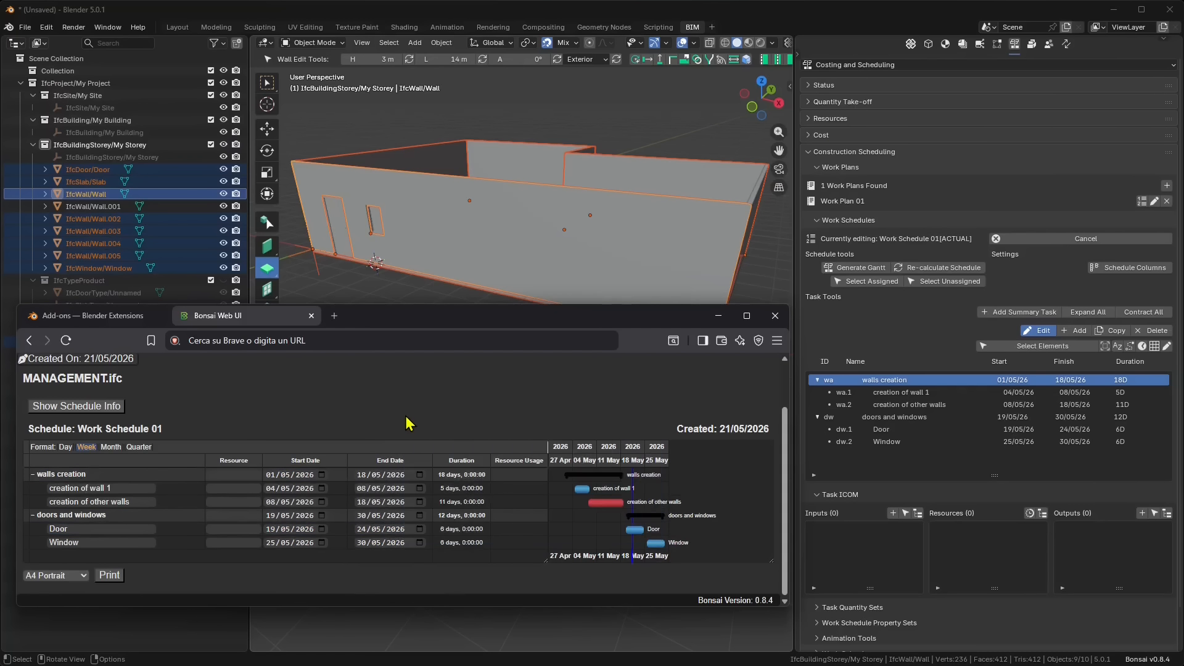
click(231, 475)
click(246, 408)
click(718, 315)
Start editing the project resources and add a crew named Workers.
scroll(817, 145, up, 1)
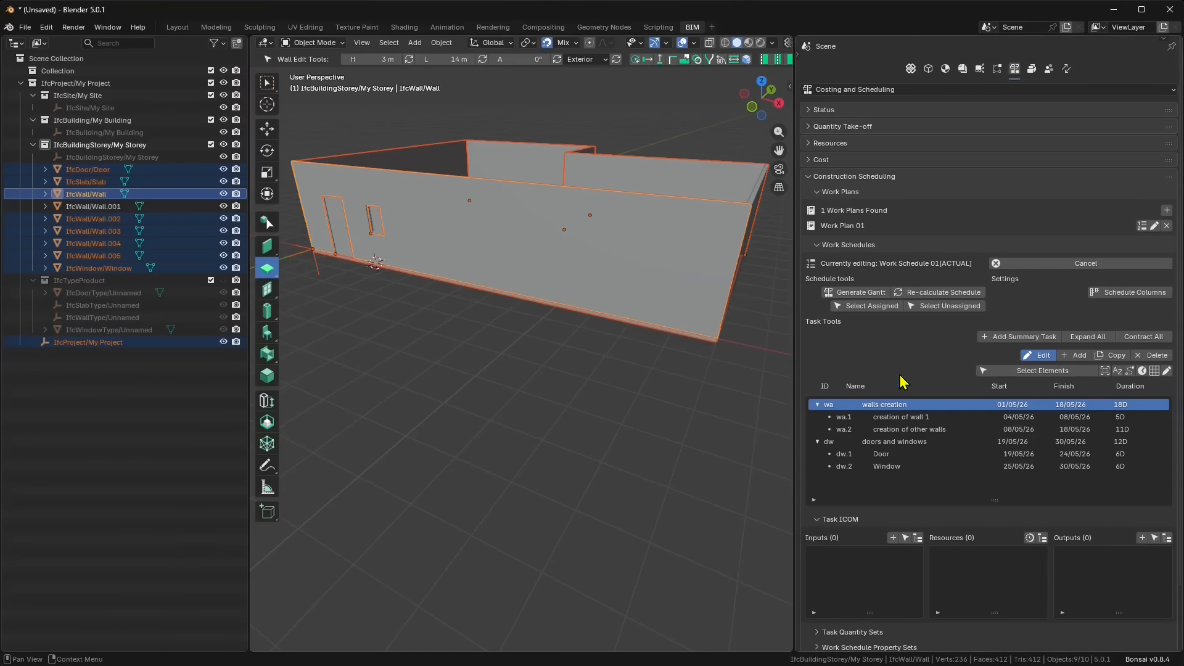
click(818, 143)
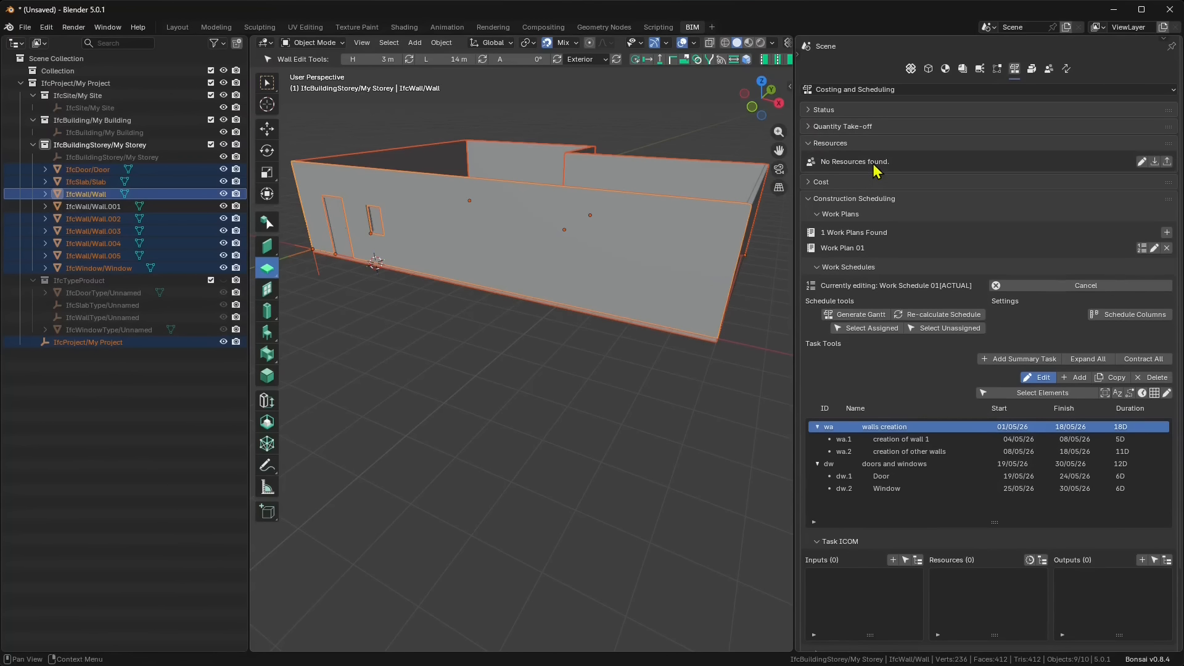
click(1142, 162)
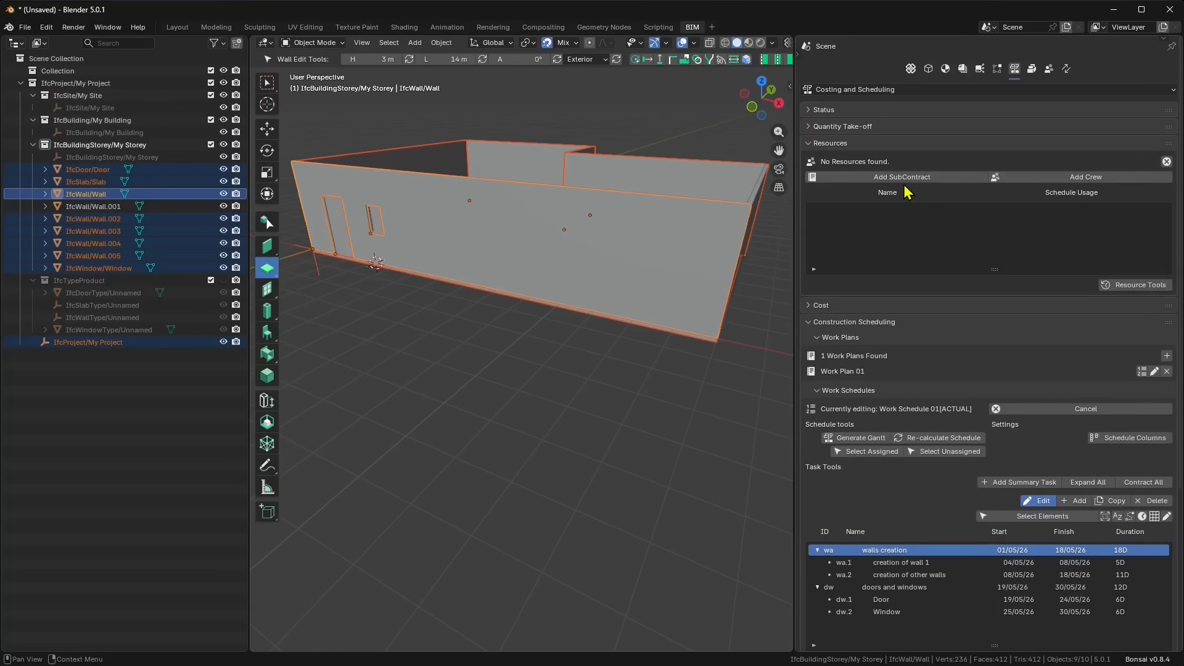
click(1055, 177)
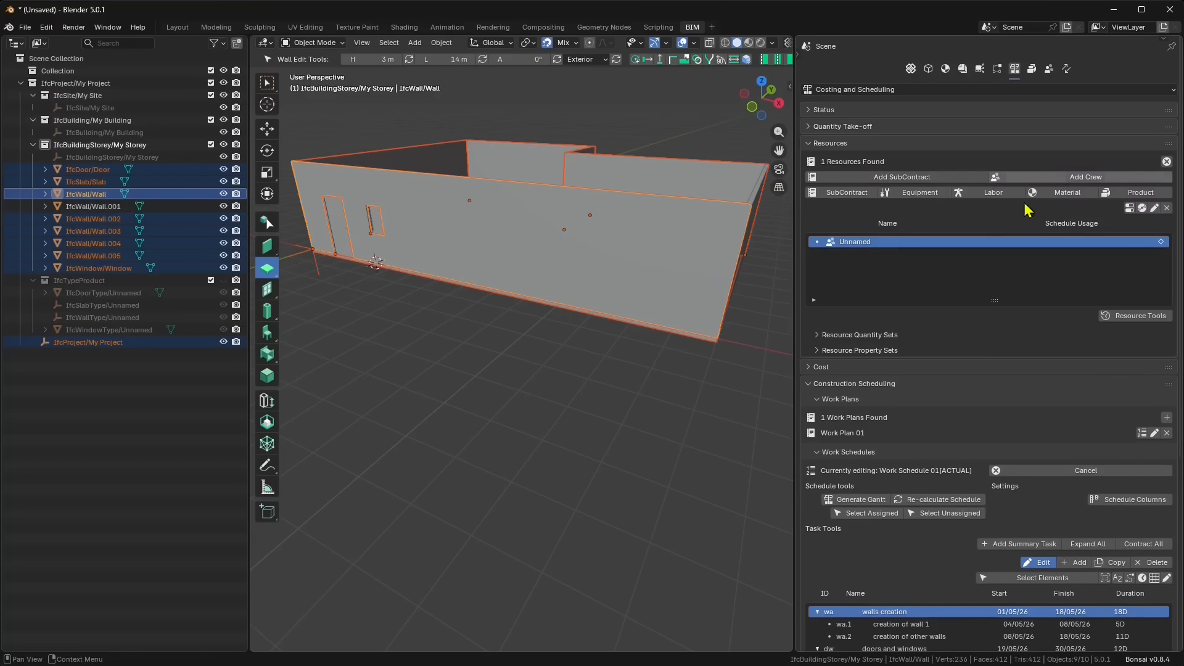
double_click(855, 242)
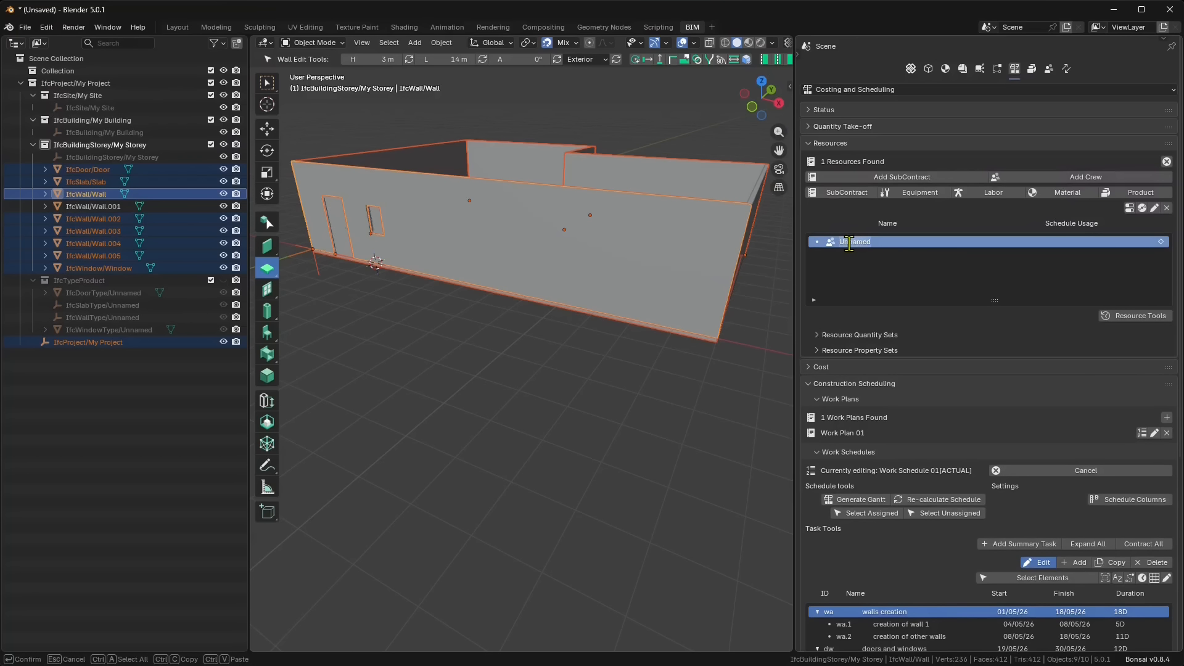
text(Workers)
key(Return)
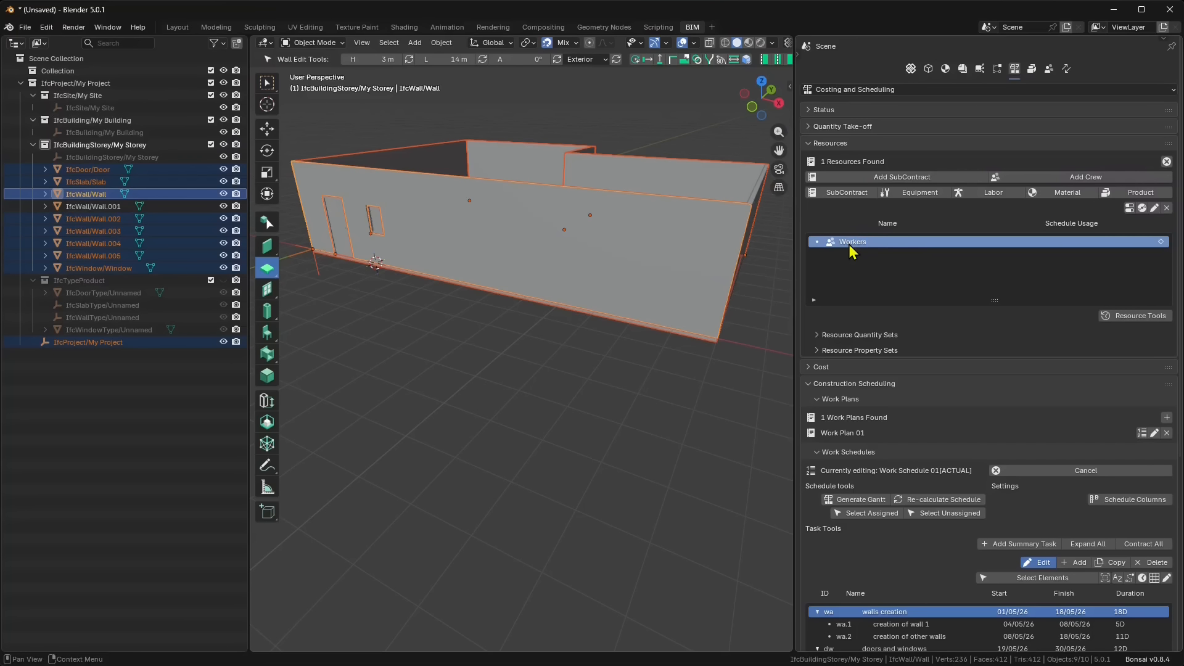
Add a top-level subcontract resource named Fixtures.
click(893, 192)
click(860, 255)
double_click(859, 241)
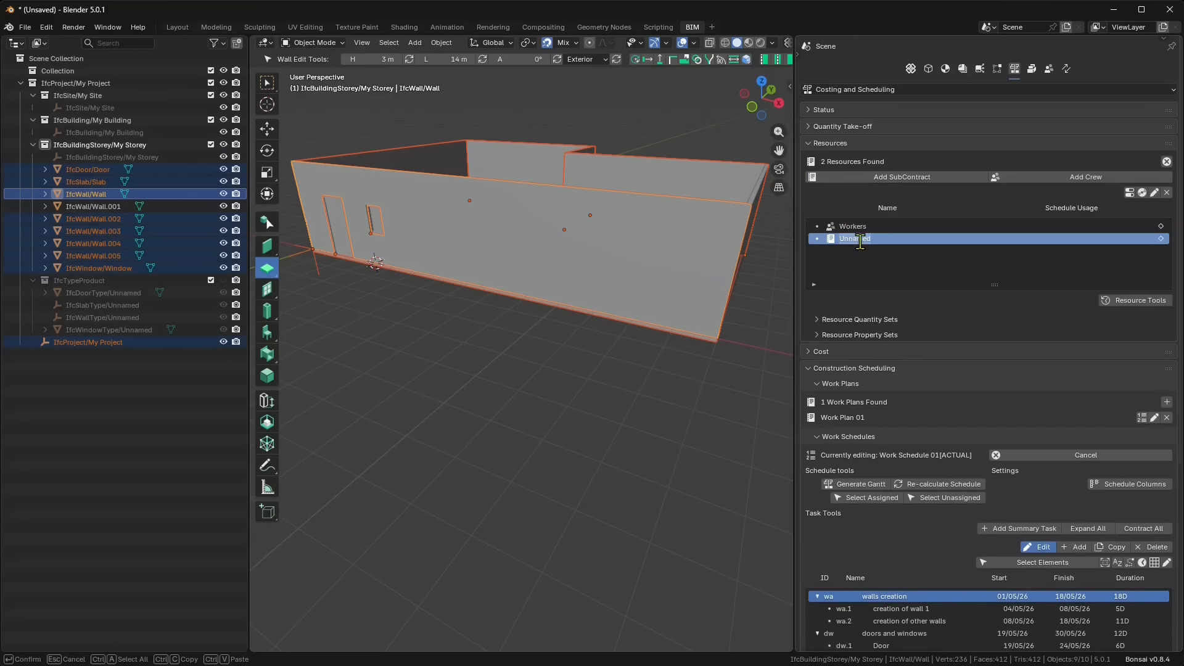
text(Fixtures)
key(Return)
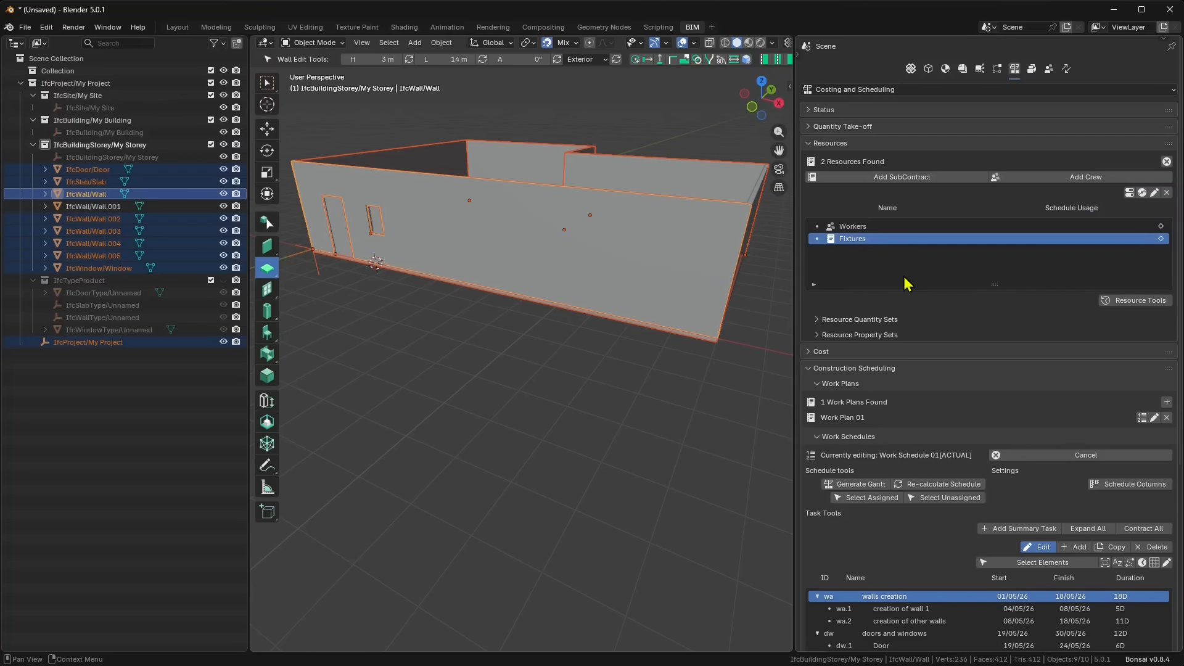
Add a labor resource named Worker 1 under the Workers crew.
click(860, 227)
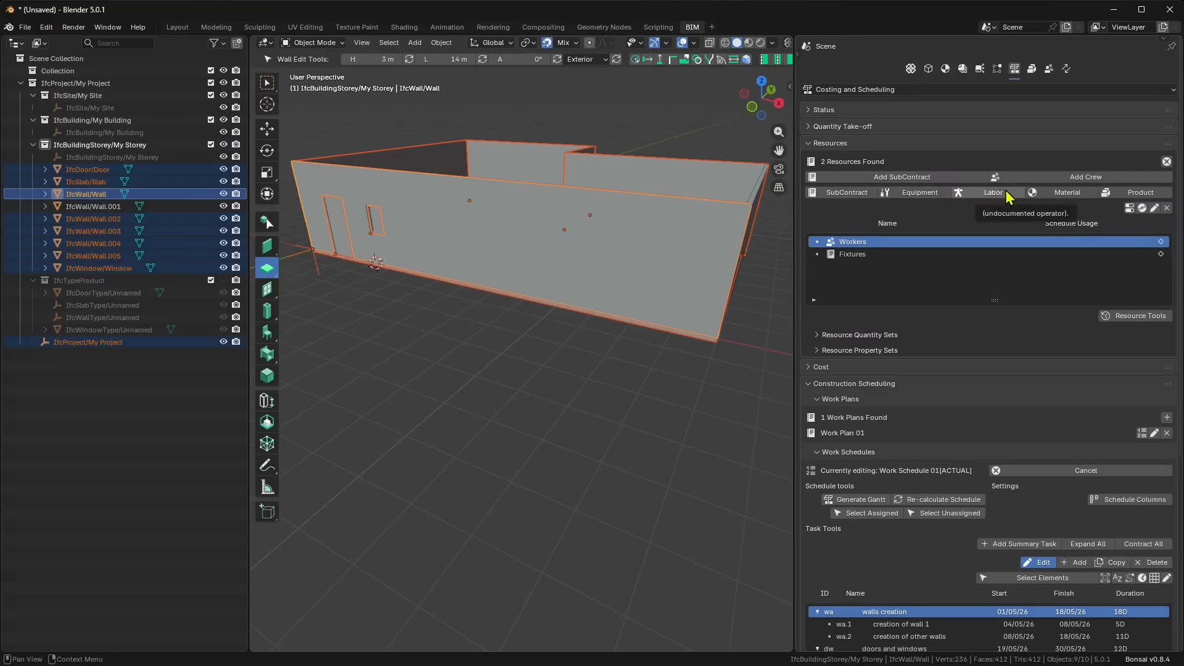
click(963, 194)
click(872, 255)
double_click(896, 256)
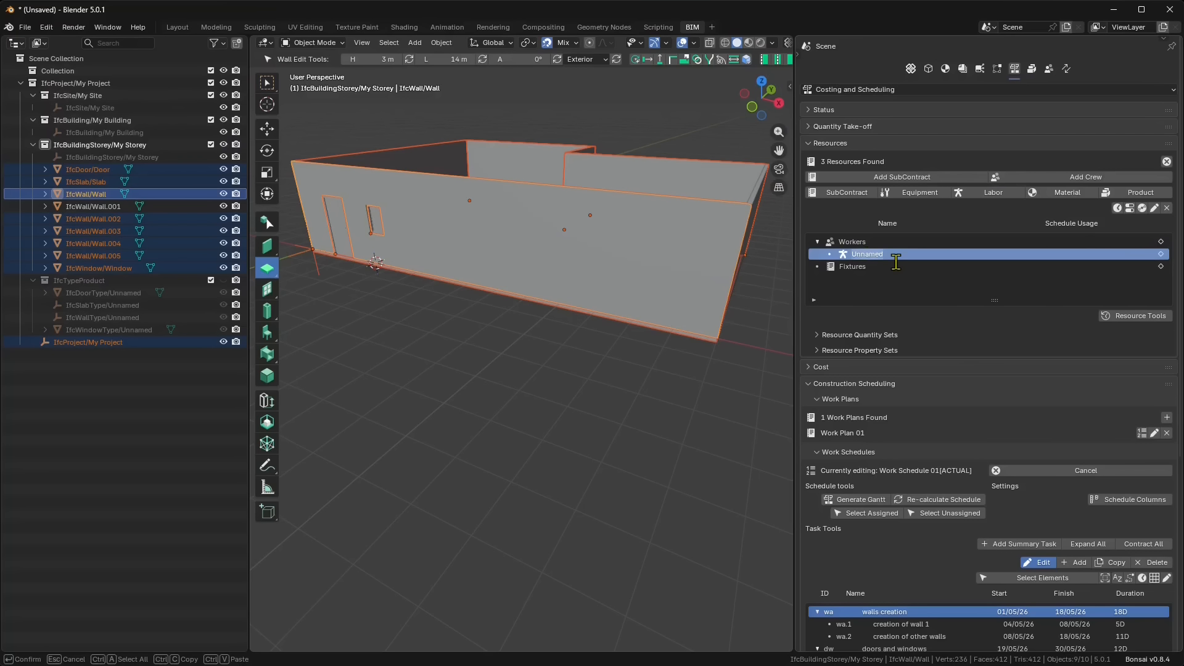
text(Worker 1)
key(Return)
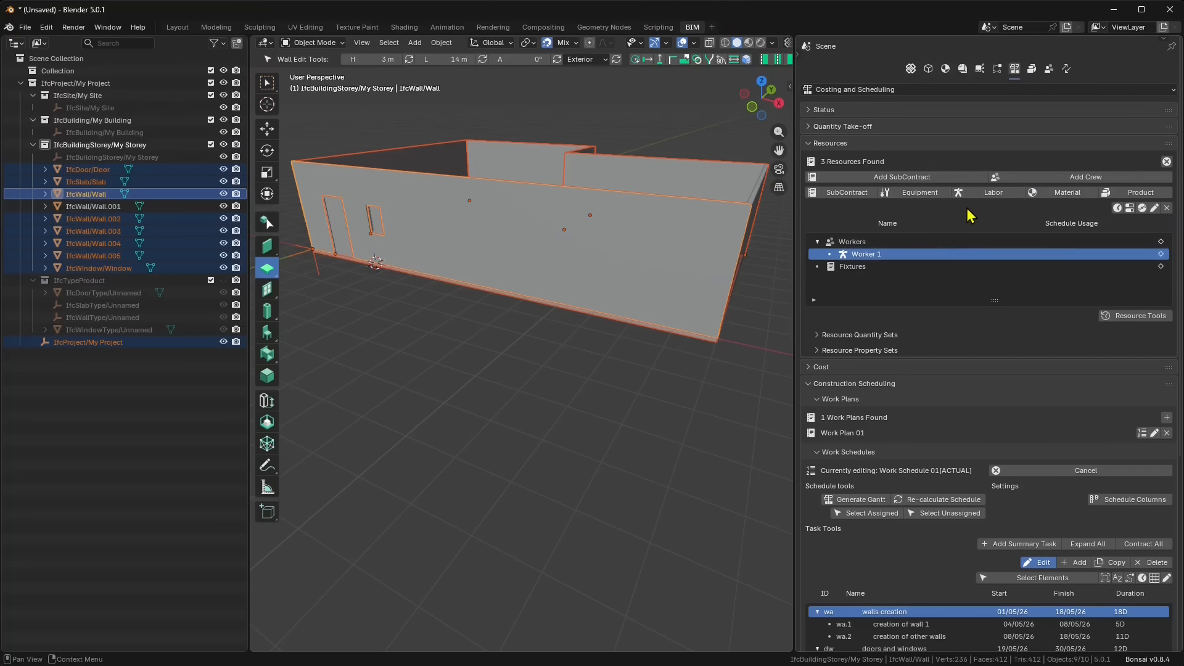
Add a labor resource named Assistant 1 under Worker 1, and rename the Fixtures subcontract as Fixtures Inc.
click(990, 195)
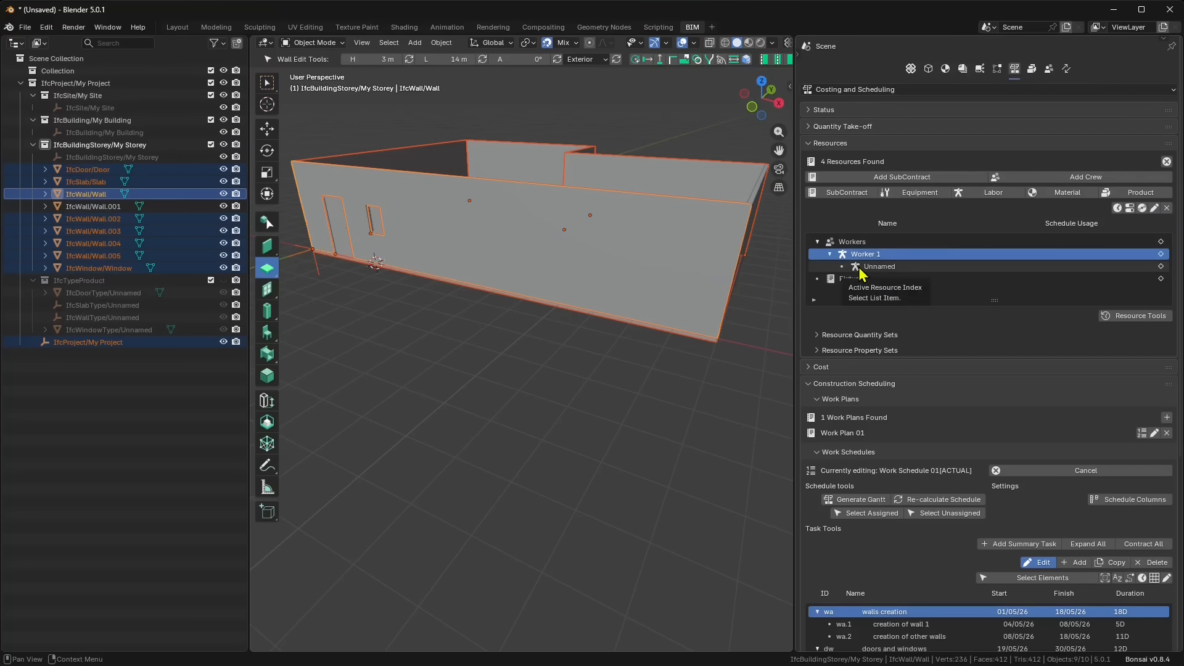
click(830, 254)
double_click(880, 267)
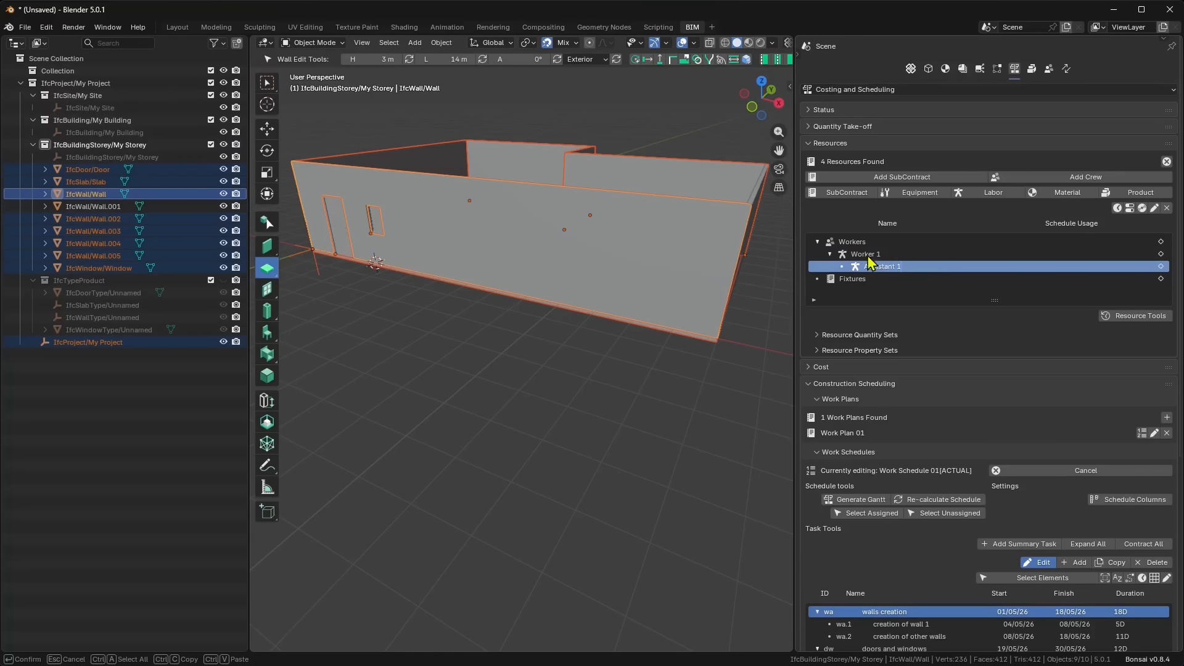
key(Return)
click(844, 280)
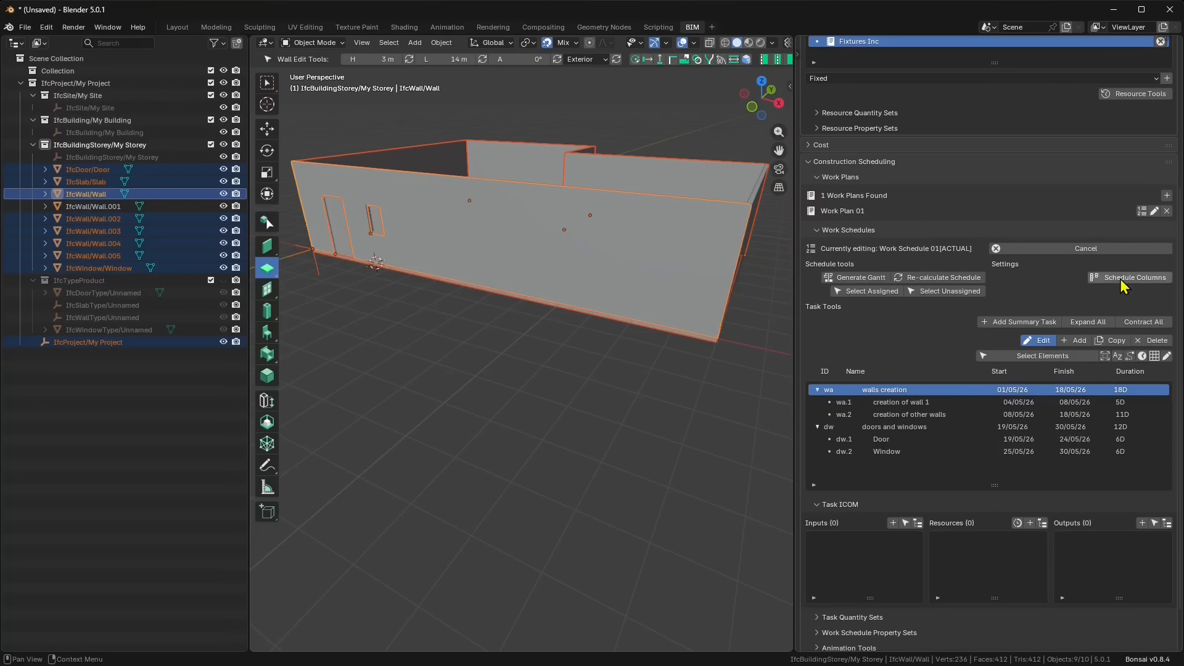
Show the schedule column settings and examine which IfcTaskTime columns are available for the task list.
click(1123, 278)
click(860, 322)
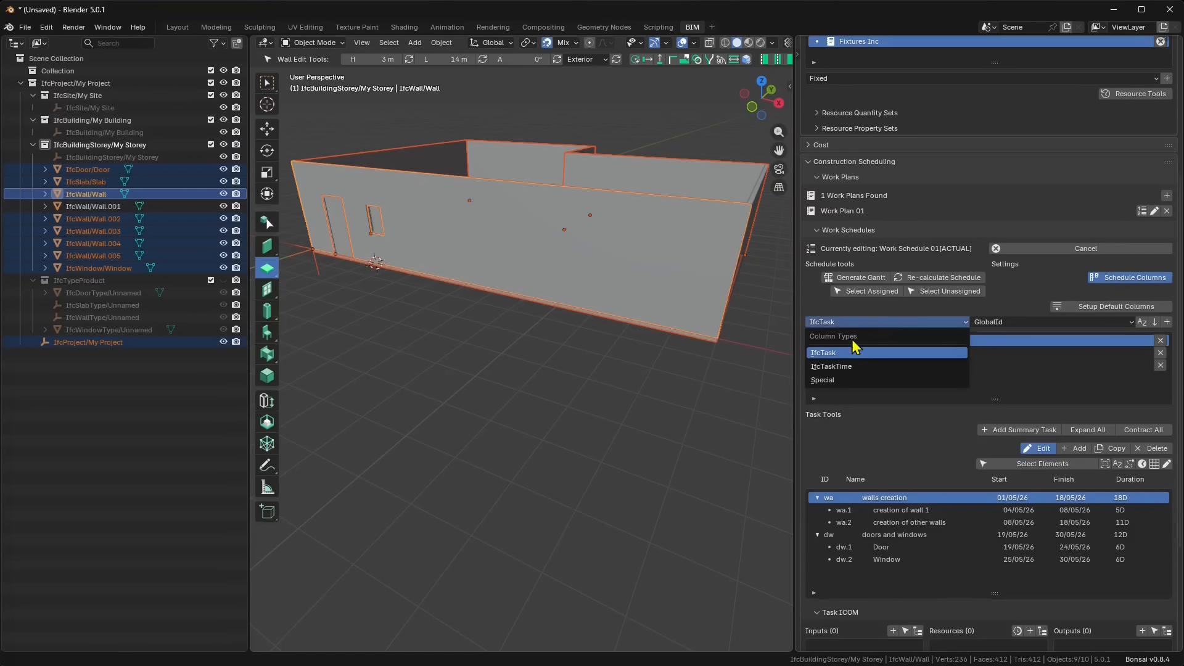
click(830, 366)
click(1017, 322)
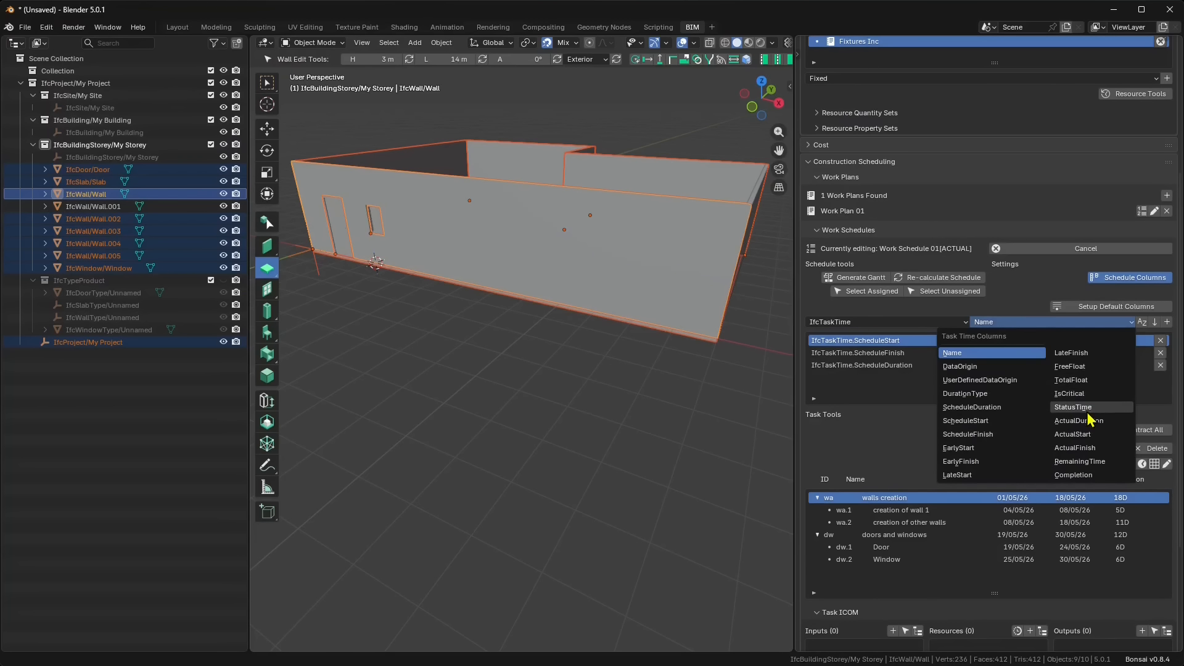
click(889, 361)
click(889, 355)
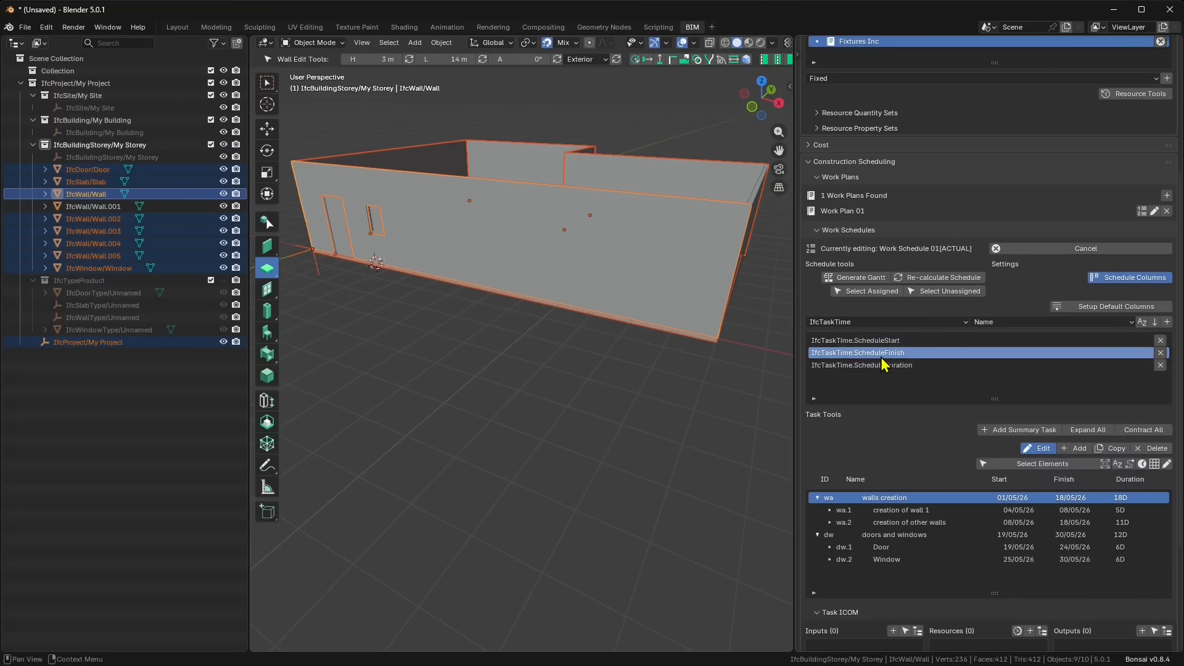
click(992, 324)
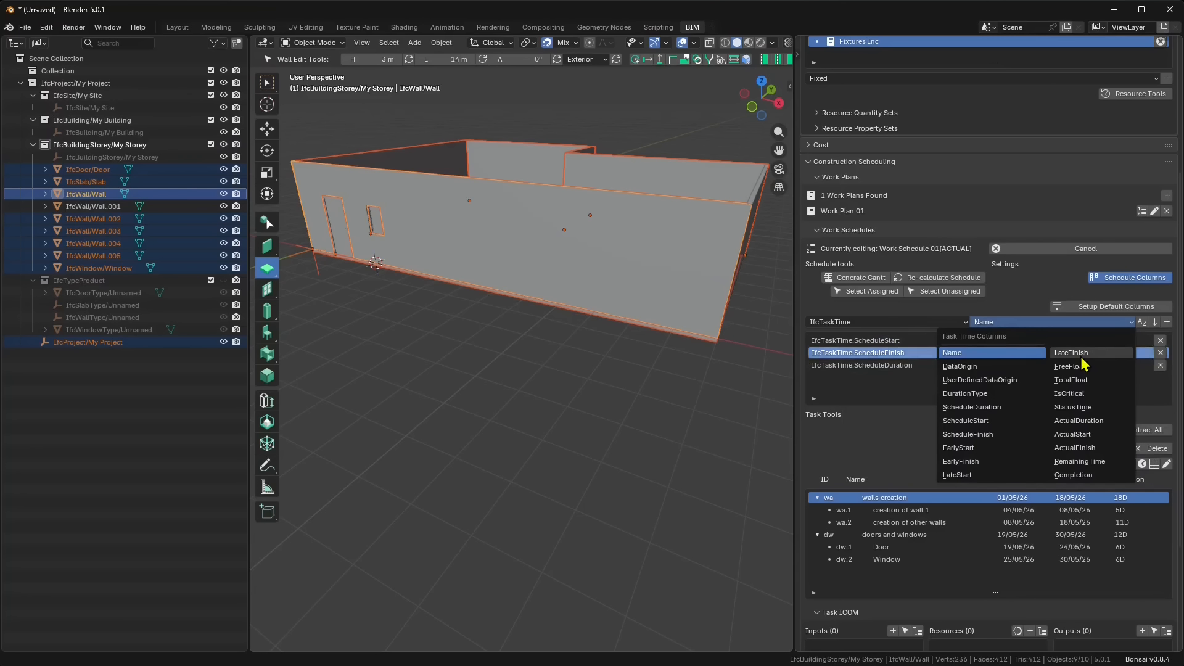
click(864, 366)
Add the IfcTask Status column to the work schedule's task list.
click(845, 322)
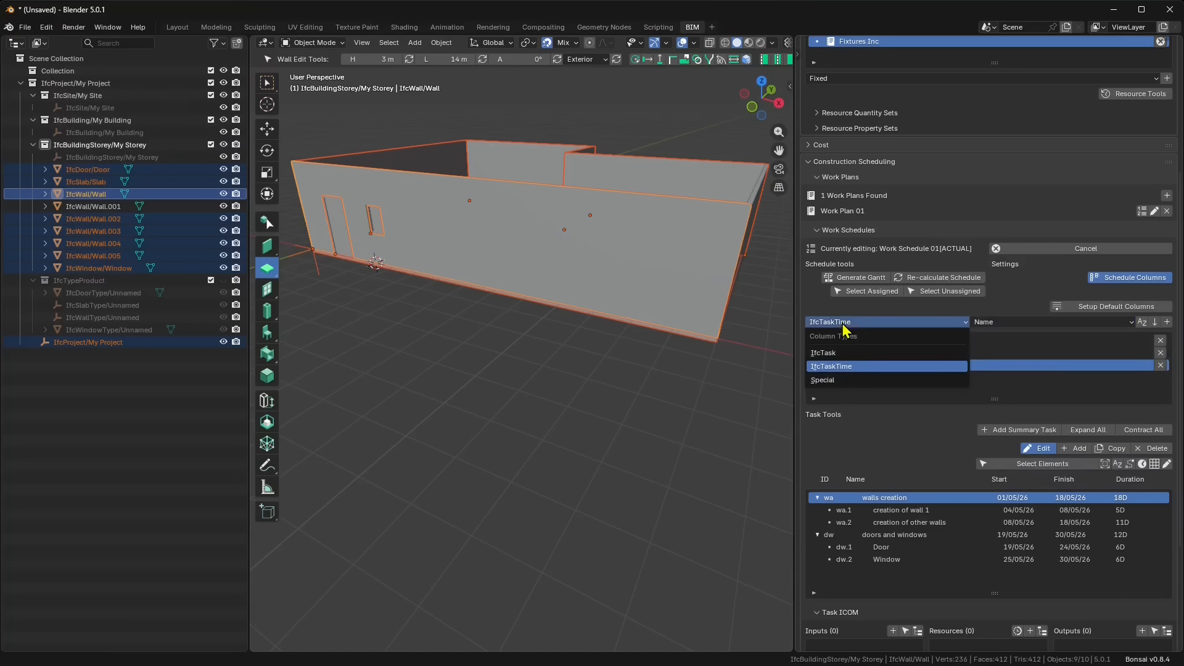
click(842, 361)
click(1042, 323)
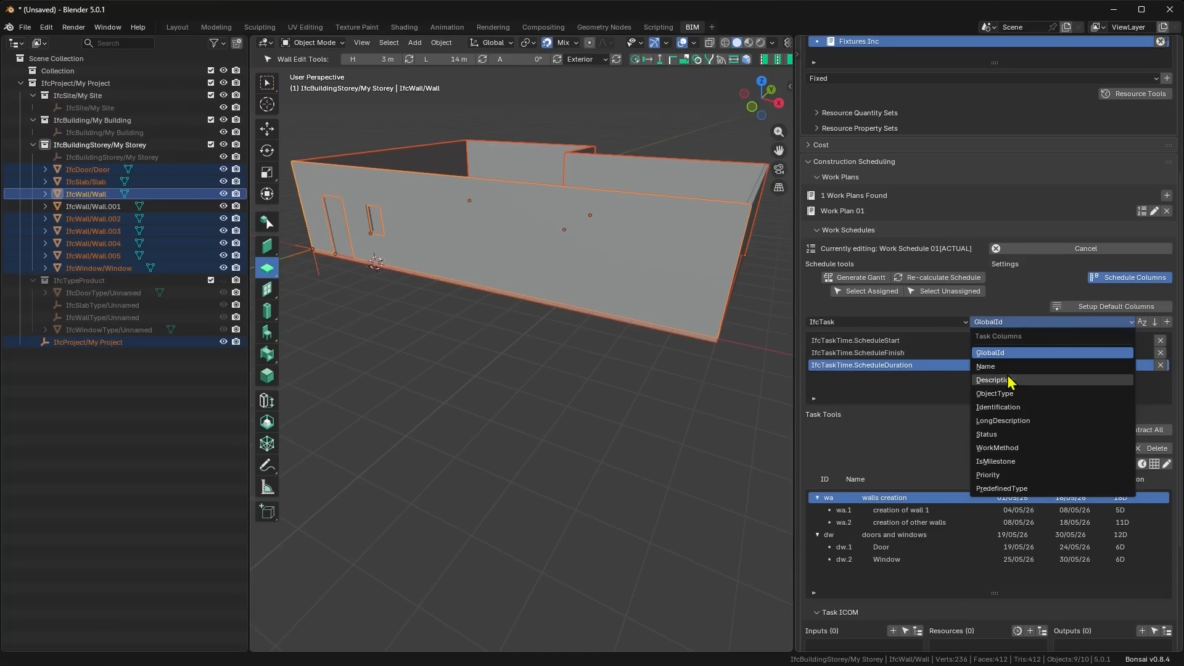
click(996, 434)
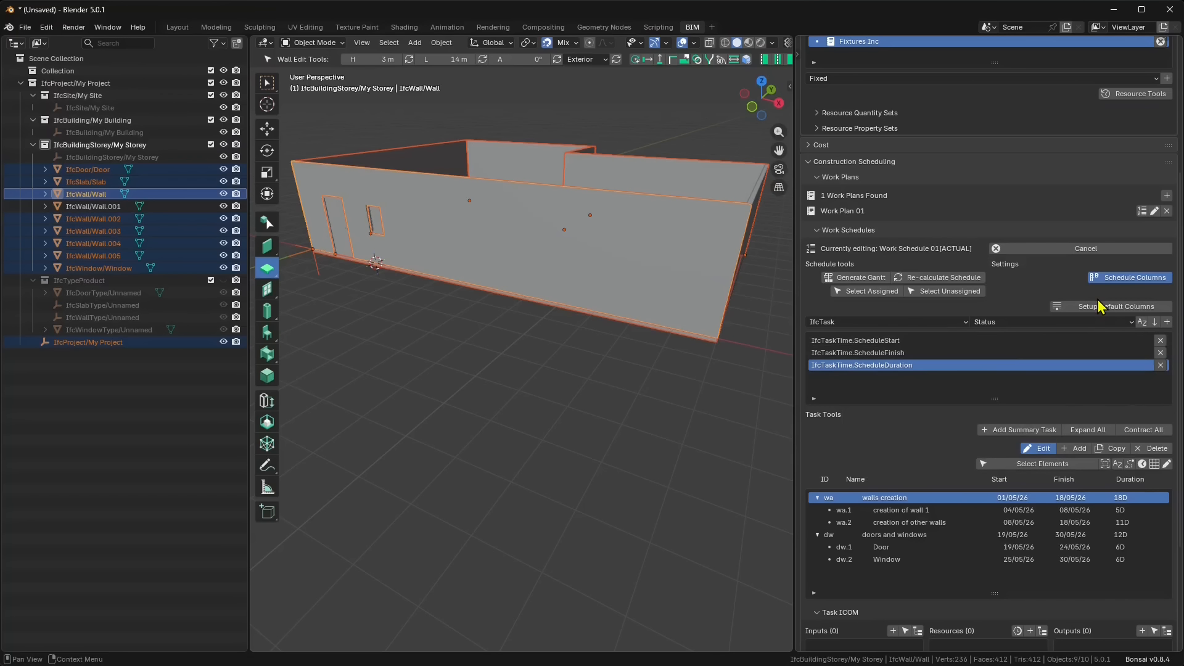
click(1167, 322)
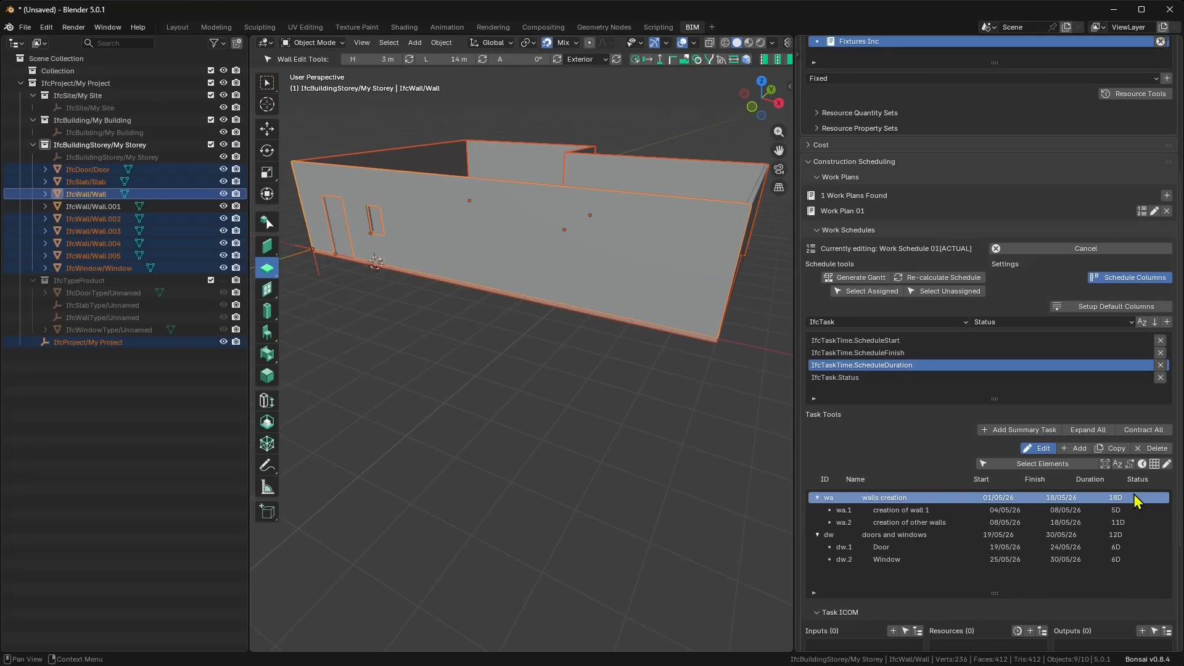
Add the special Total Outputs column to the work schedule's task list.
click(851, 327)
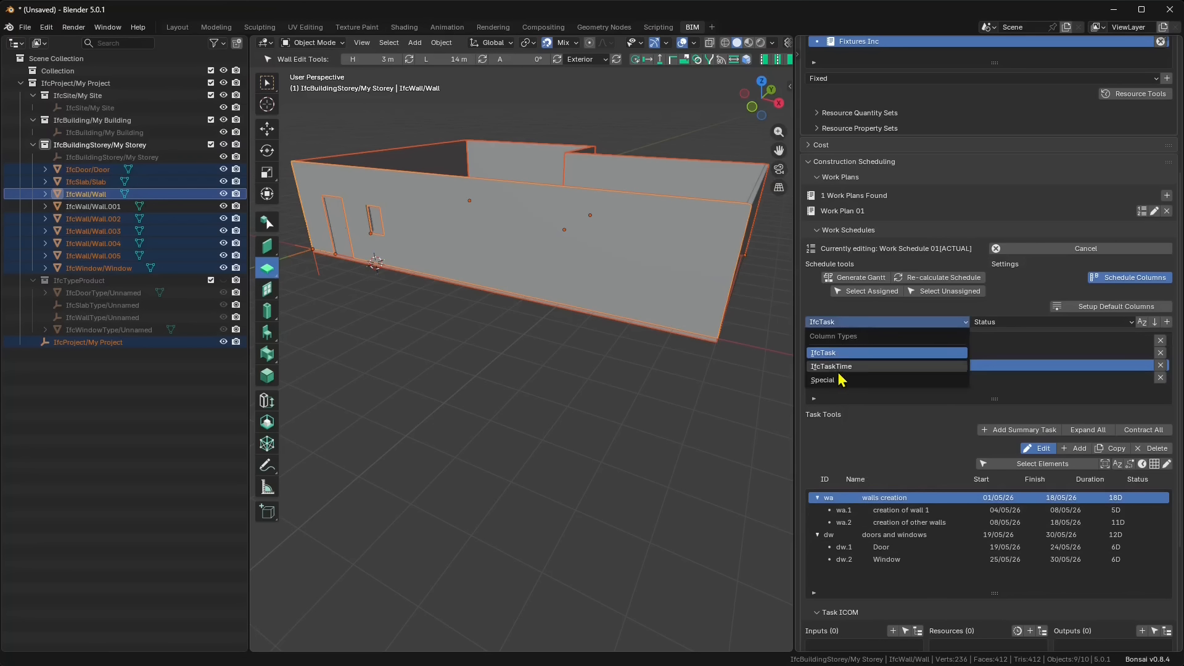
click(834, 377)
click(1017, 320)
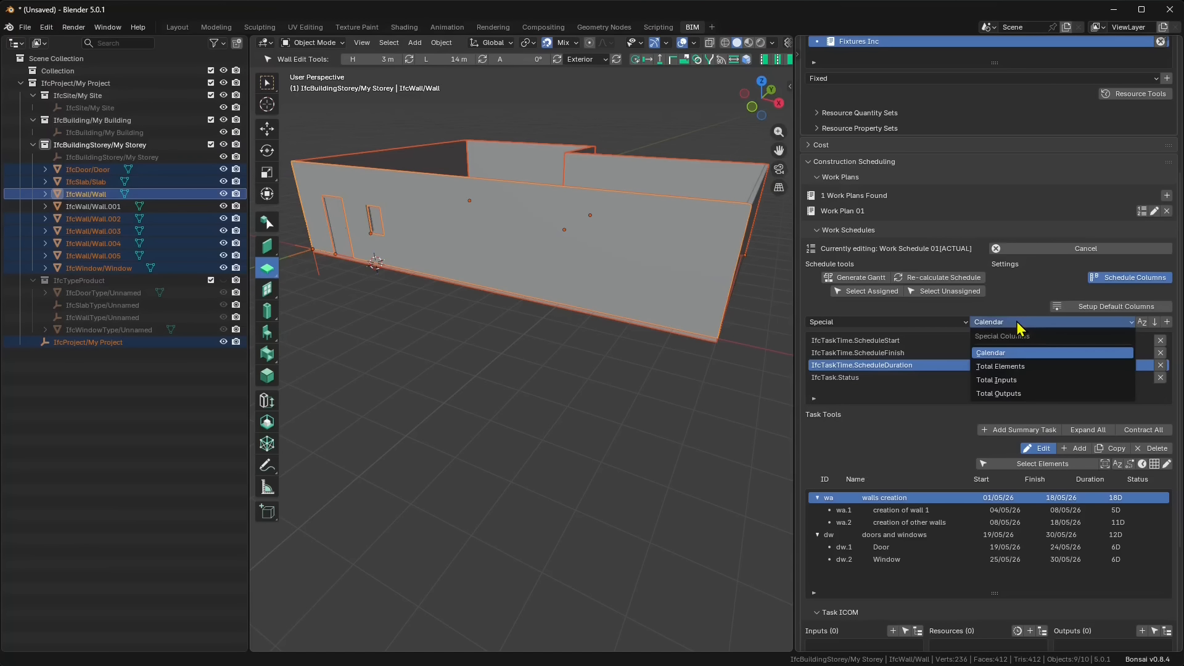
click(1024, 393)
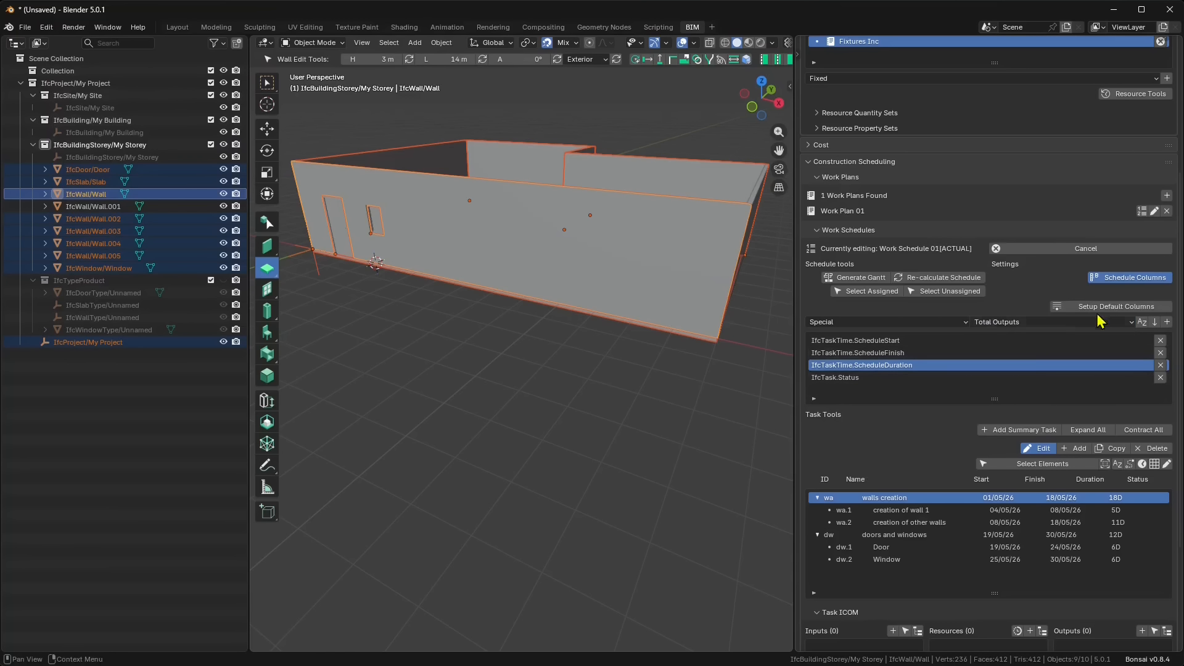
click(1168, 322)
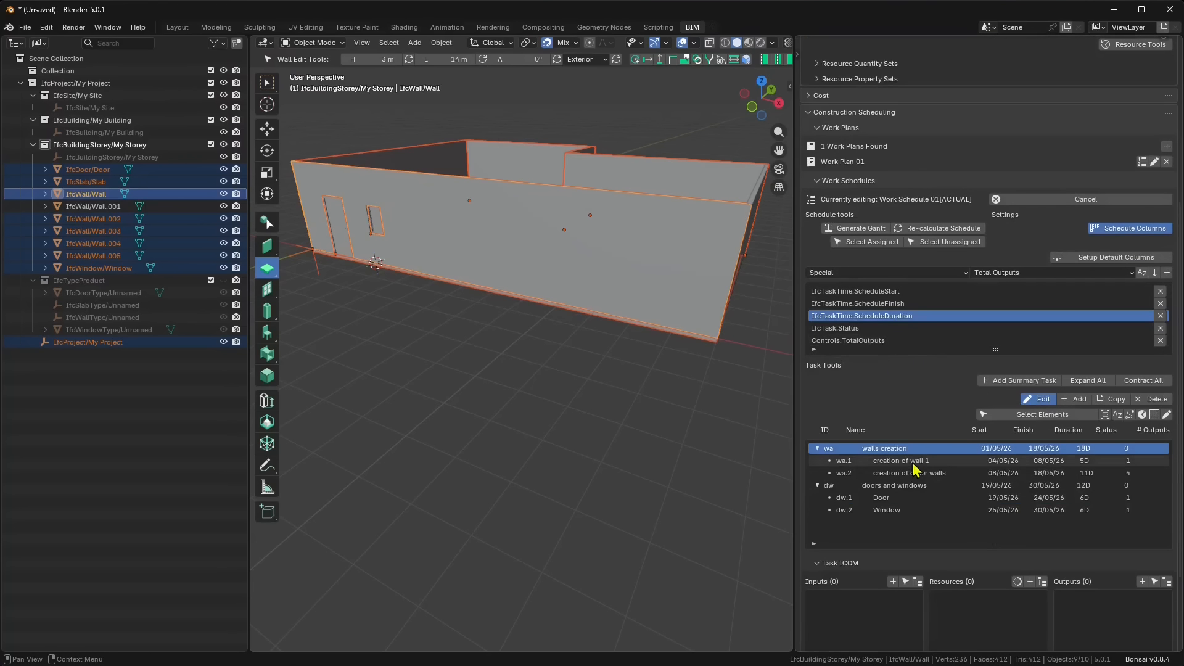
Try to assign the Fixtures Inc subcontract as a resource of the walls creation task.
scroll(915, 469, down, 5)
scroll(915, 475, down, 1)
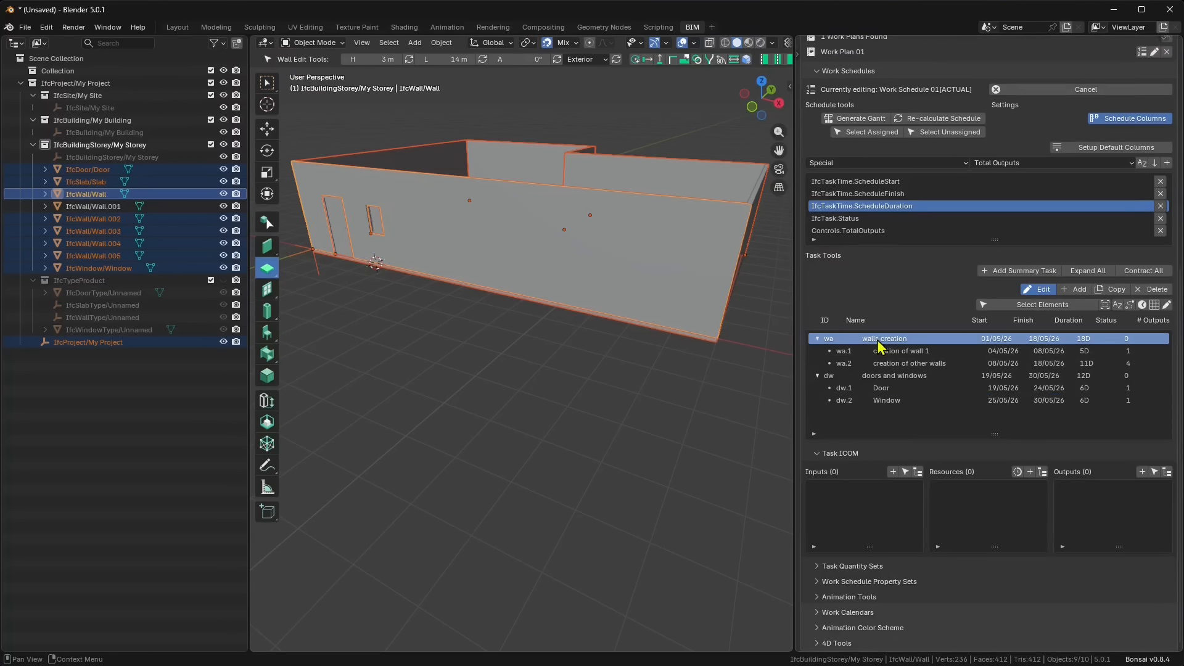
click(1030, 472)
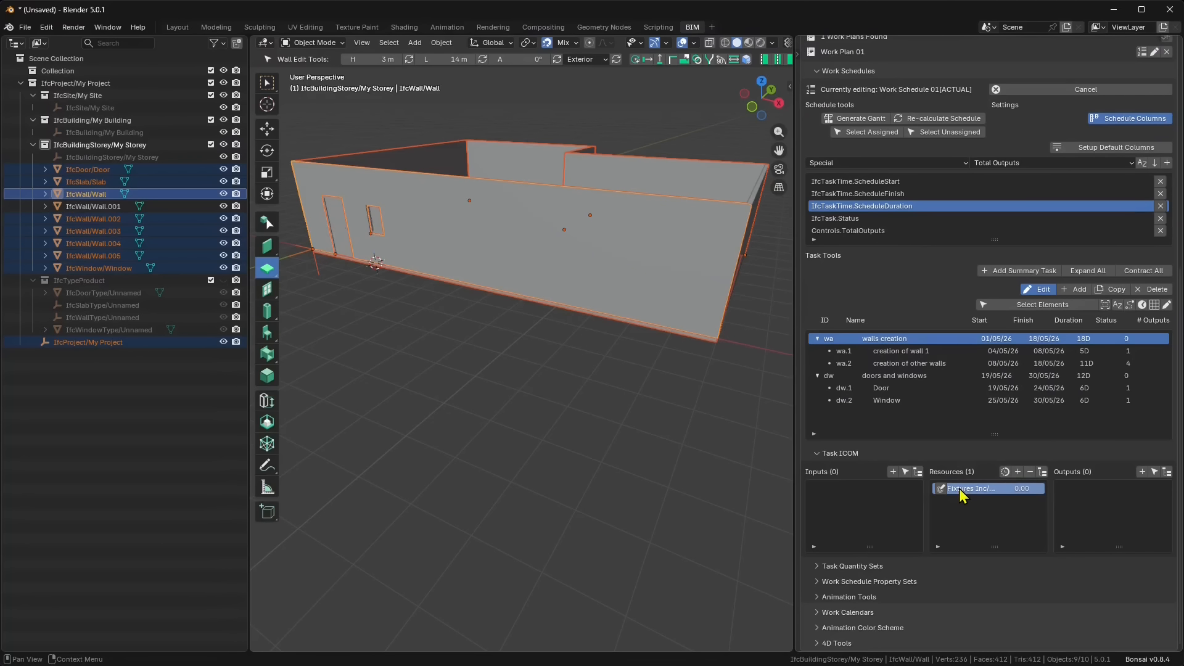
click(1030, 472)
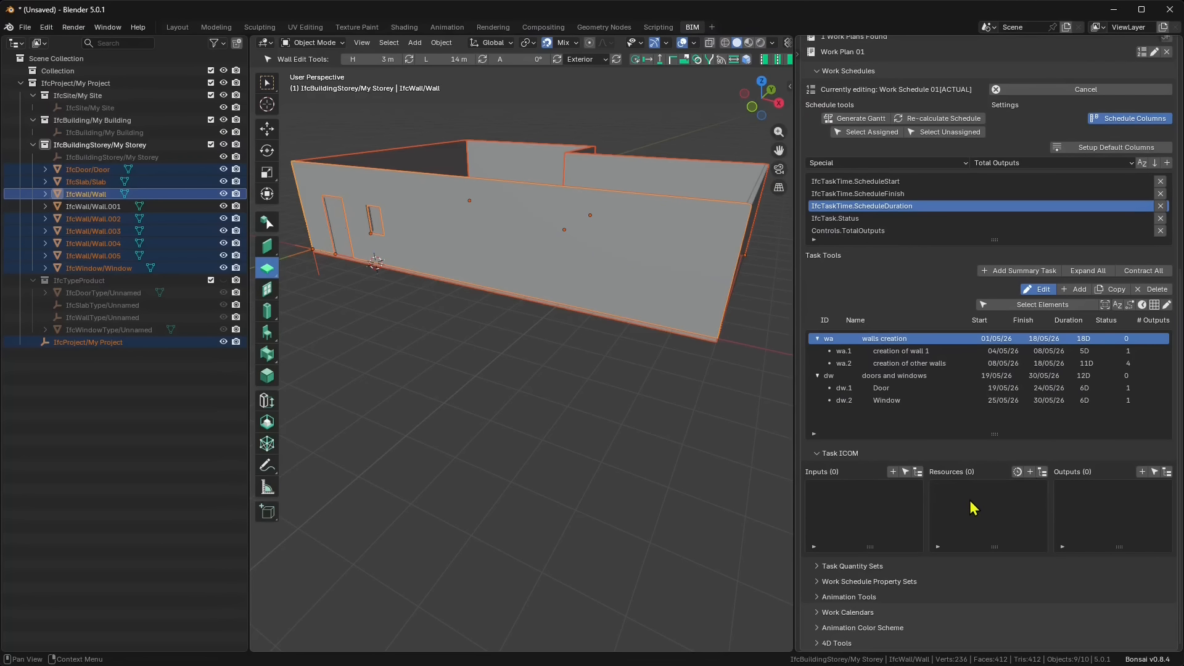
Assign the Workers crew as a resource of the walls creation summary task.
click(888, 375)
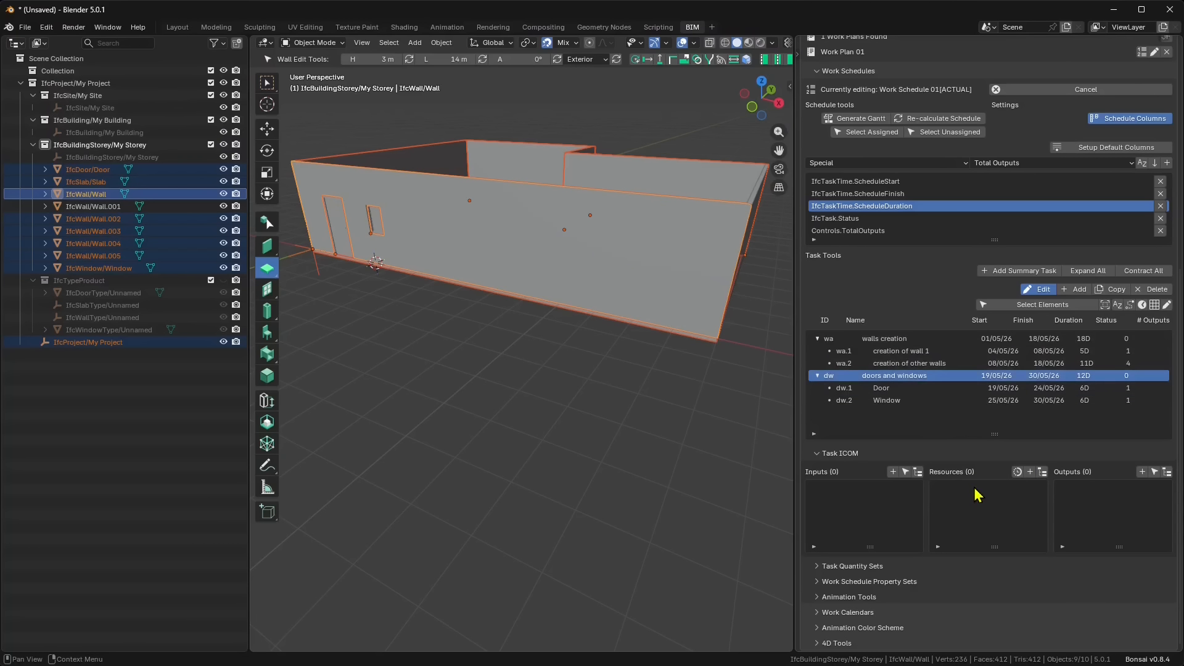
scroll(936, 483, up, 5)
scroll(936, 483, up, 6)
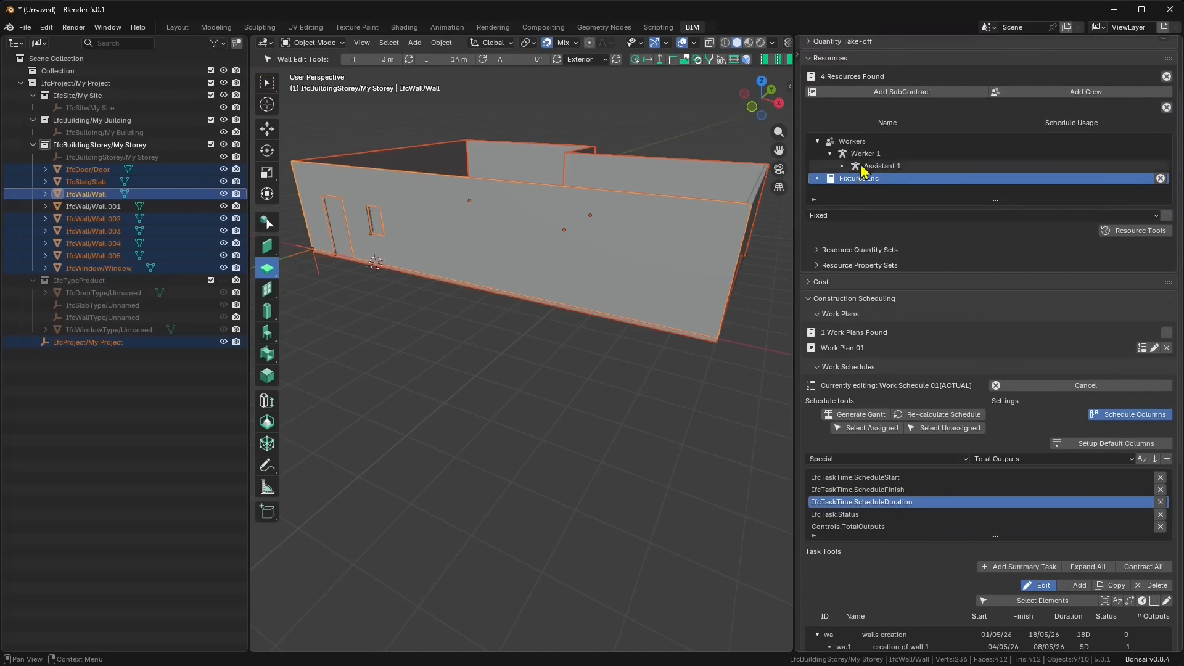
scroll(919, 463, down, 11)
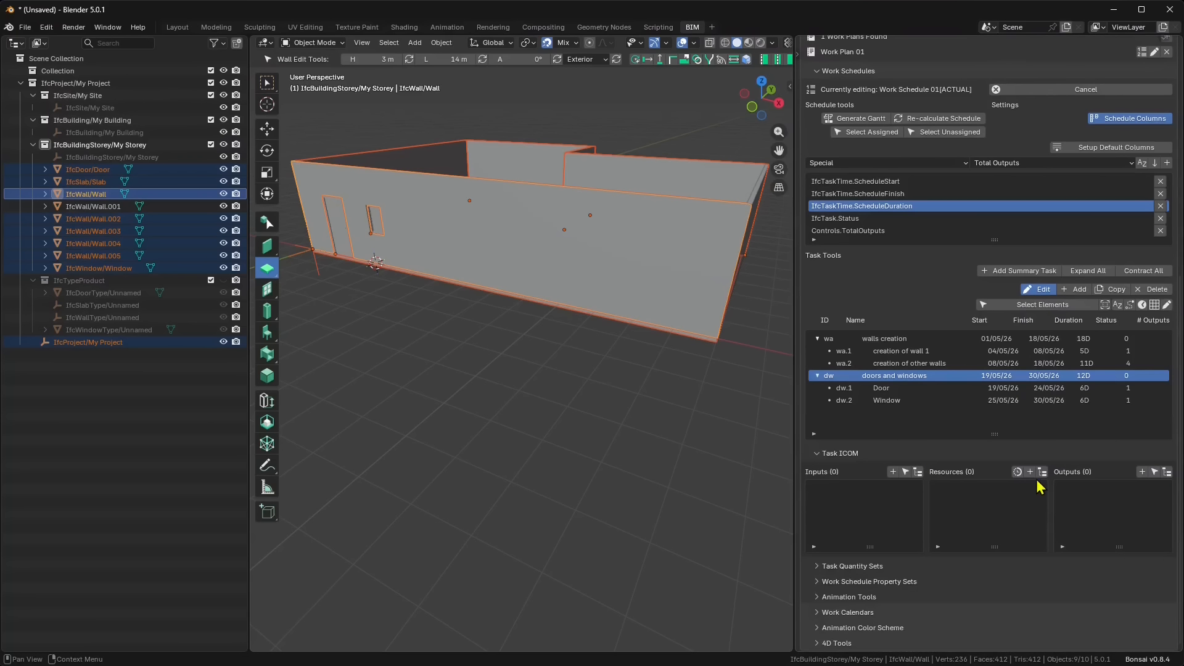
click(888, 339)
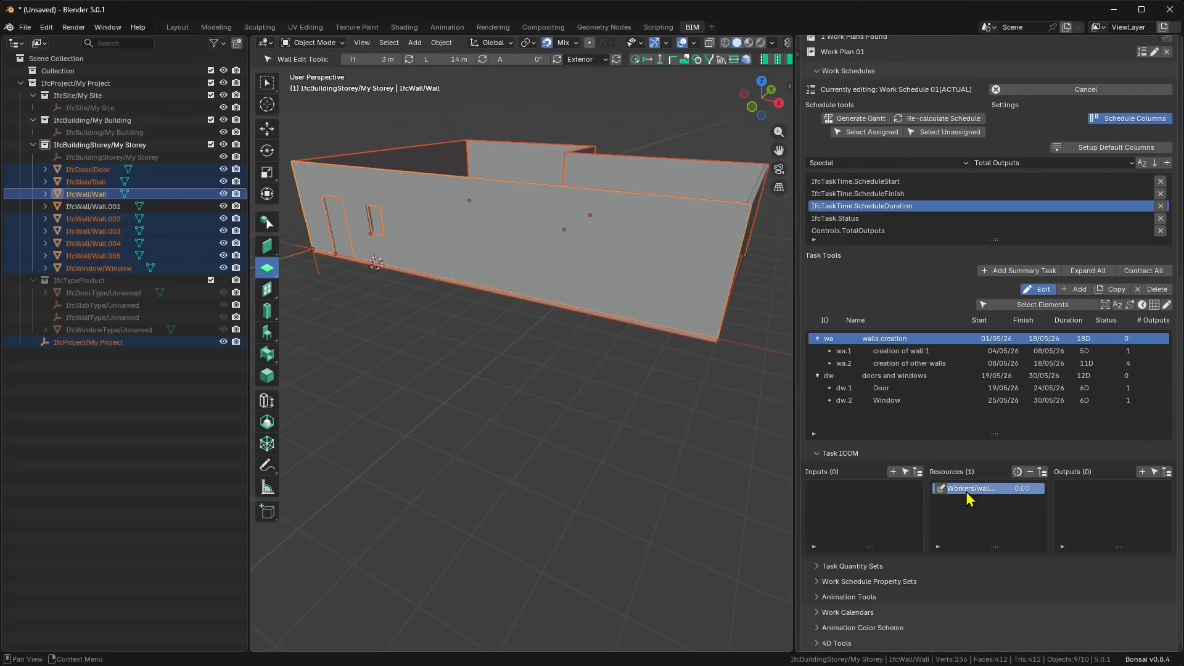
Assign the Fixtures Inc subcontract as a resource of the doors and windows summary task.
click(876, 377)
scroll(913, 401, up, 14)
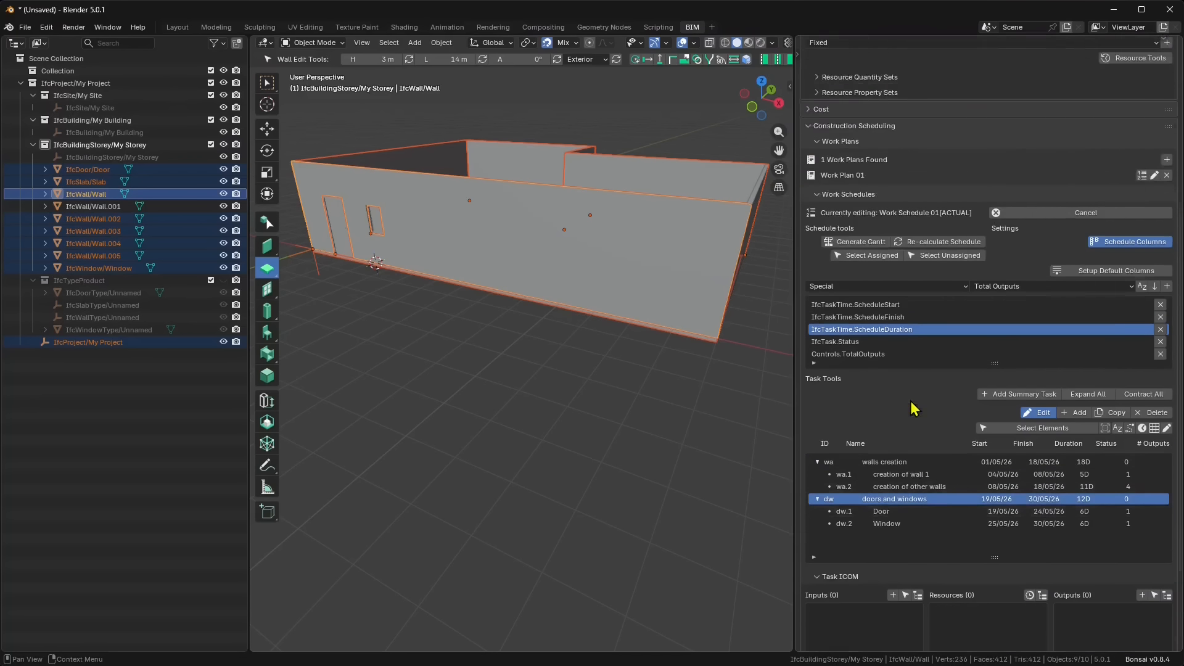
scroll(889, 303, down, 14)
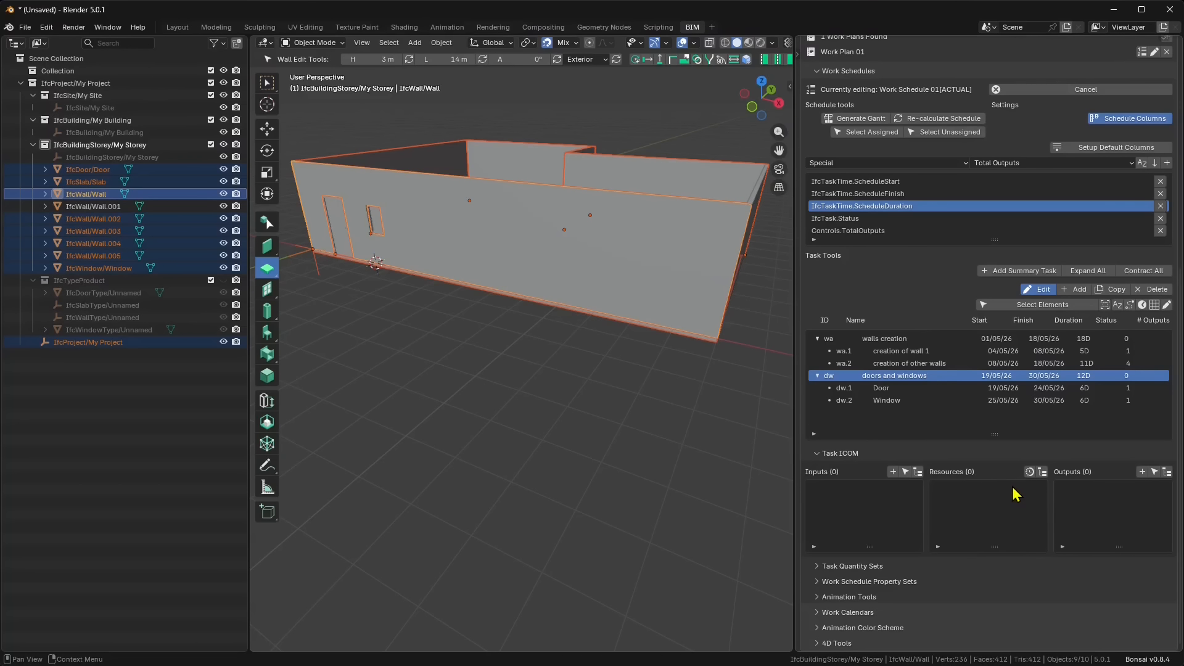
click(880, 388)
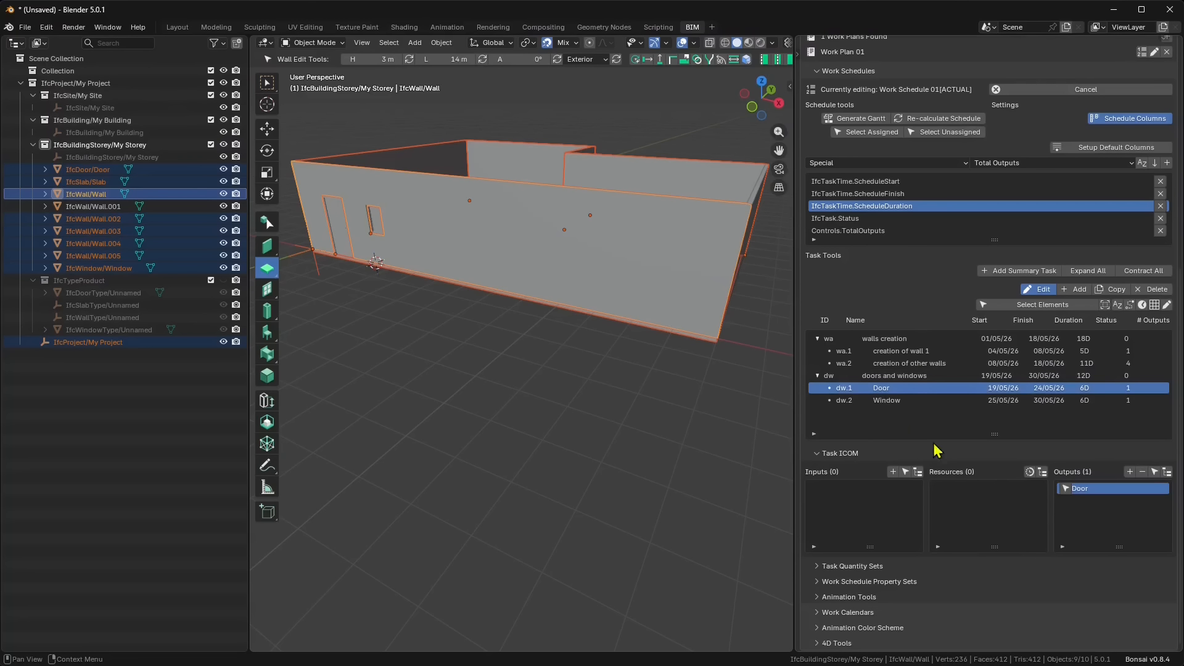
click(827, 376)
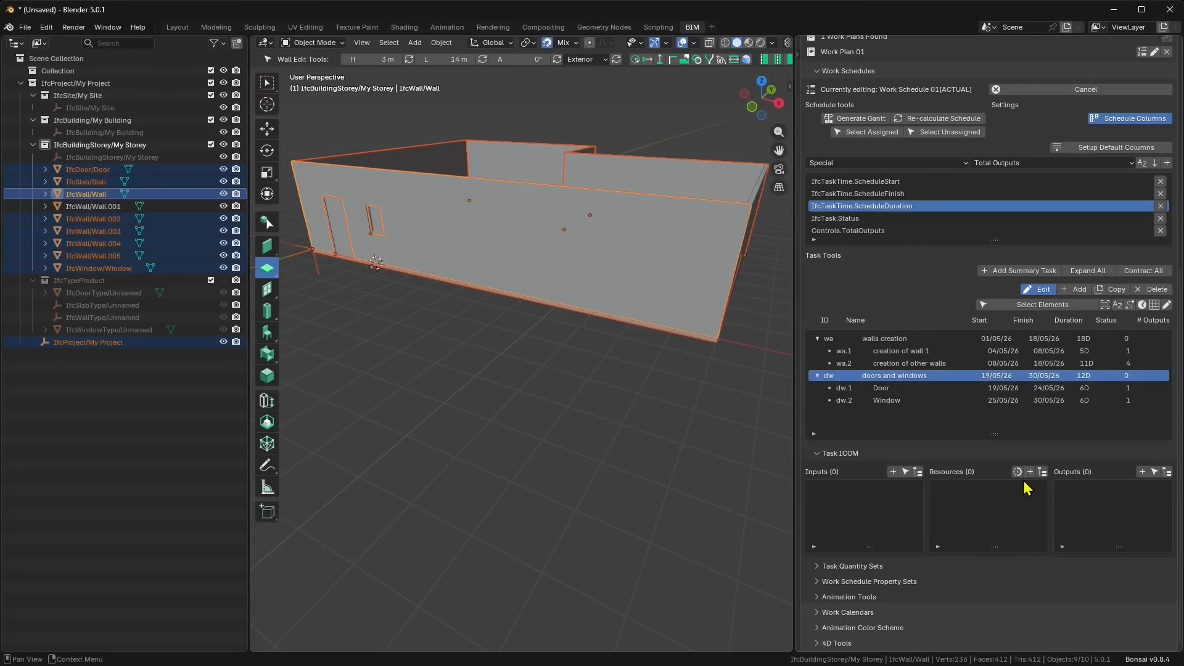
Assign the labor resource Worker 1 to the creation of wall 1 task.
scroll(957, 445, up, 2)
click(891, 401)
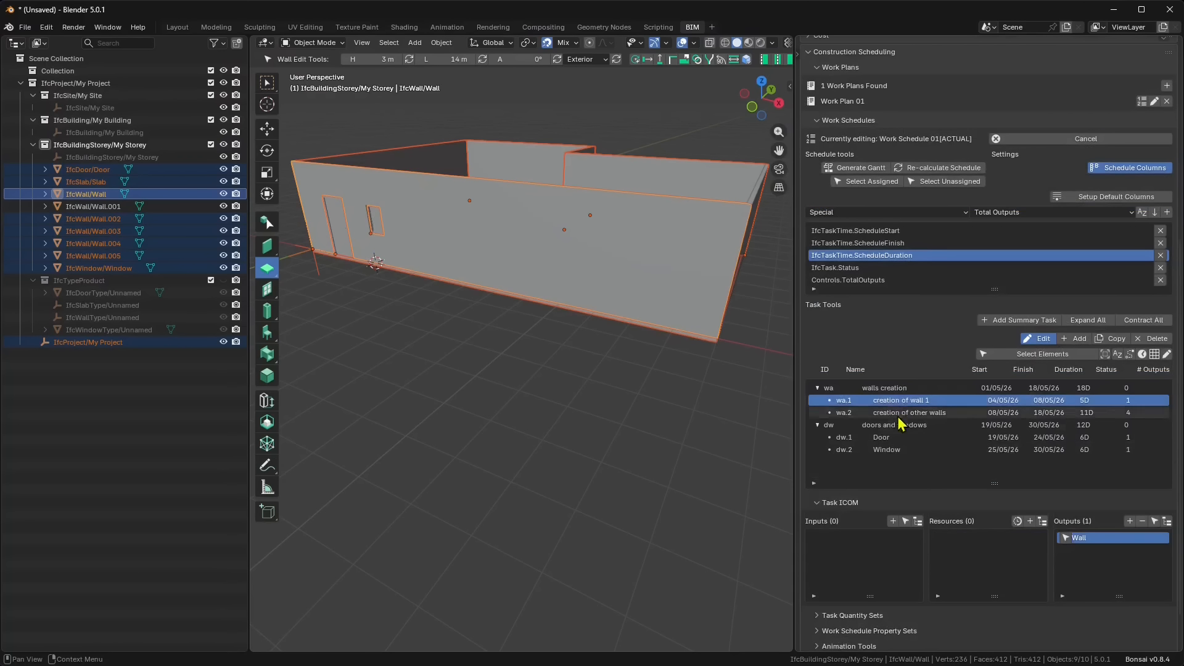
scroll(901, 423, up, 9)
click(858, 130)
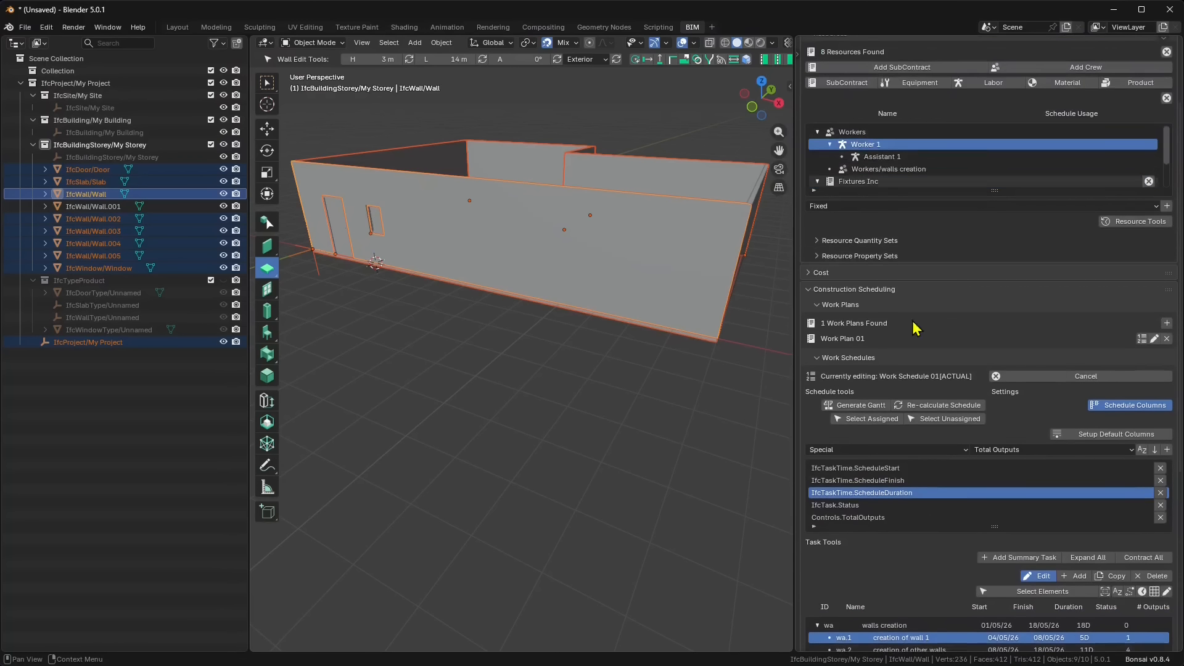
scroll(916, 328, down, 10)
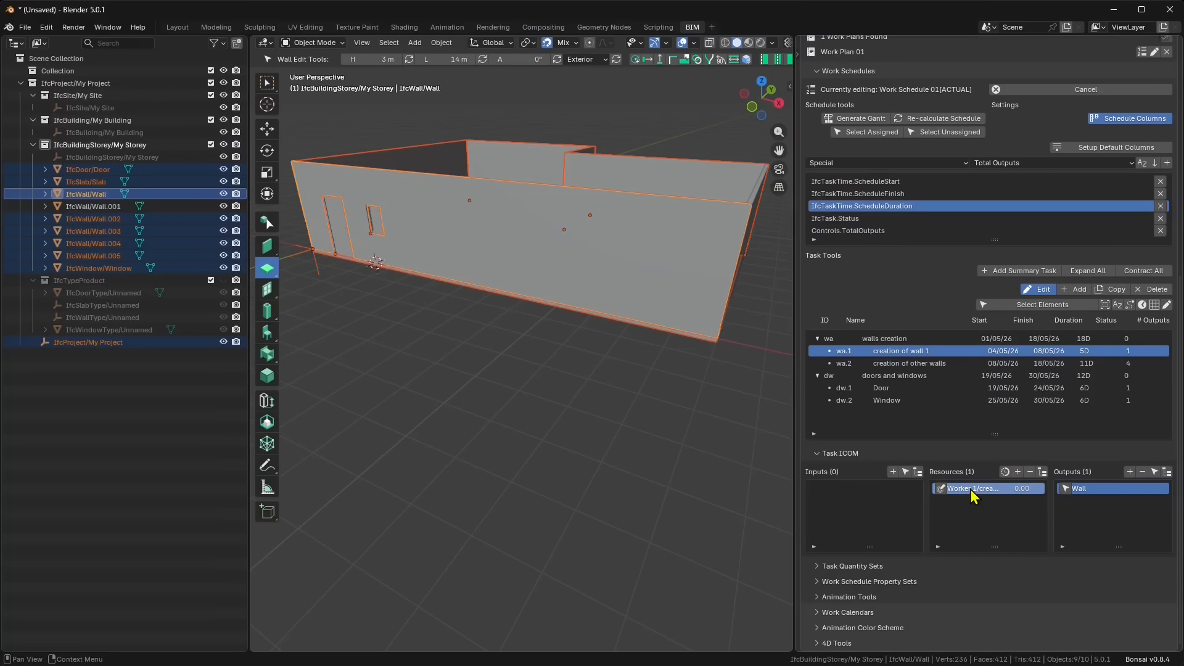
Assign the labor resource Worker 1 to the creation of other walls task.
click(940, 364)
scroll(940, 438, up, 4)
scroll(938, 436, up, 9)
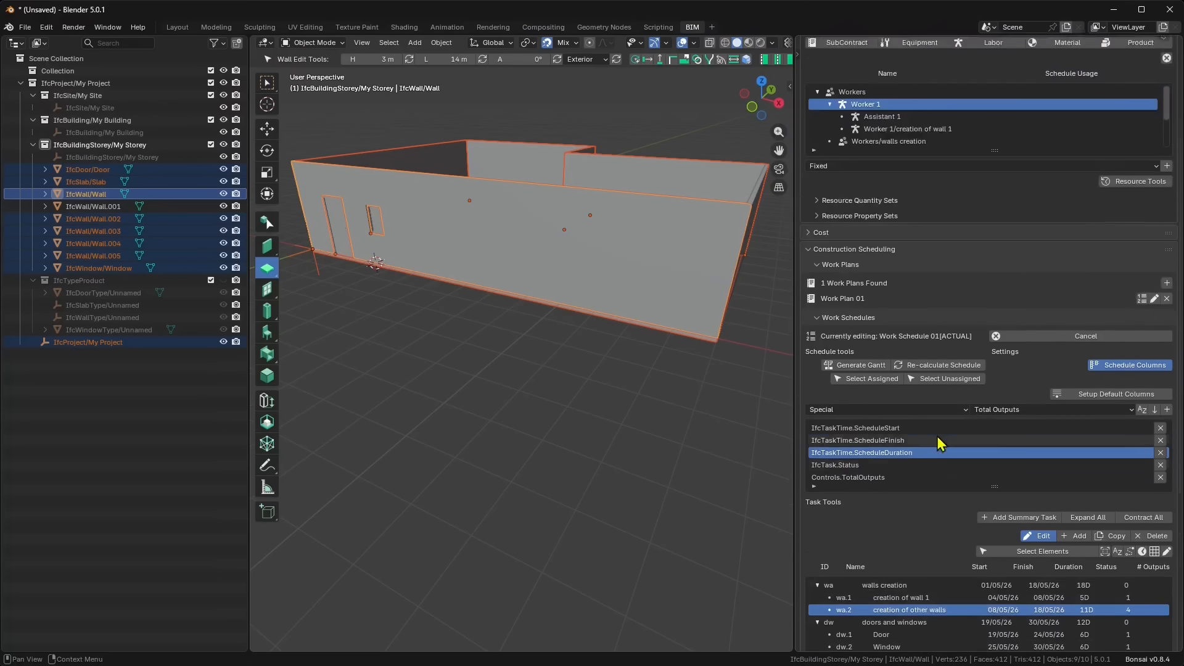
click(872, 180)
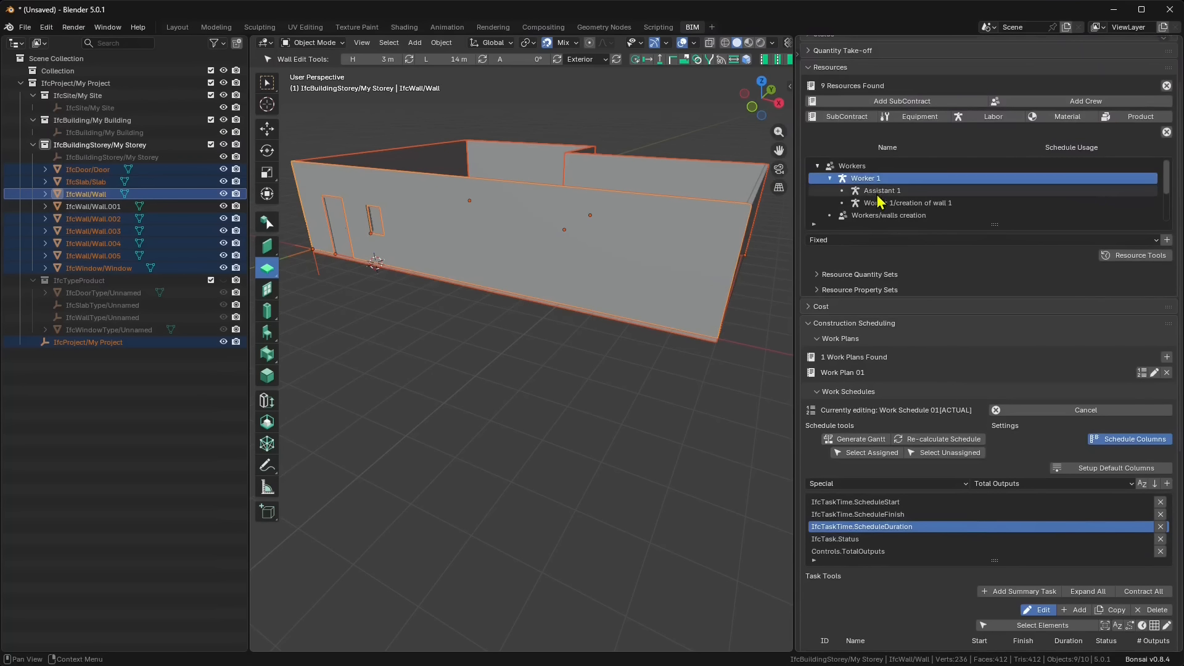
click(872, 188)
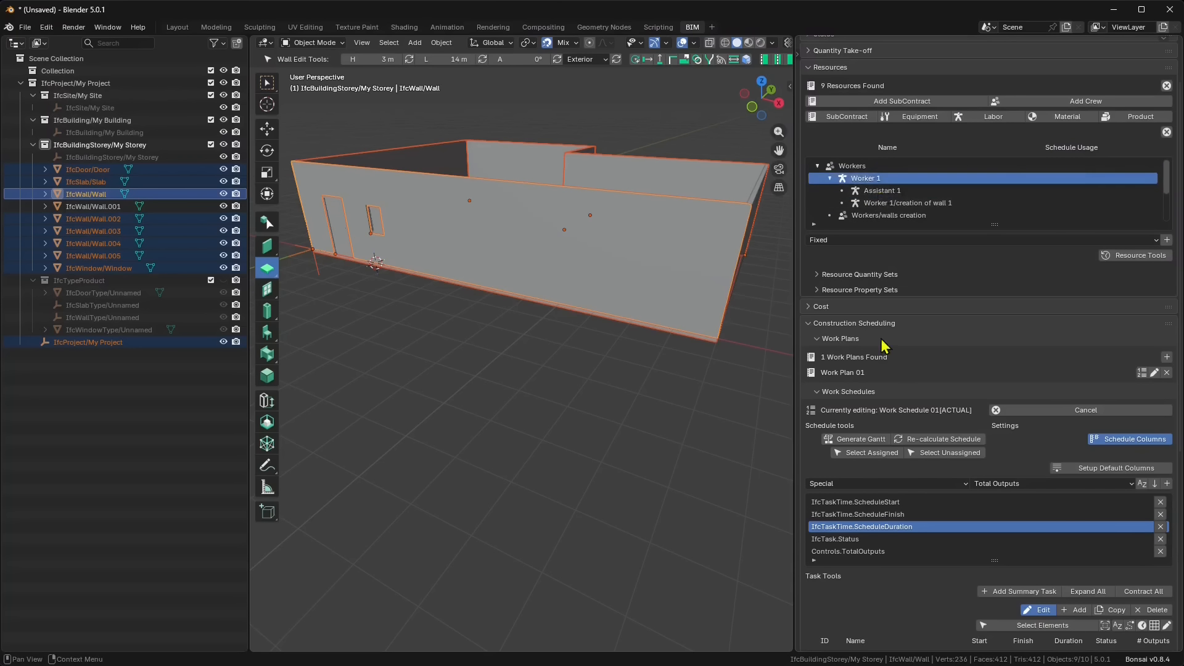
scroll(863, 444, down, 12)
click(1031, 498)
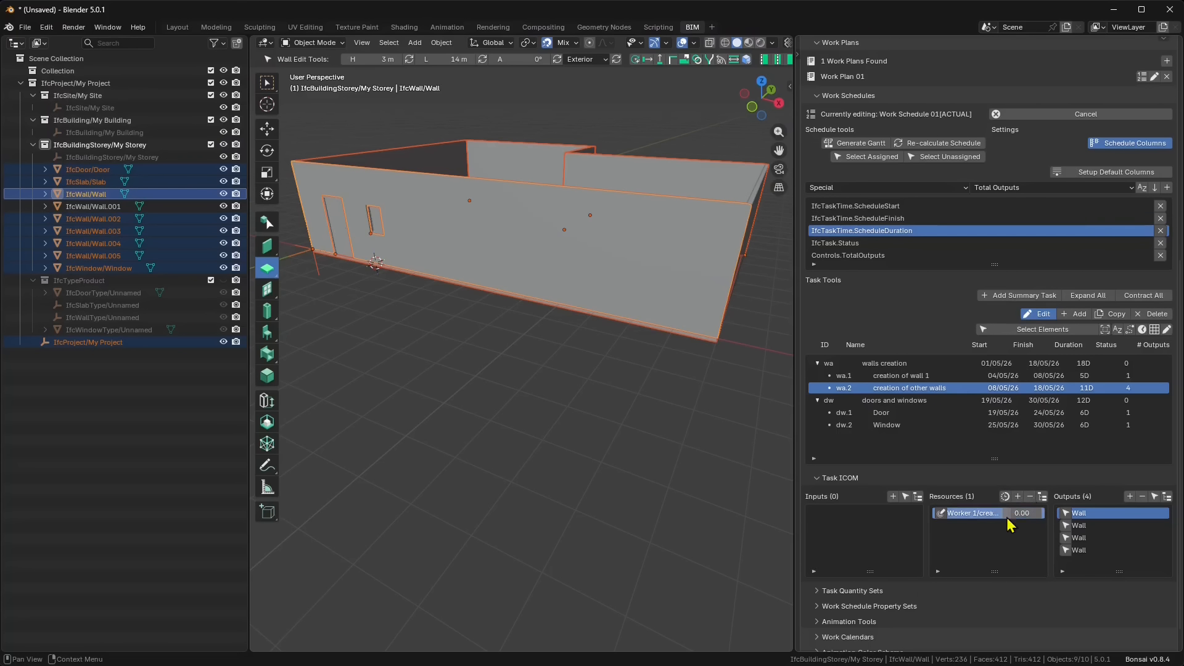
Assign Assistant 1 as a second labor resource to the creation of other walls task.
scroll(901, 320, up, 11)
scroll(900, 320, down, 12)
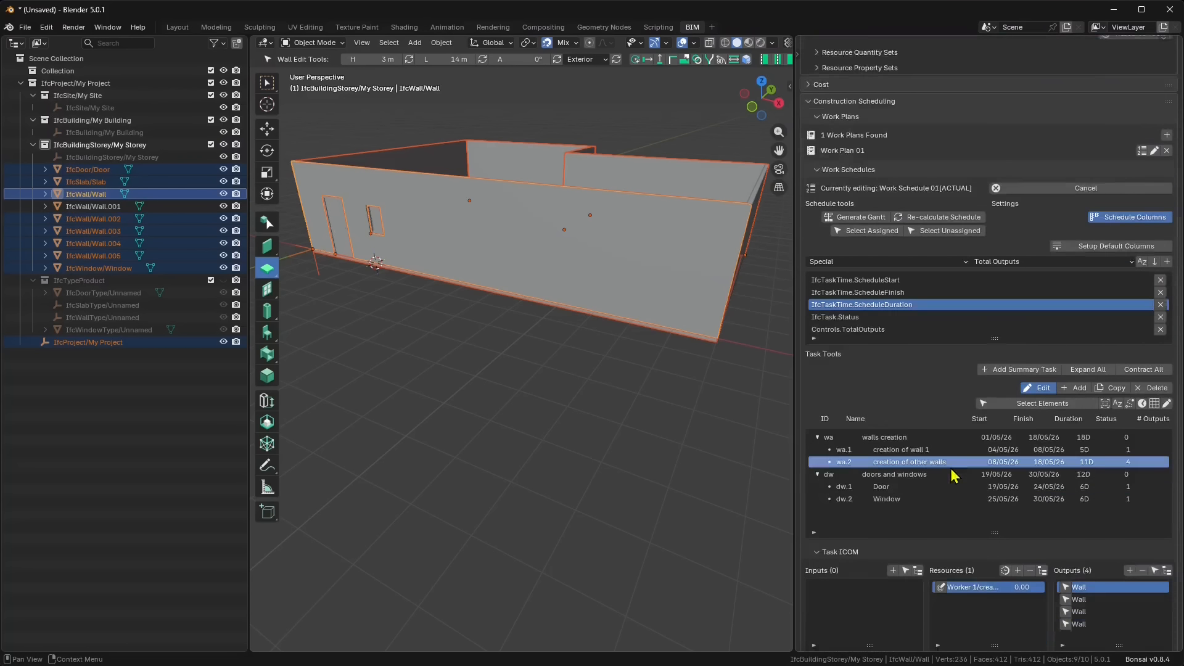
click(1019, 472)
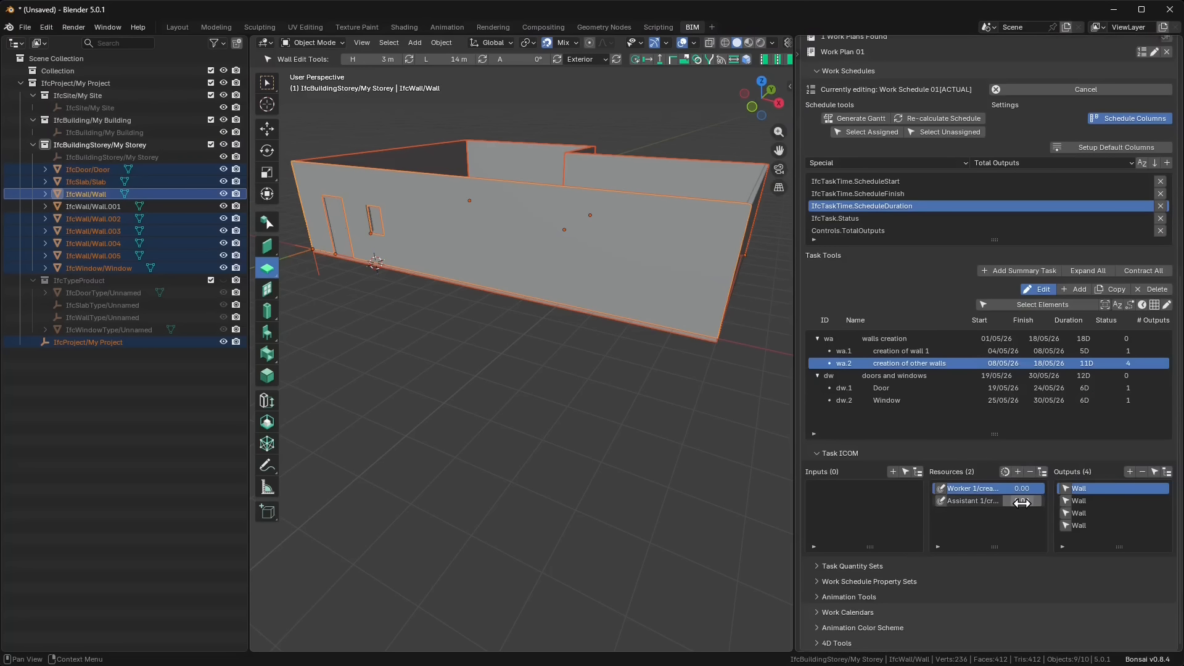
Examine the Qto_TaskBaseQuantities quantity set of the creation of other walls task.
scroll(888, 313, up, 2)
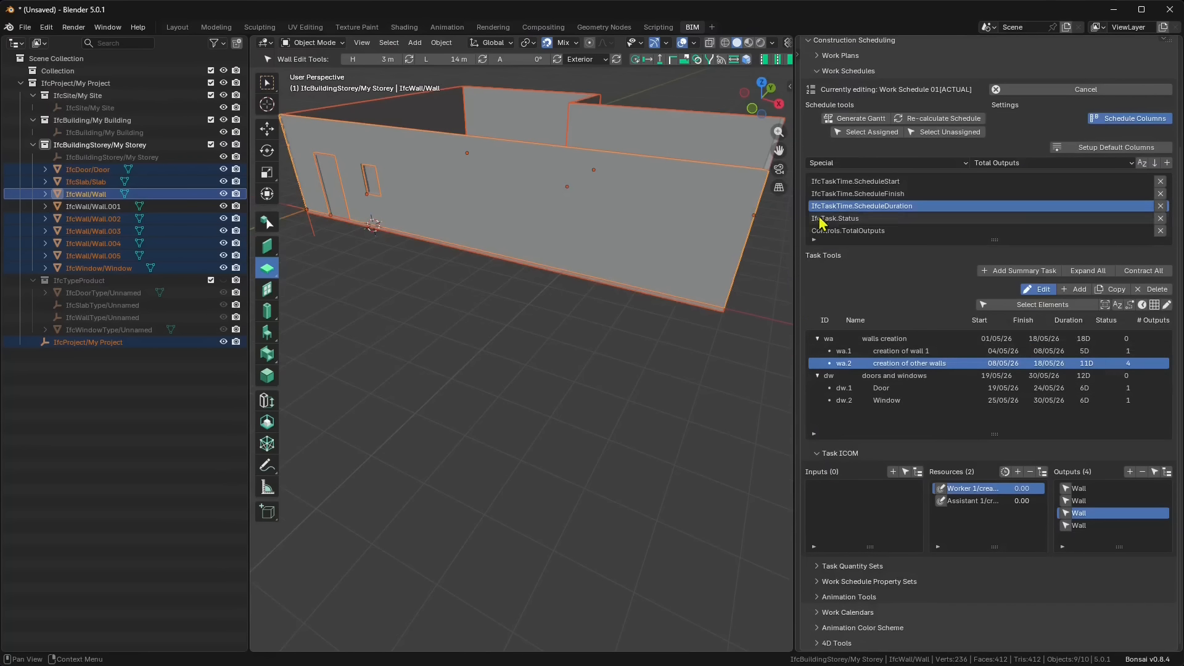
scroll(821, 222, up, 2)
click(820, 123)
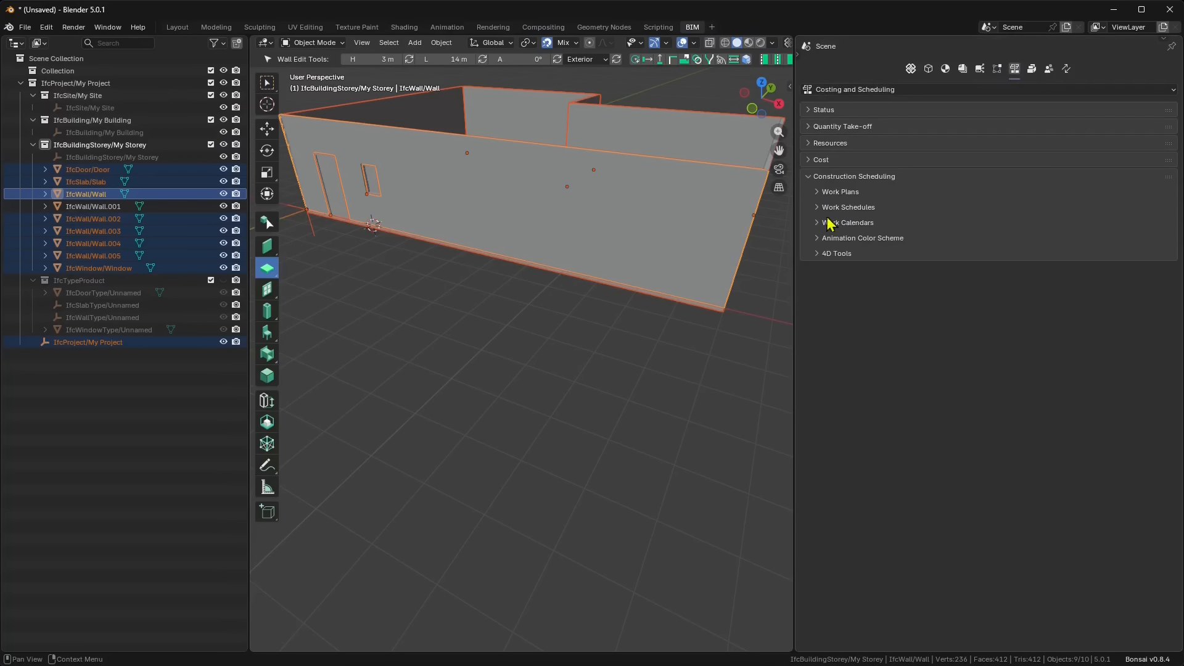
click(844, 208)
scroll(861, 555, down, 5)
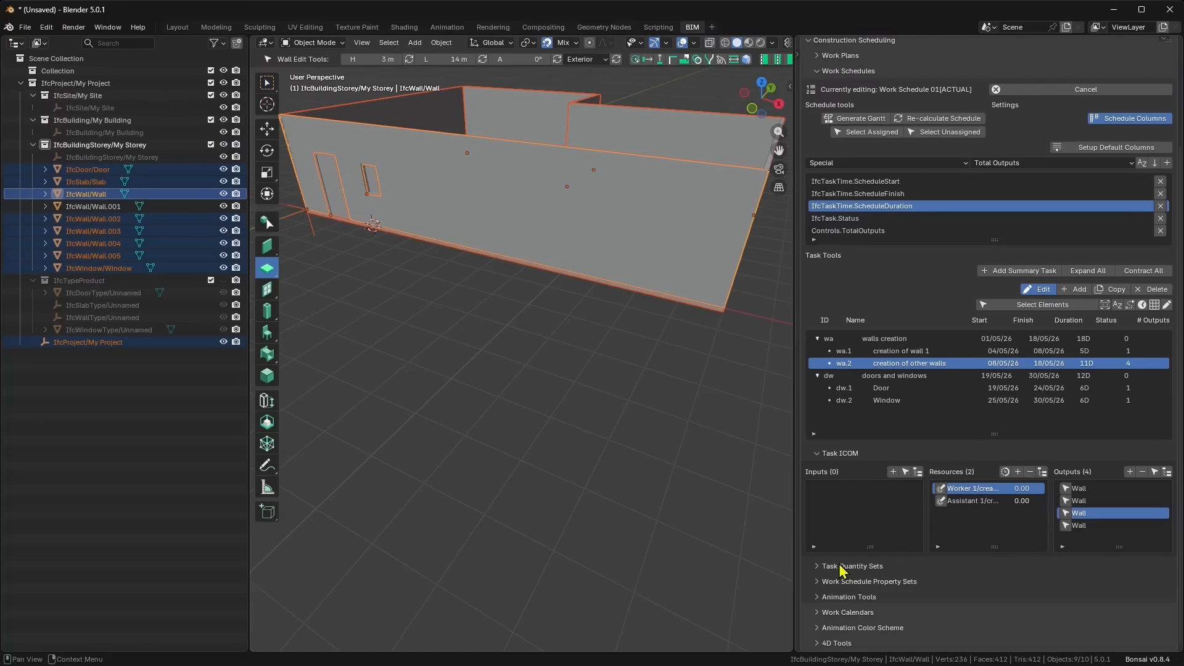
click(849, 567)
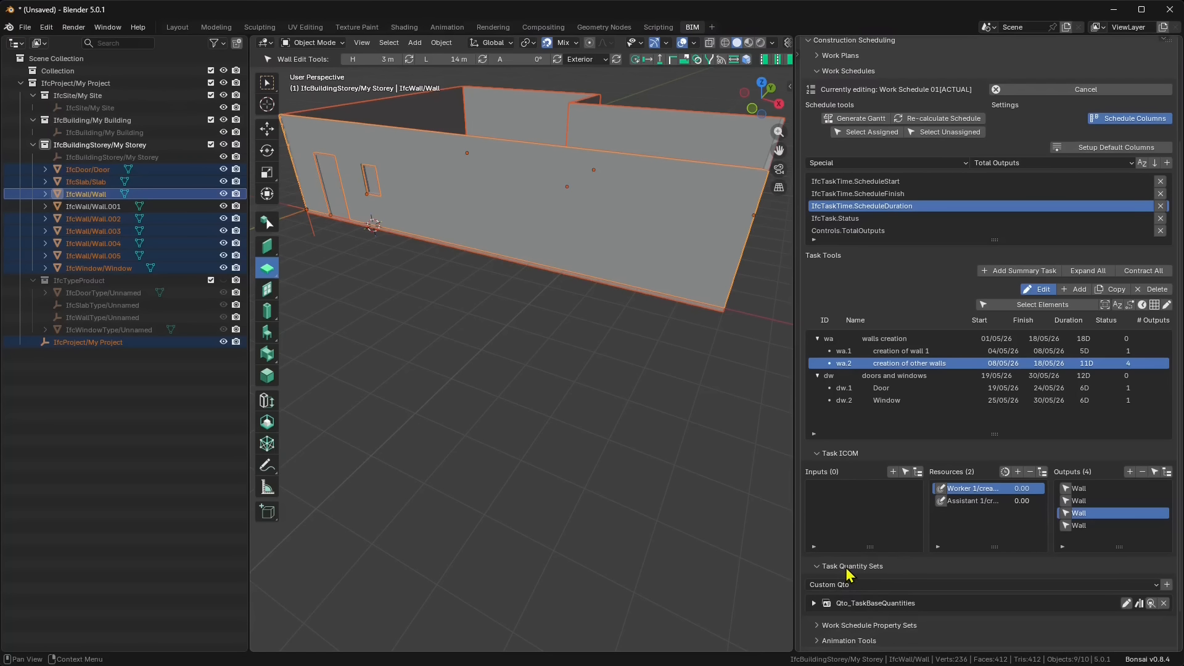
click(814, 604)
scroll(851, 573, down, 3)
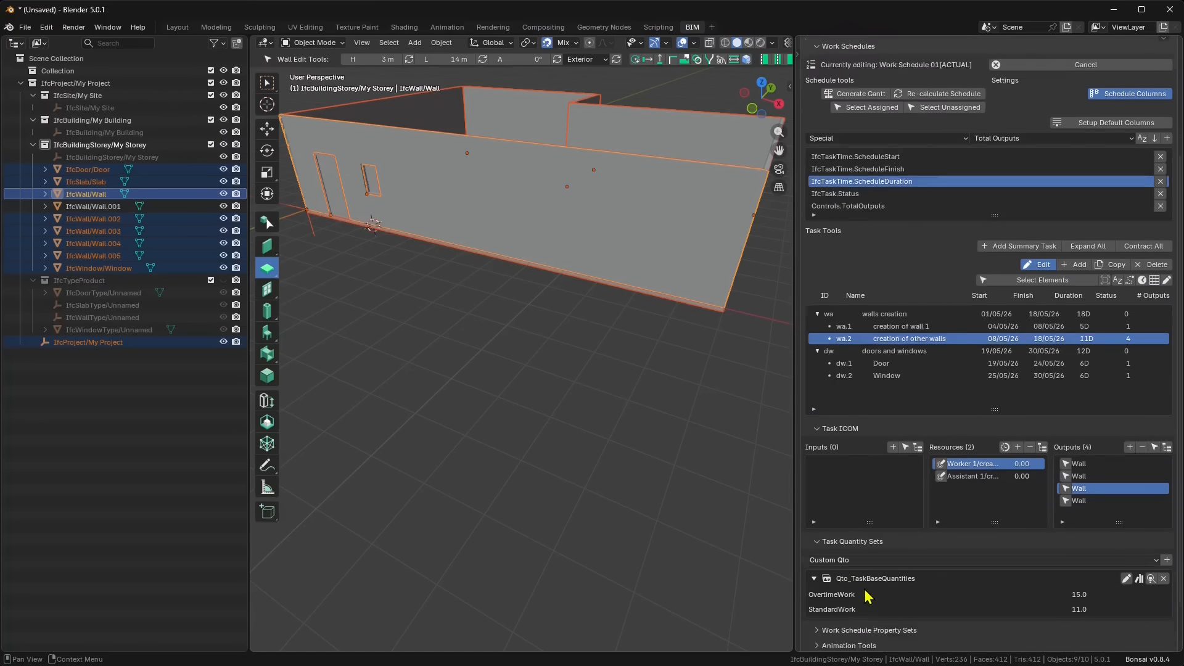
Add a custom property set to the work schedule, keeping the name My_Data and the property MyProperty with Some Value.
click(847, 583)
scroll(847, 586, down, 1)
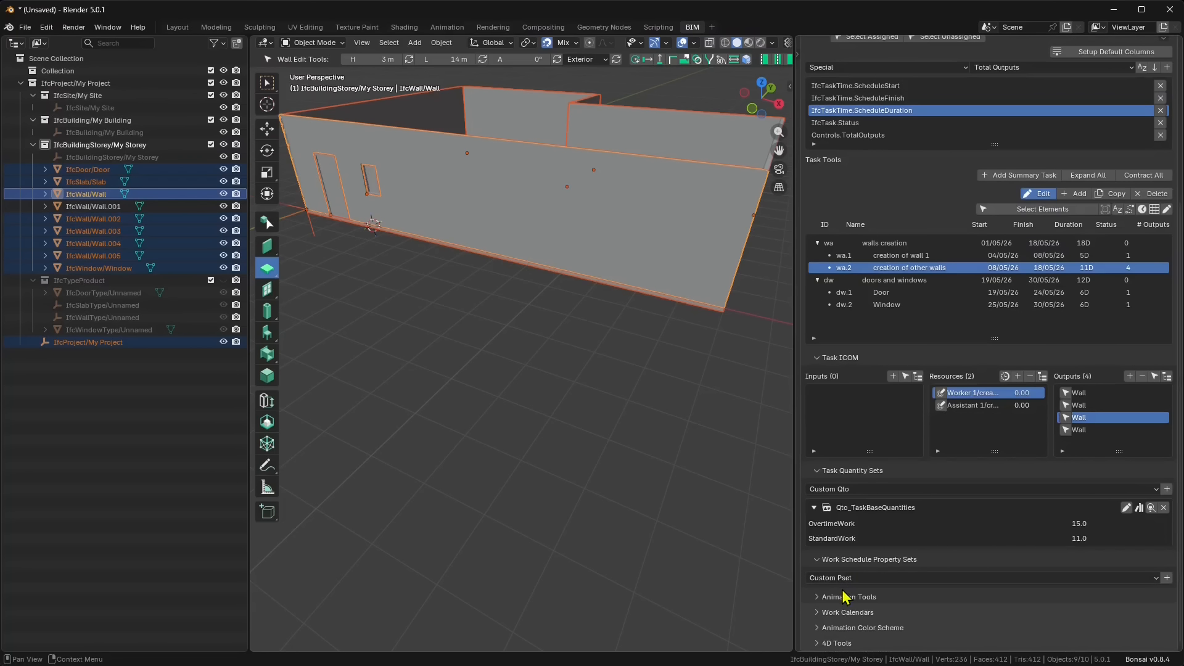
click(1167, 578)
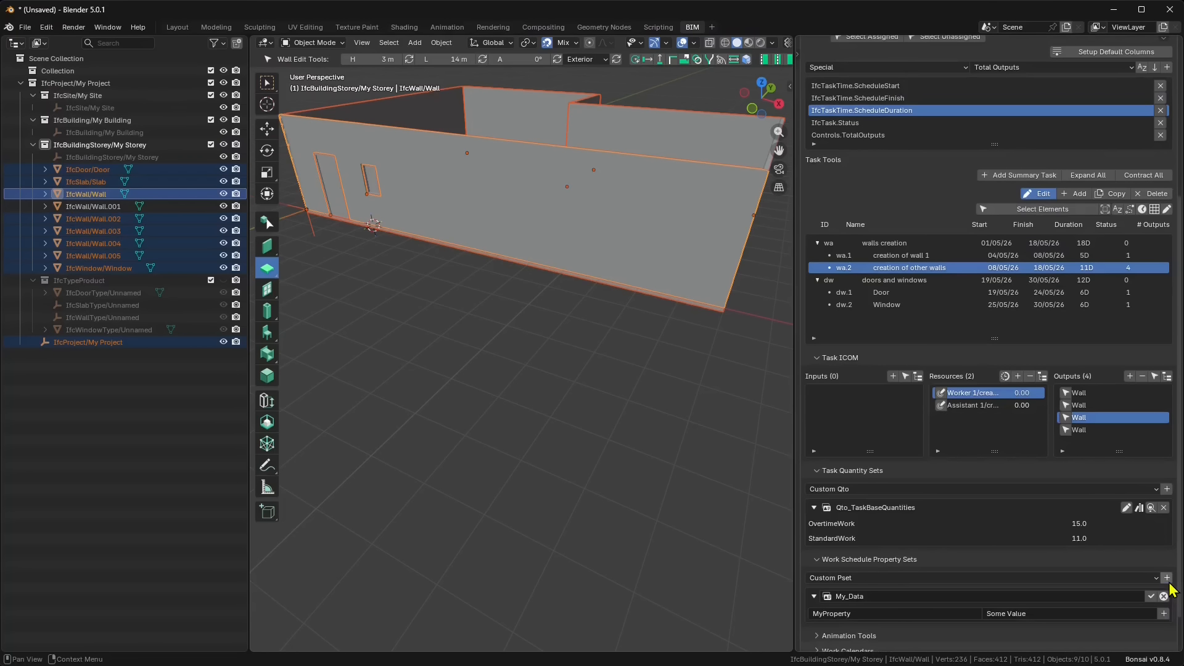
scroll(863, 589, down, 1)
click(894, 571)
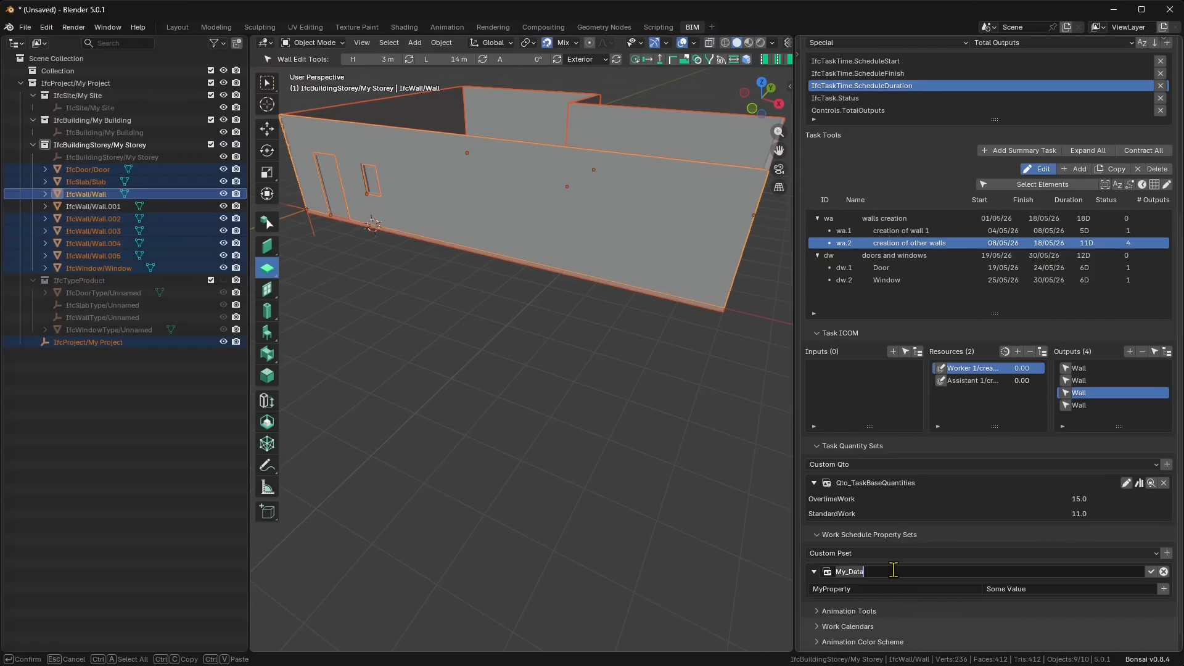
click(940, 591)
click(940, 589)
click(1032, 588)
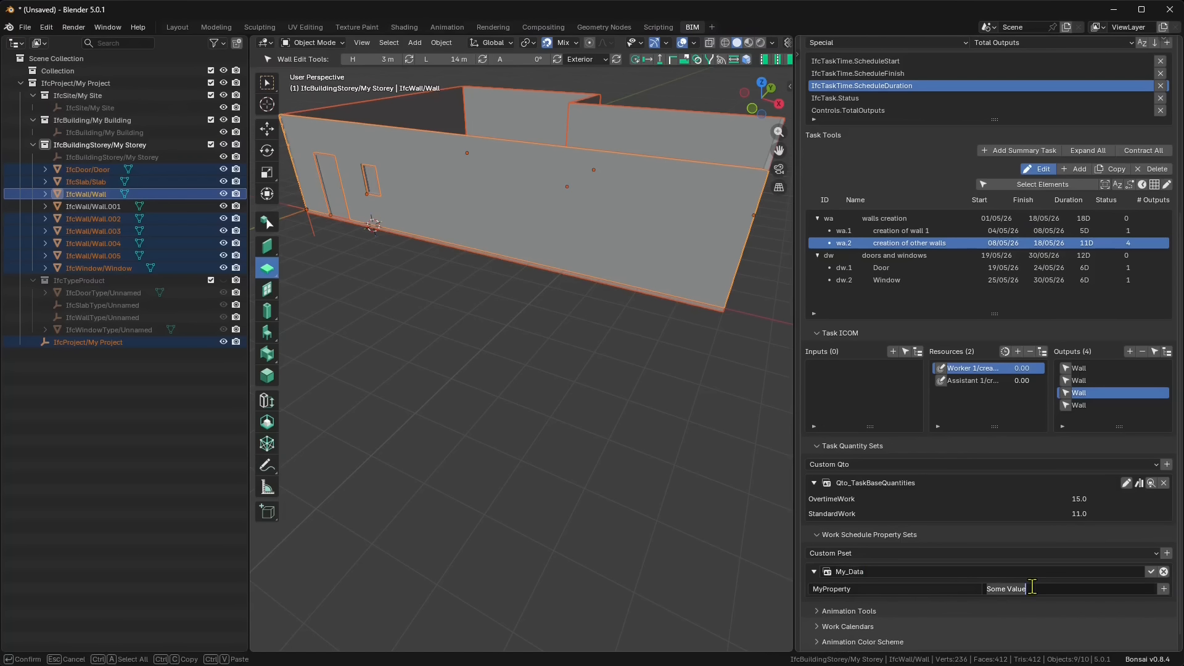
key(Return)
Open the work schedule's animation tools and examine the animation settings for date range, speed and display.
click(872, 612)
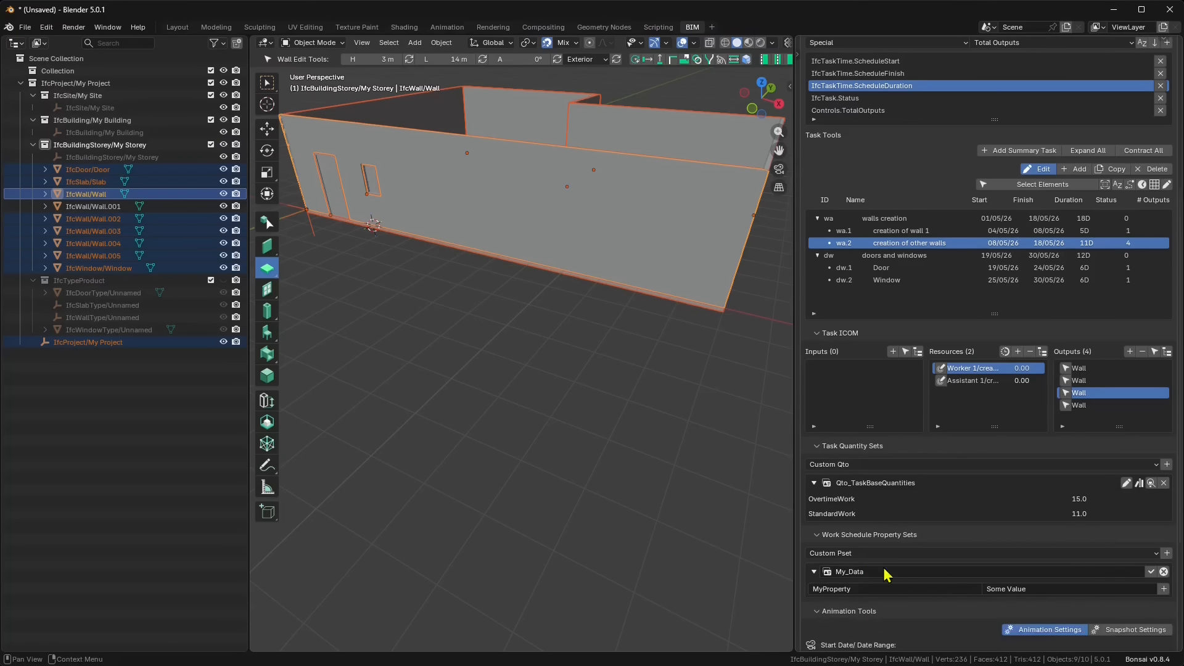
scroll(887, 574, down, 7)
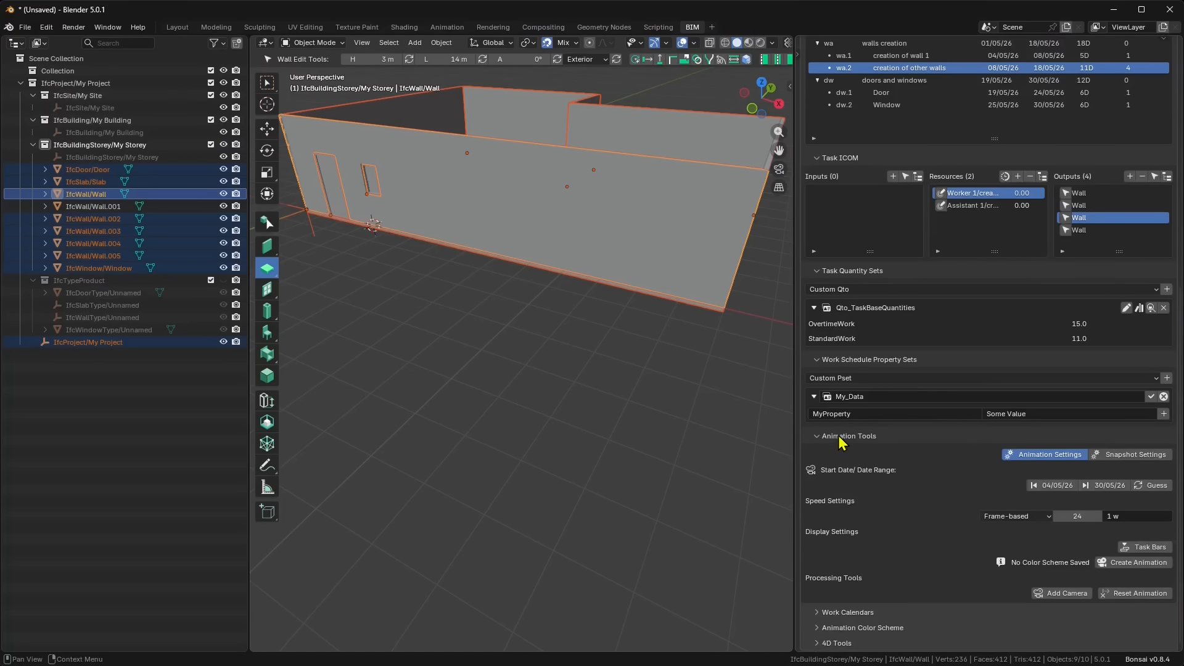
click(1053, 459)
click(1054, 563)
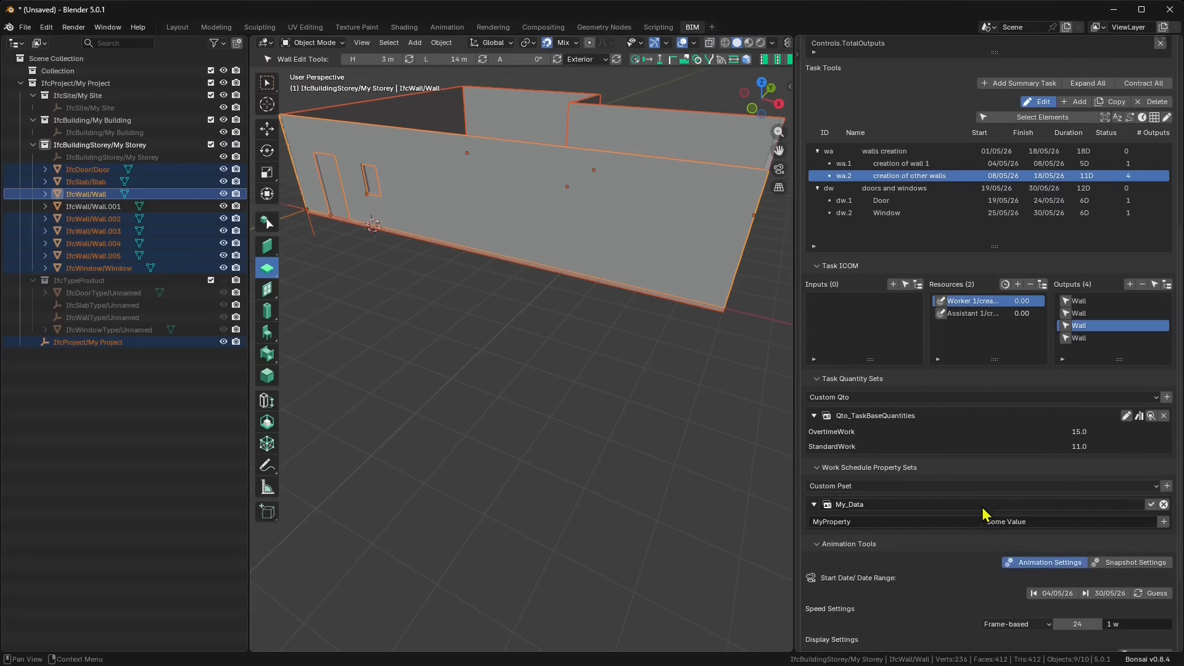
scroll(979, 505, down, 5)
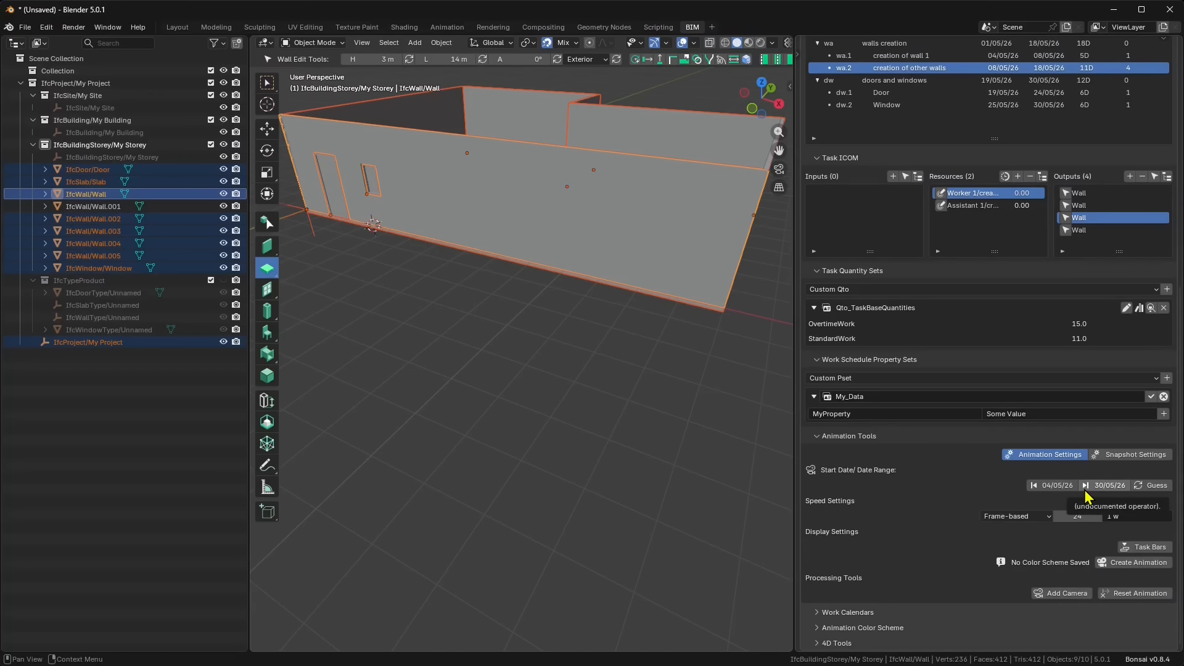
Try the duration-based animation speed and return to the frame-based setting.
click(1007, 517)
click(1028, 561)
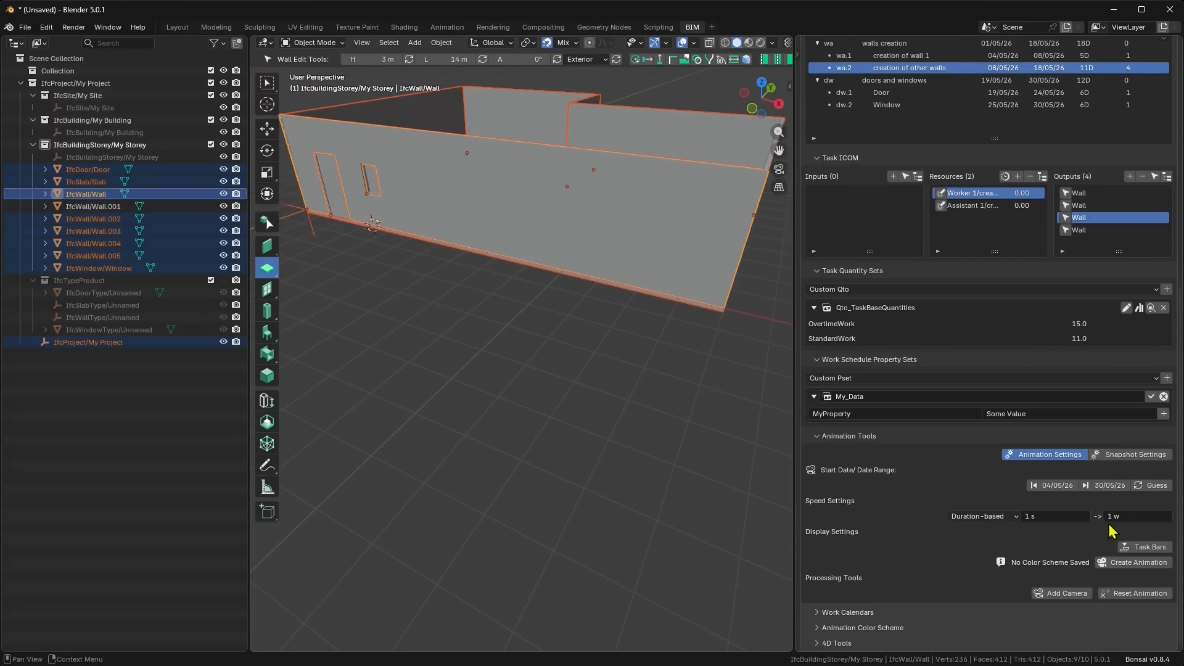
click(1014, 518)
click(1021, 546)
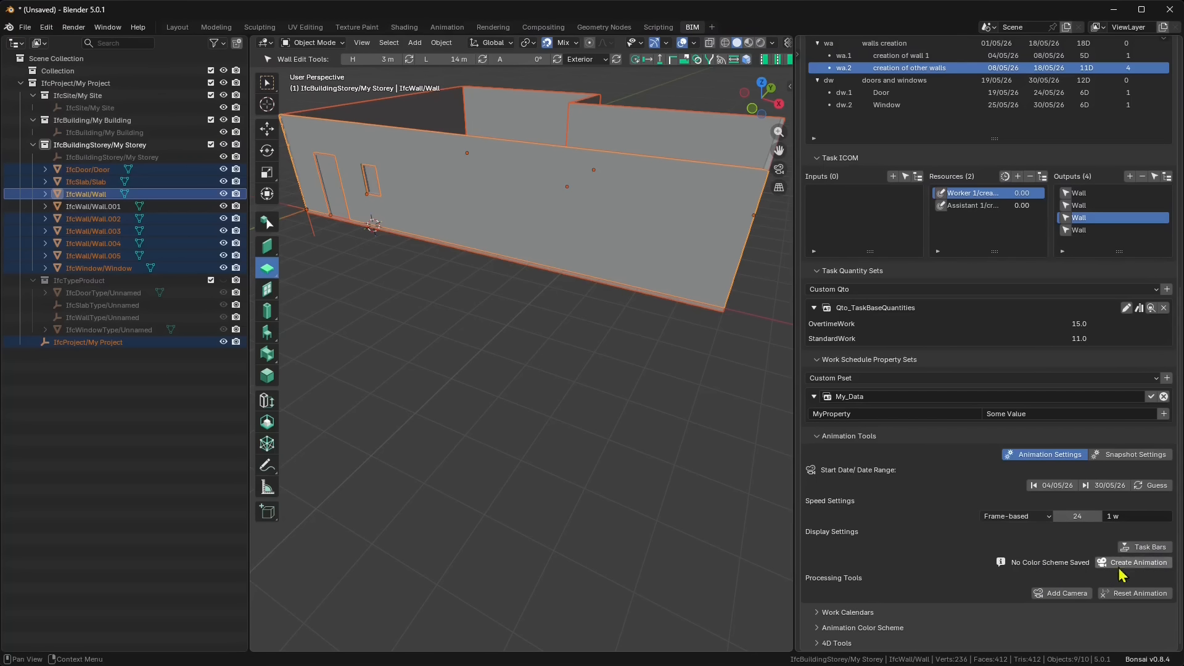
Turn on the task bars for the animation and add a 4D camera to the scene.
click(1146, 548)
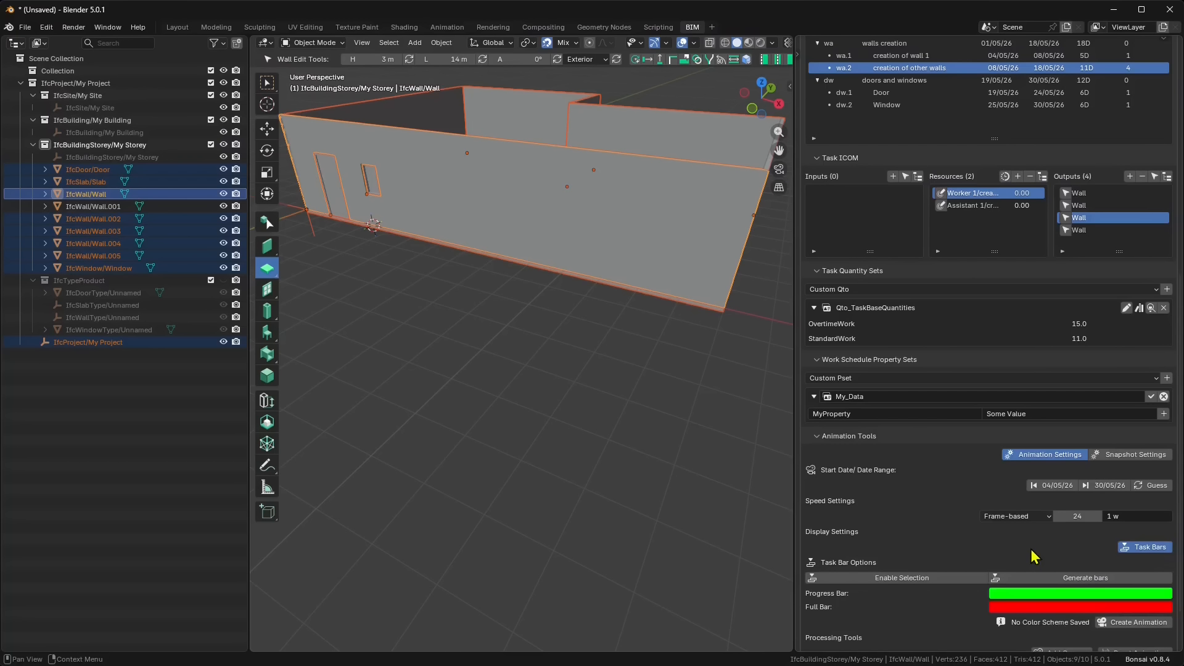
scroll(1020, 549, down, 3)
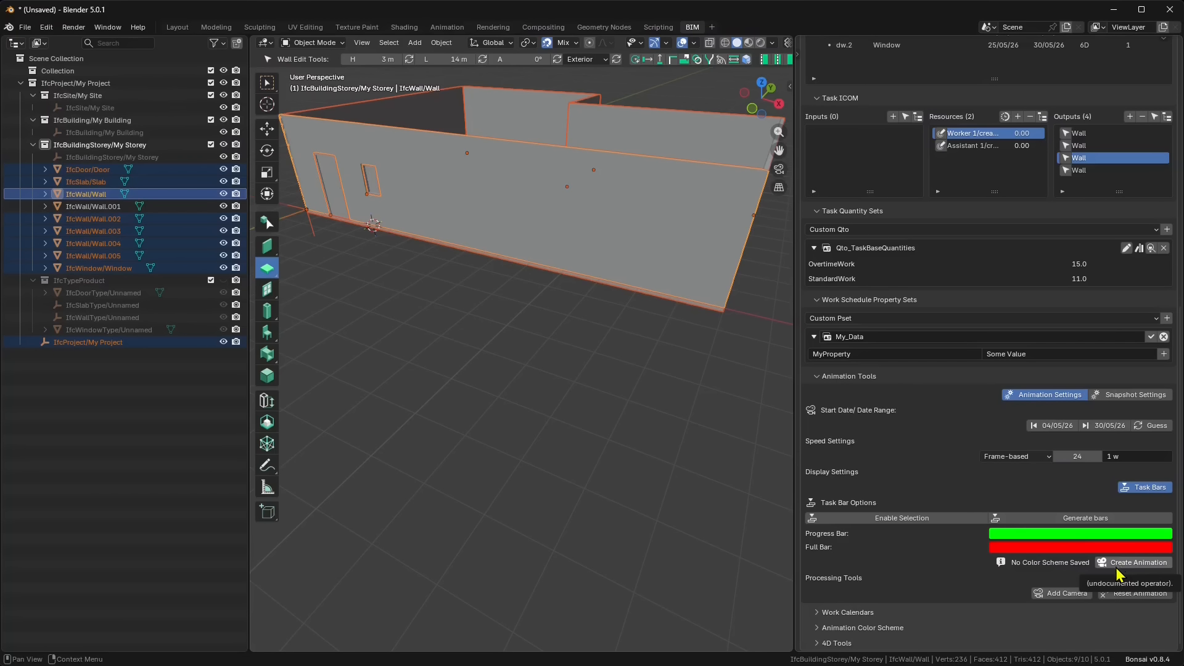
click(1066, 594)
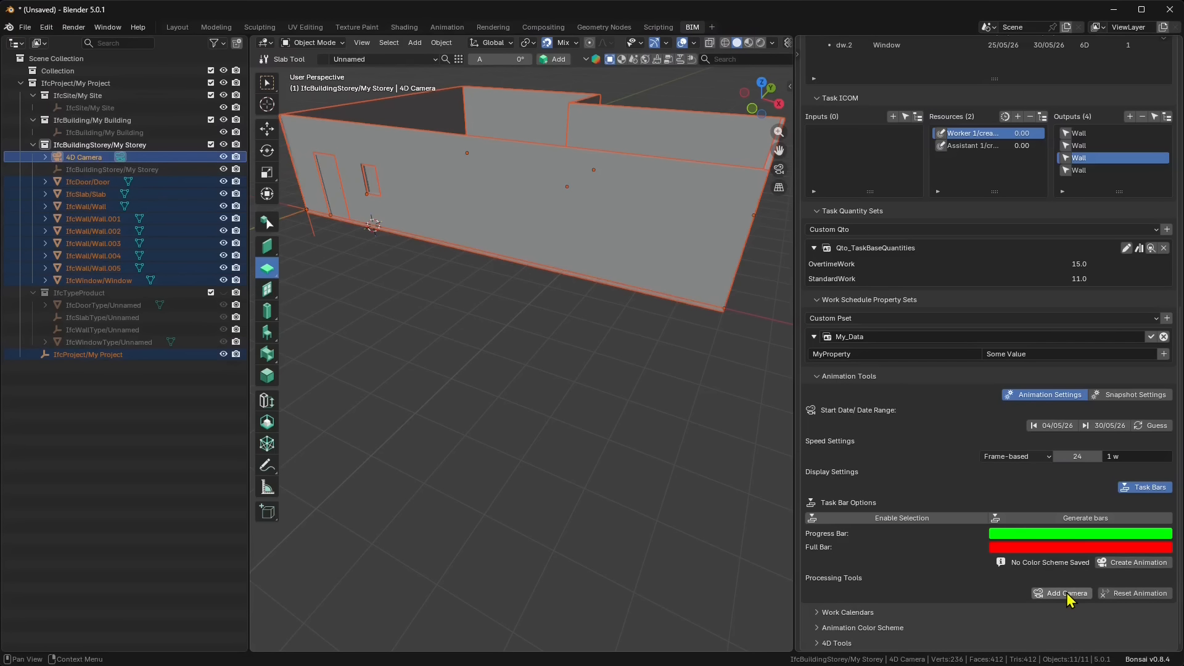
Look through the 4D camera, lock it to the view and reposition it to frame the whole building at an angle.
click(119, 160)
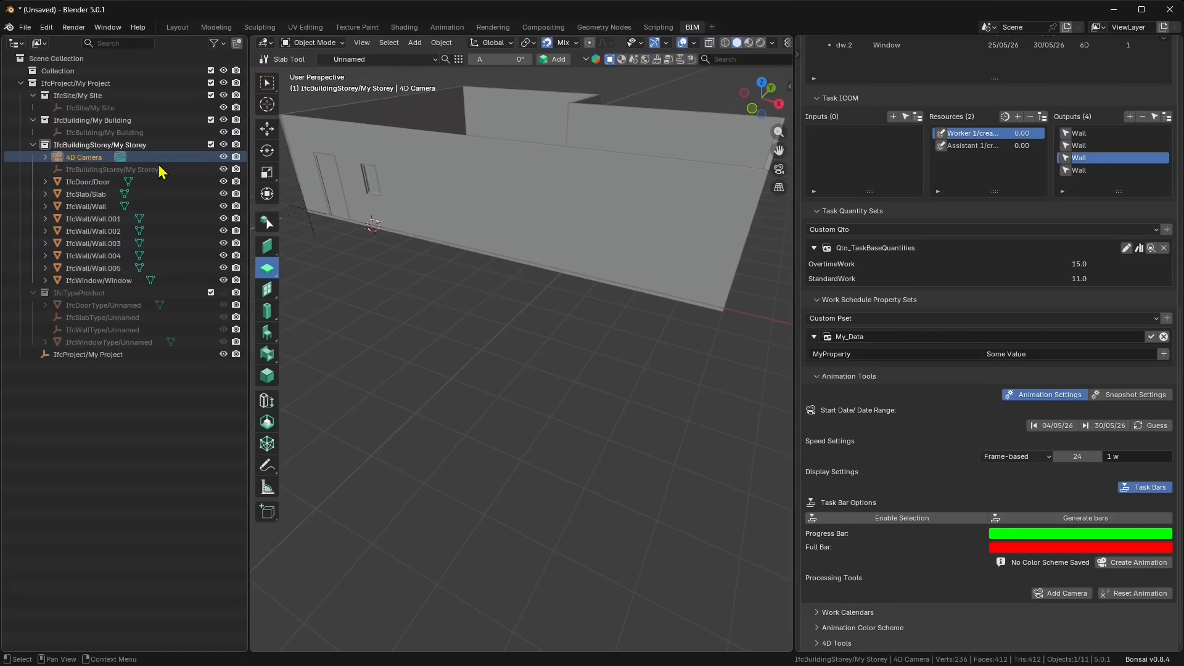
click(779, 169)
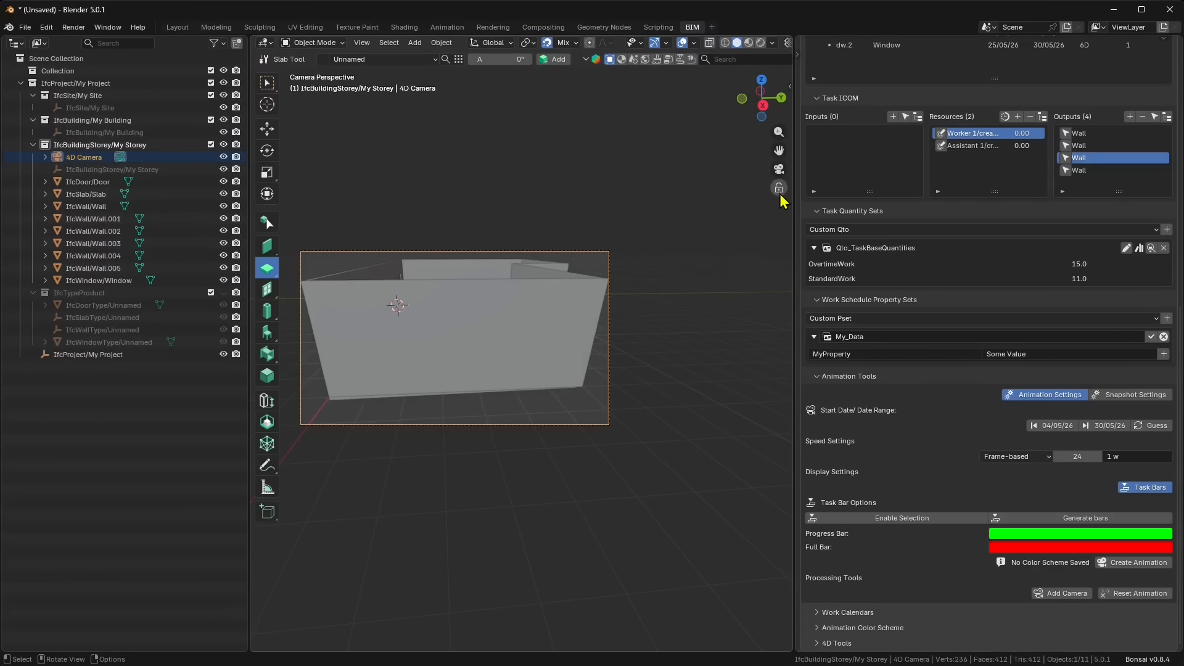
click(779, 194)
middle_drag(542, 378, 543, 345)
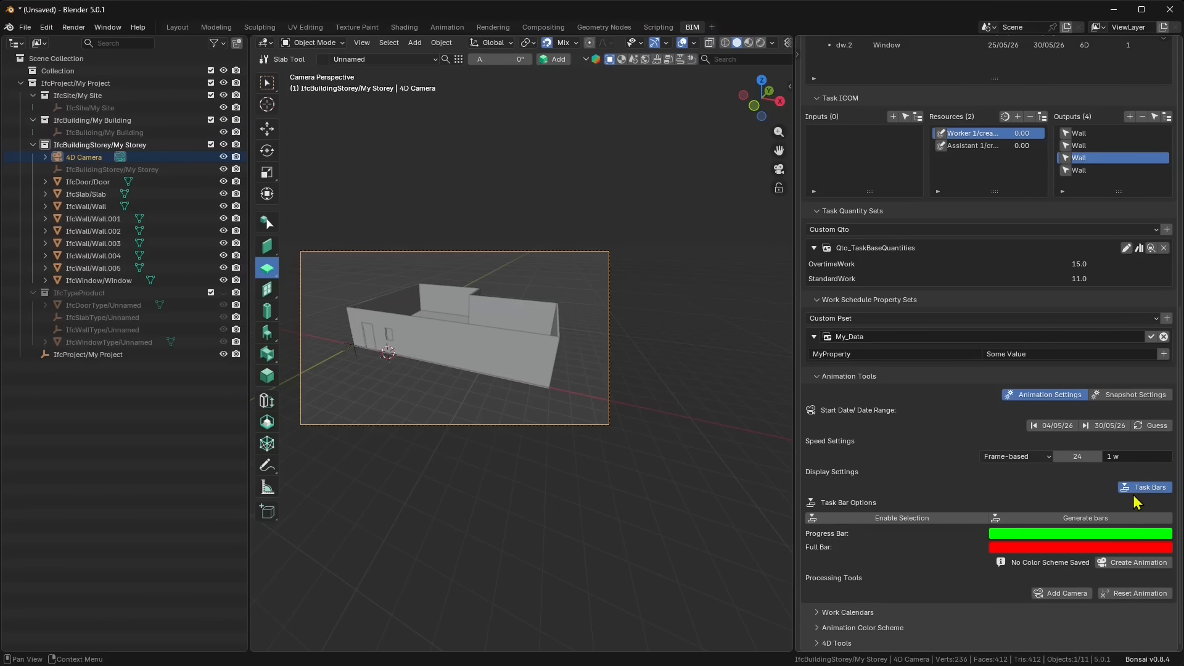
Create the construction schedule animation and play it back.
click(1127, 564)
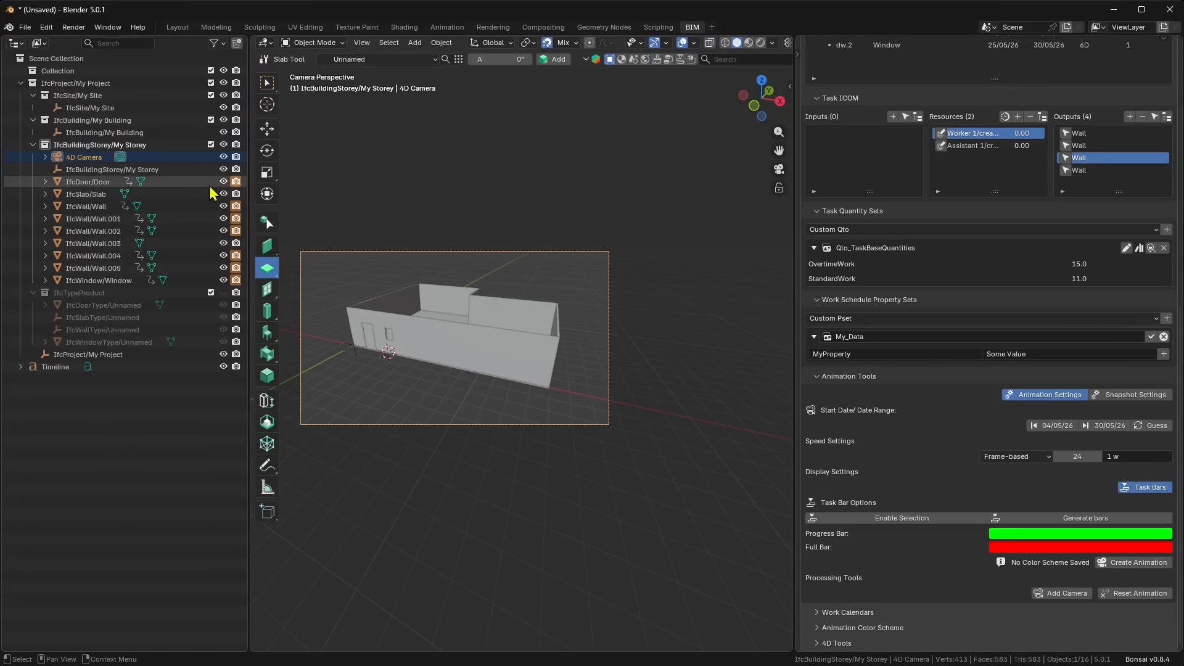
key(space)
key(space)
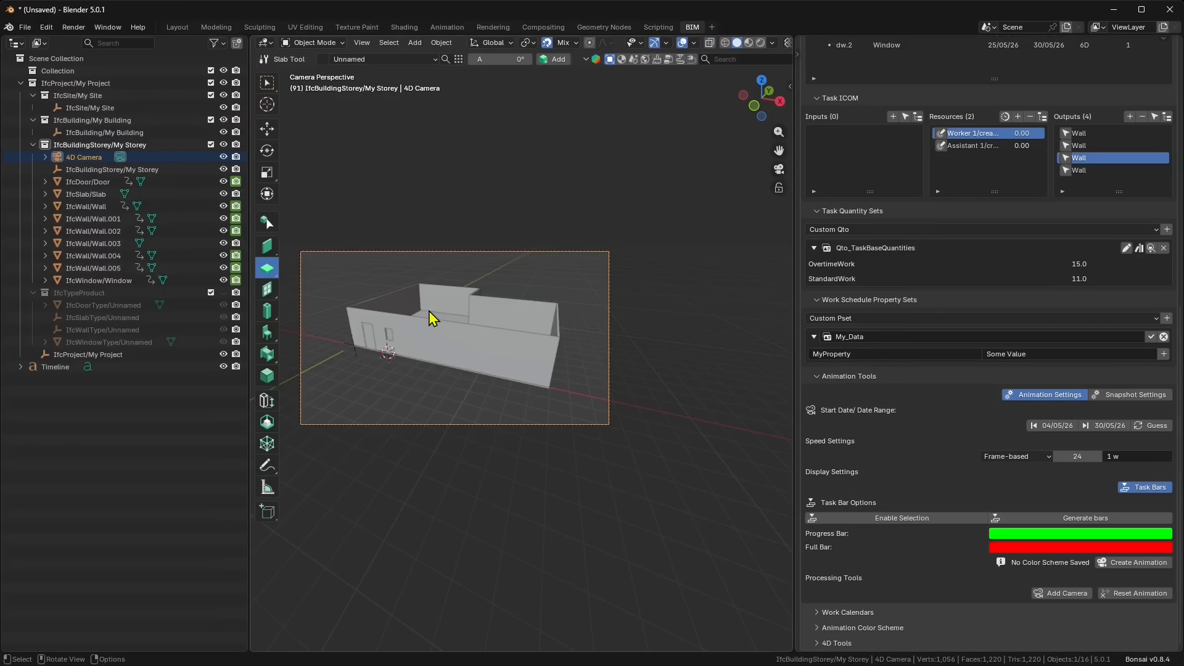
Split off a short area below the 3D viewport and show the Timeline in it.
scroll(430, 204, up, 3)
shift+middle_drag(476, 306, 555, 224)
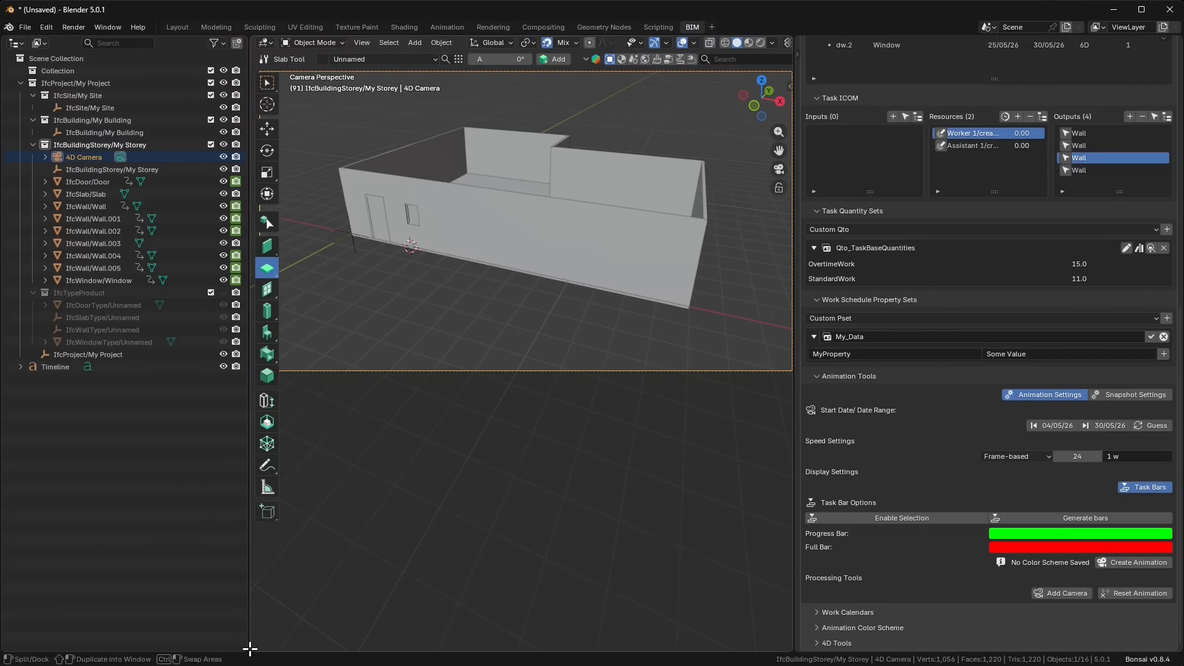
drag(250, 648, 322, 532)
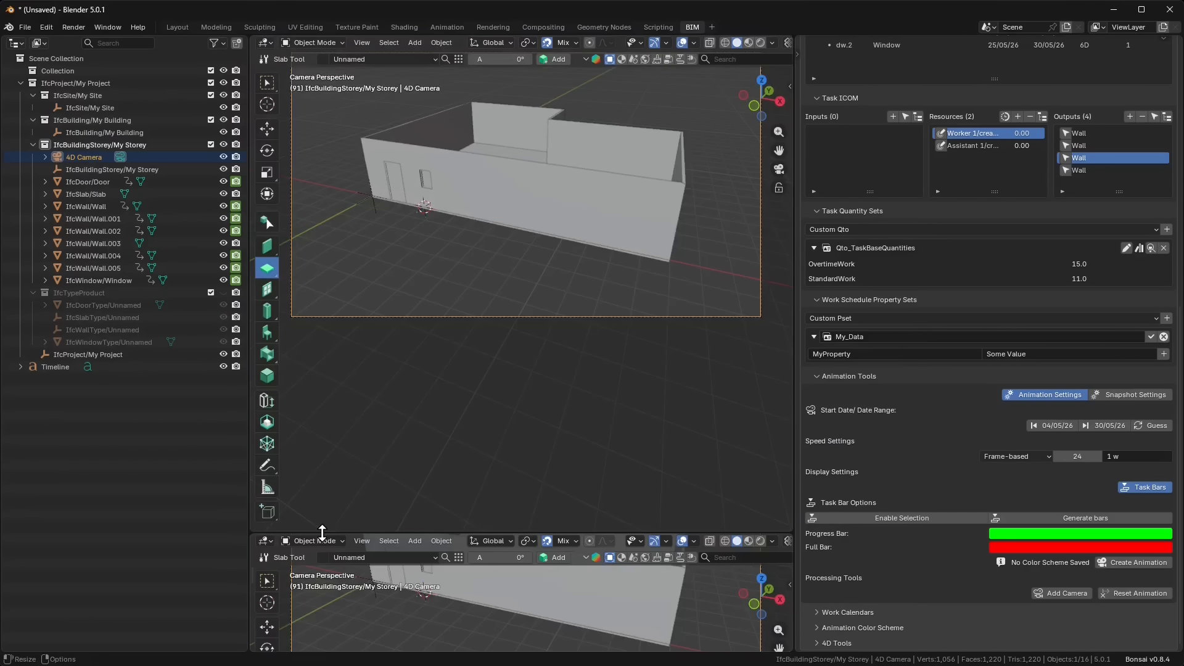
click(267, 541)
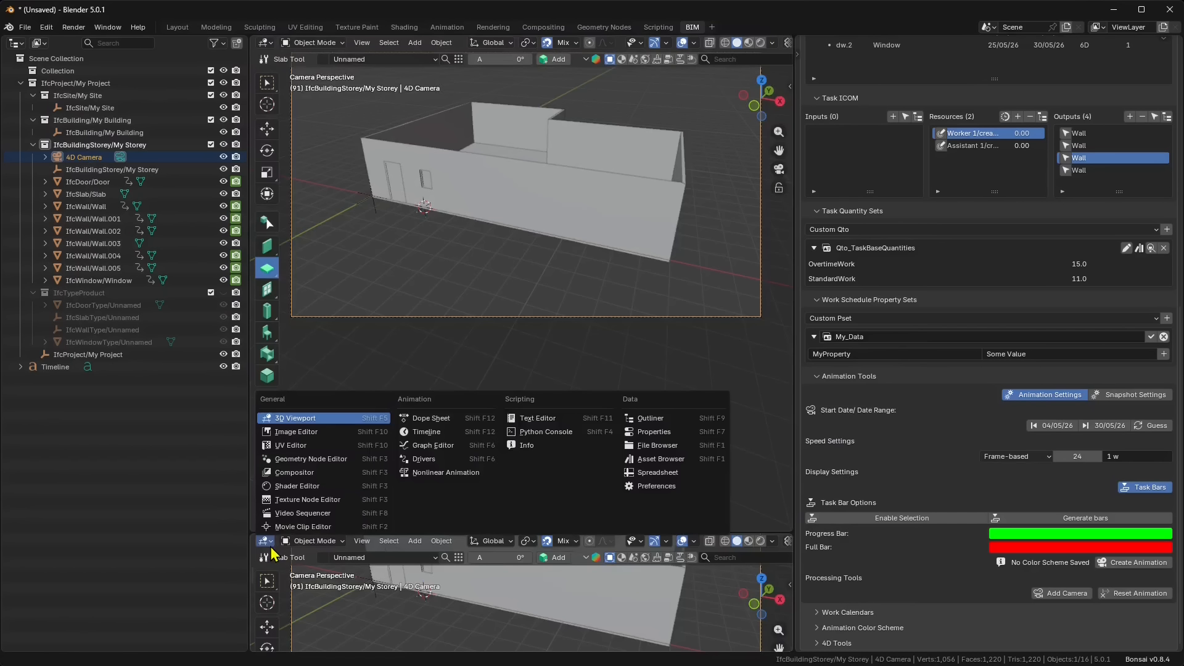
click(426, 432)
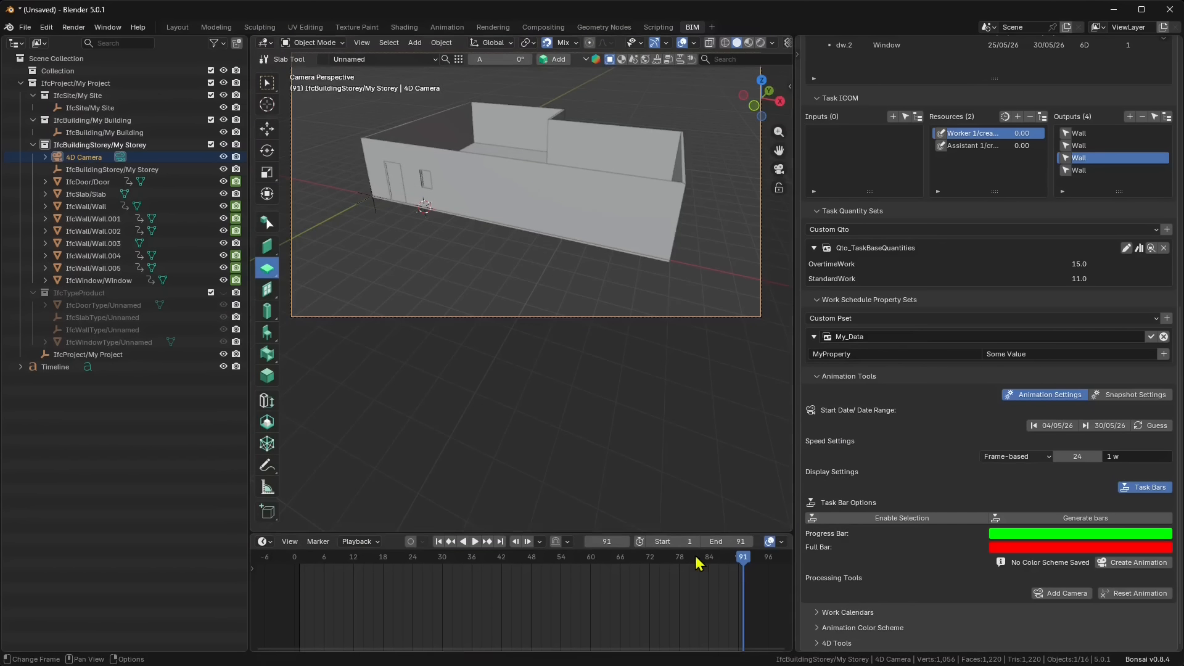
Rewind the construction animation to frame 0, play it through and stop near its end.
scroll(511, 594, down, 4)
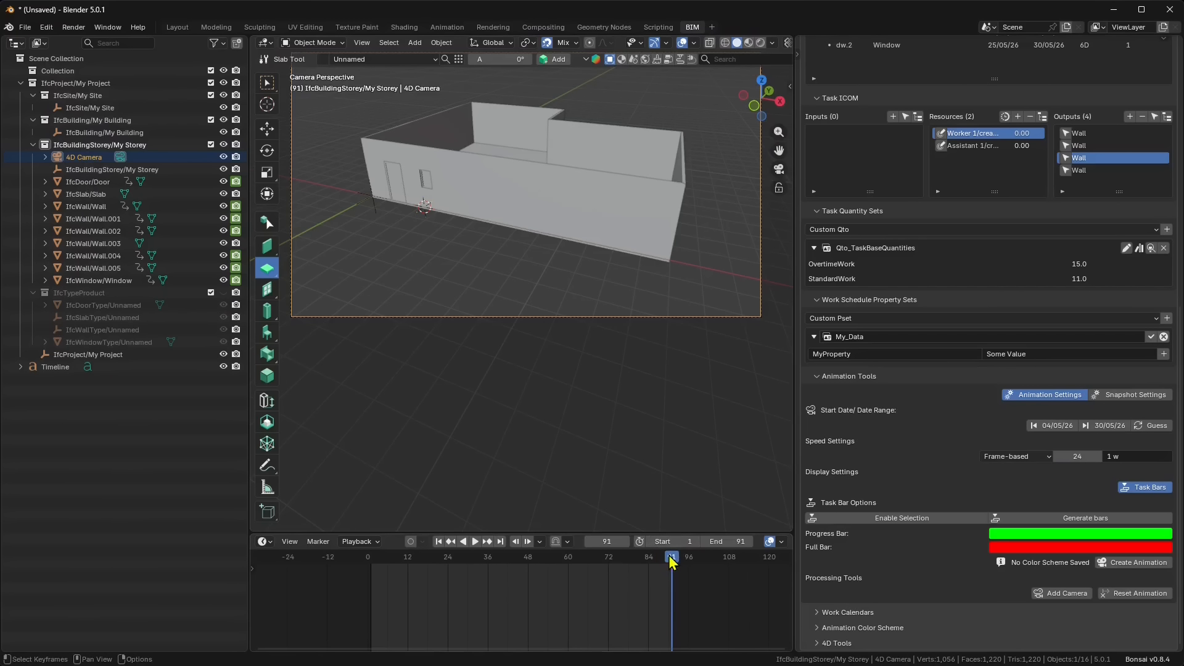
drag(671, 562, 369, 602)
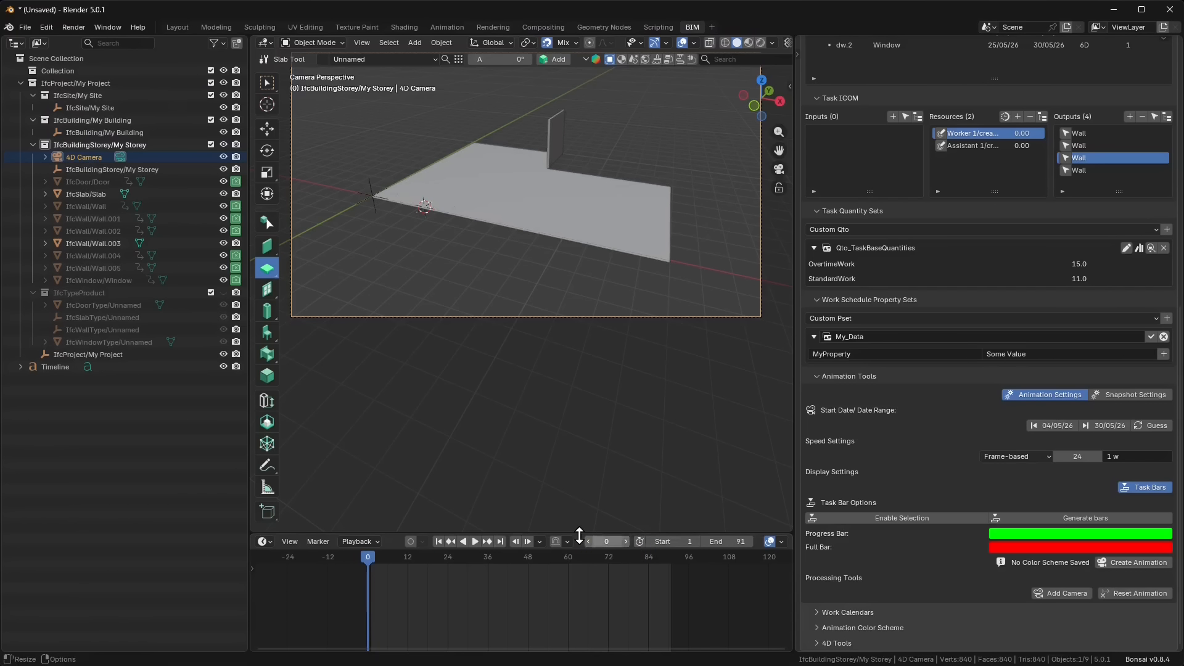
click(475, 543)
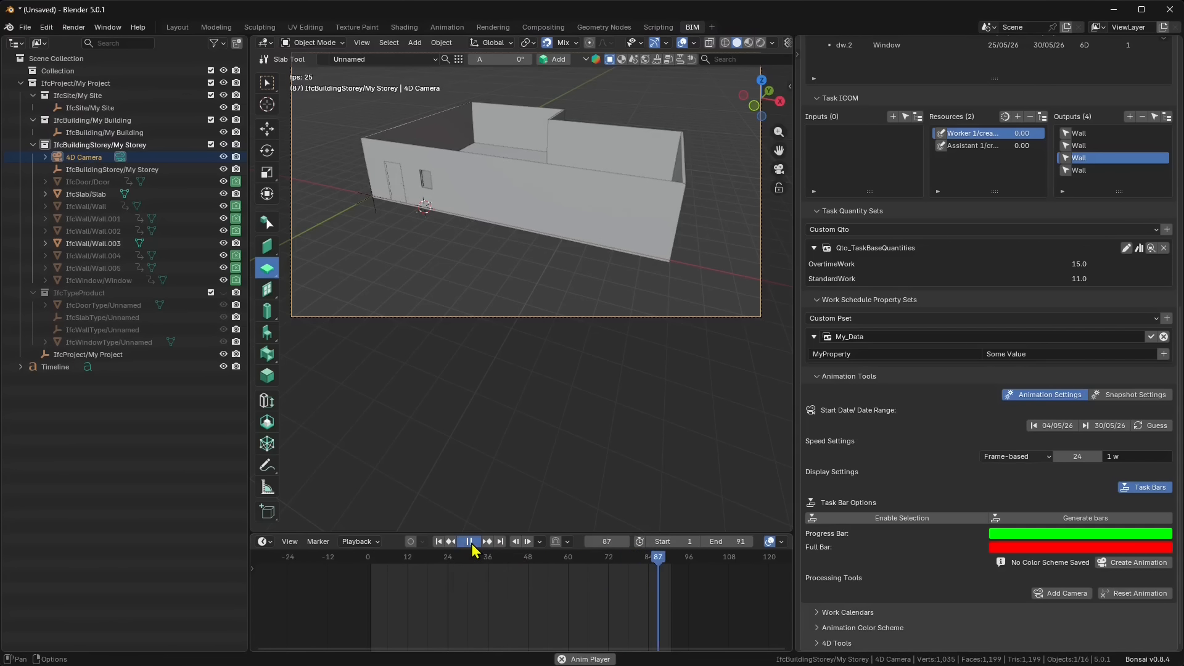
click(470, 542)
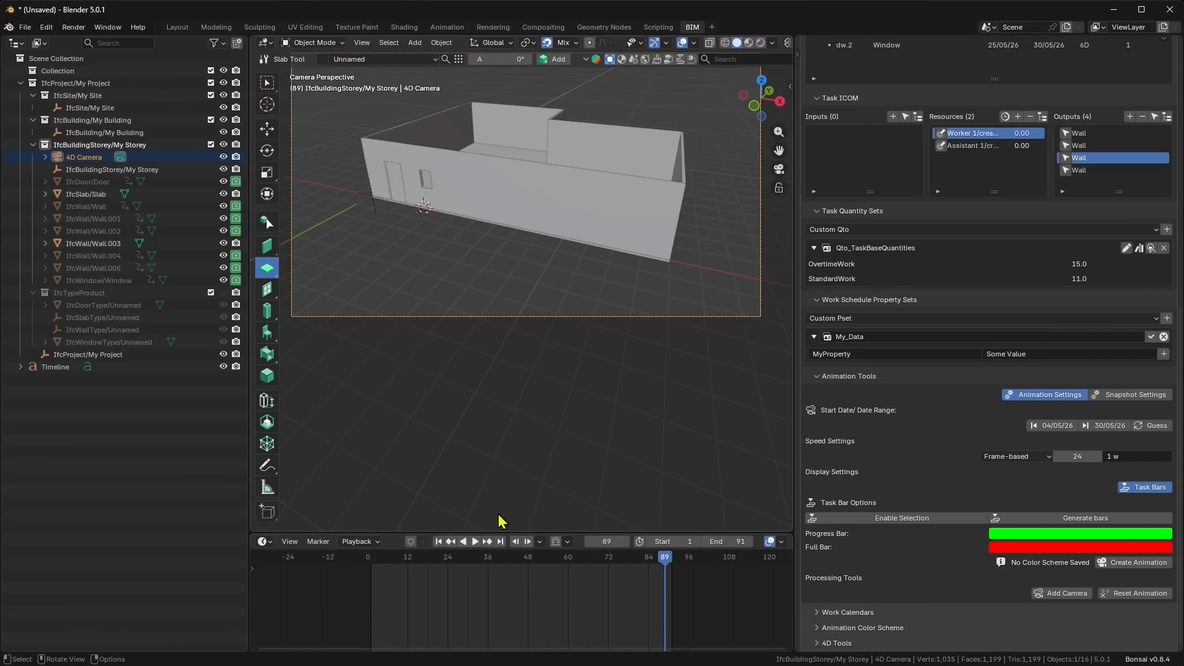
Select all scene objects to display their keyframes and enlarge the Timeline area.
shift+middle_drag(590, 217, 594, 233)
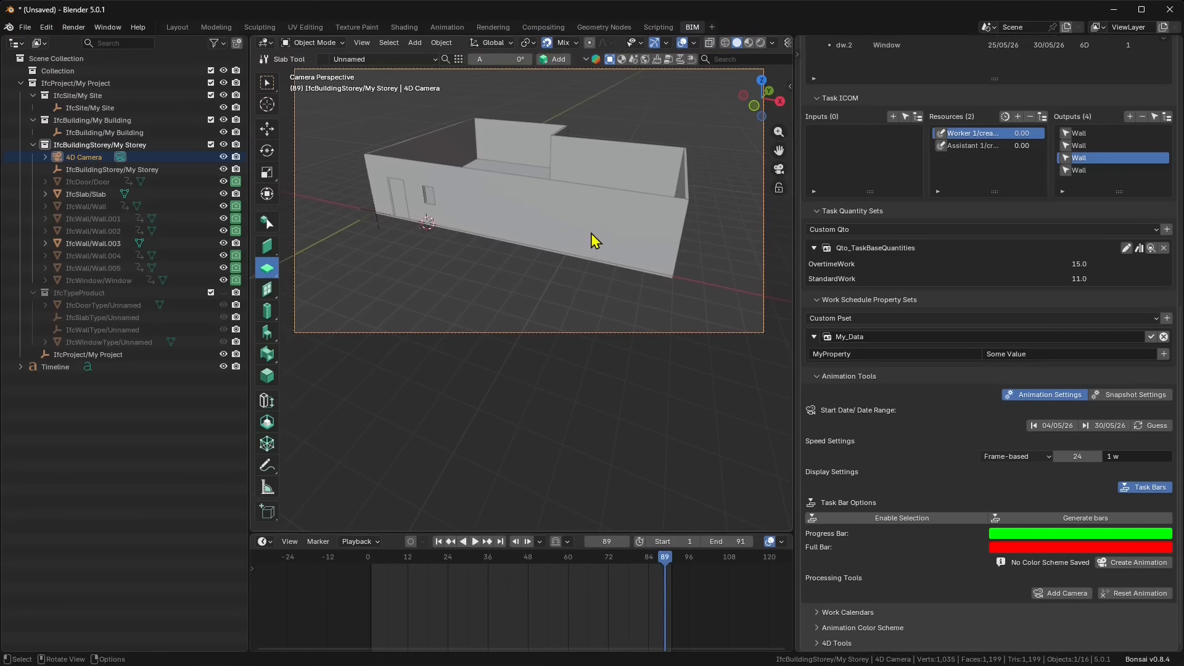
key(a)
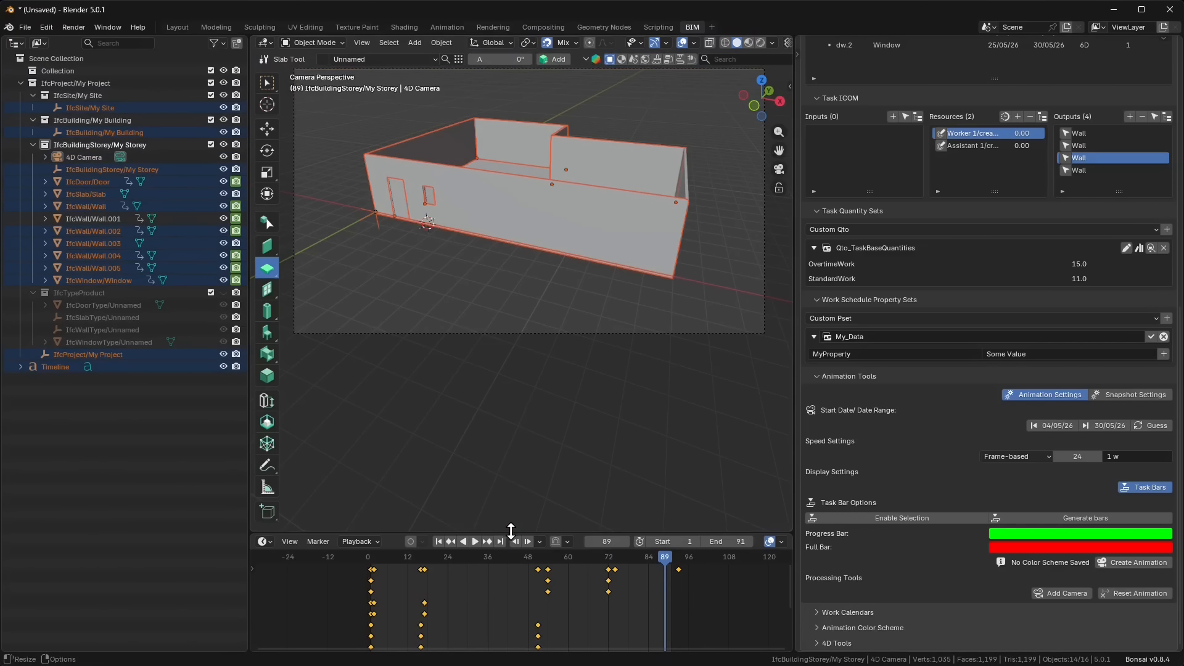
drag(512, 533, 603, 463)
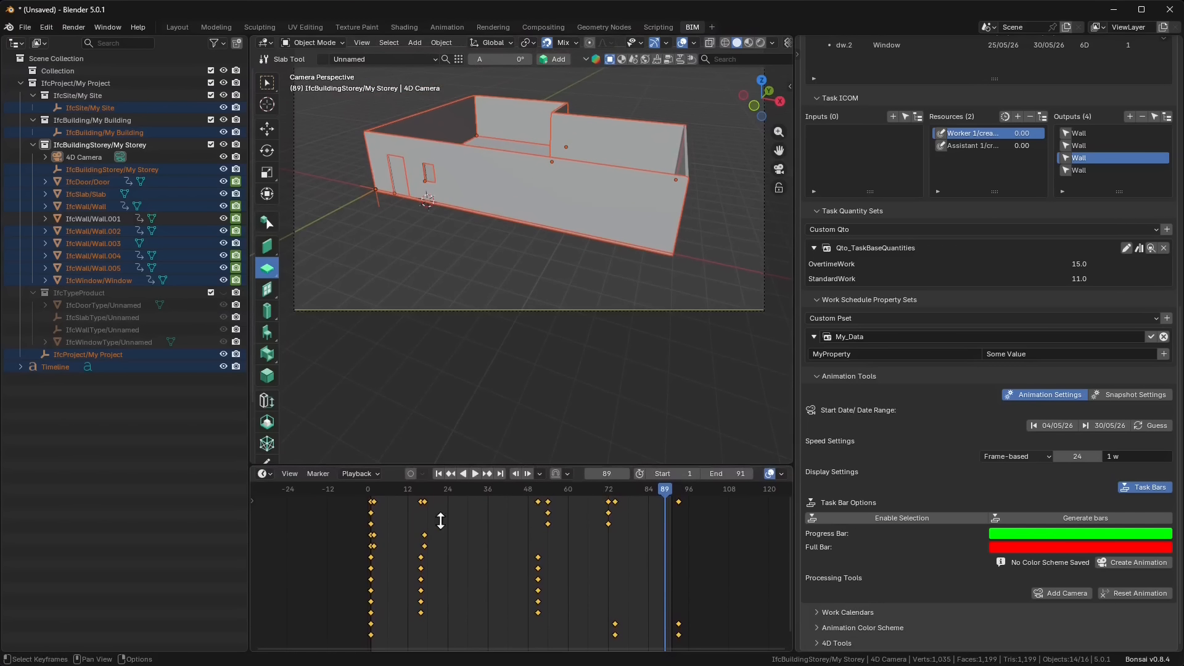
View the animation curves in the Graph Editor, and change the area to a shorter Dope Sheet.
click(263, 474)
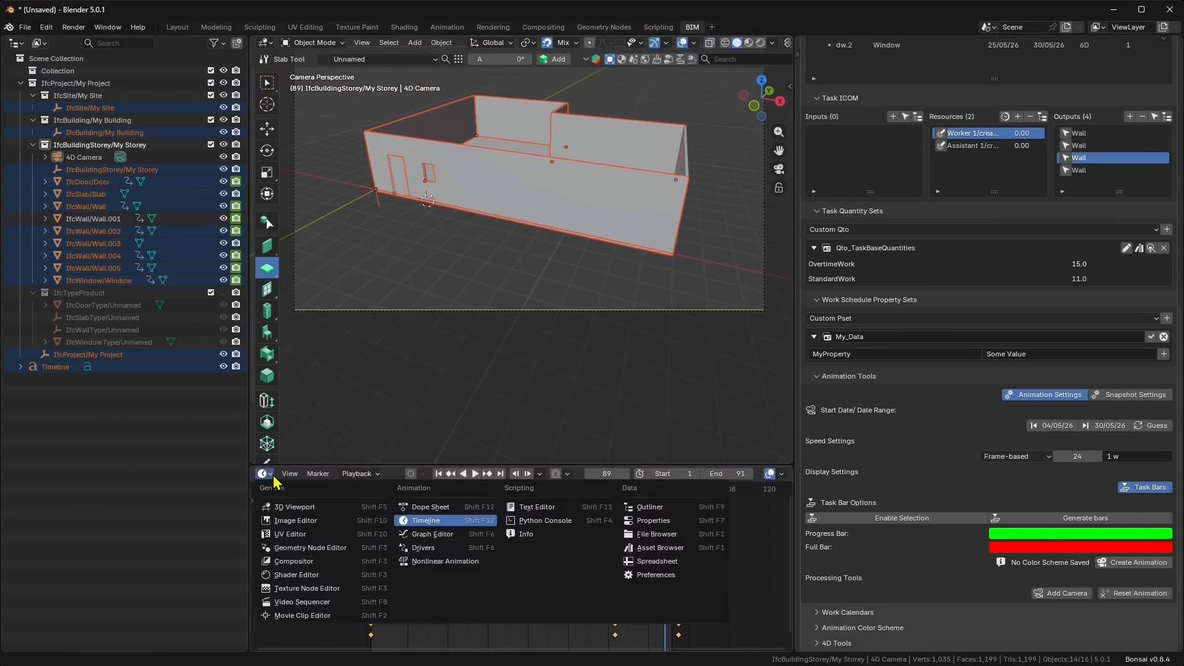
click(431, 535)
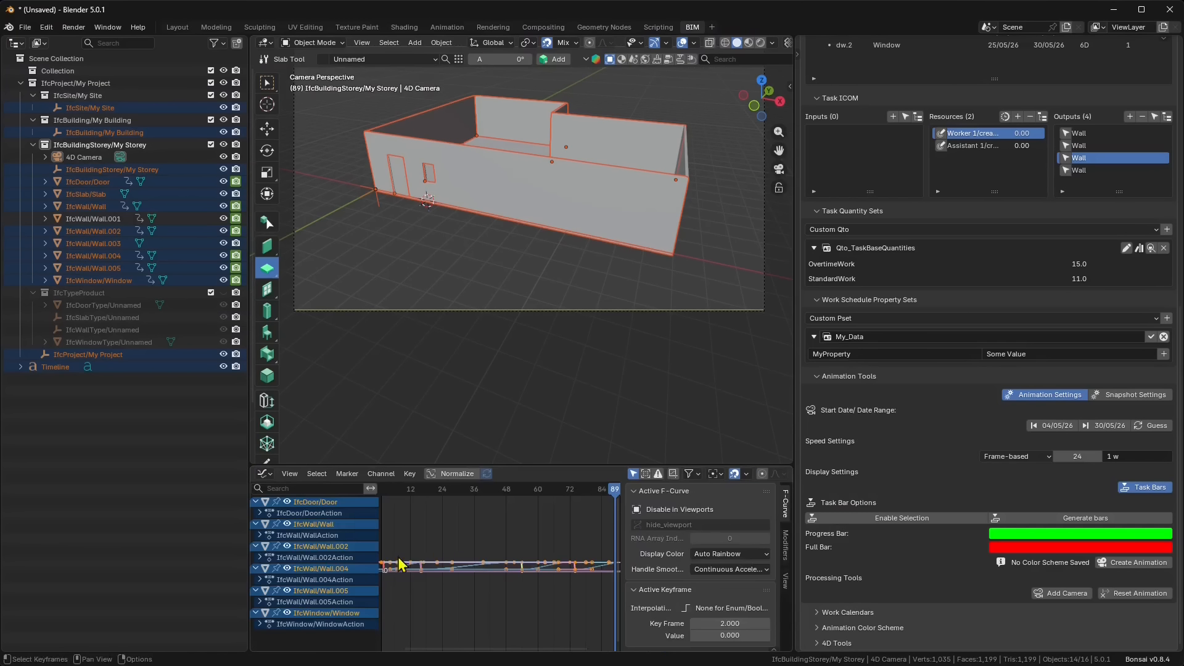
click(265, 473)
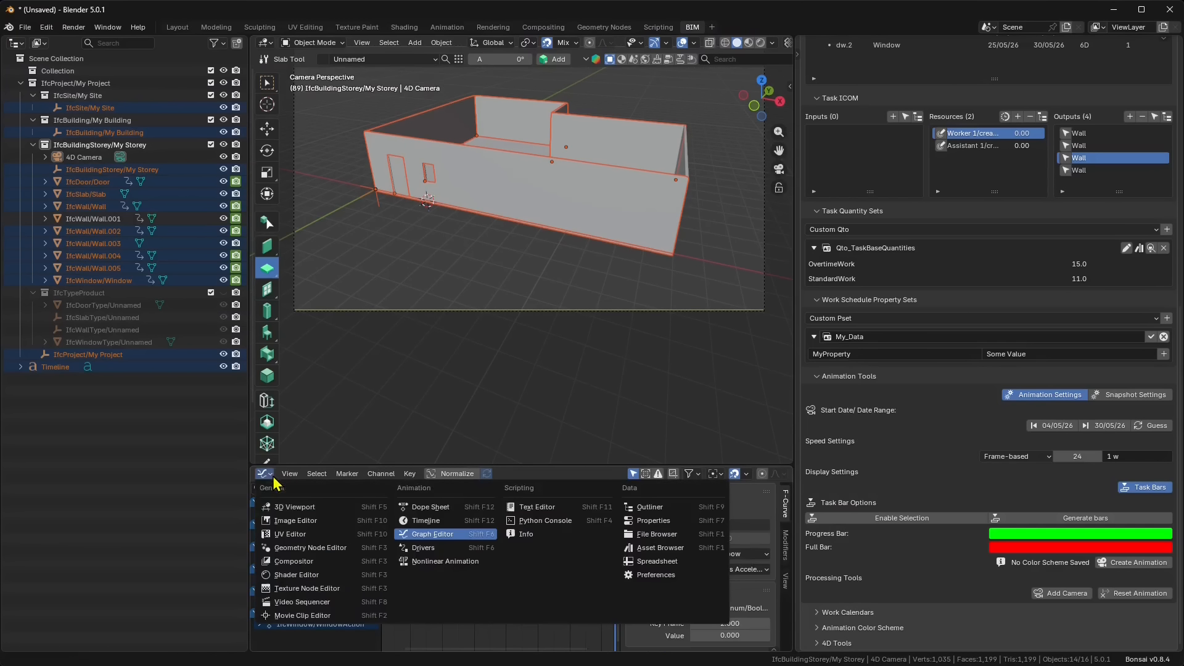
click(424, 508)
drag(543, 467, 568, 560)
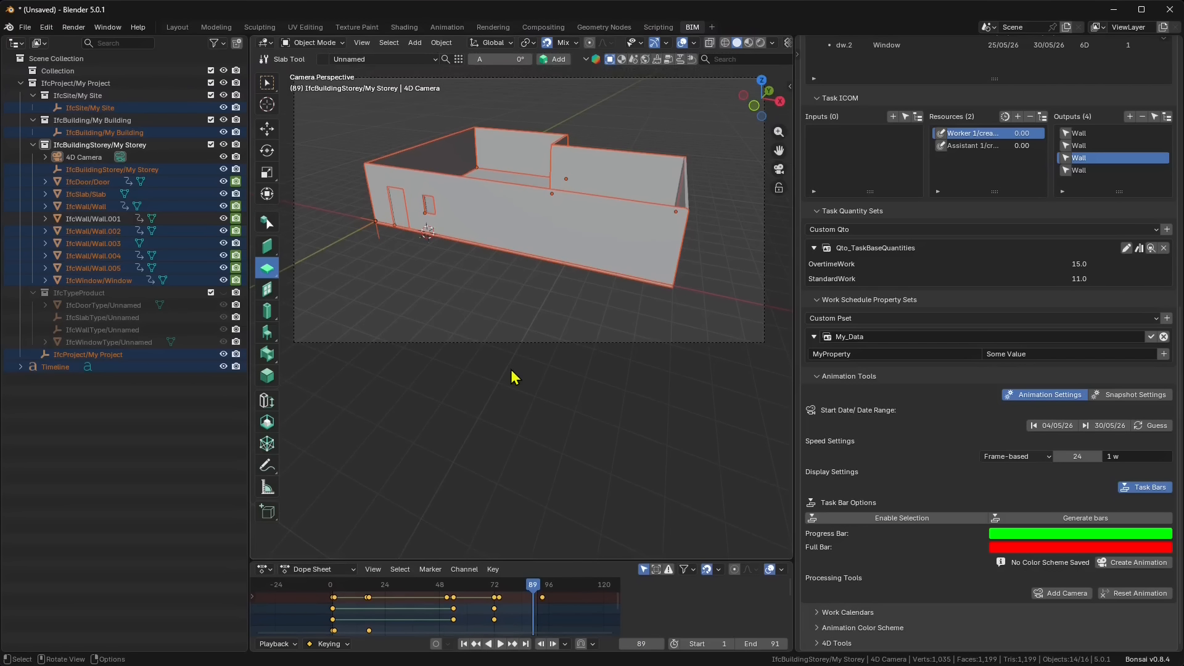
Review the work schedule's columns, tasks, resources and property sets, and switch to its Gantt chart in the Bonsai Web UI.
scroll(1076, 499, up, 5)
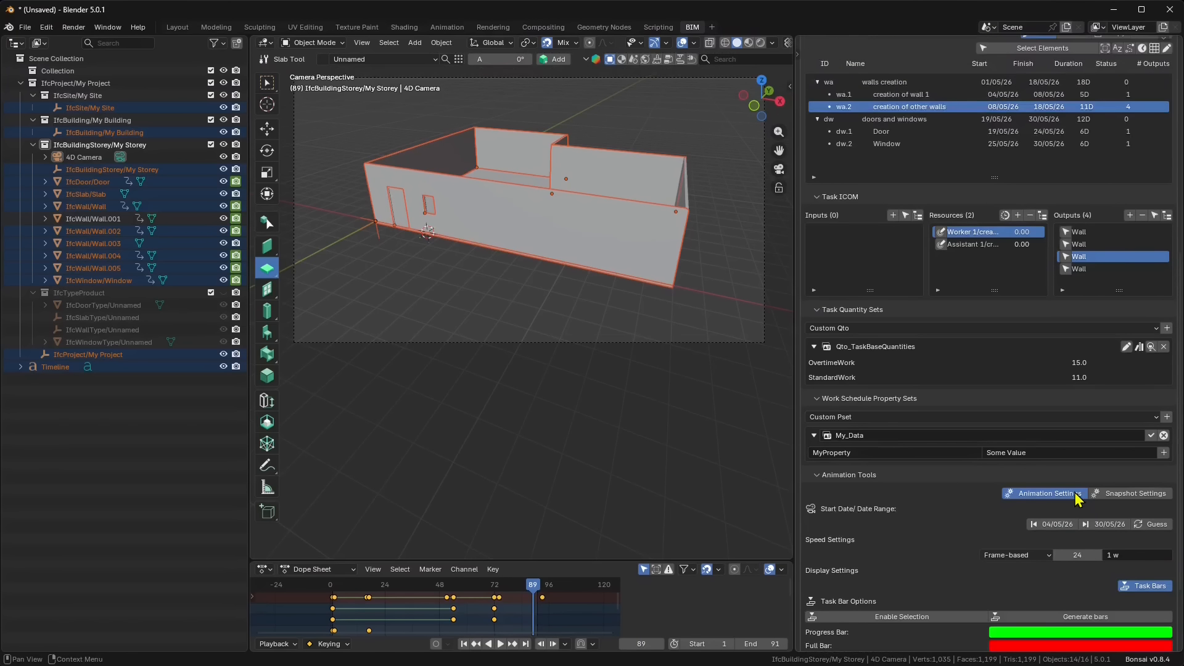
scroll(1076, 499, up, 10)
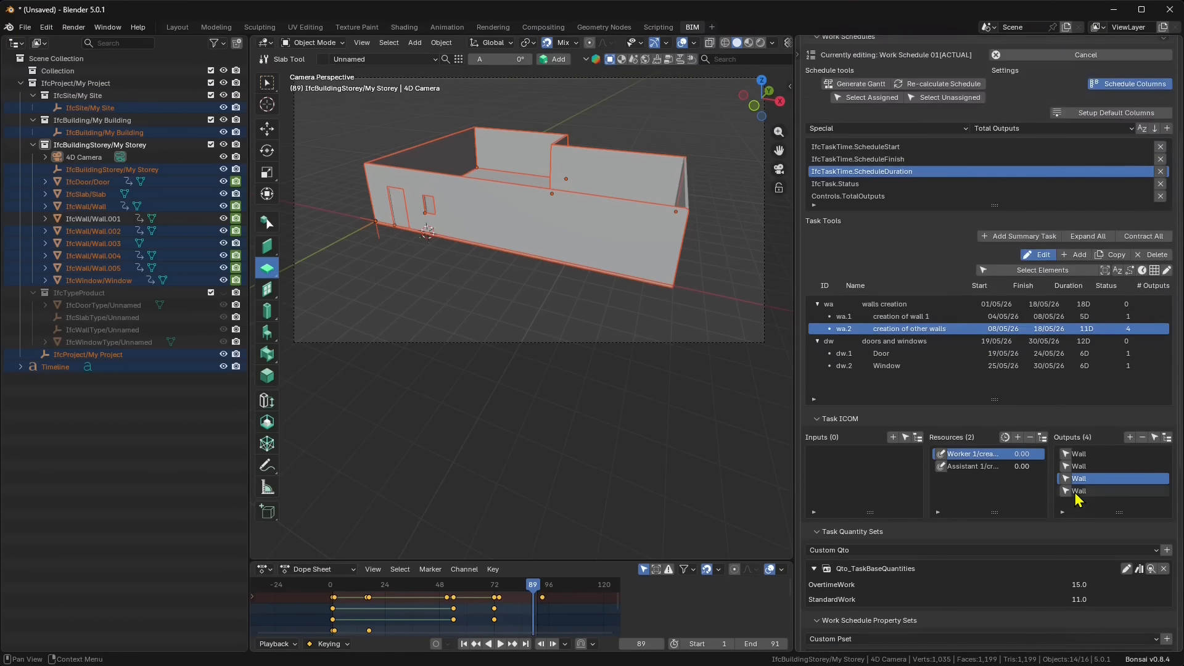
scroll(1075, 492, up, 3)
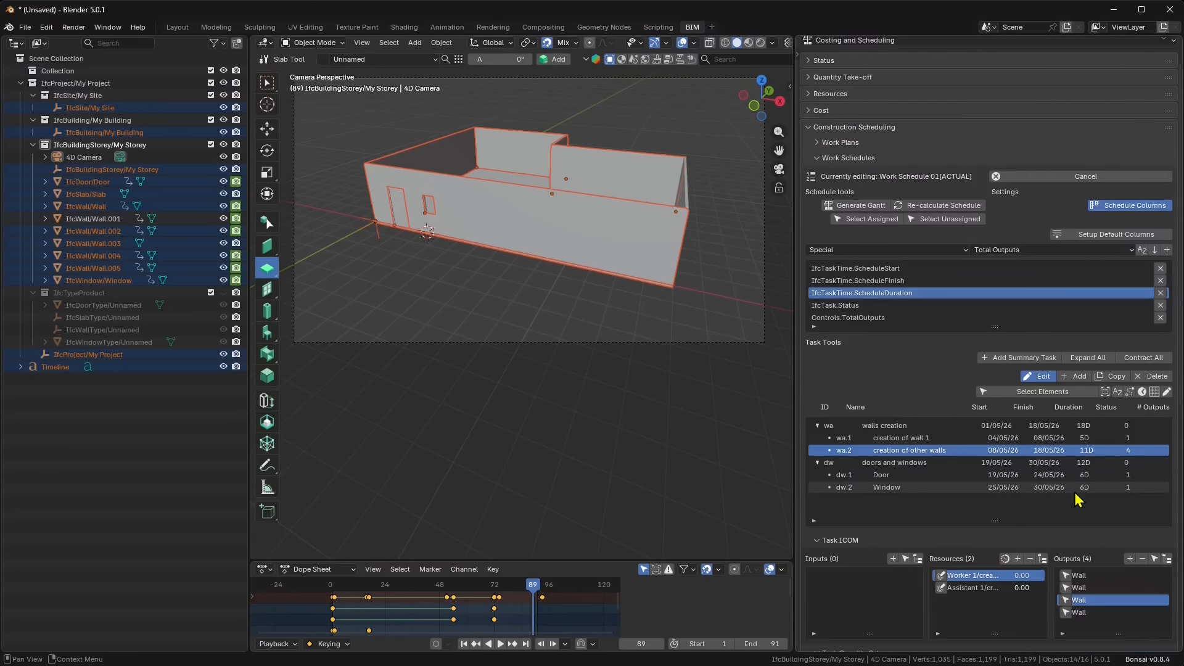
scroll(1076, 500, down, 1)
scroll(1076, 500, down, 3)
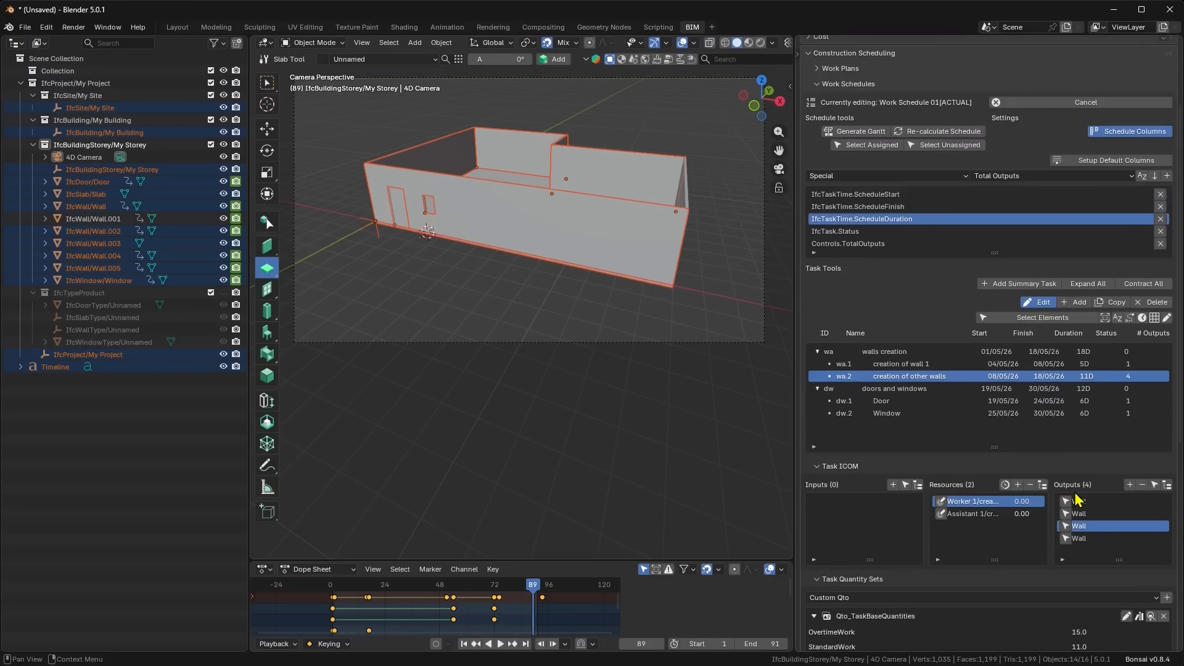
scroll(1076, 500, down, 6)
scroll(1076, 499, down, 2)
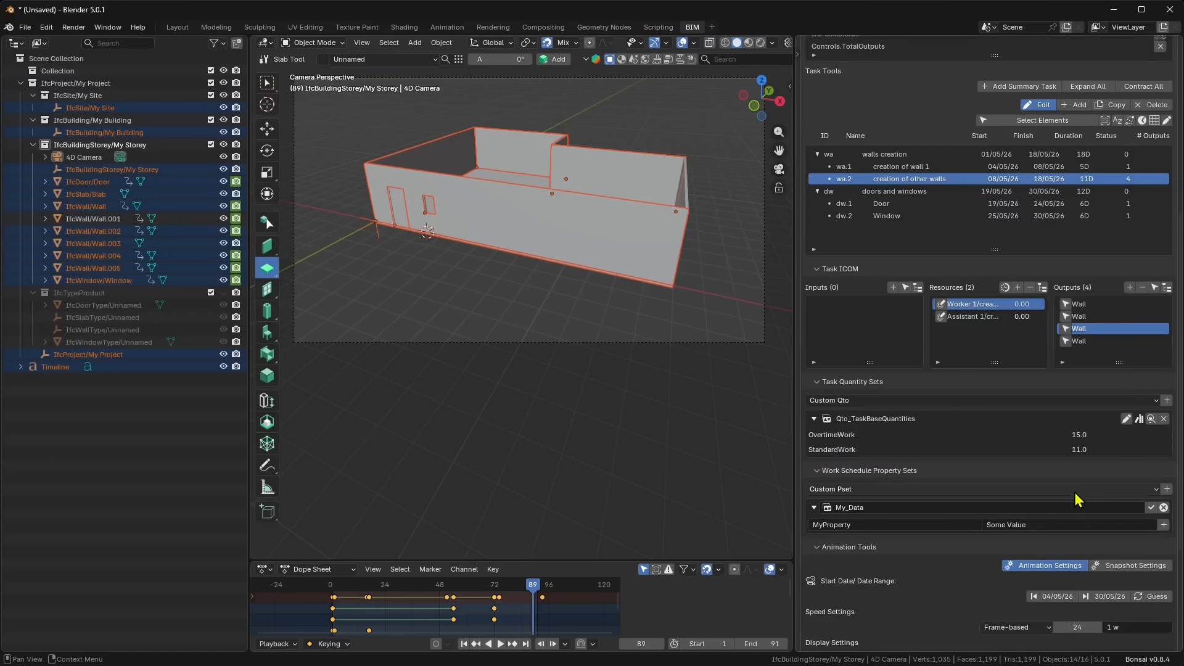
scroll(1075, 492, up, 2)
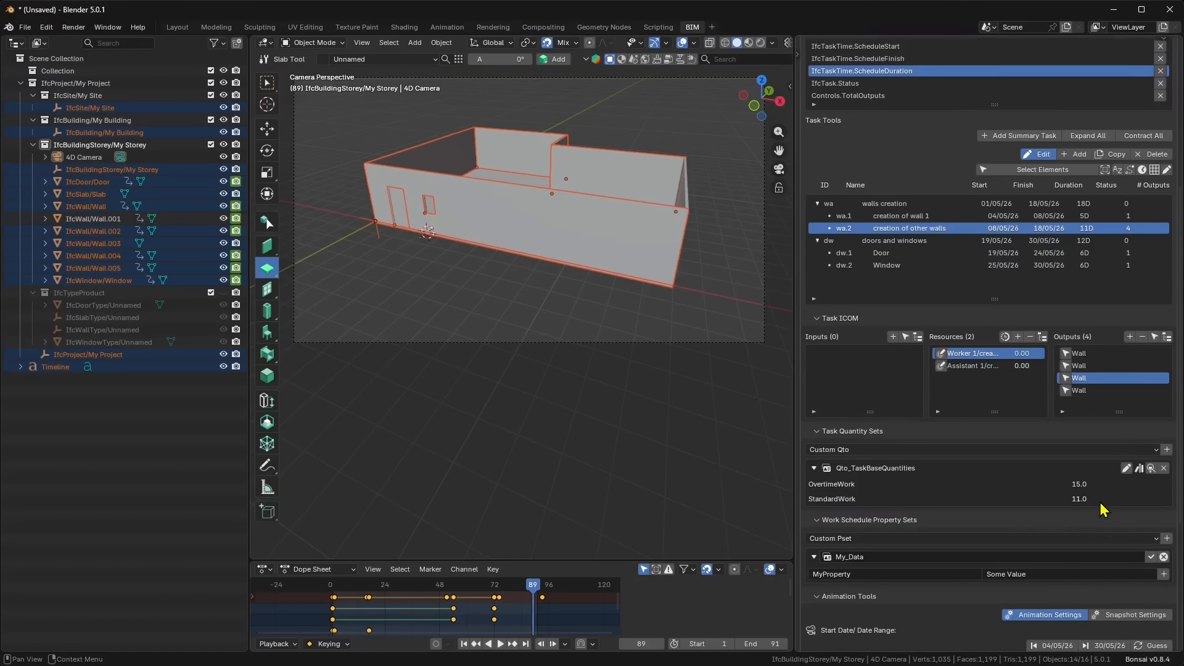
click(554, 655)
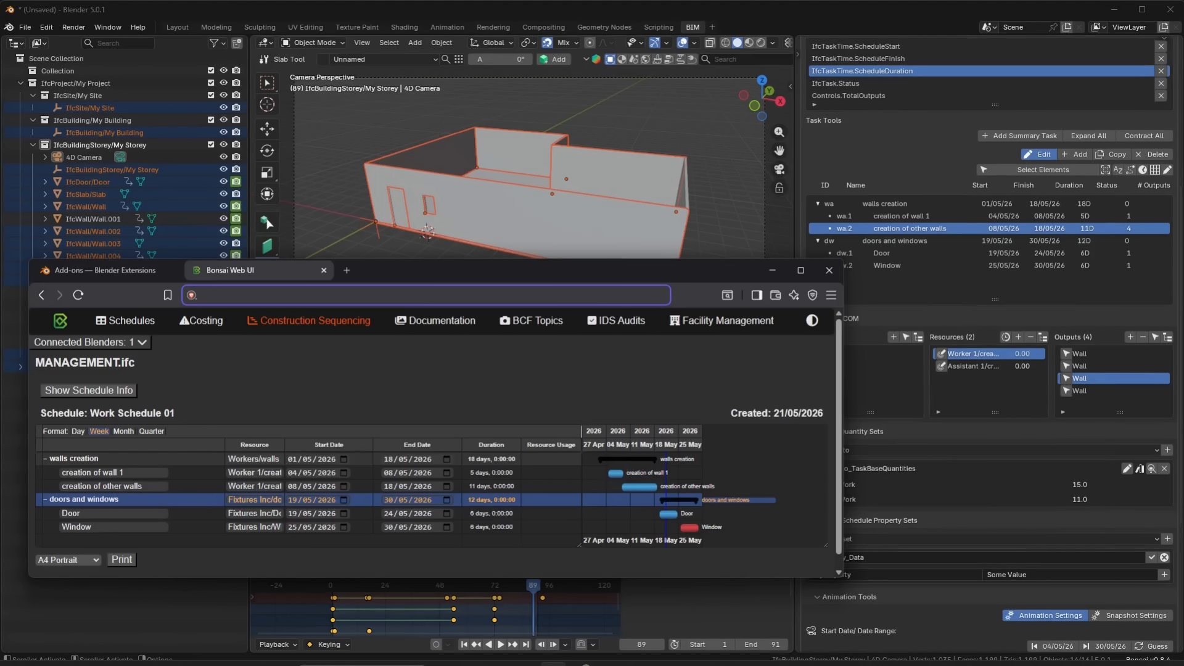